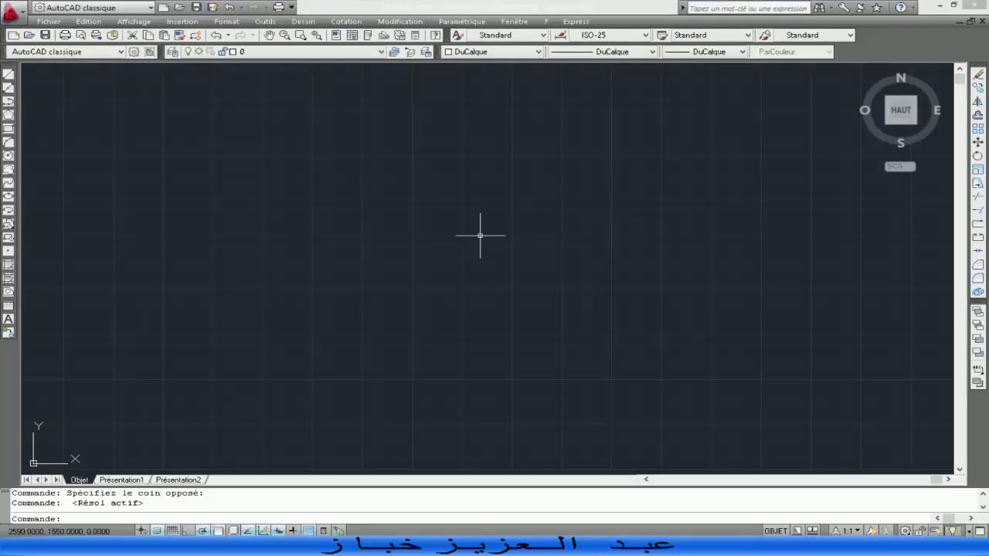
click(644, 134)
click(222, 281)
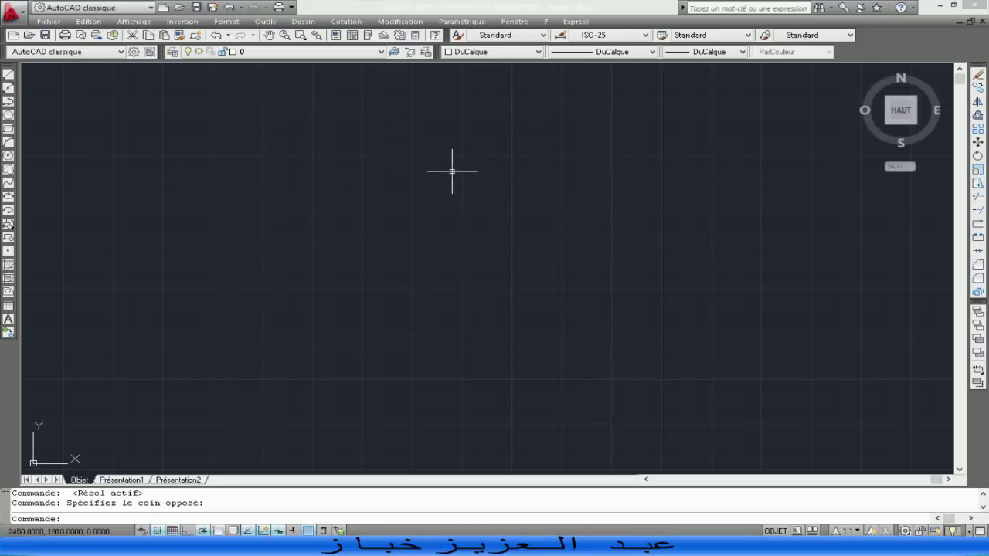
- Begin saving the drawing, creating a folder named "Creation 2D" inside Documents and opening it as the save location
key(ctrl+s)
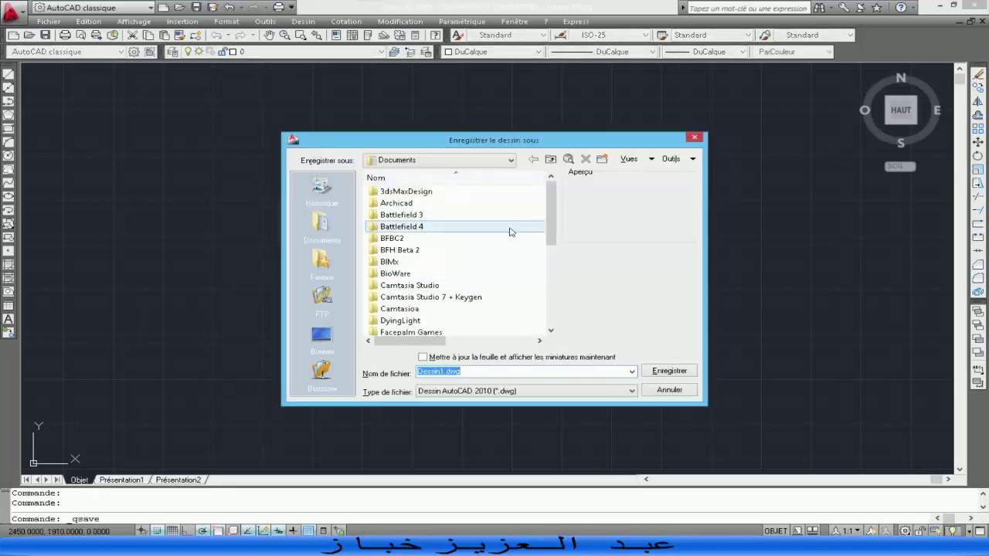
key(shift+Tab)
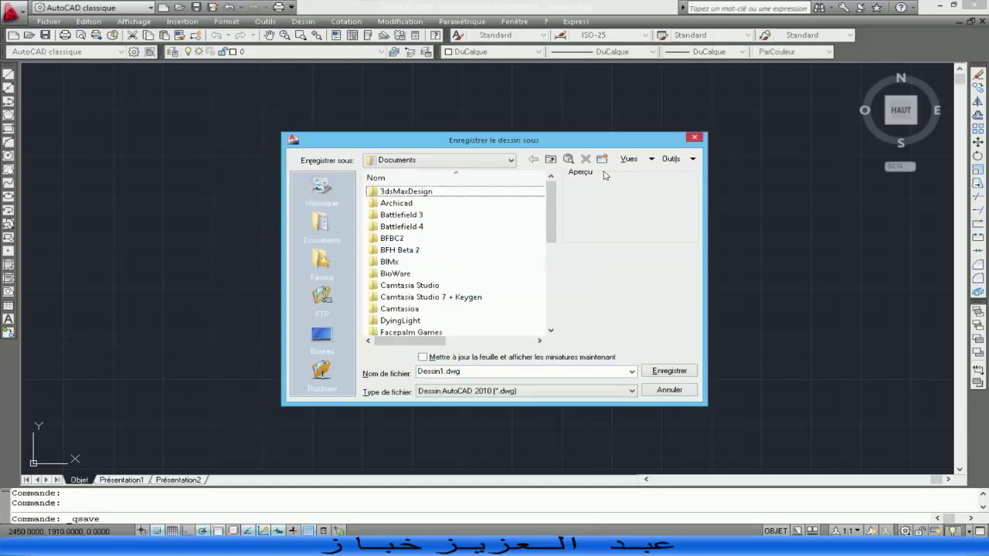
scroll(456, 263, down, 7)
click(399, 321)
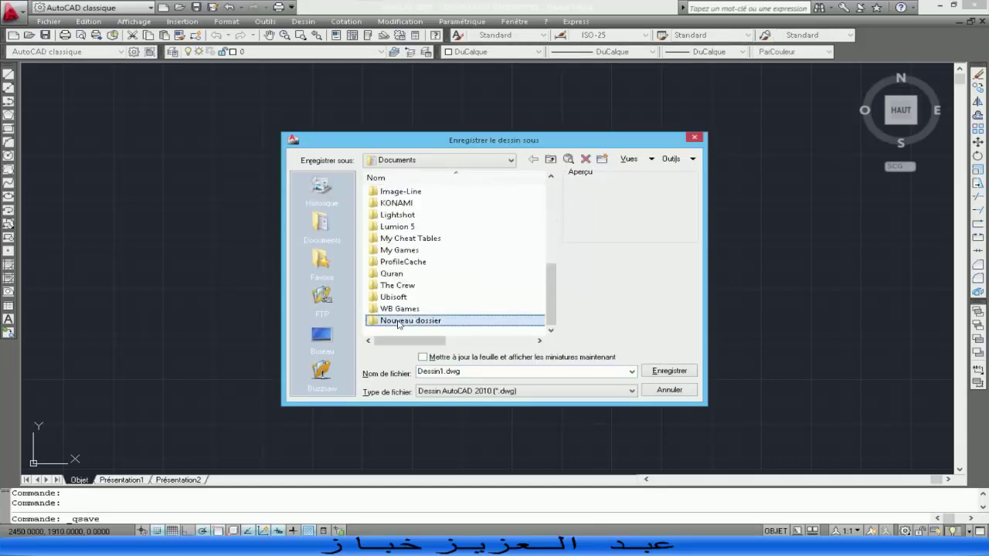
click(421, 322)
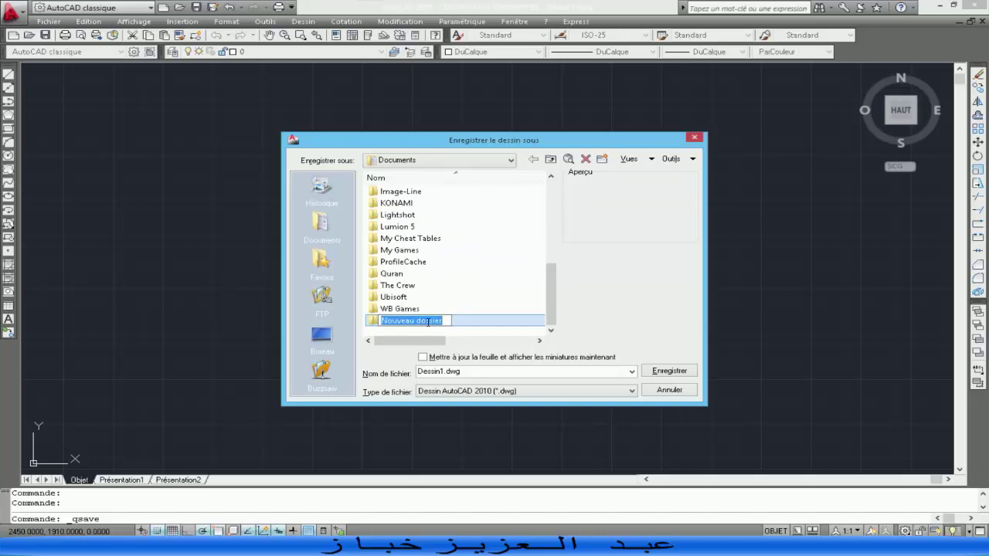
text(Creation 2D)
key(Return)
double_click(427, 320)
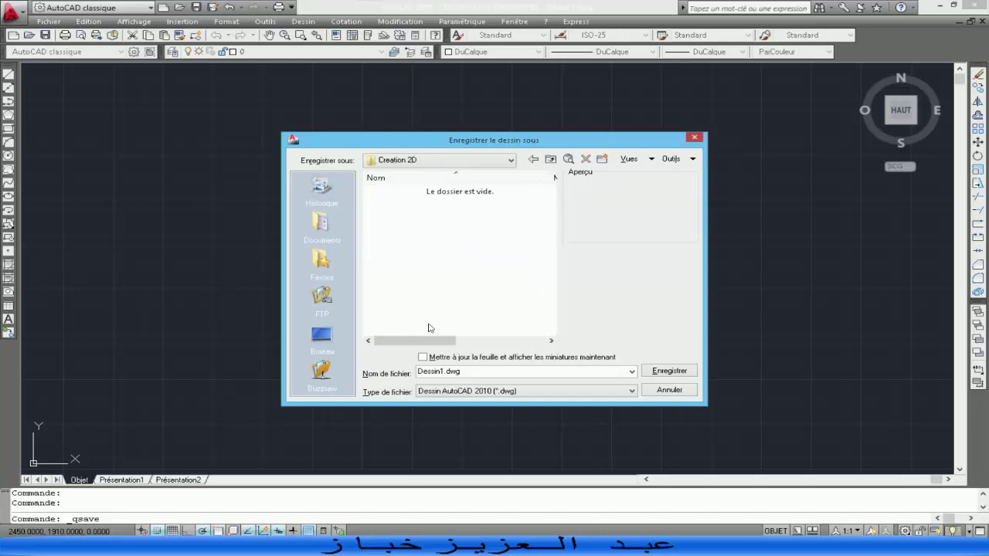
- Save the drawing as "Archicad" in the AutoCAD 2004/LT2004 DWG format
click(504, 370)
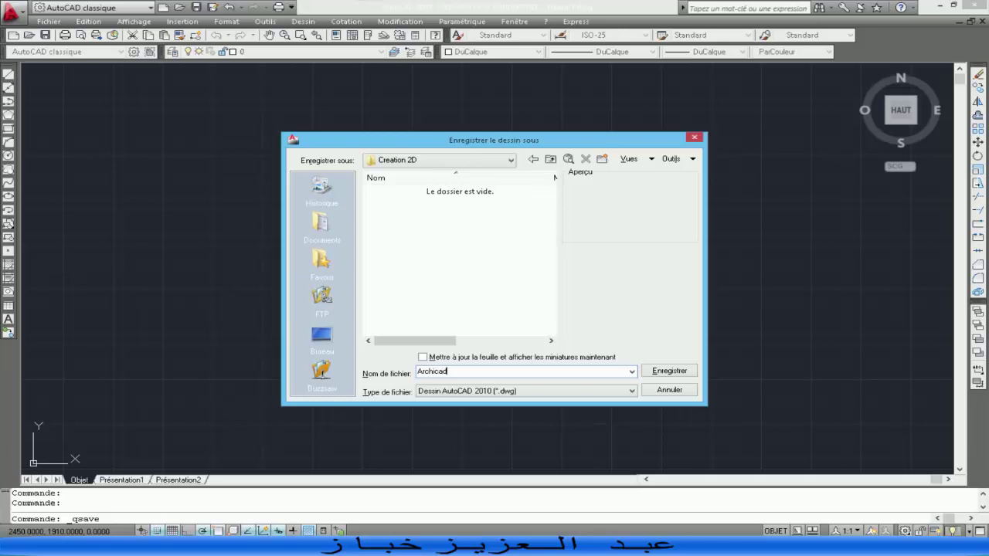
click(553, 392)
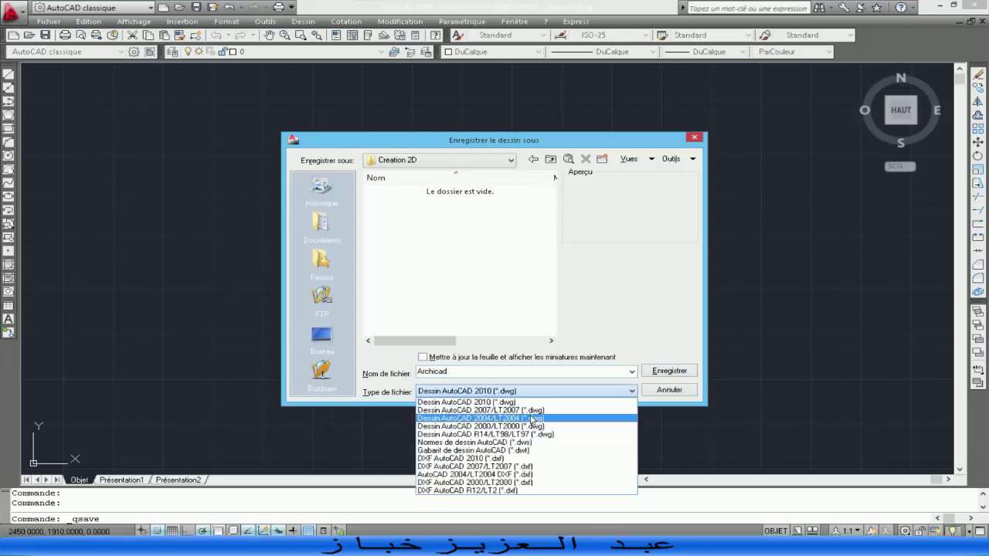
click(531, 418)
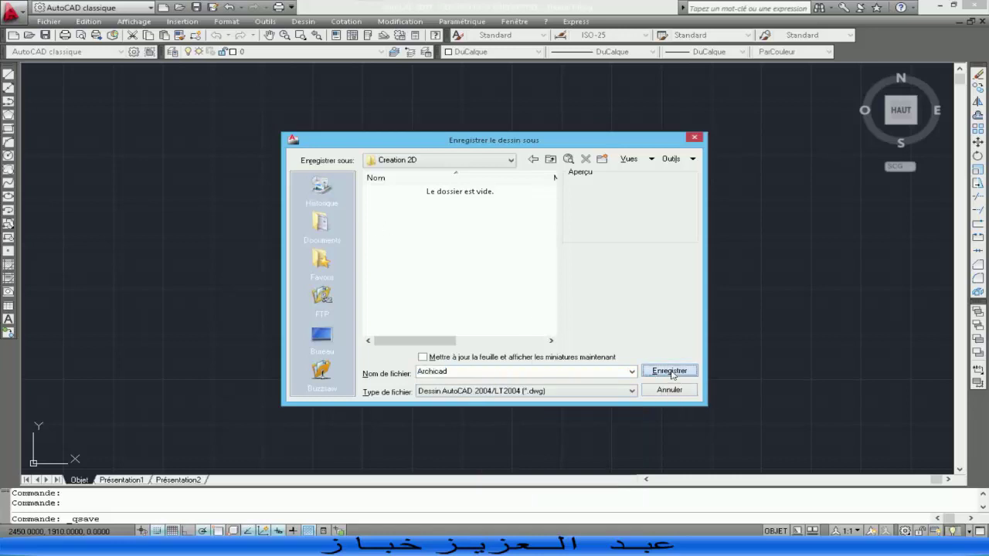
click(670, 372)
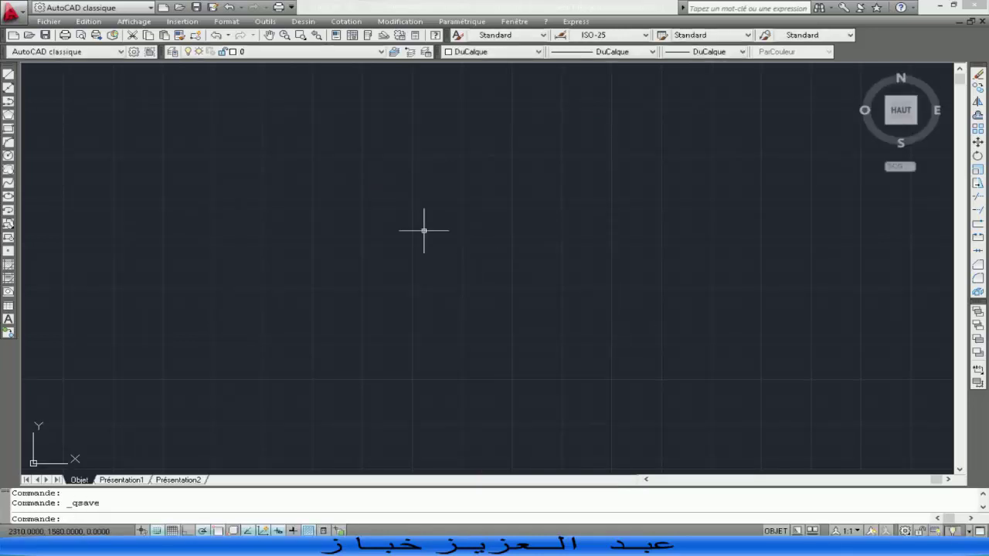
- With snap and ortho on, draw a closed square with 10-unit sides using the Line tool
drag(562, 281, 470, 246)
key(F9)
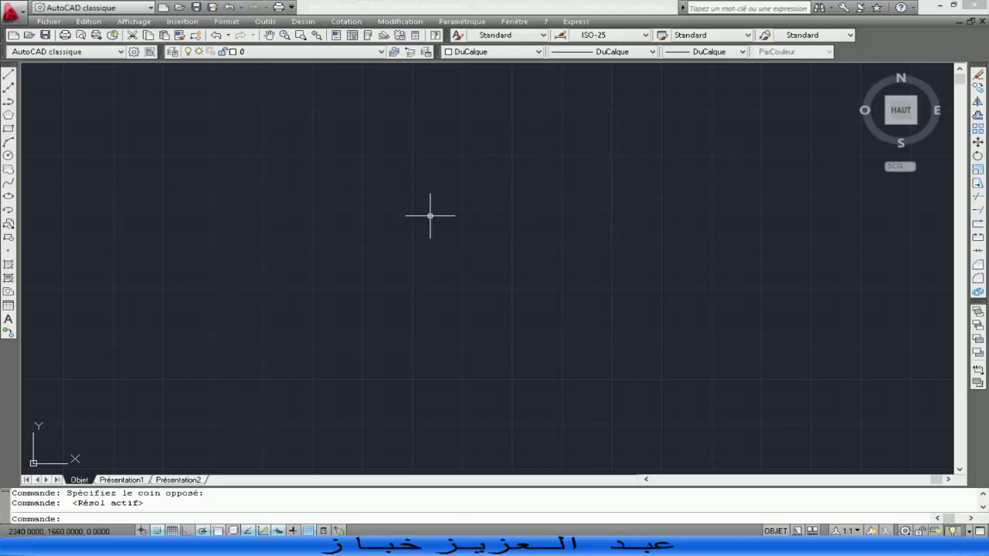
click(8, 73)
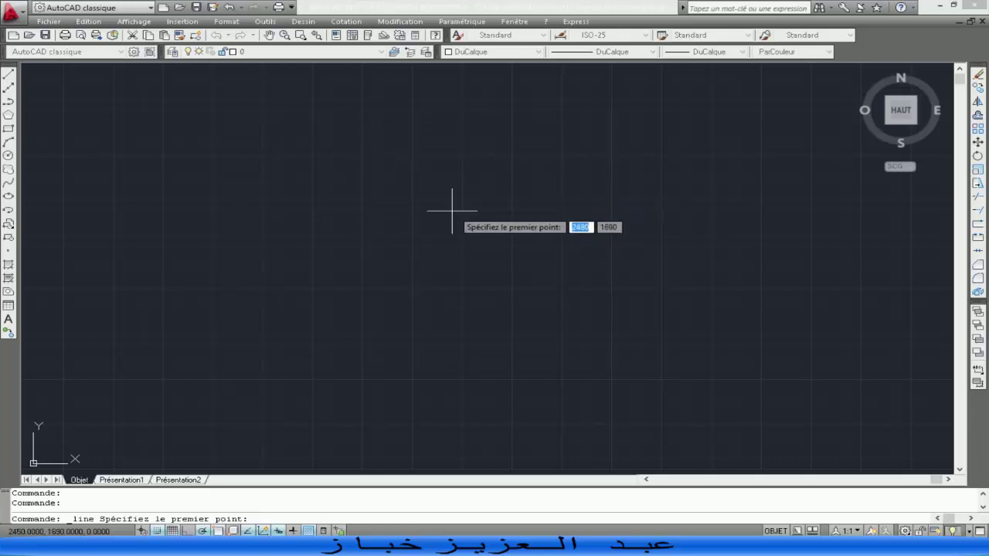
click(318, 164)
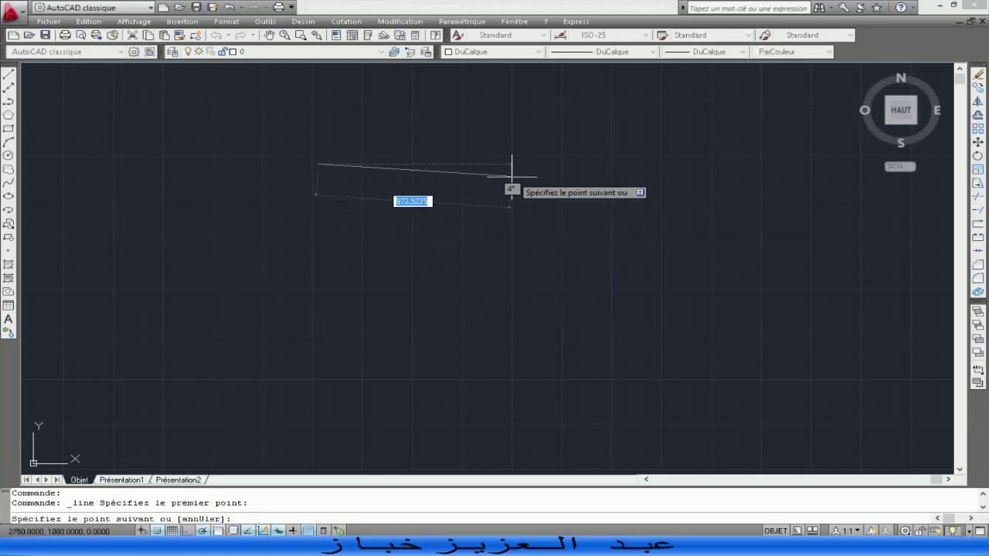
key(F8)
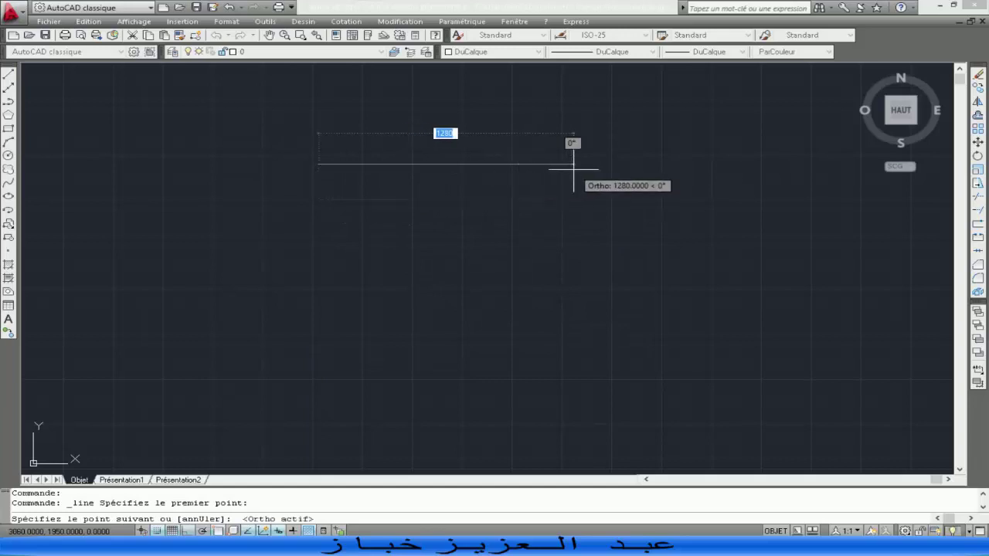
text(1)
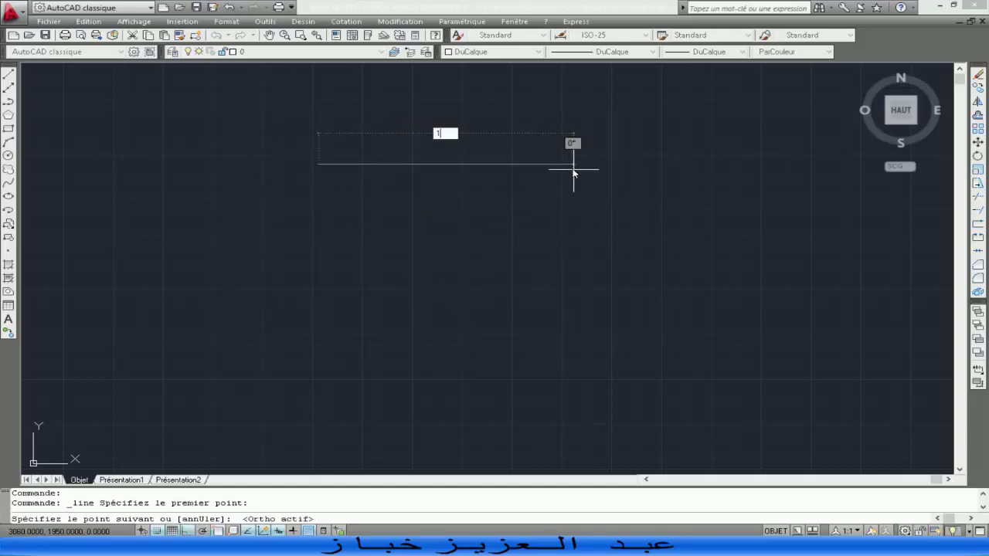
text(0)
key(Return)
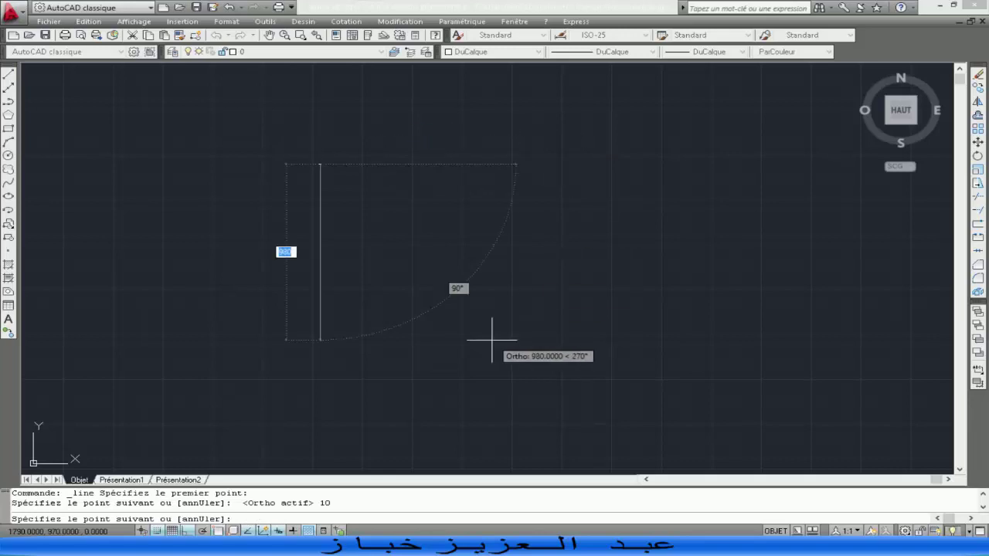
text(10)
key(Return)
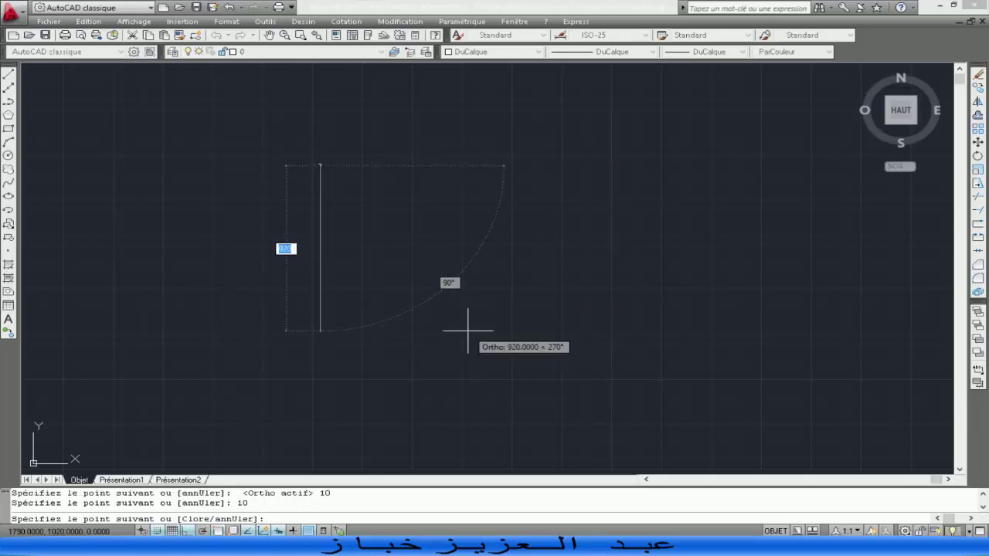
text(1)
key(BackSpace)
text(c)
key(Return)
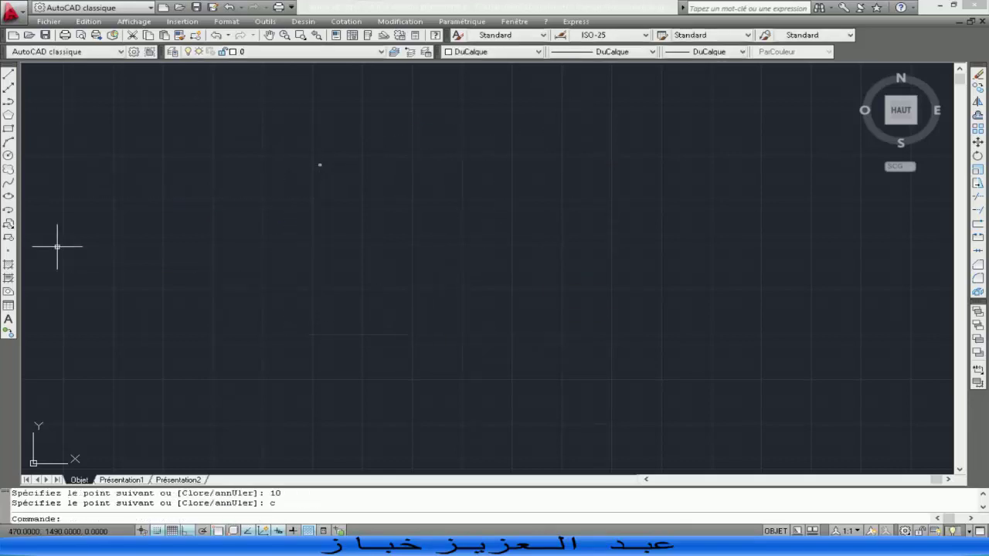
- Turn off snap and the grid display, and frame the whole square in the view
middle_click(314, 203)
scroll(419, 413, down, 2)
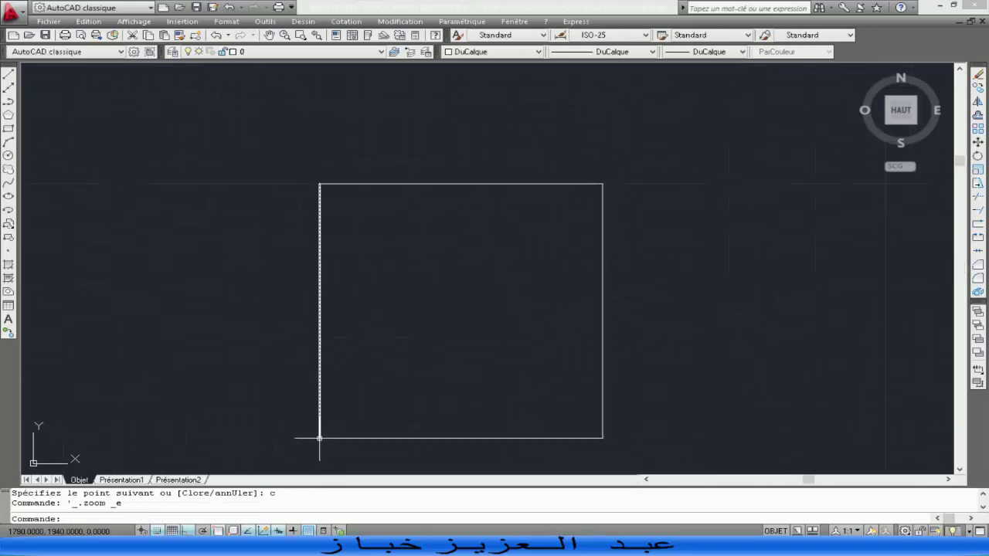
scroll(388, 261, down, 4)
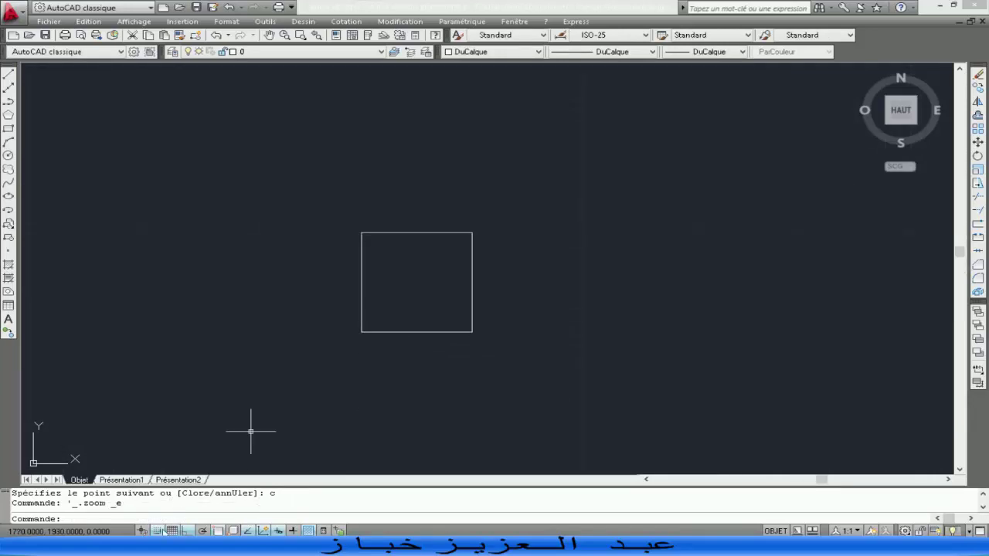
key(F9)
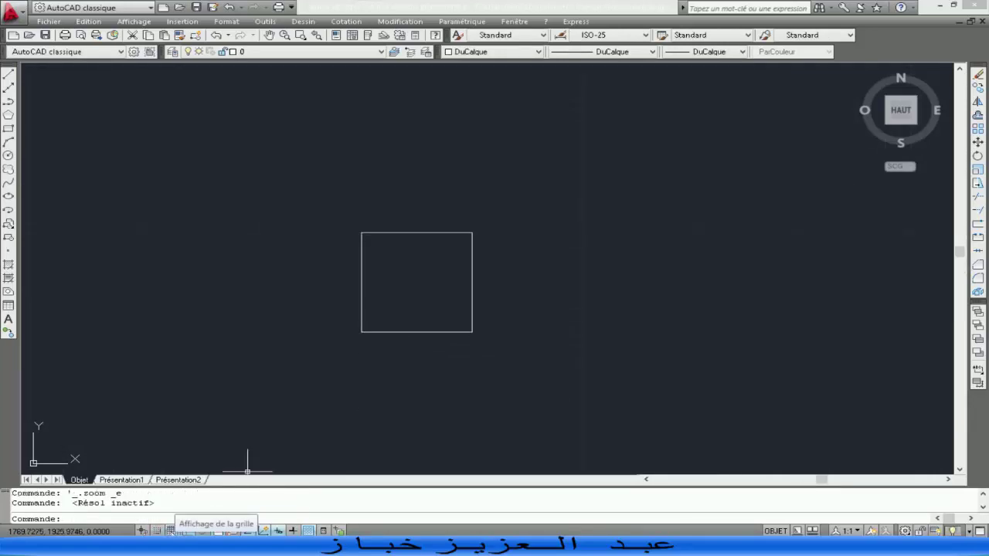
click(171, 531)
middle_click(464, 317)
middle_click(464, 316)
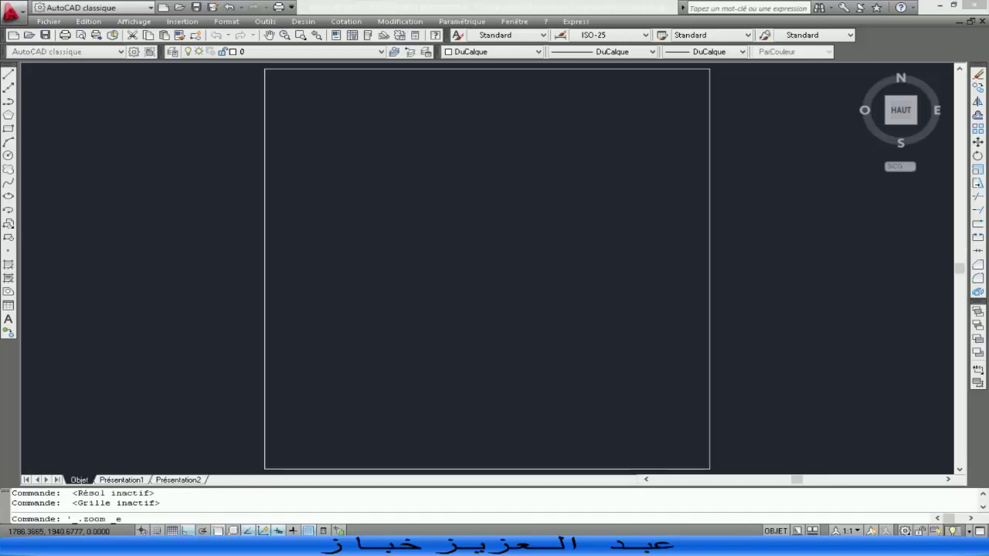
scroll(495, 309, down, 4)
scroll(522, 205, up, 2)
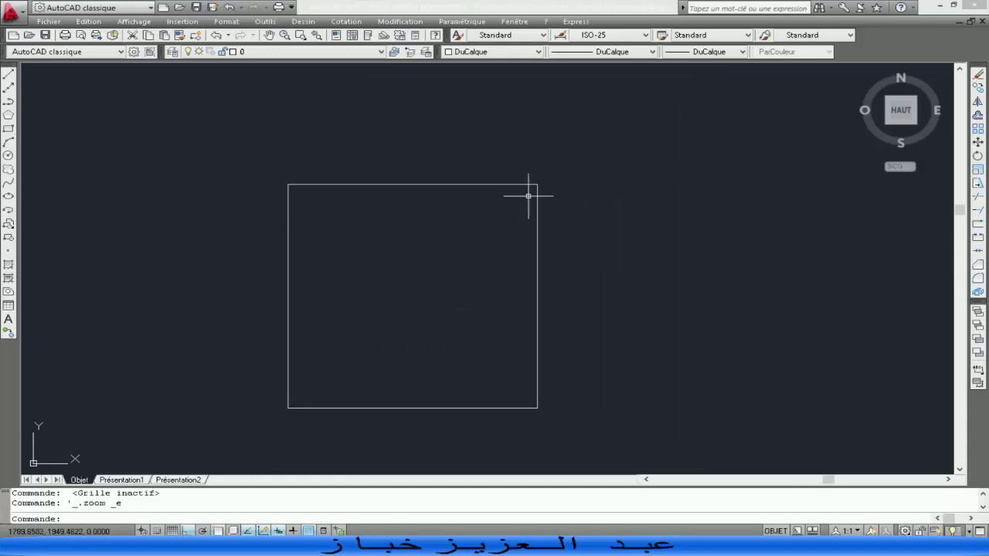
- Enable the midpoint (Milieu) object snap in the drawing's object snap settings
click(978, 114)
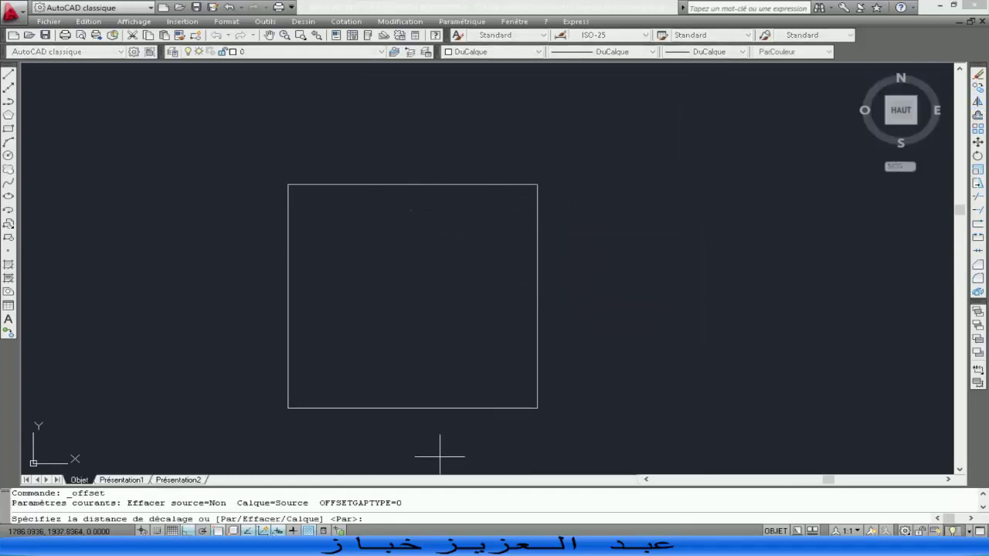
key(Escape)
right_click(274, 531)
mouse_move(277, 522)
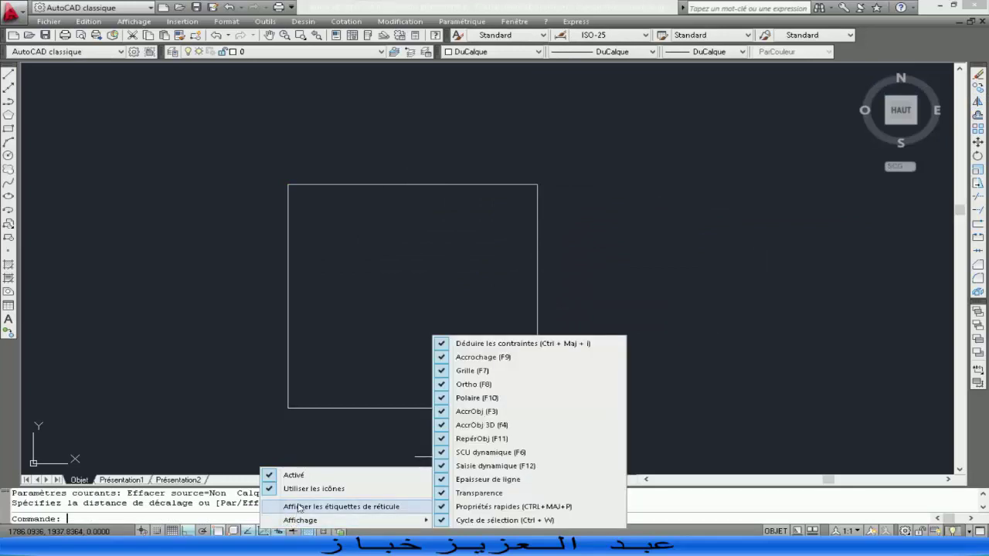
right_click(247, 531)
click(277, 508)
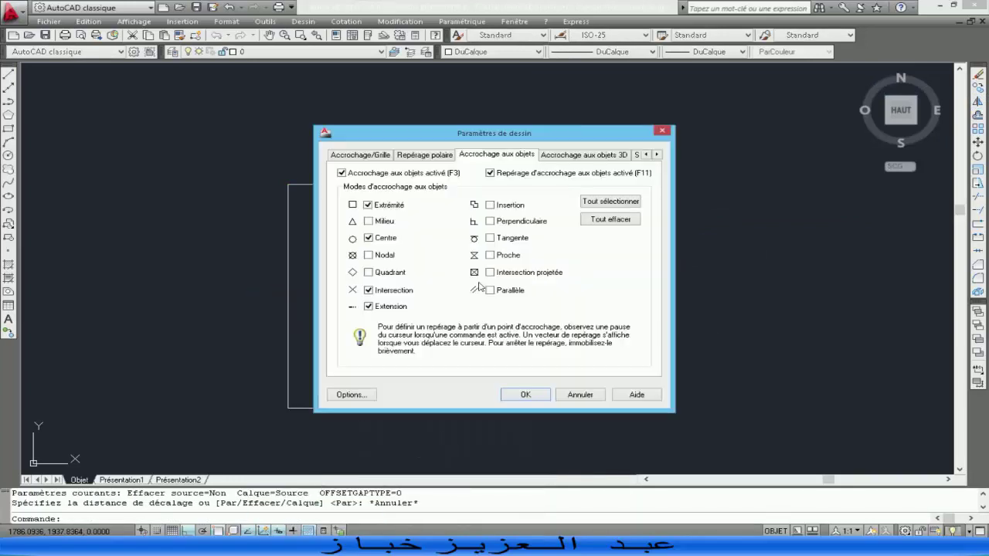
click(525, 394)
- Offset the square's top side inward by 0.20
click(976, 117)
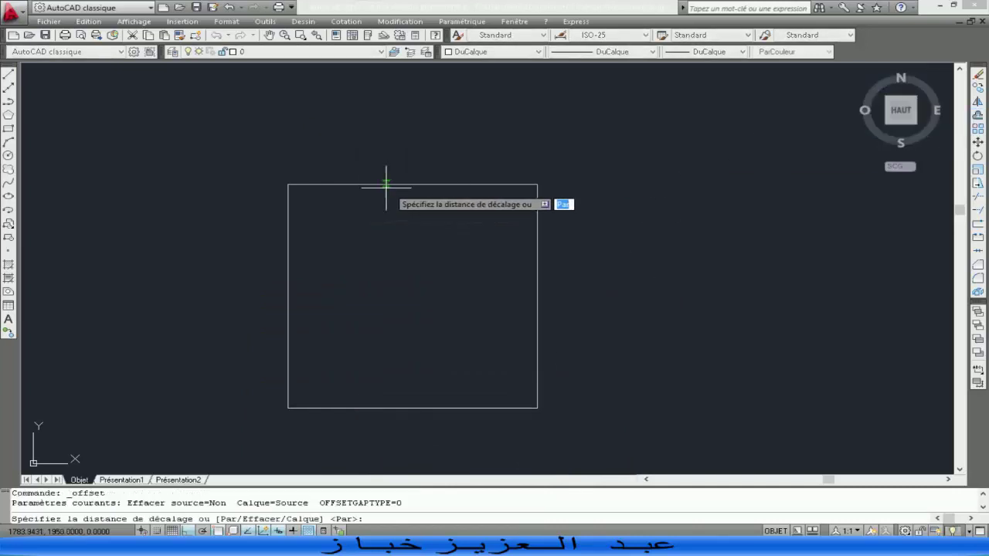
click(412, 184)
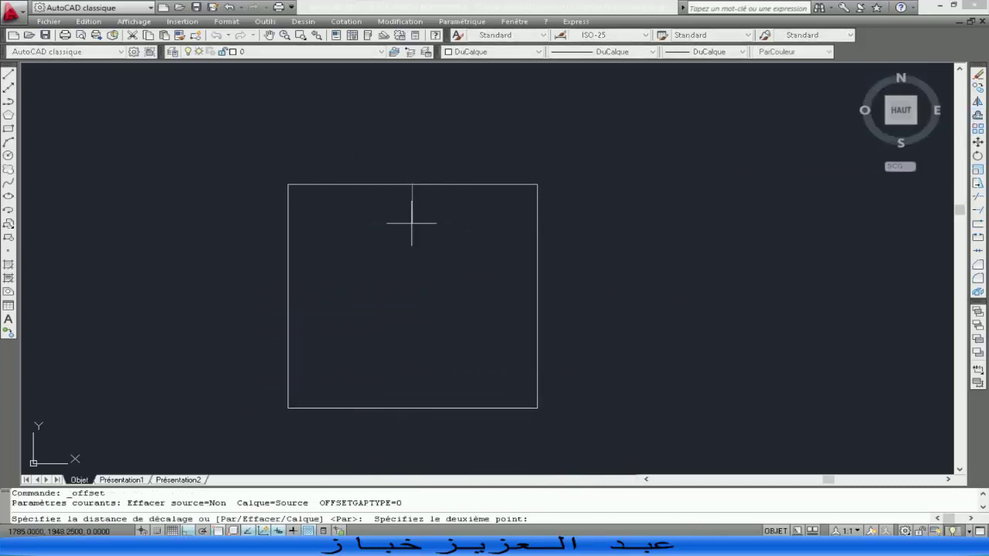
text(.20)
key(Return)
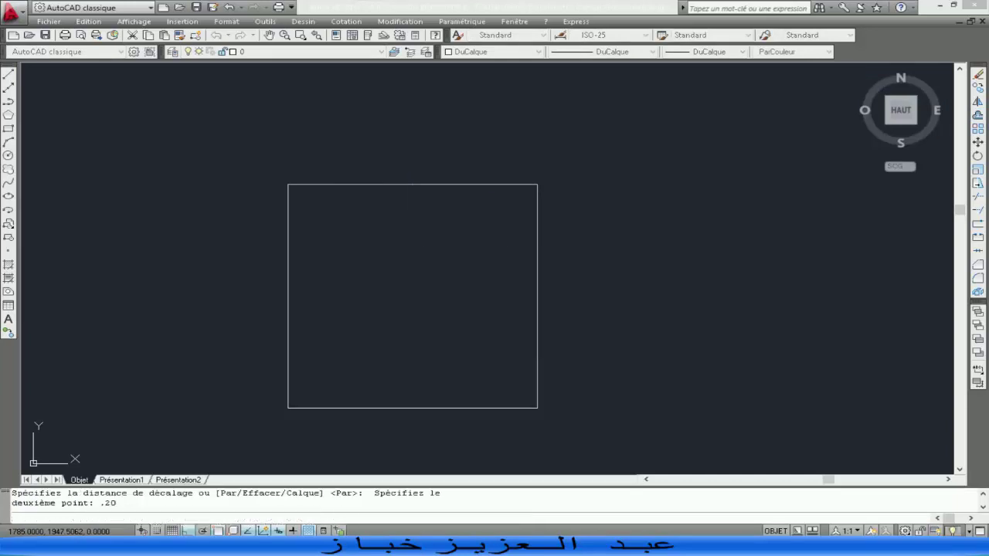
click(428, 184)
click(430, 263)
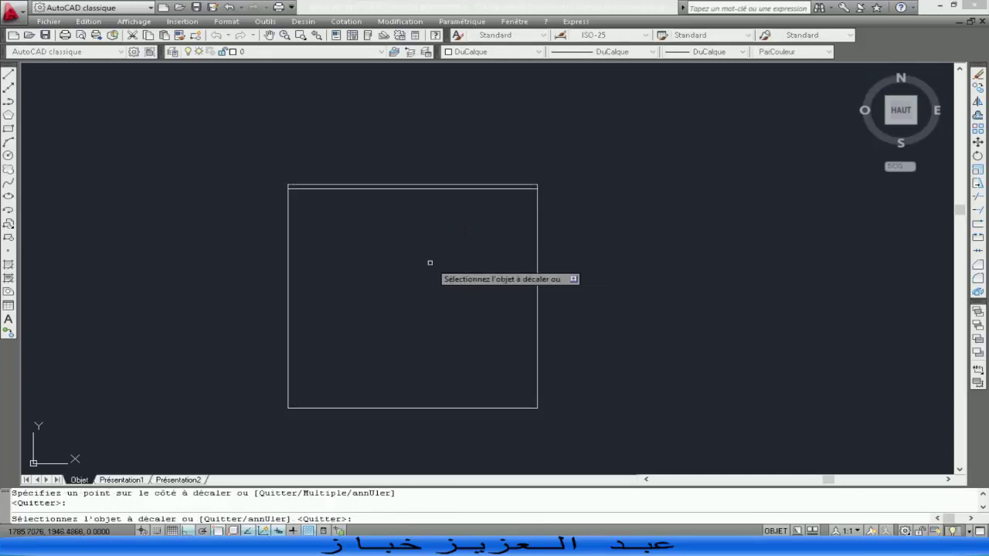
- Offset the square's right, bottom and left sides inward by the same 0.20 distance and end the Offset command
click(537, 266)
click(457, 351)
click(456, 408)
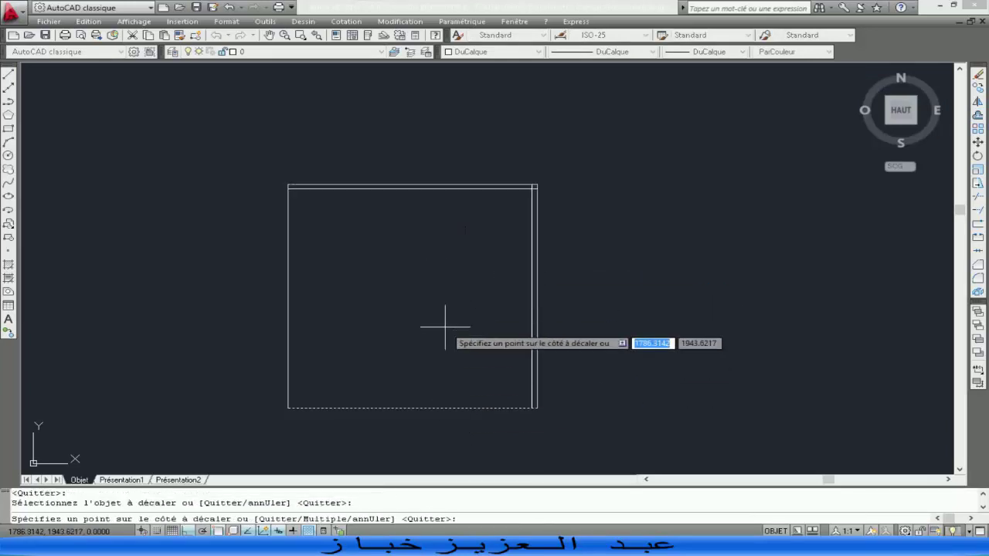
click(430, 327)
click(287, 285)
click(320, 336)
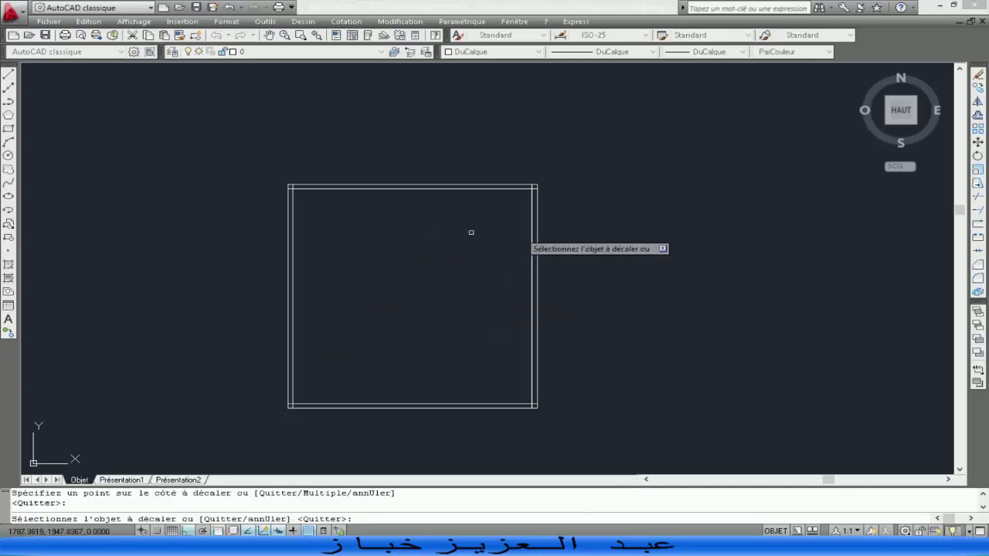
key(Escape)
- Trim the overshooting inner line ends at the square's top-right corner, using all objects as cutting edges
click(977, 196)
key(Return)
scroll(518, 177, up, 10)
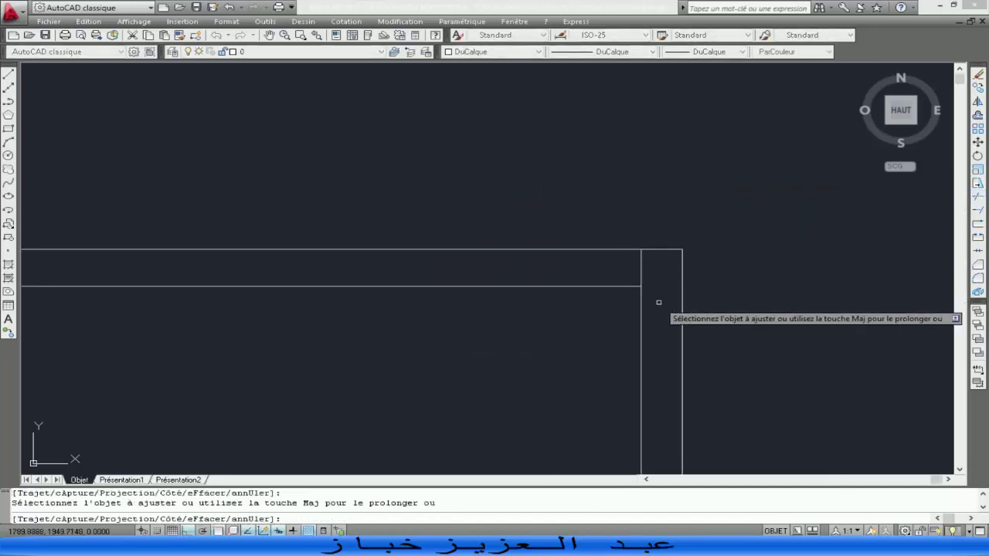
click(657, 269)
click(657, 283)
click(659, 271)
click(628, 272)
- Trim the overshooting inner line ends at the square's top-left corner
scroll(371, 307, down, 5)
middle_drag(371, 307, 680, 259)
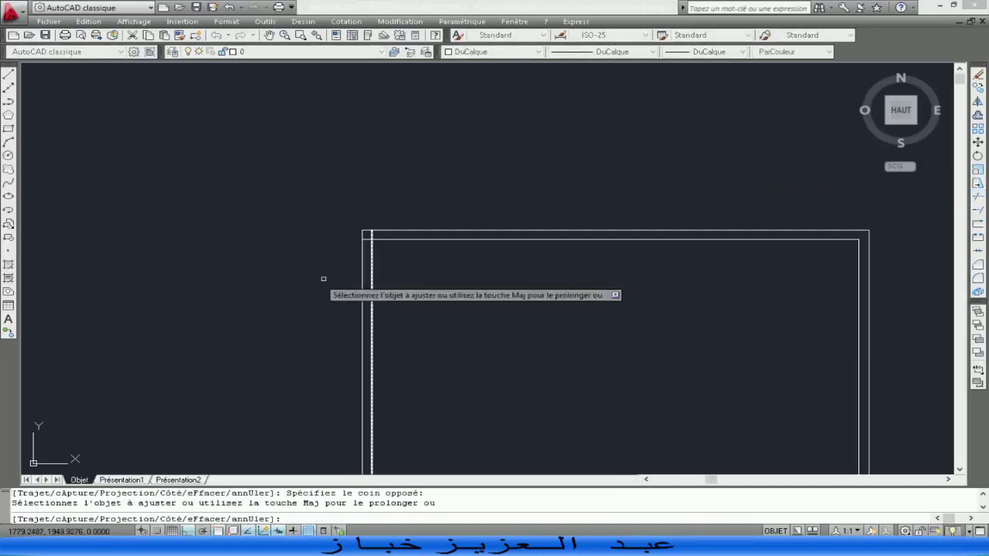
scroll(337, 249, up, 6)
scroll(502, 276, down, 5)
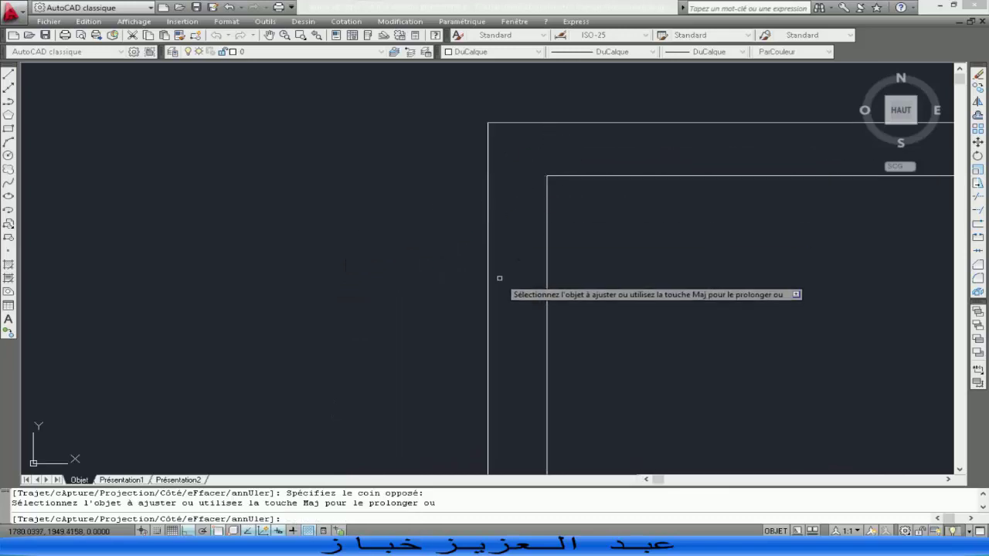
- Trim the overshooting inner line ends at the square's bottom-left corner
middle_drag(525, 402, 413, 221)
scroll(373, 223, up, 6)
click(426, 189)
click(408, 215)
scroll(412, 221, down, 3)
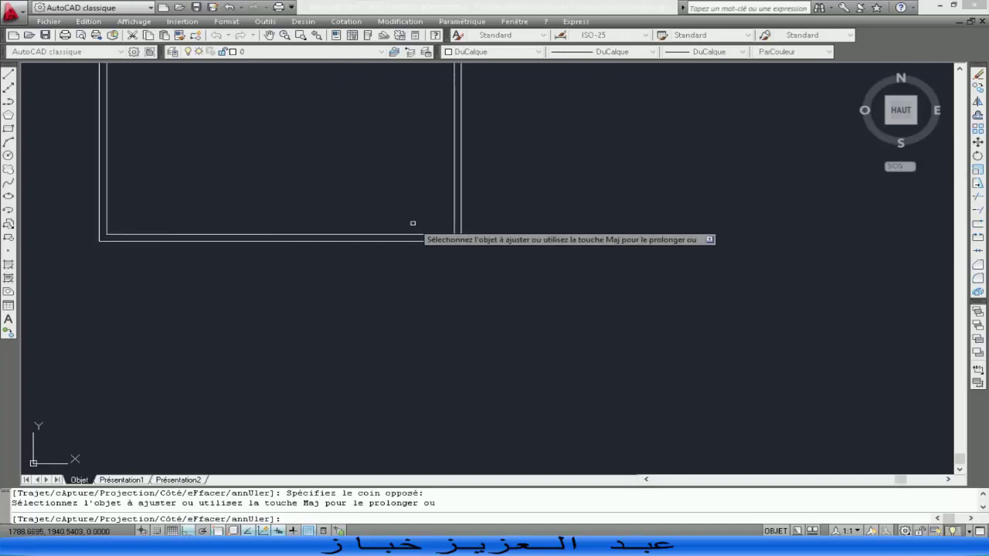
- Trim the overshooting inner line ends at the square's bottom-right corner and end the Trim command
scroll(749, 337, up, 6)
click(774, 315)
click(738, 338)
scroll(649, 338, down, 5)
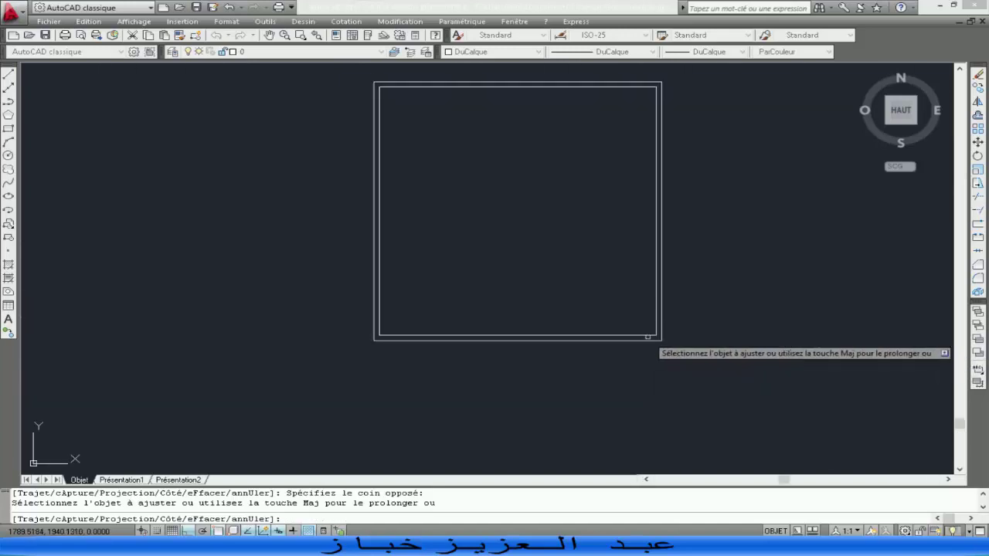
right_click(600, 265)
click(618, 268)
scroll(628, 288, up, 4)
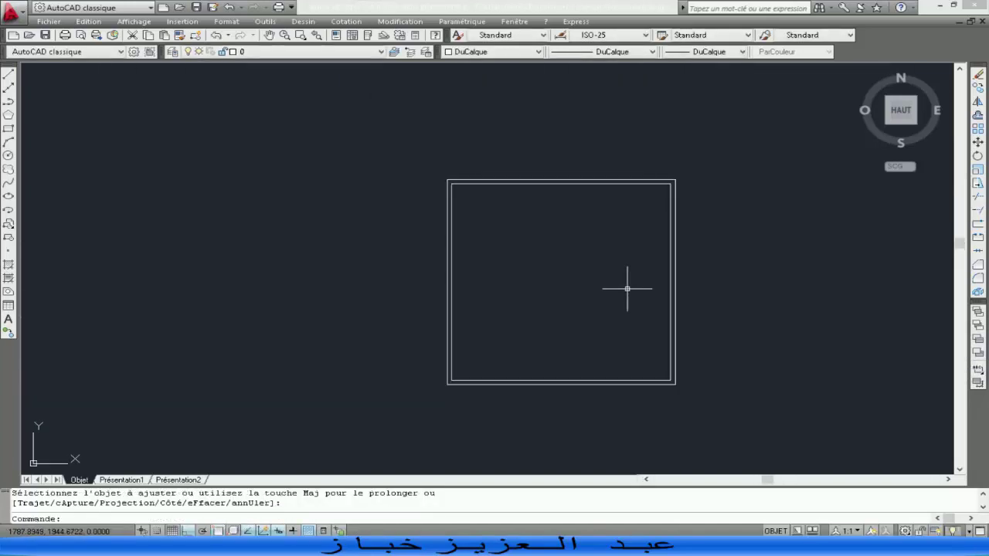
scroll(695, 286, up, 2)
middle_drag(583, 275, 513, 210)
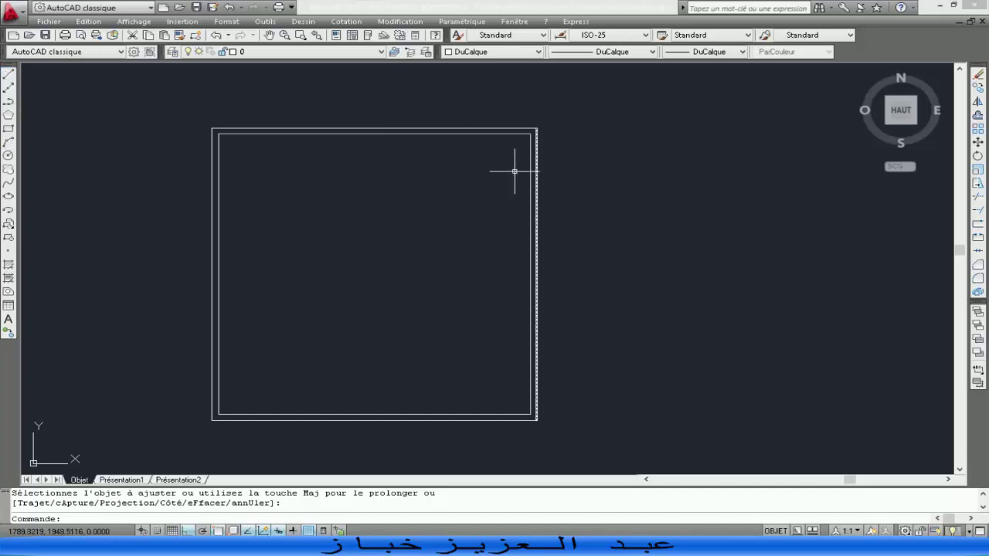
- Draw a line from the inner top side's midpoint down to the square's centre, then across to the inner right side's midpoint
click(7, 77)
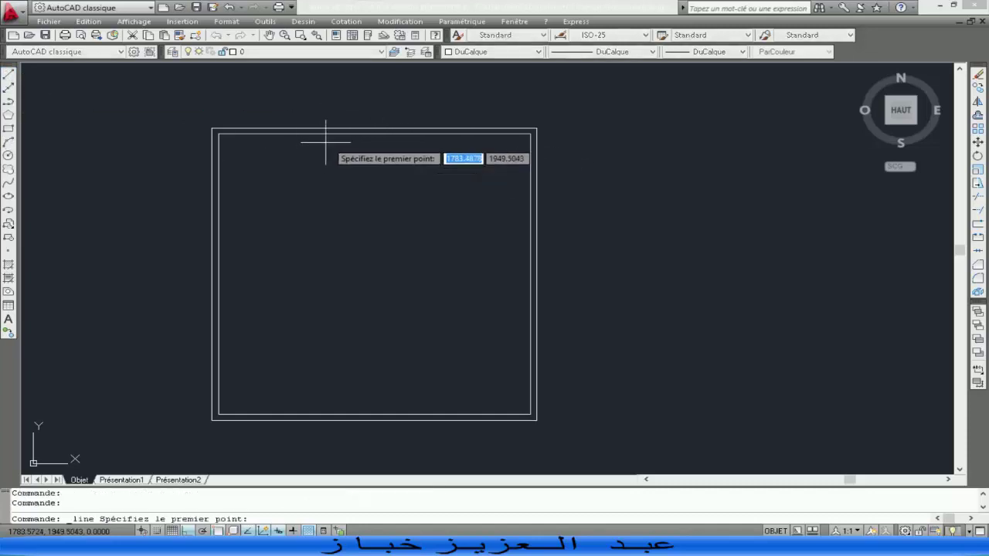
click(374, 134)
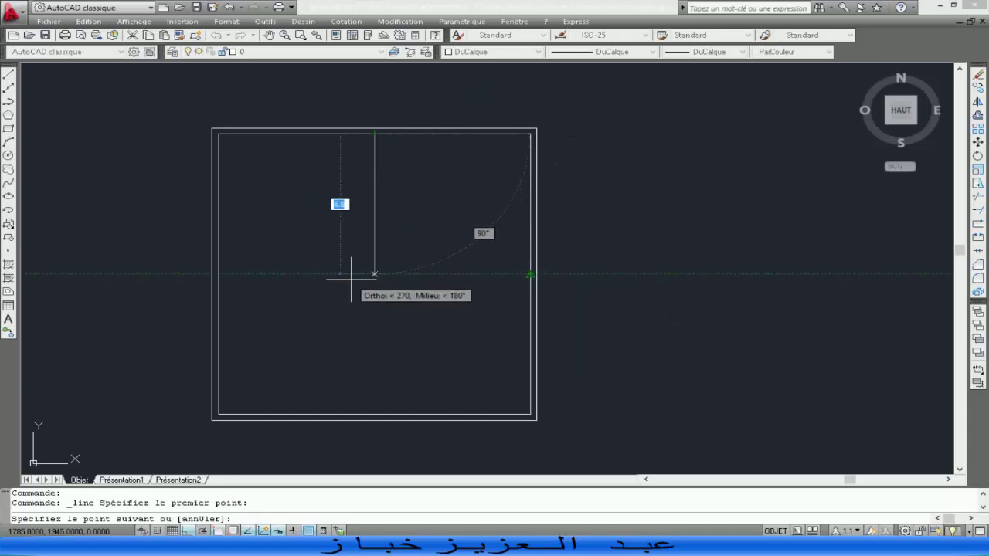
click(374, 274)
click(530, 274)
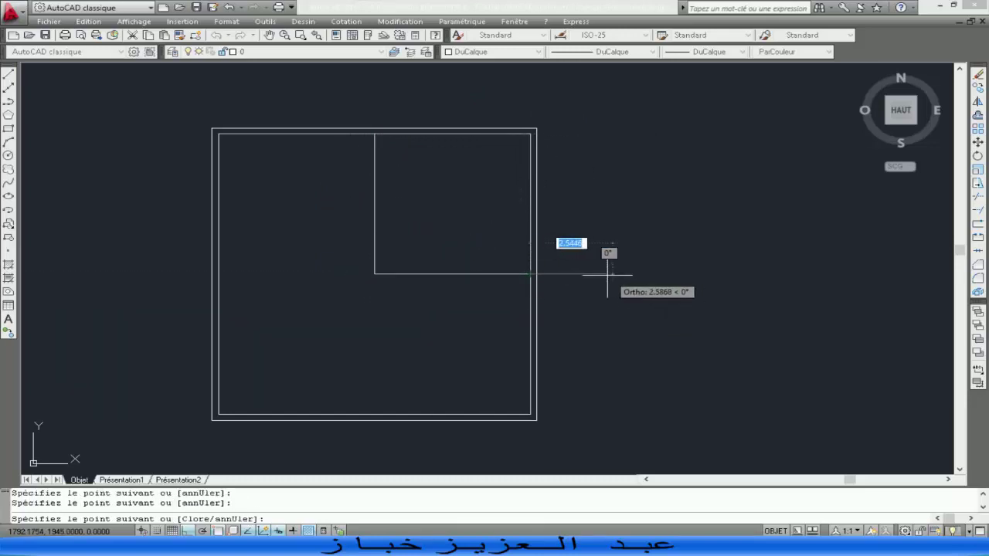
key(Escape)
- Stretch the upper end of the new vertical line upward beyond the outer top wall line
click(448, 172)
click(376, 132)
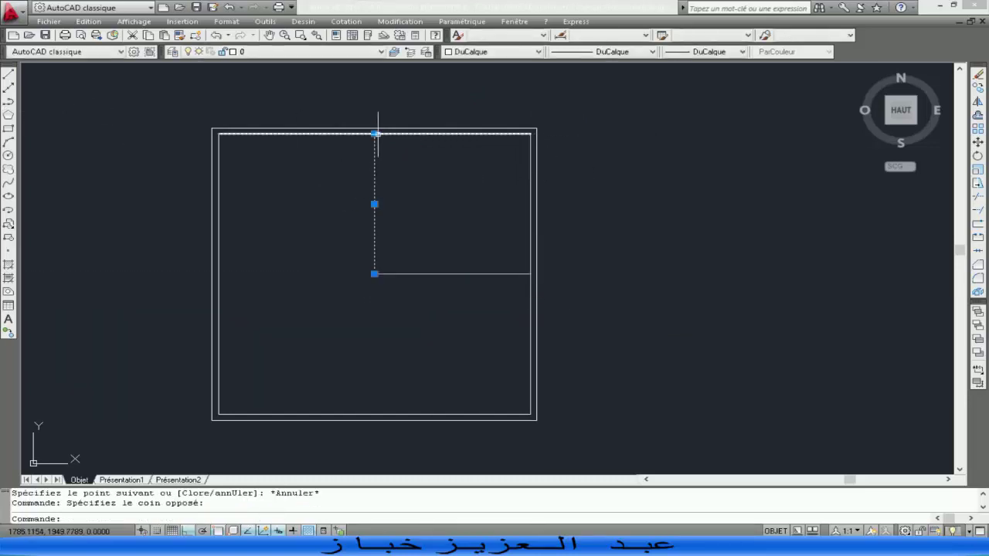
click(375, 133)
key(Escape)
click(372, 158)
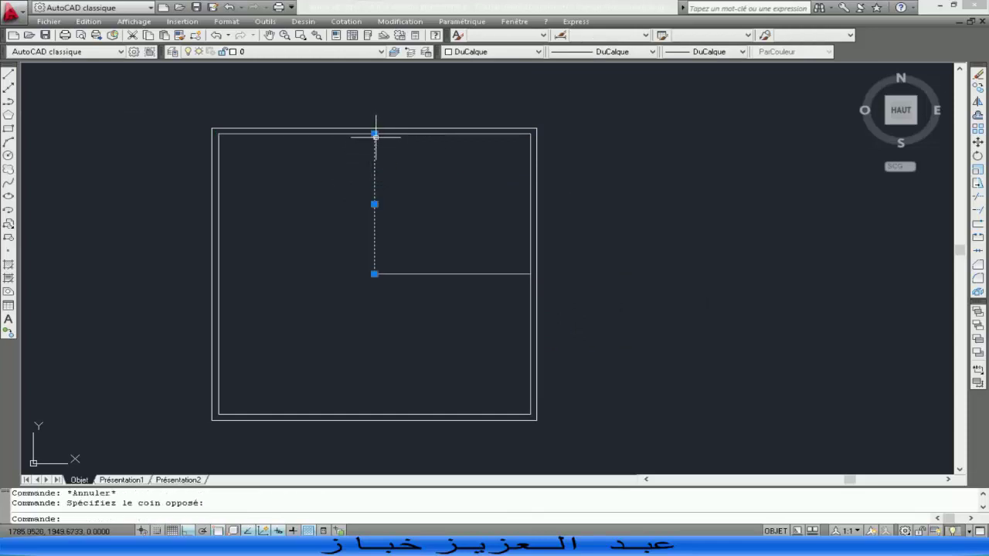
click(375, 135)
click(374, 92)
key(Escape)
- Stretch the right end of the new horizontal line beyond the outer right wall line
click(530, 274)
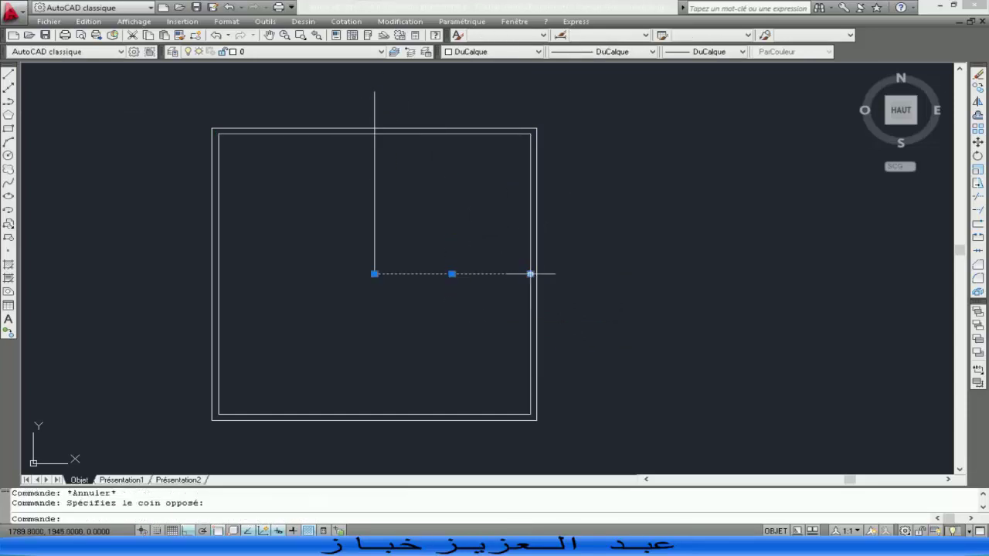
click(530, 273)
click(640, 274)
key(Escape)
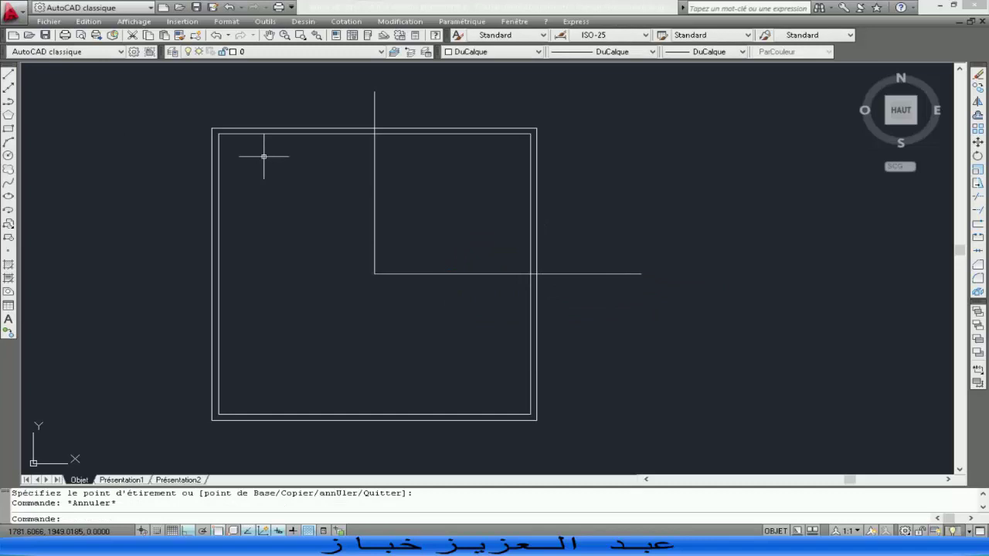
- Trim away the upper-right quadrant's wall lines and the overshooting ends of the two new lines, leaving an L-shaped plan
click(978, 195)
key(Return)
click(441, 111)
click(629, 212)
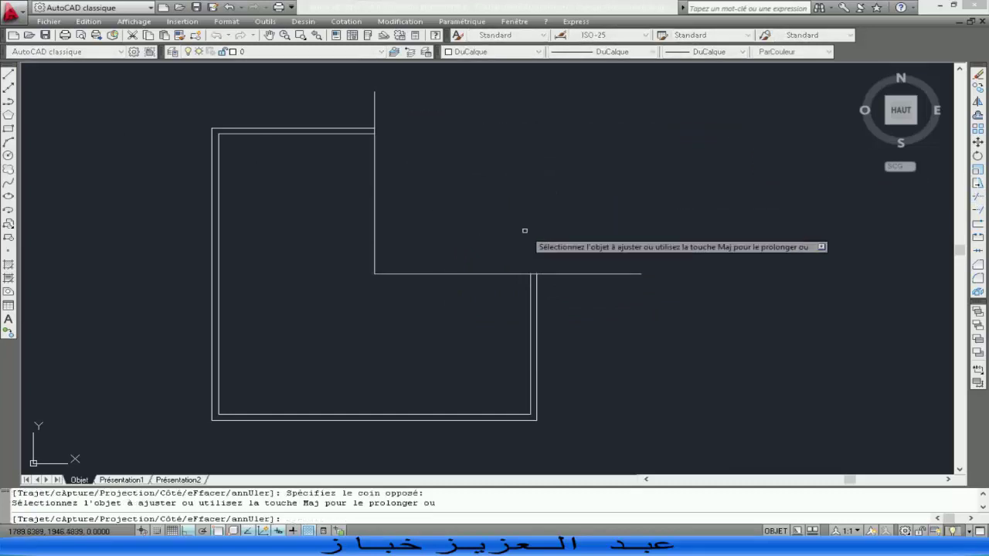
click(588, 274)
click(406, 85)
click(363, 104)
key(Escape)
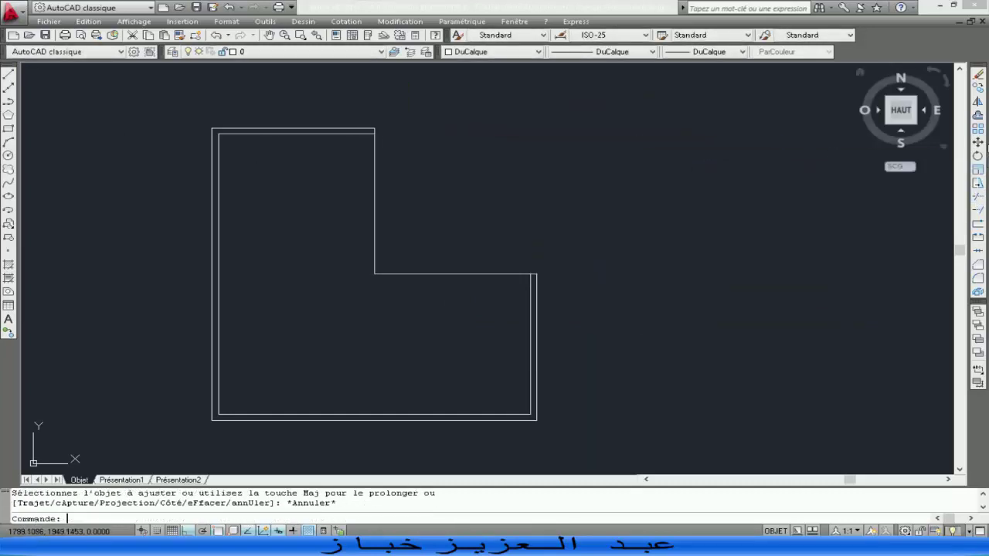
- Offset the two lines of the L's notch toward the interior by 0.20, taking the distance from the top wall's thickness
click(977, 115)
click(265, 128)
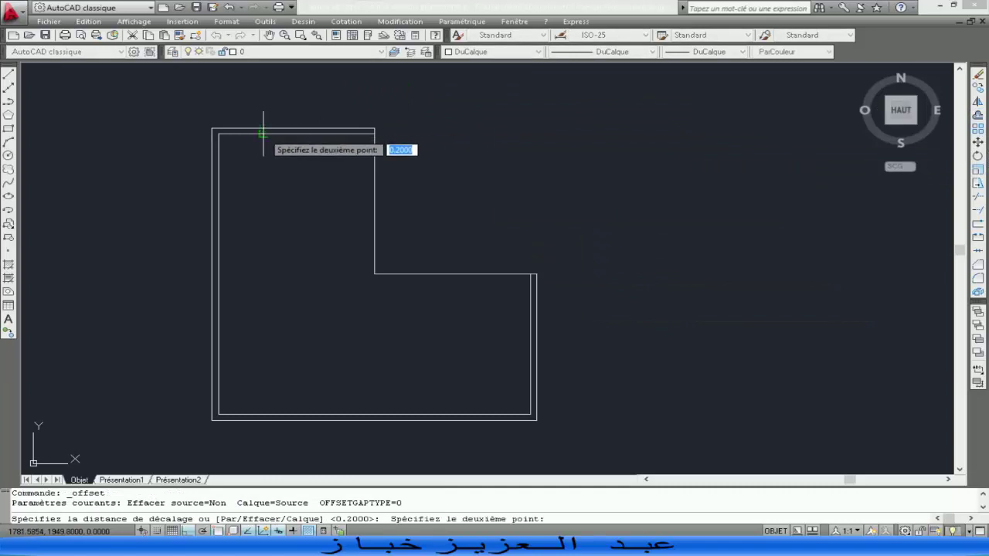
click(265, 134)
click(374, 172)
click(369, 173)
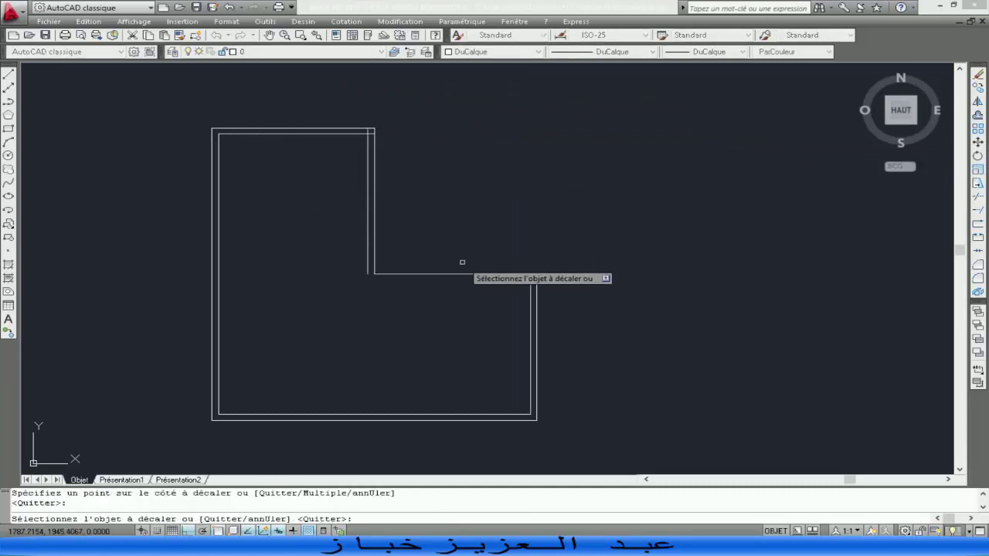
click(454, 274)
click(319, 276)
key(Escape)
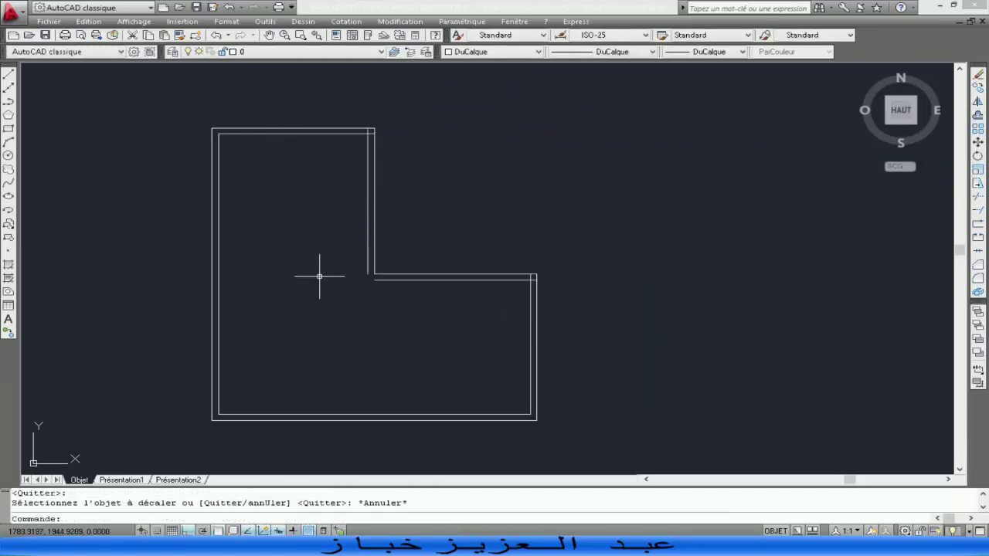
- Draw two auxiliary lines forming an L inside the notch corner, with a horizontal leg about 3 long
click(8, 77)
click(346, 245)
click(346, 322)
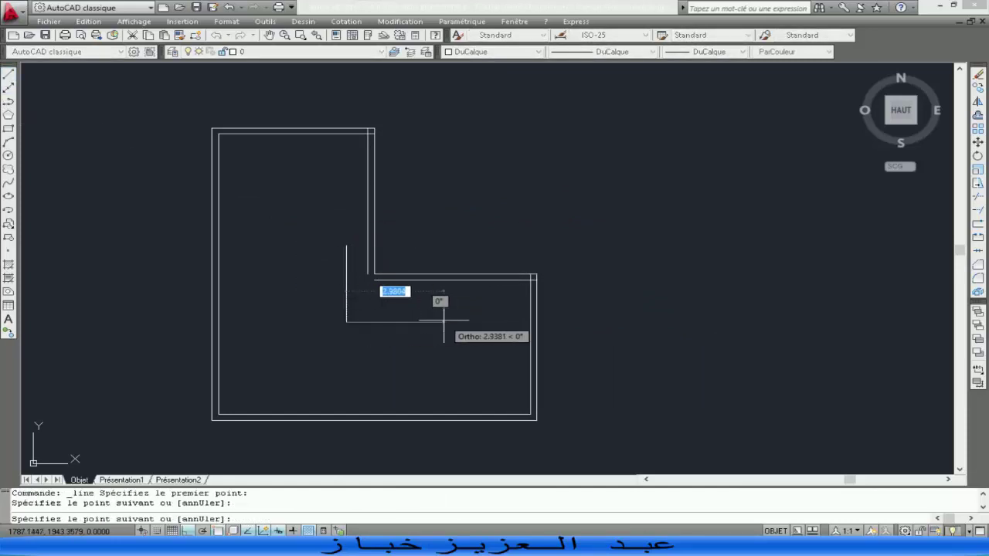
click(445, 322)
key(Escape)
- Extend the two offset lines at the notch corner until they cross, using all objects as boundaries
click(978, 210)
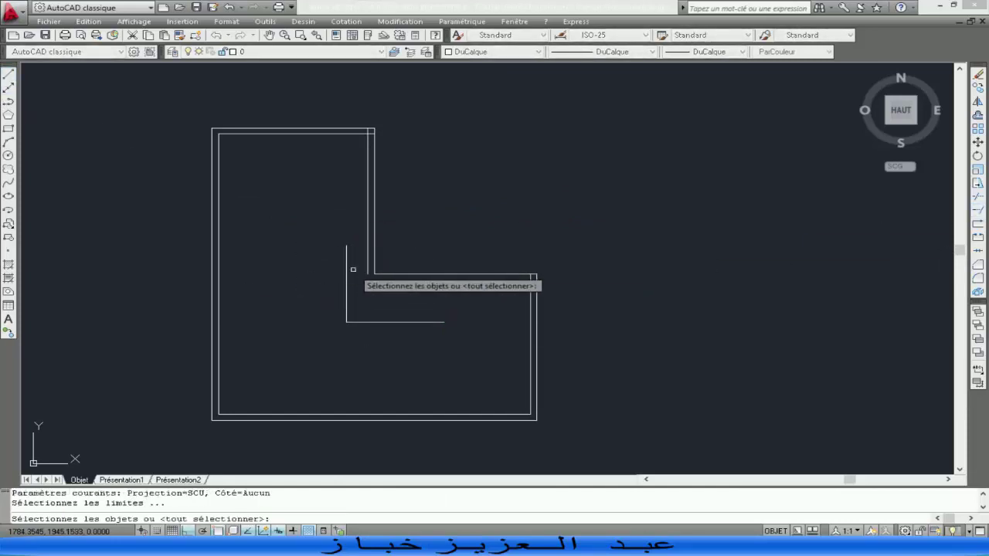
key(Return)
click(389, 283)
click(381, 276)
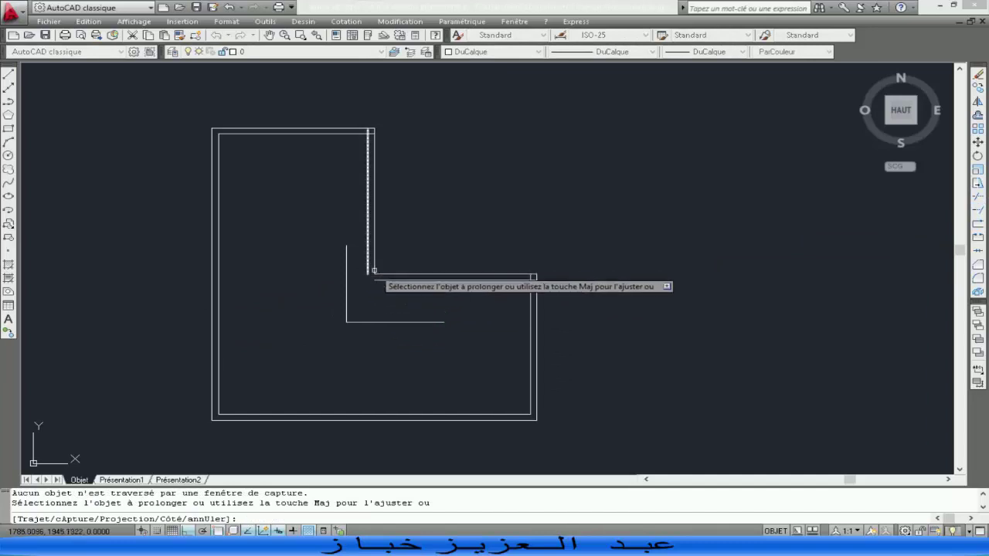
click(378, 280)
key(Escape)
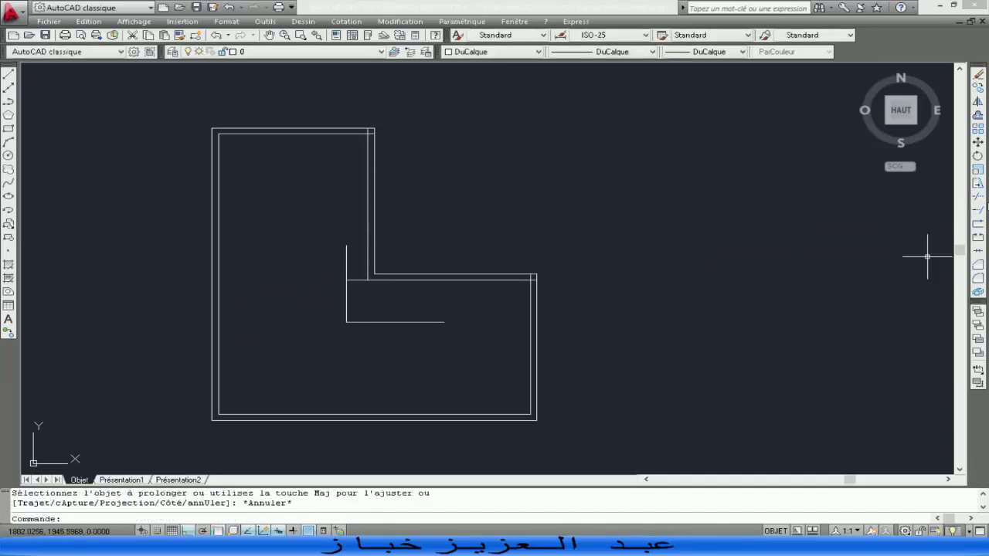
- Trim the overshooting horizontal line at the notch's inner corner and delete the two auxiliary lines
click(978, 198)
key(Return)
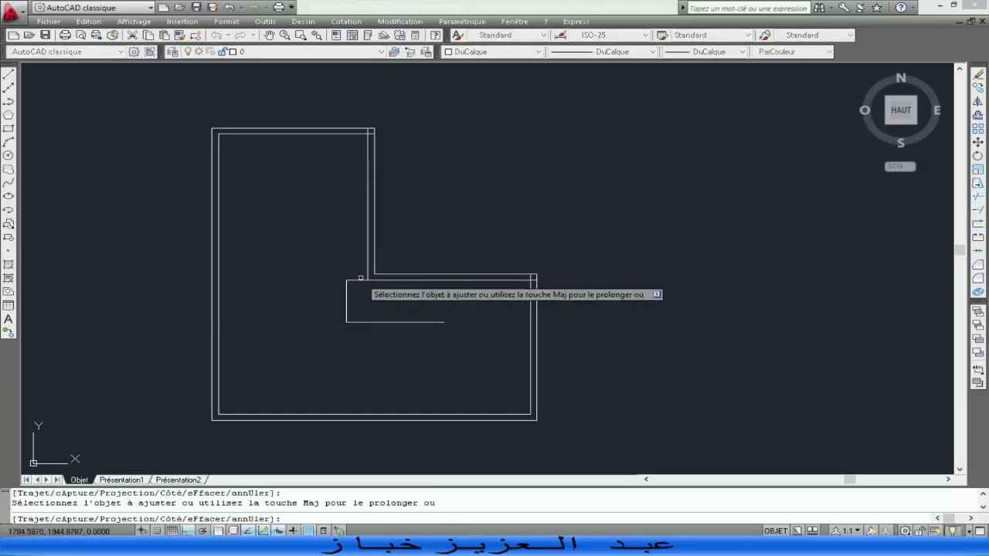
click(361, 275)
click(335, 300)
key(Escape)
click(424, 293)
click(289, 353)
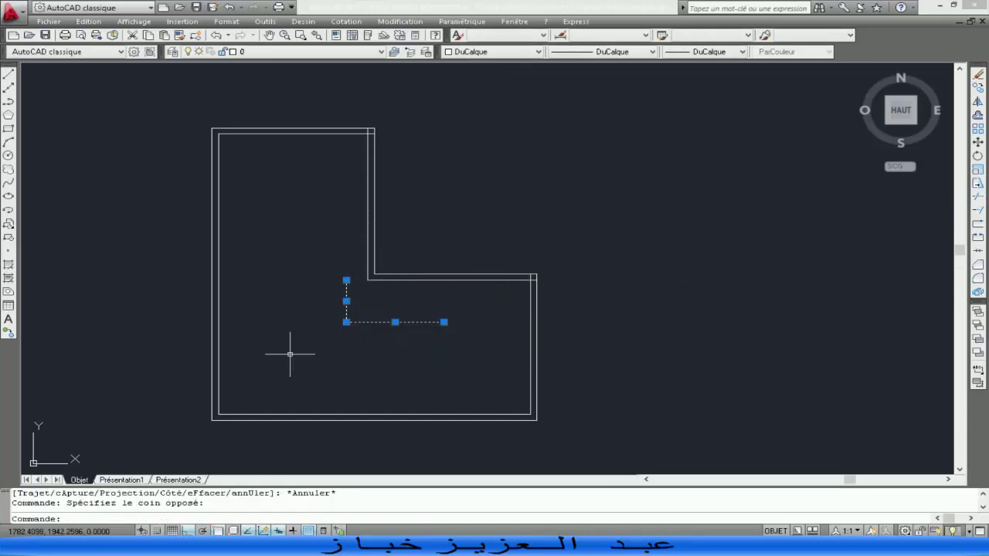
key(Delete)
- Trim the overshooting inner line ends at the top-right corner of the L's upper wing, using all objects as cutting edges
scroll(407, 134, up, 6)
click(978, 199)
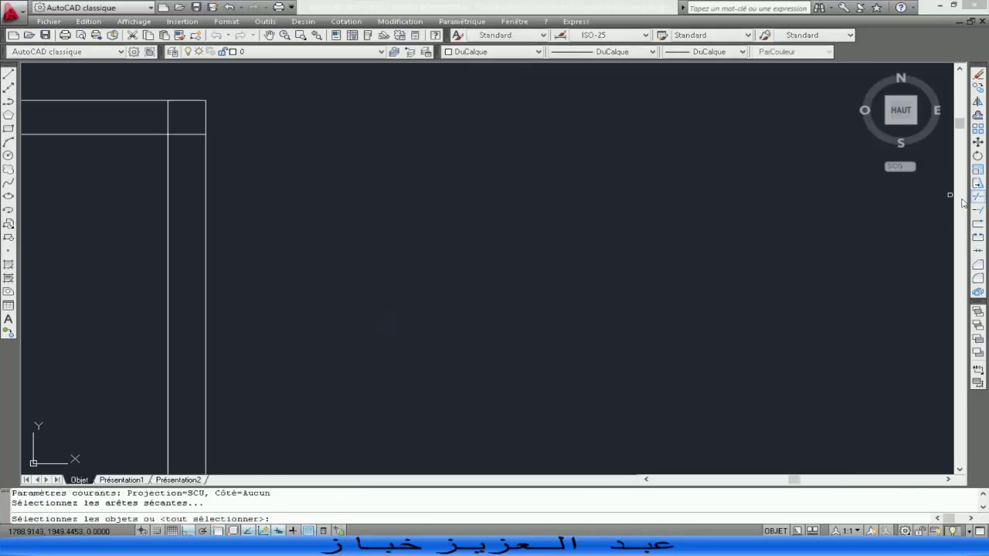
key(Return)
click(191, 128)
click(186, 147)
click(173, 112)
click(160, 119)
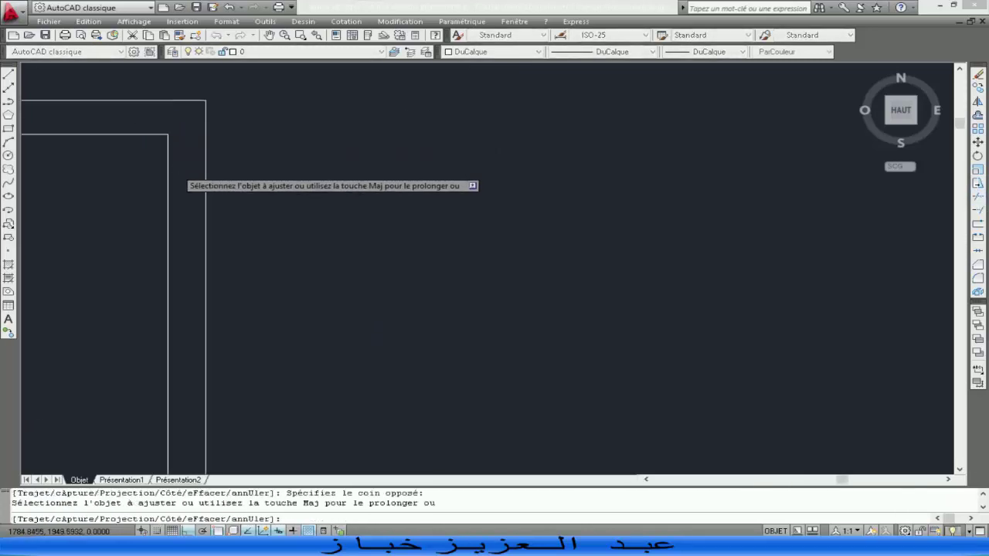
scroll(126, 252, down, 4)
middle_drag(72, 316, 227, 272)
right_click(230, 271)
click(262, 274)
scroll(289, 272, up, 3)
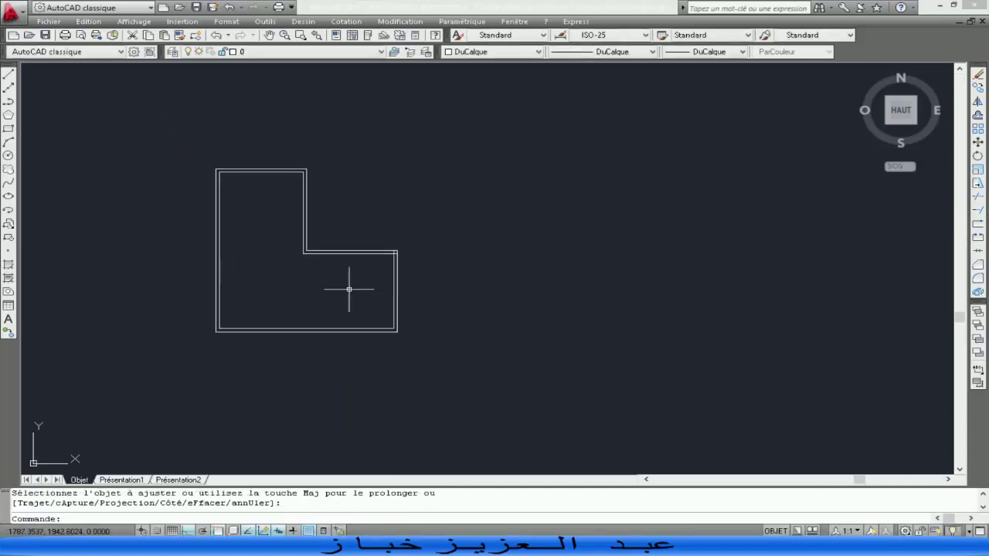
middle_drag(326, 233, 347, 278)
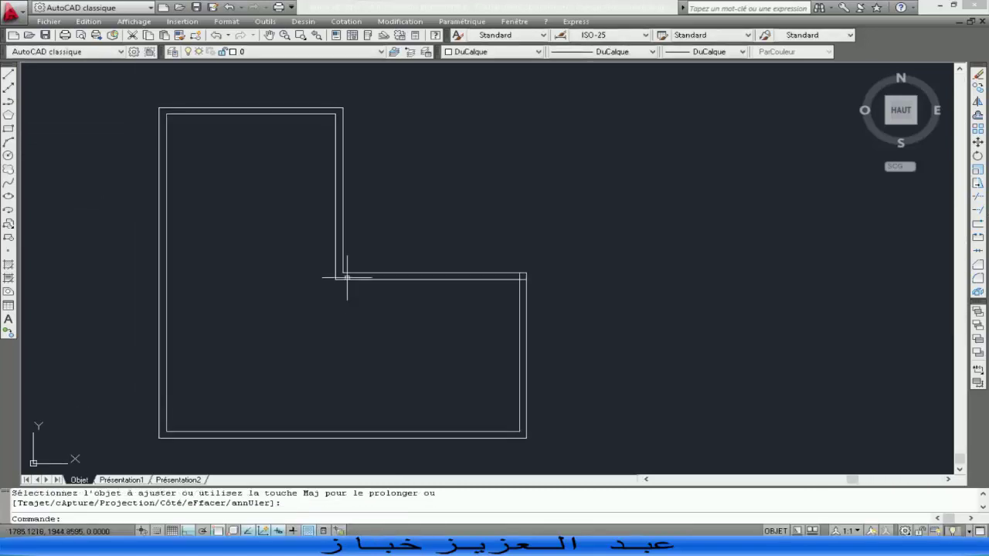
click(8, 73)
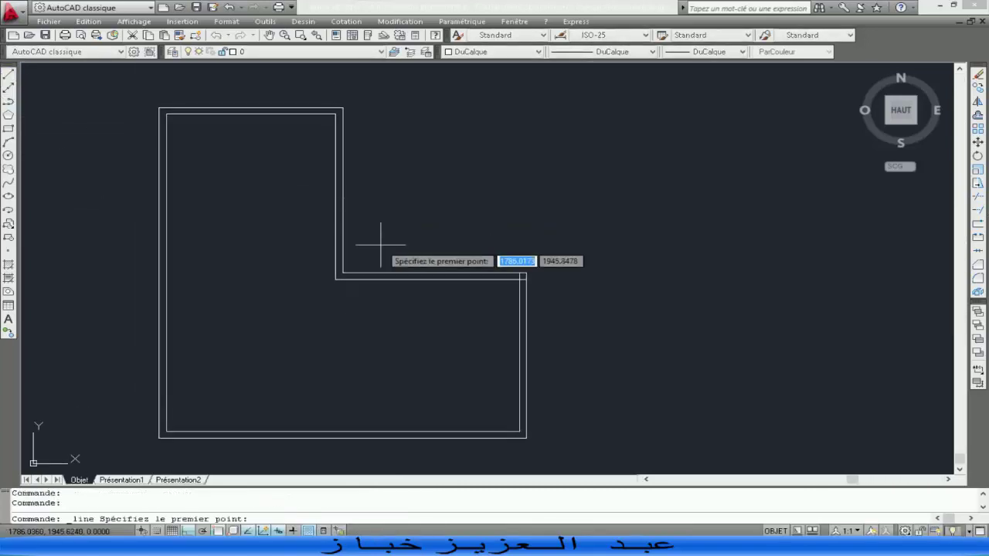
click(341, 273)
scroll(342, 238, up, 3)
scroll(342, 254, down, 2)
key(Escape)
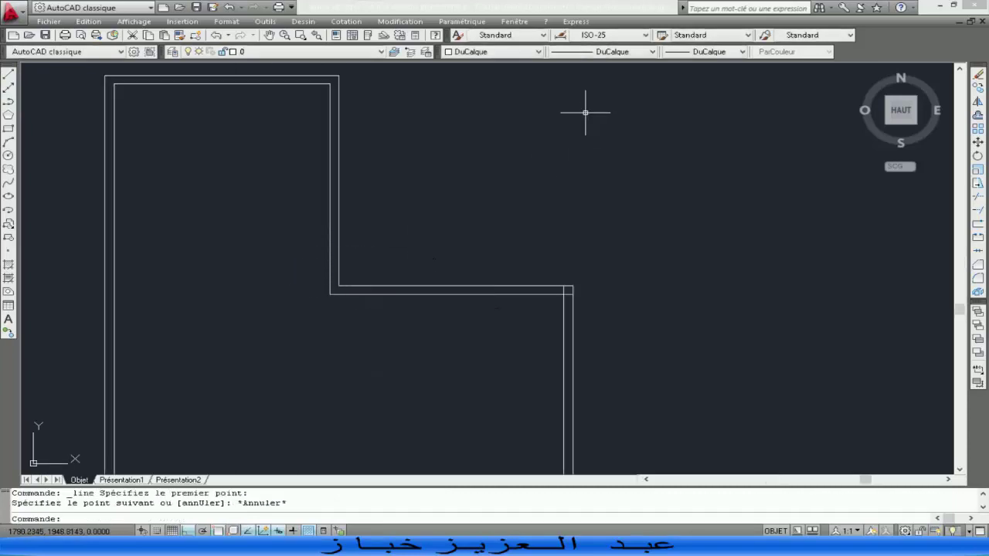
- Set the current colour to Cyan and draw a line 0.2 up from the notch's horizontal wall, then left across its vertical wall
click(494, 51)
click(473, 114)
scroll(321, 286, up, 3)
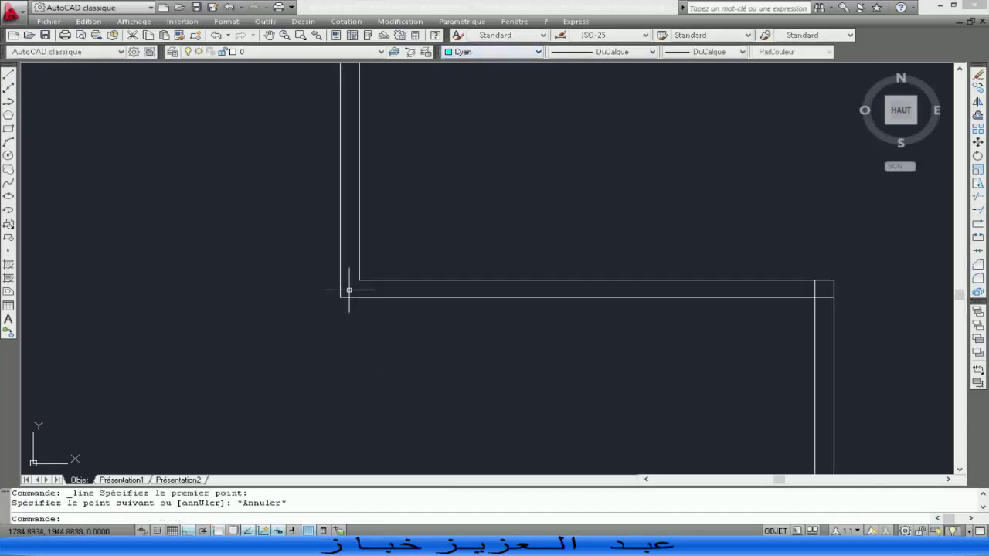
click(11, 74)
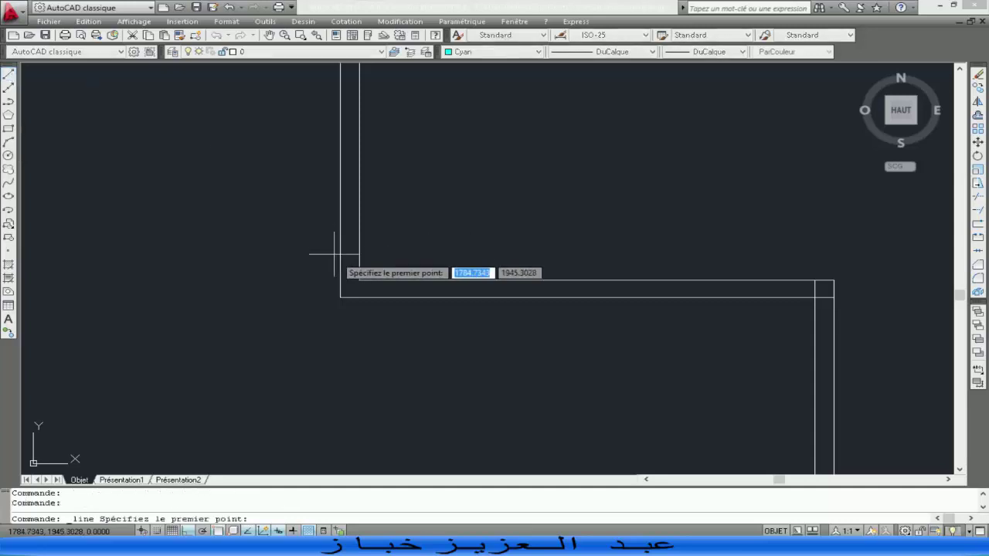
click(379, 278)
text(.2)
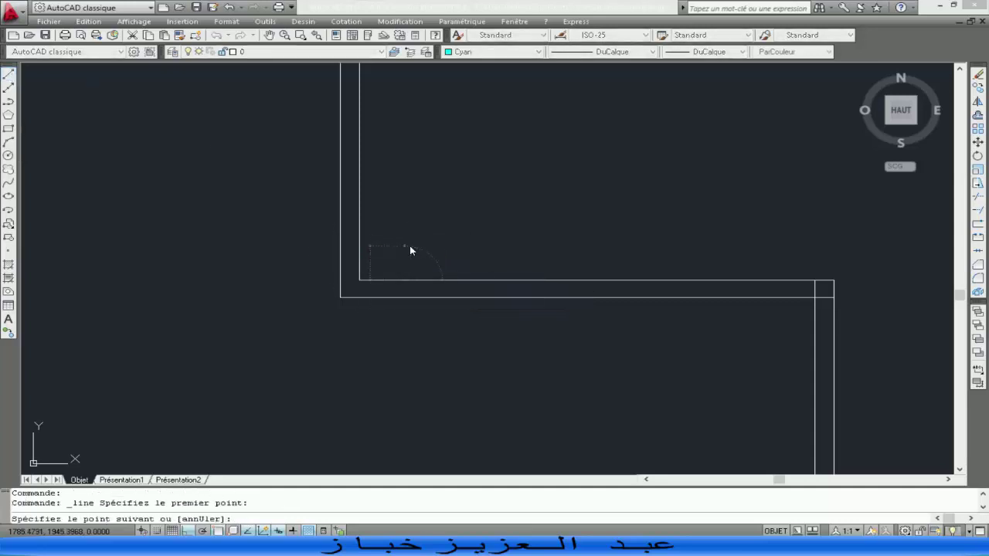
key(Return)
click(242, 240)
key(Escape)
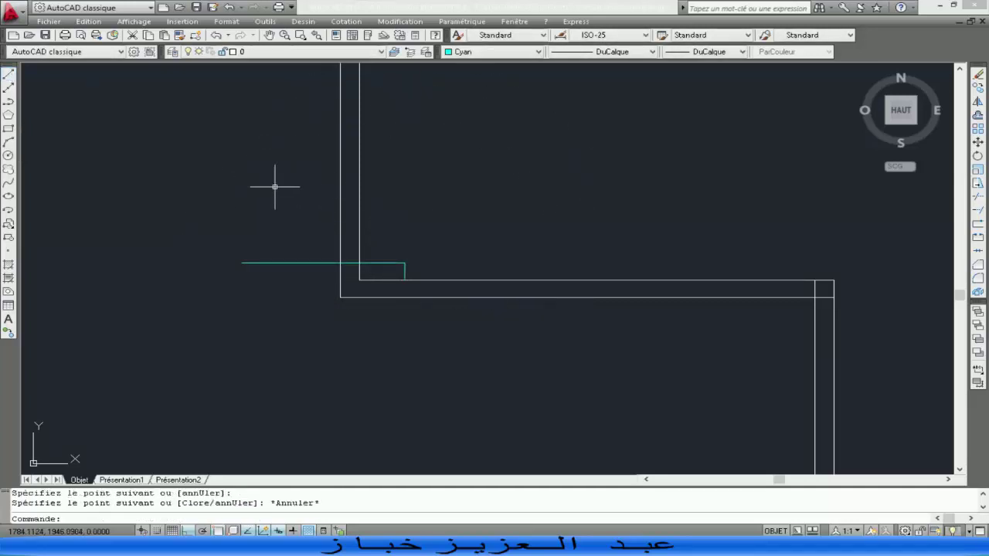
- Draw a line 1 unit up from the horizontal cyan line, then right across the notch's vertical wall
key(Return)
click(308, 263)
text(1)
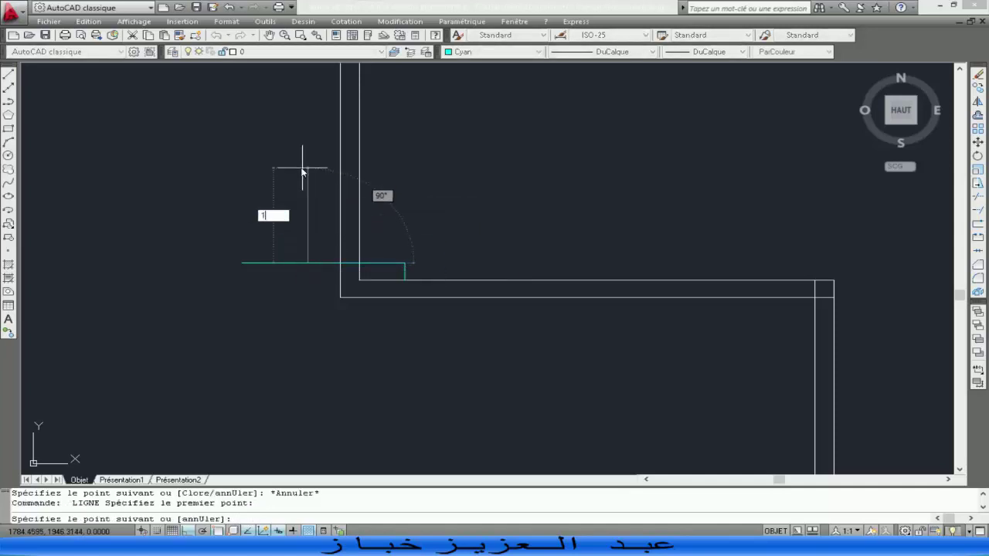
key(Return)
click(523, 176)
key(Escape)
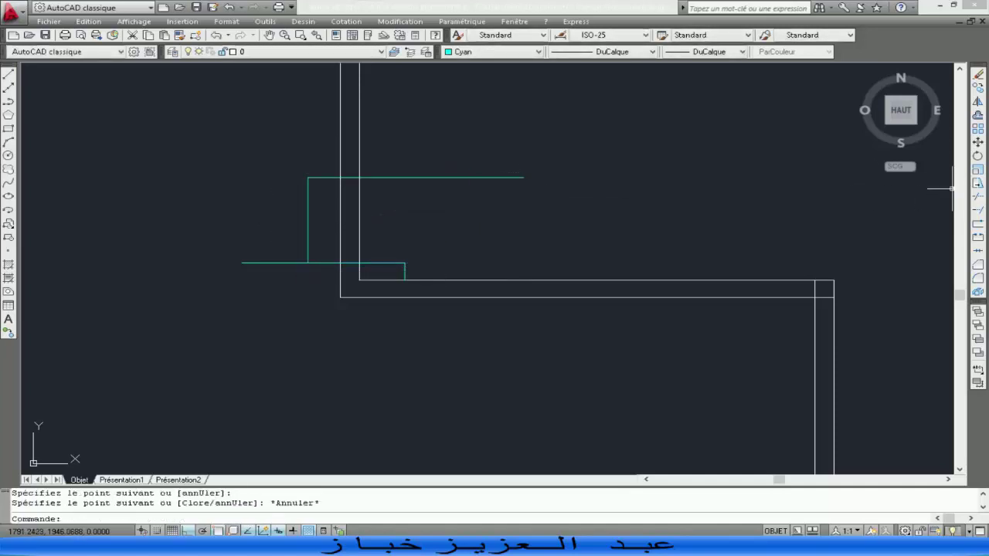
- Trim the notch's vertical wall lines between the two cyan lines and both cyan overhangs on the wall's right side
click(978, 199)
key(Return)
click(382, 200)
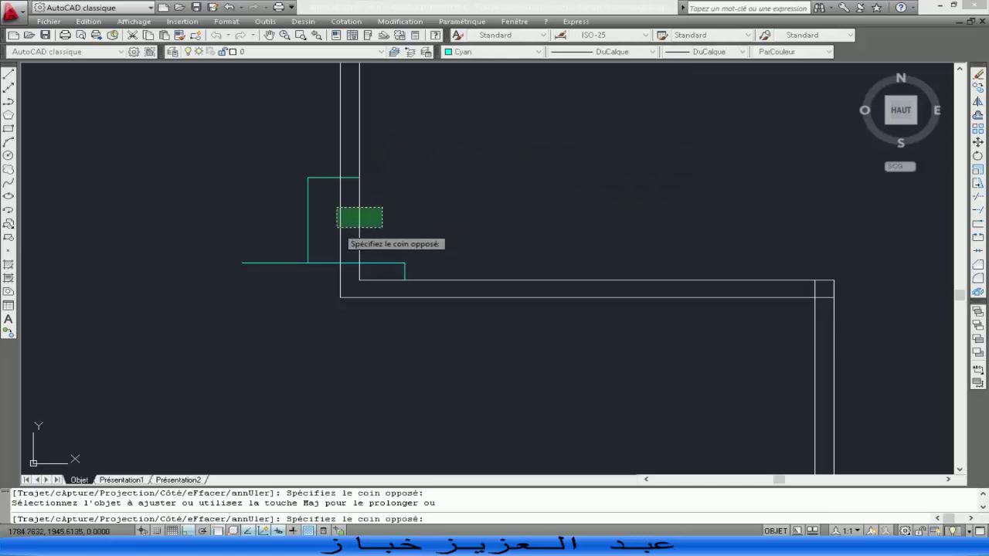
click(335, 227)
click(393, 267)
click(329, 282)
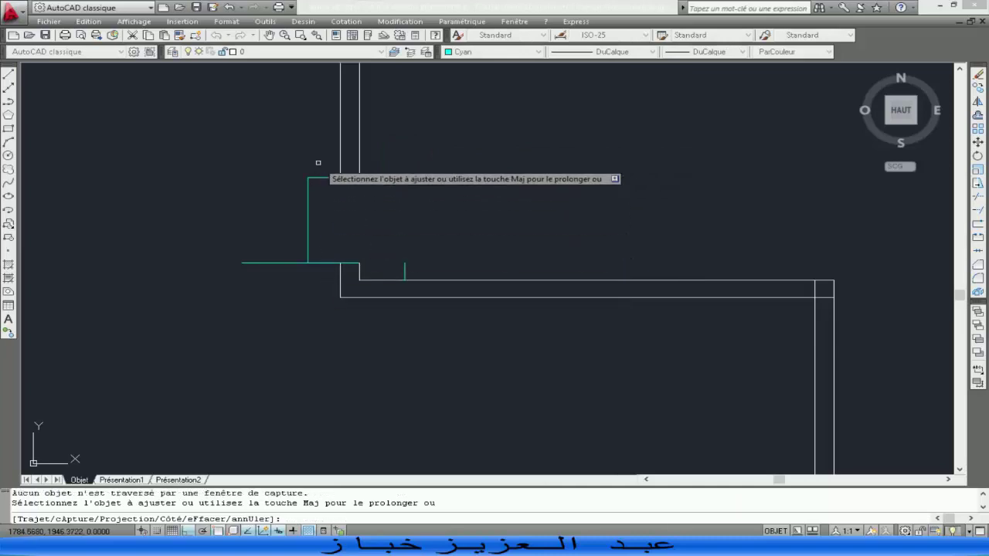
click(320, 159)
key(Escape)
click(327, 159)
click(247, 292)
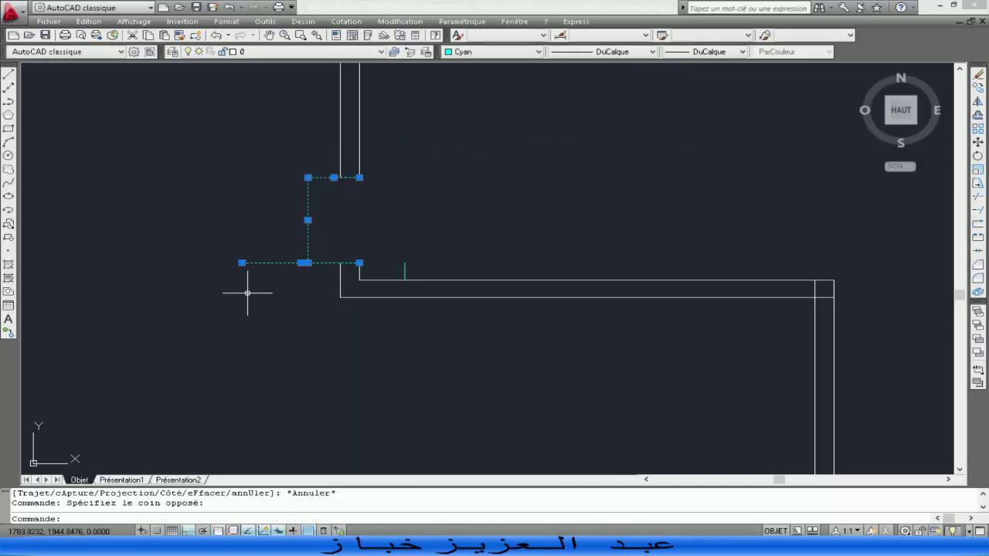
key(Escape)
right_click(309, 255)
key(Escape)
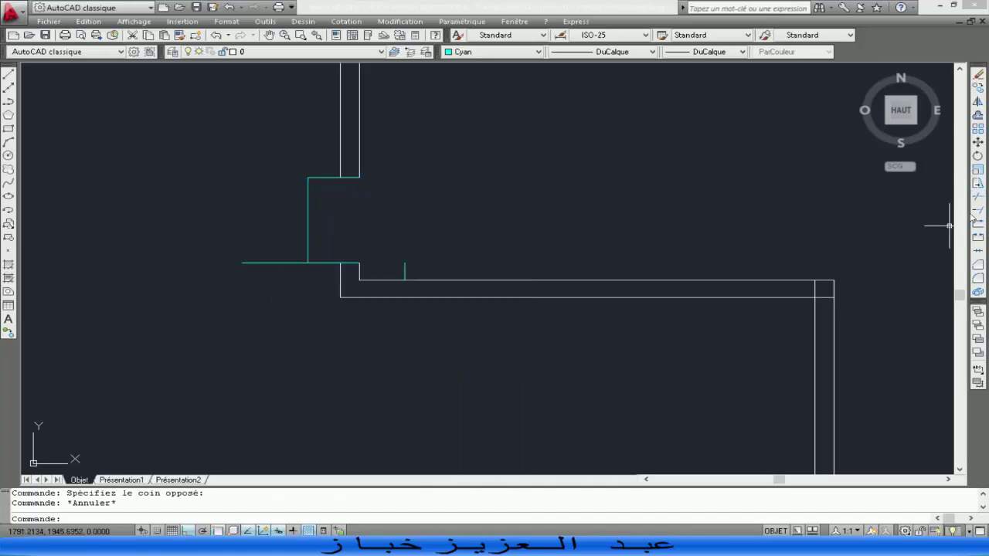
- Trim the two cyan lines' overhangs to the left of the notch's vertical wall, leaving only the opening's end caps
click(978, 197)
key(Return)
click(325, 262)
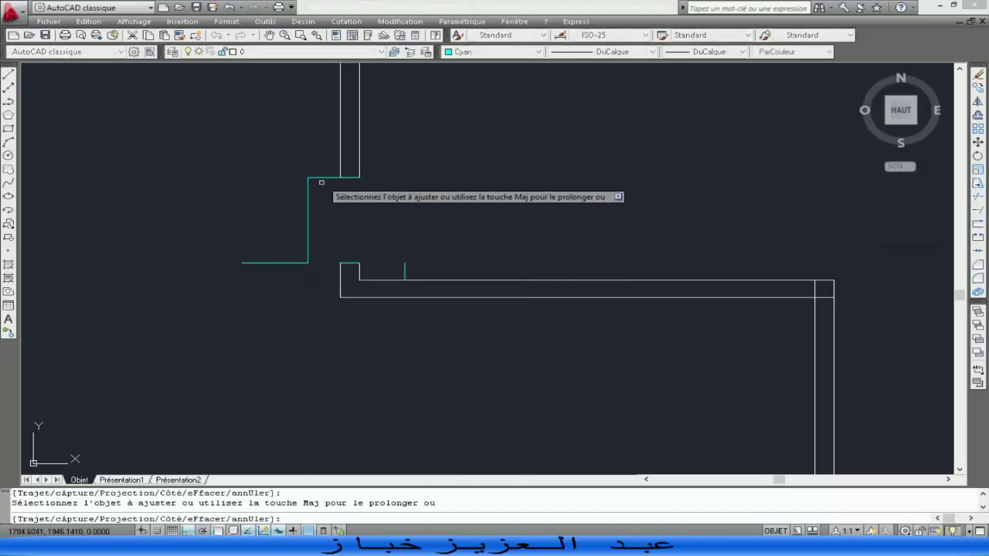
click(323, 178)
key(Escape)
- Delete the leftover cyan construction lines on both sides of the notch wall opening
click(323, 164)
click(229, 287)
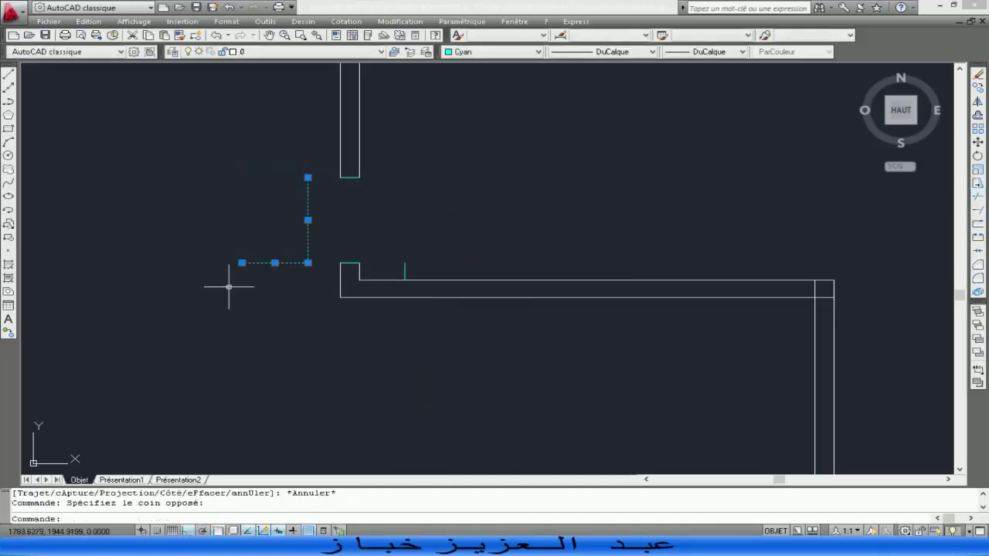
key(Delete)
click(392, 247)
click(497, 368)
key(Delete)
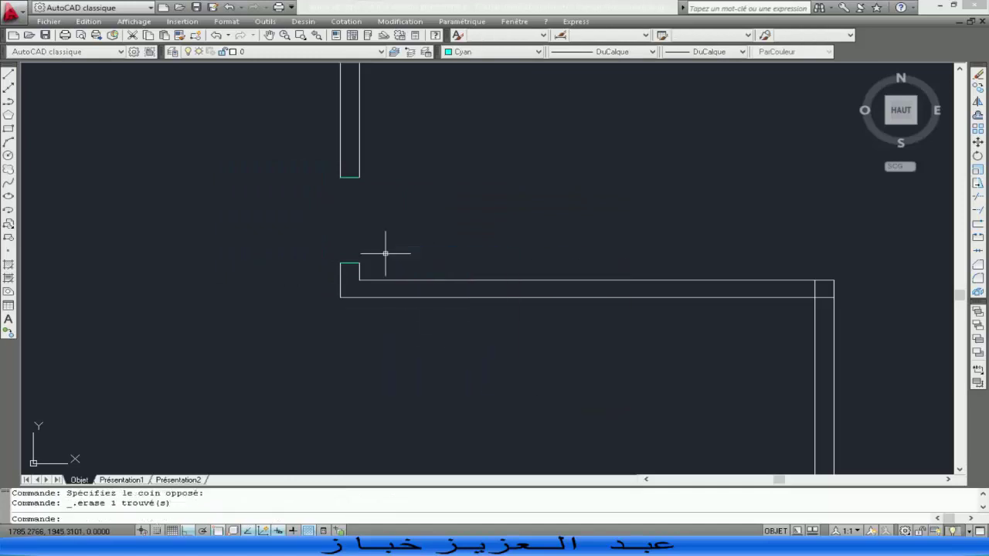
scroll(376, 231, down, 4)
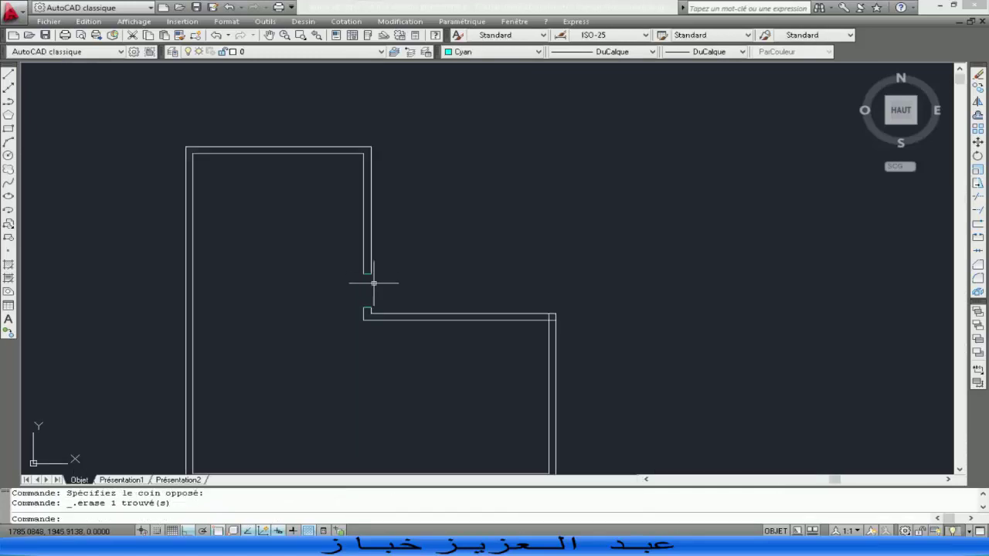
mouse_move(374, 283)
middle_down()
mouse_move(435, 276)
mouse_move(474, 168)
middle_up()
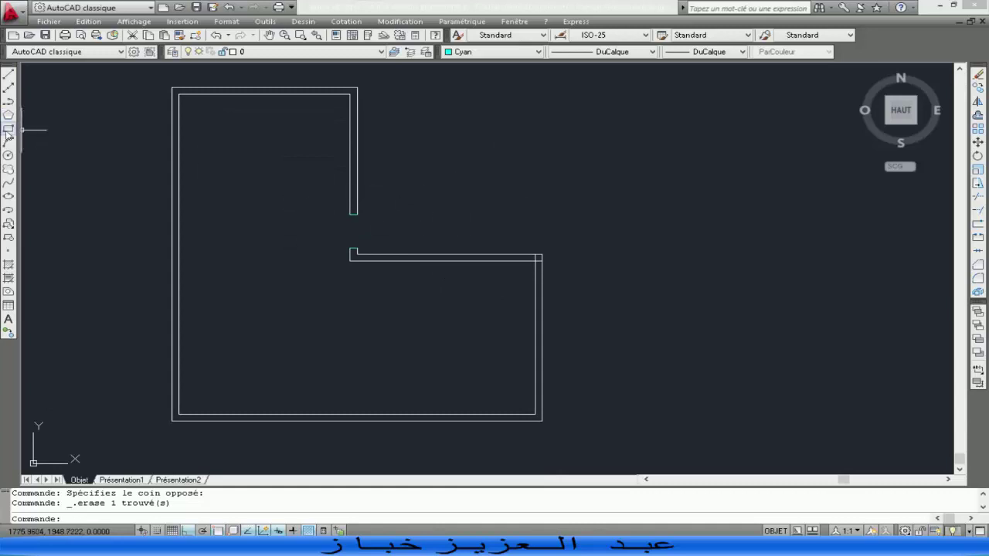
click(9, 73)
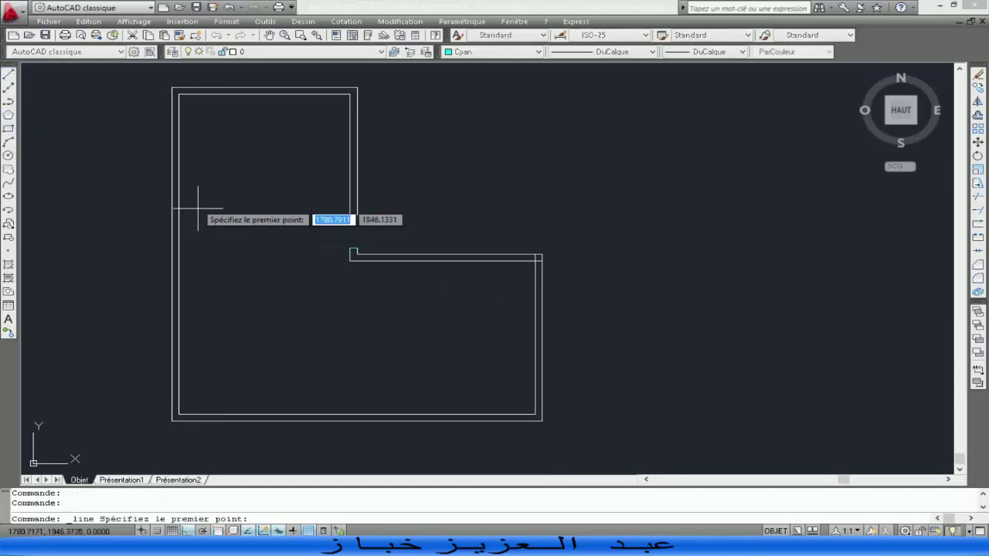
click(117, 168)
key(Escape)
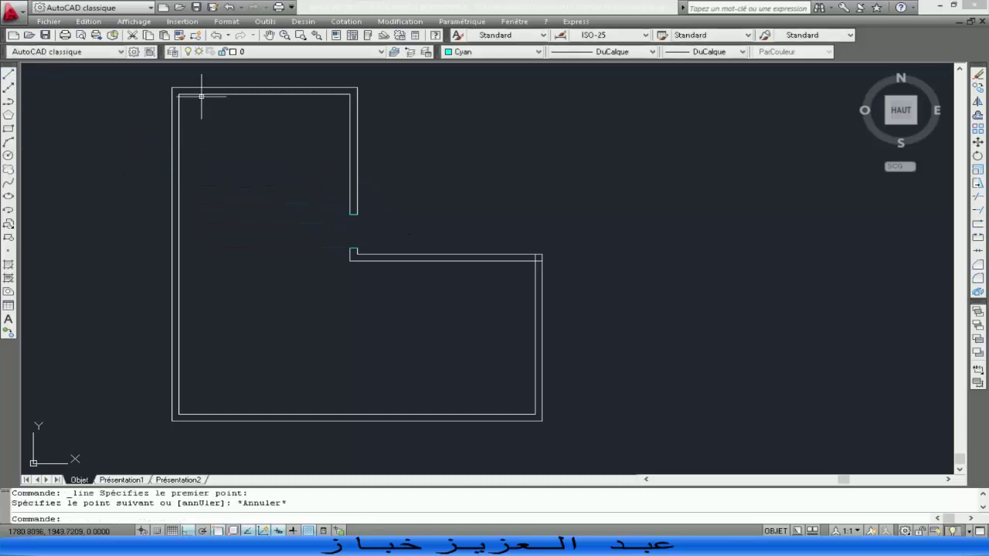
- Draw a line 2 units down from the top wall's inner face, then left across the plan's left wall
key(Return)
click(202, 95)
text(2)
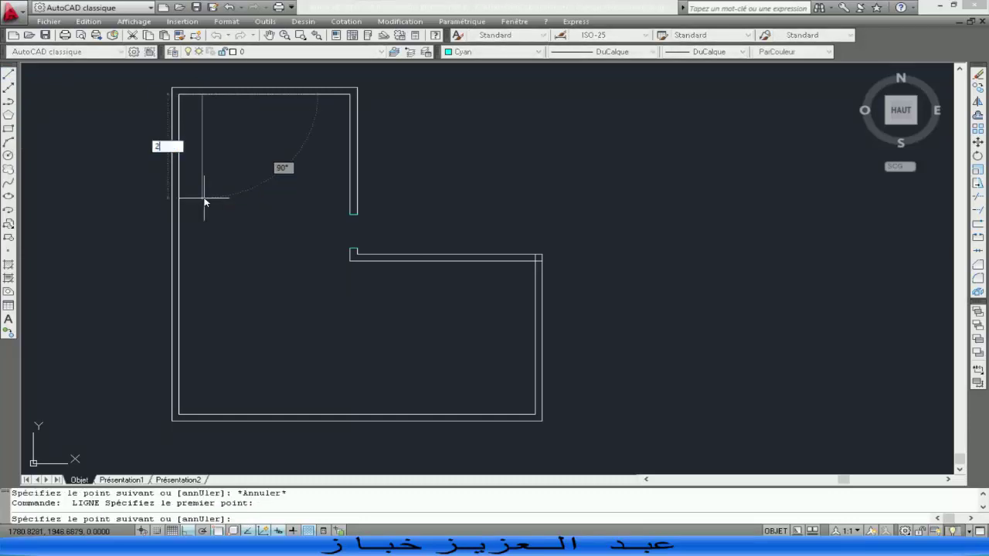
key(Return)
click(103, 155)
key(Escape)
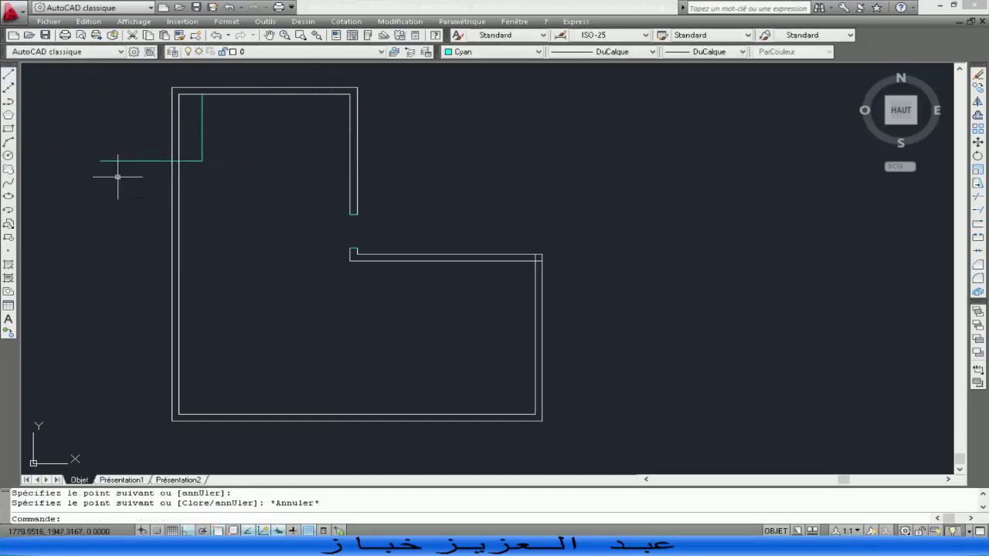
- Draw a line 2 units up from the bottom wall's inner face, then left across the plan's left wall
key(Return)
click(208, 413)
text(2)
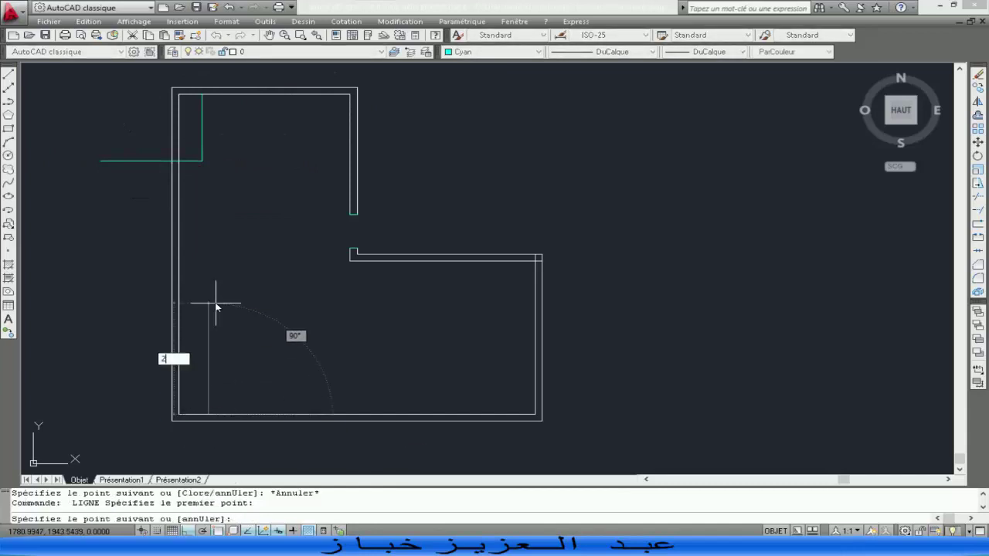
key(Return)
click(78, 338)
key(Escape)
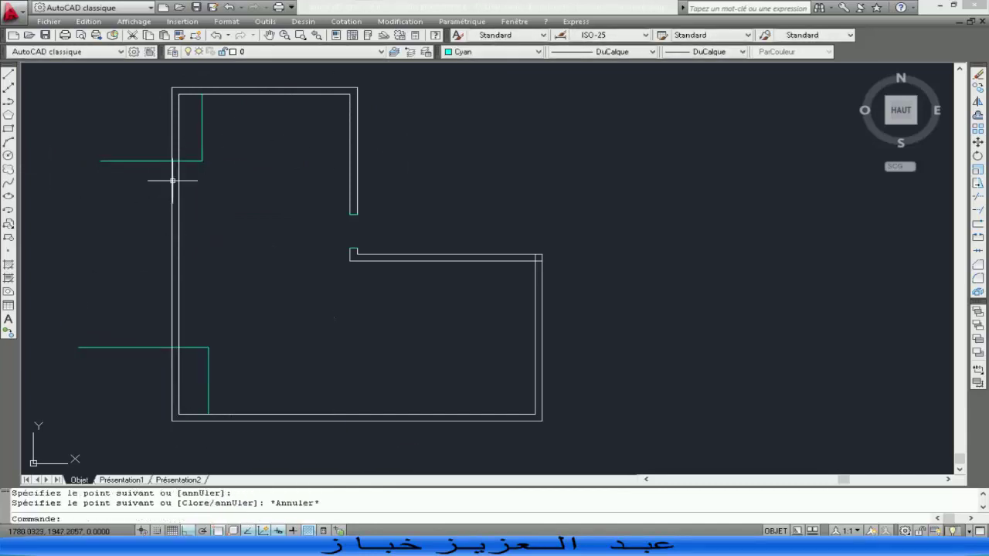
- Draw a line 1.5 units down from the upper horizontal cyan line, then right across the left wall
click(9, 74)
click(143, 161)
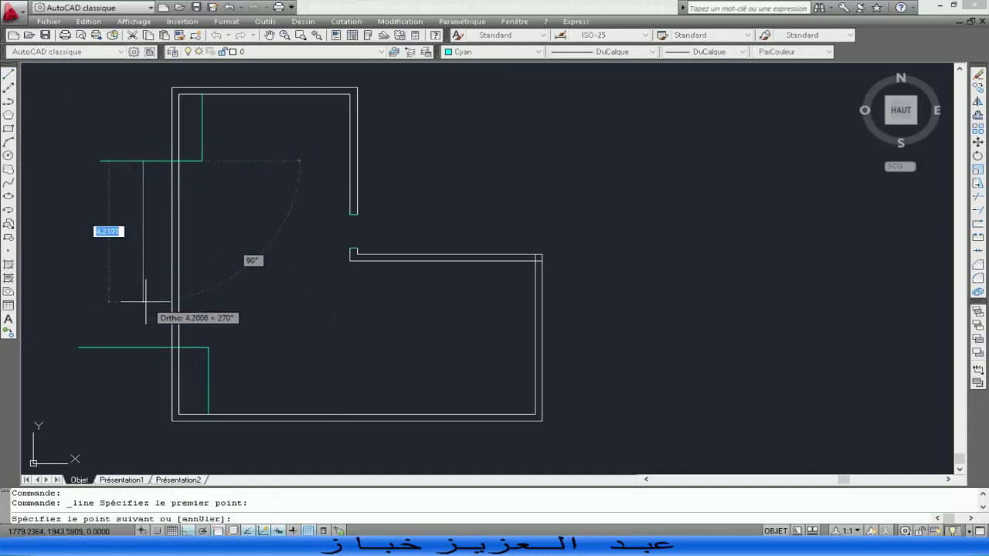
text(1.5)
key(Return)
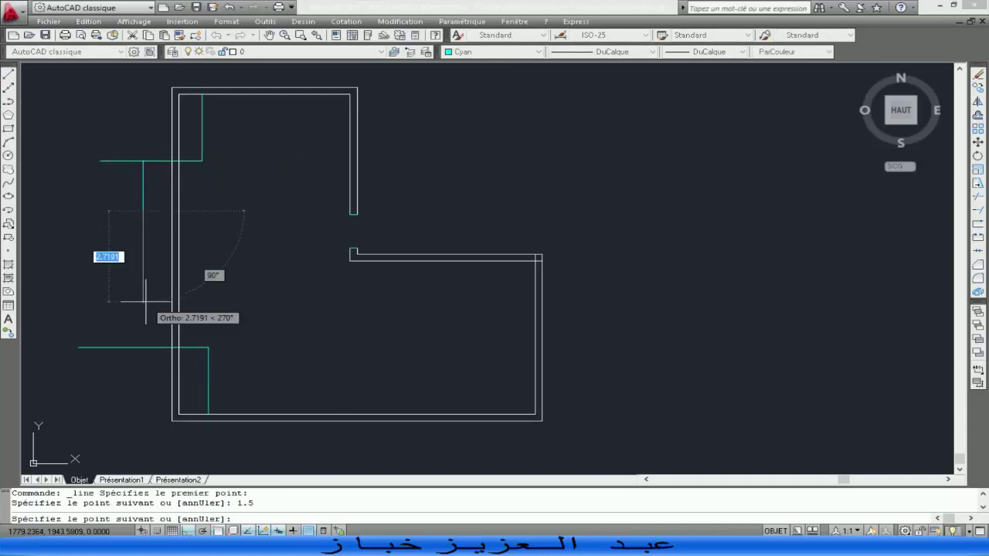
click(215, 210)
key(Escape)
- Draw a line 1.5 units up from the lower horizontal cyan line, then right across the left wall
key(Return)
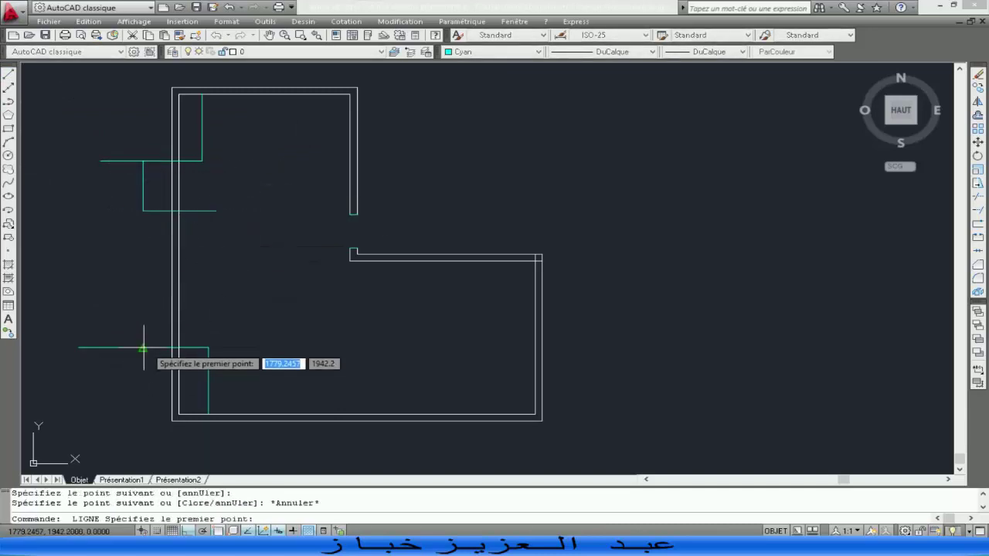
click(143, 348)
text(1.5)
key(Return)
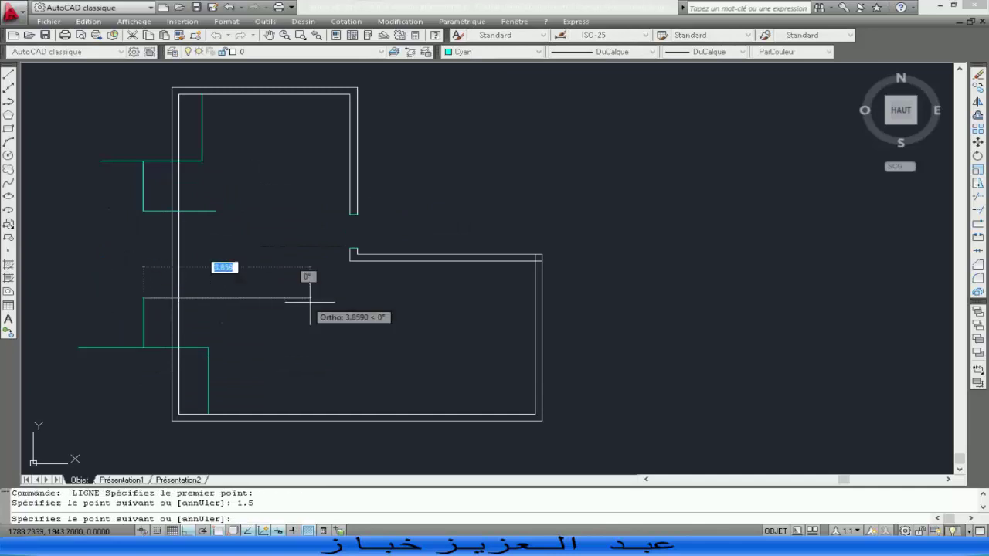
click(320, 303)
key(Escape)
- Trim the left wall's lines between each pair of cyan lines to open two gaps, using all objects as cutting edges
click(977, 196)
key(Return)
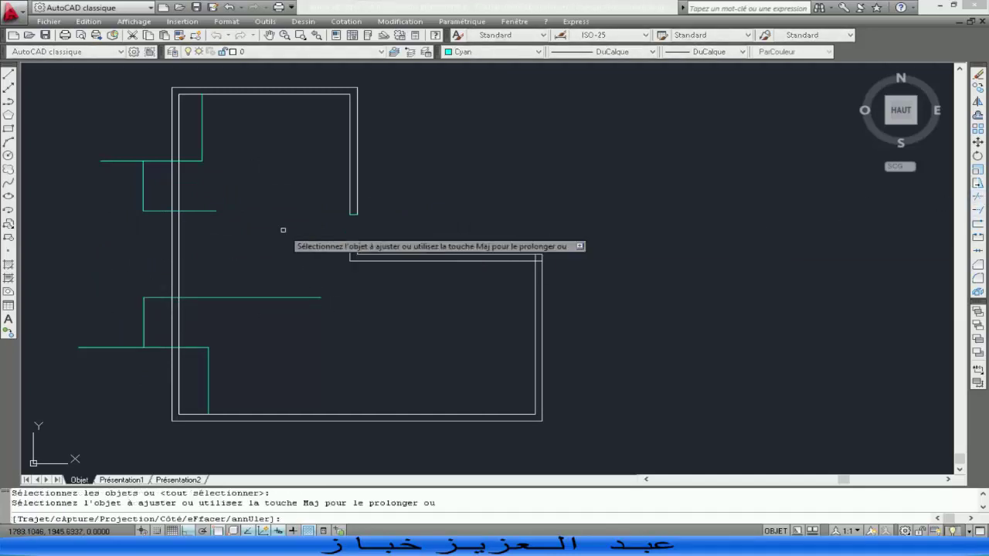
click(187, 181)
click(164, 198)
click(182, 315)
click(151, 320)
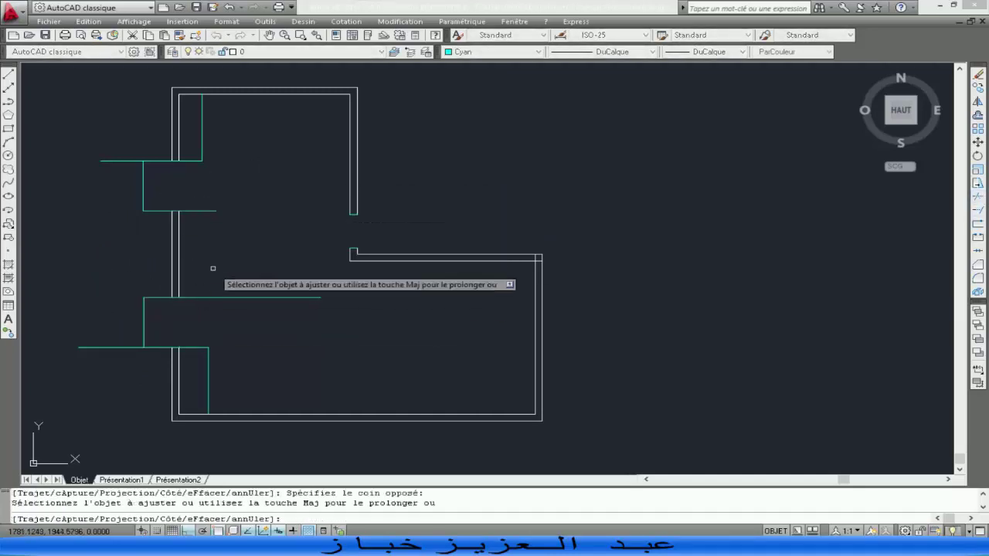
- Trim the four horizontal cyan lines flush with both faces of the left wall
click(191, 151)
click(190, 360)
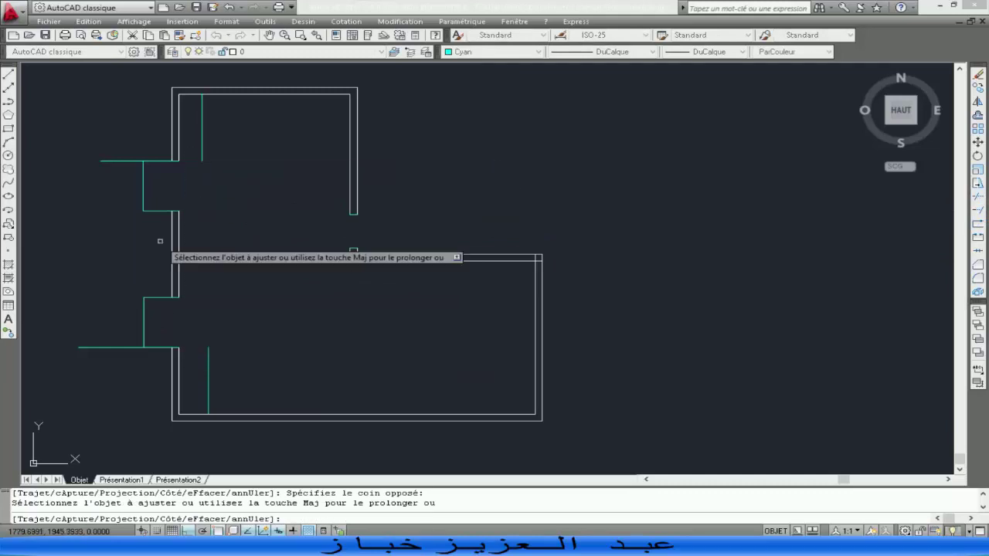
click(165, 151)
click(146, 367)
key(Escape)
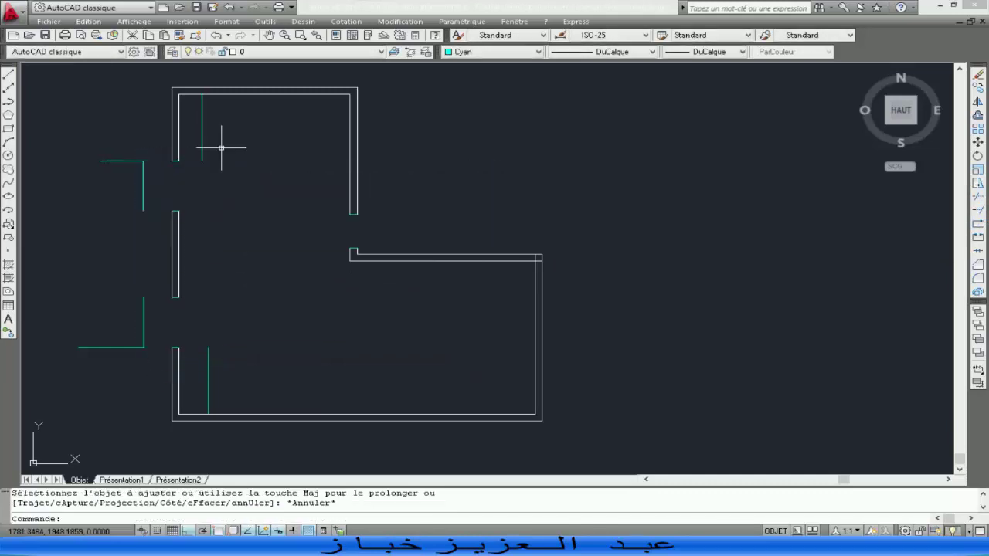
- Delete the six leftover cyan construction lines on both sides of the left wall
click(221, 146)
click(186, 356)
click(156, 121)
click(55, 358)
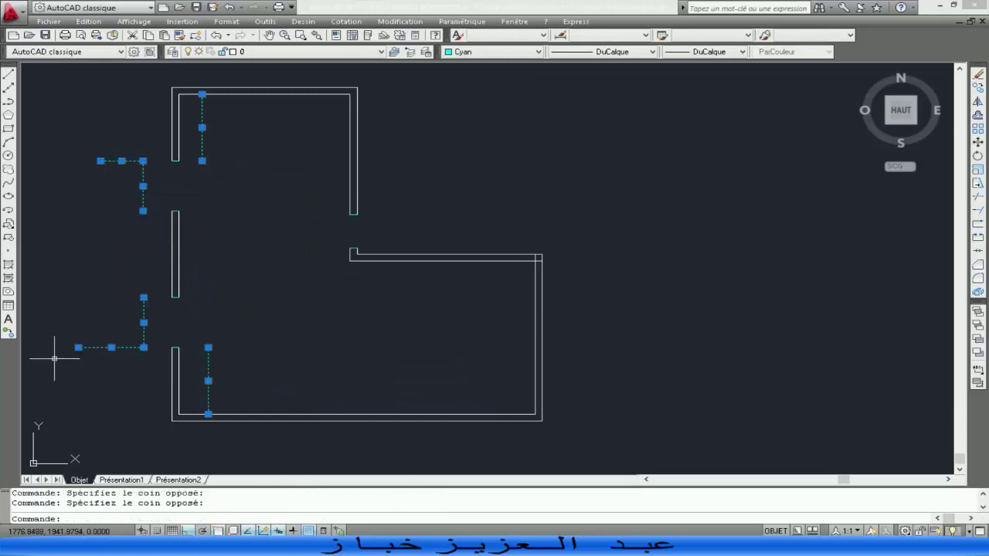
key(Delete)
- Set the colour of the end lines at the left wall and notch wall openings to DuCalque
click(143, 155)
click(215, 370)
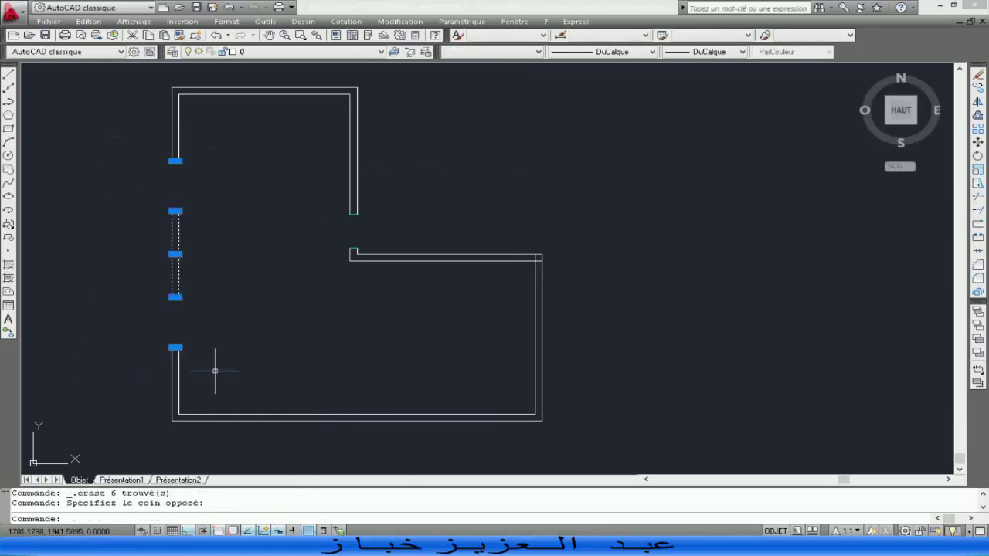
click(463, 52)
click(464, 62)
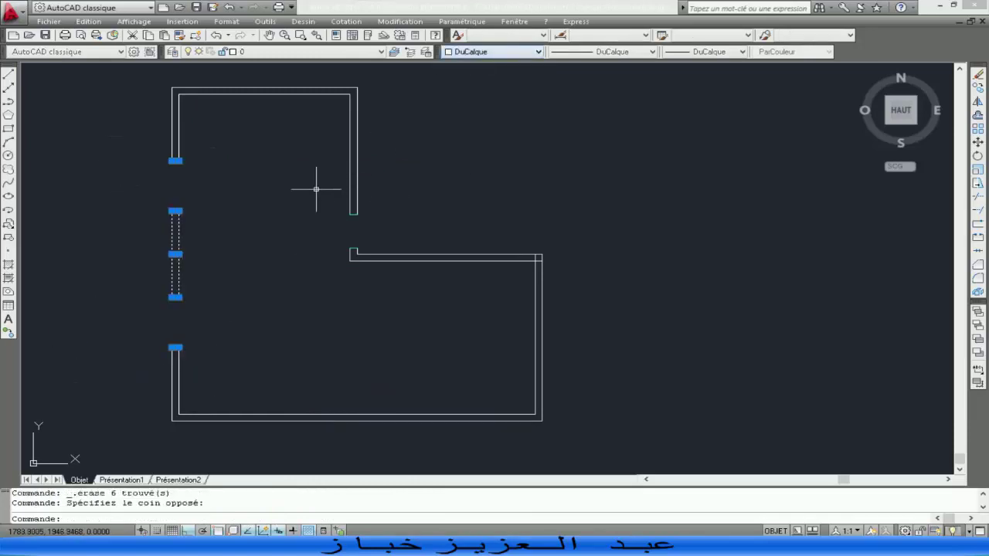
click(301, 212)
click(460, 268)
click(464, 52)
click(464, 57)
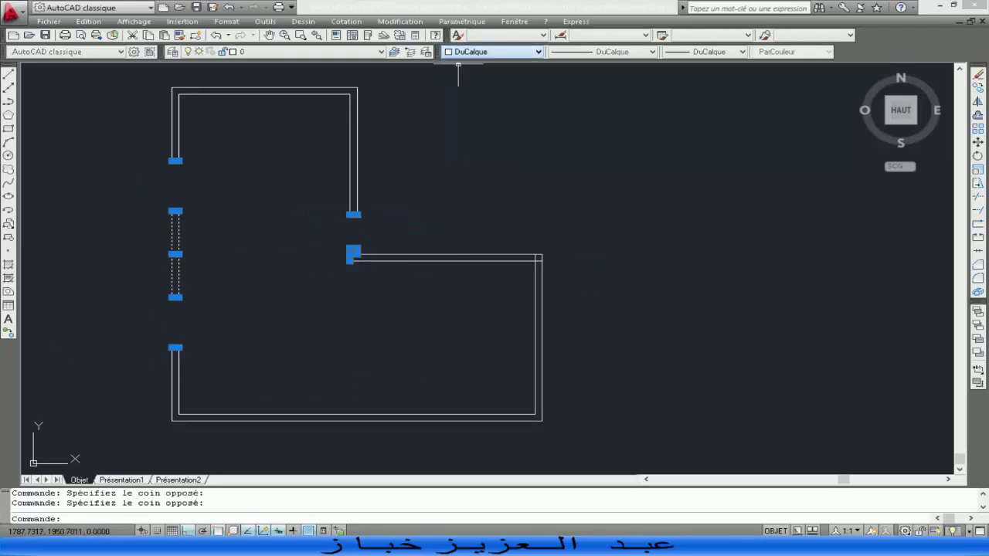
key(Escape)
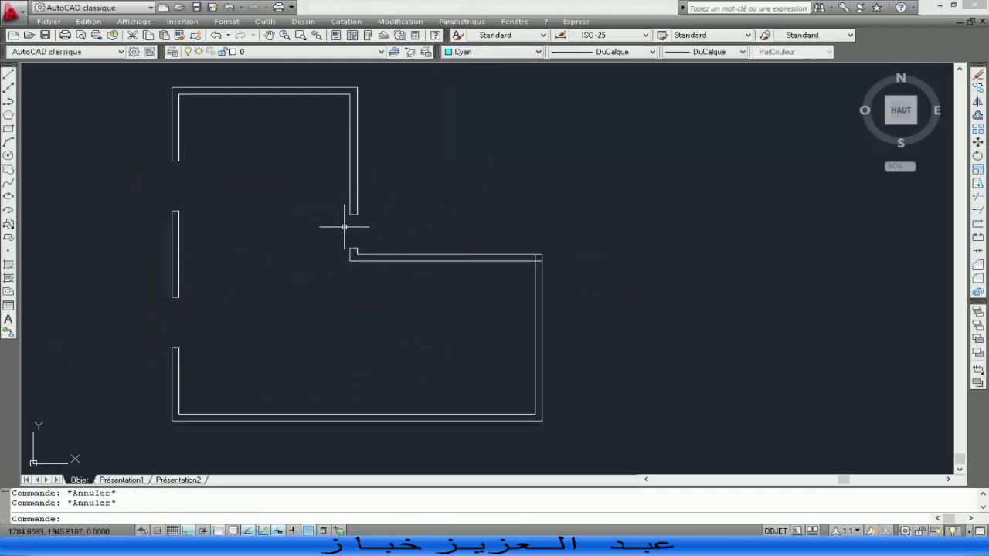
- Trim the overshooting inner line ends at the top-right corner of the L's lower wing
click(978, 197)
scroll(537, 254, up, 10)
click(578, 277)
click(533, 299)
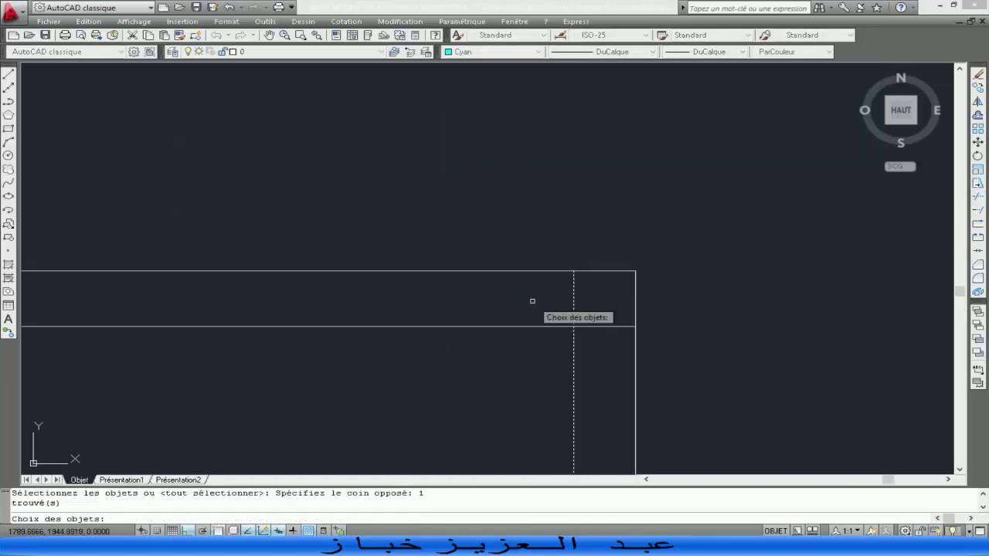
key(Return)
click(611, 307)
click(571, 286)
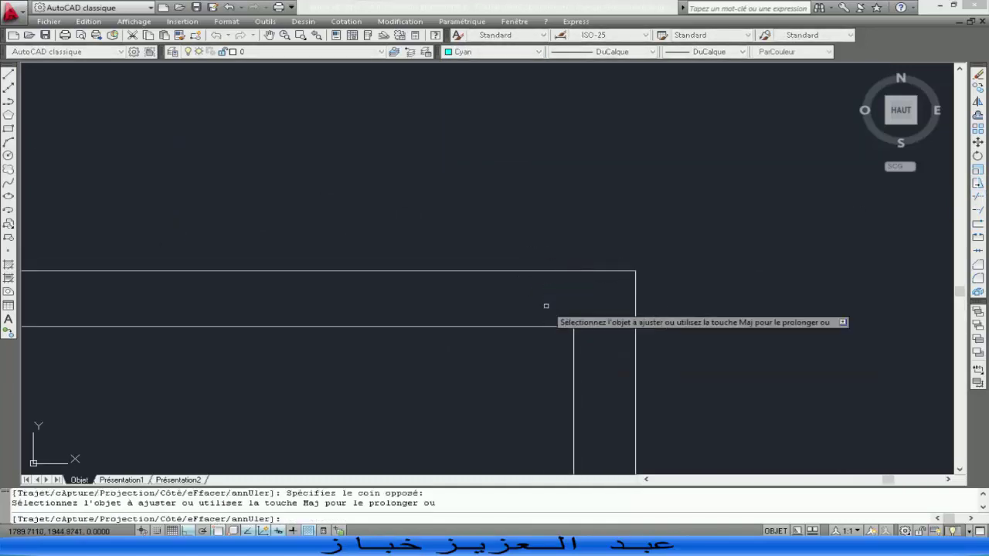
key(Escape)
- Draw a line 1.5 units right from the left wall's inner face near its lower end, then down across the bottom wall
scroll(360, 304, down, 8)
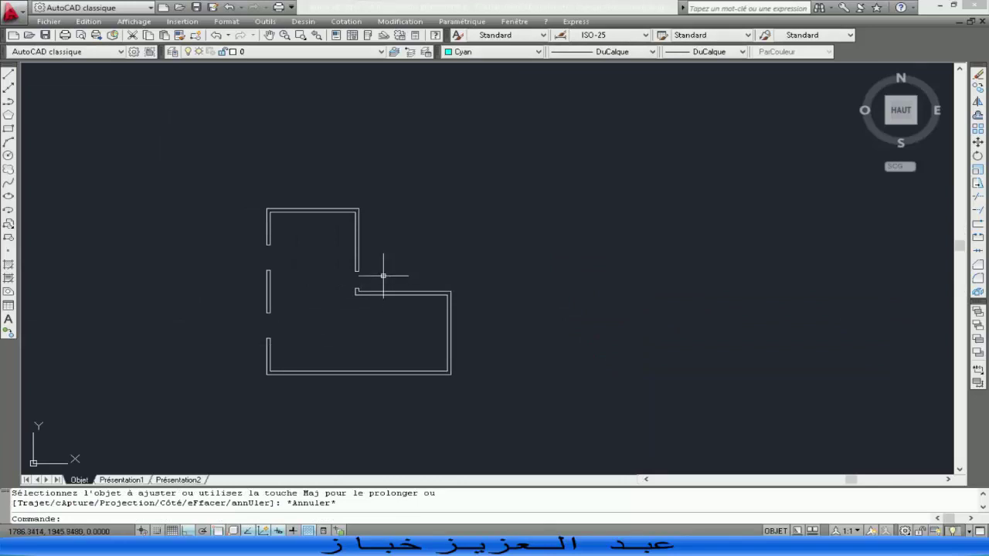
scroll(323, 356, up, 3)
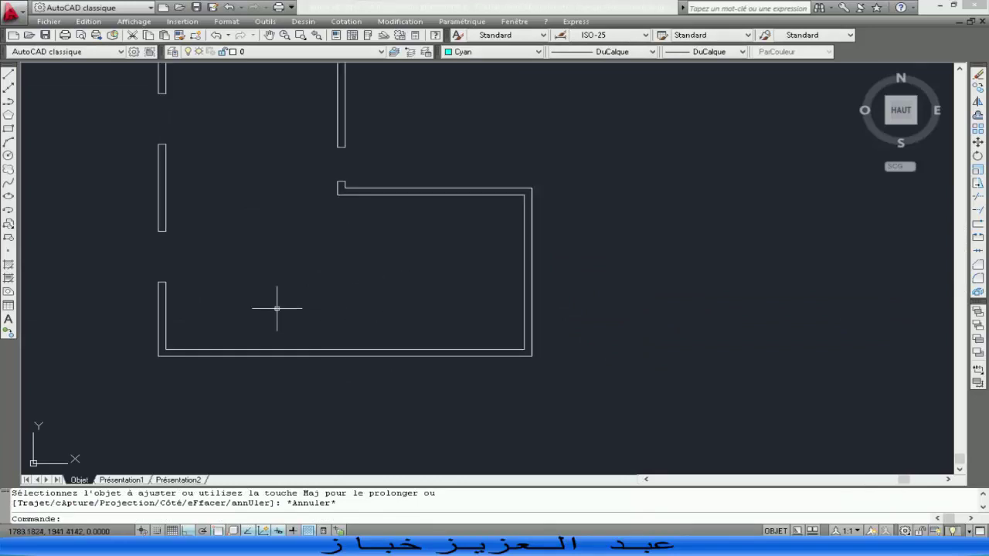
click(9, 72)
click(166, 327)
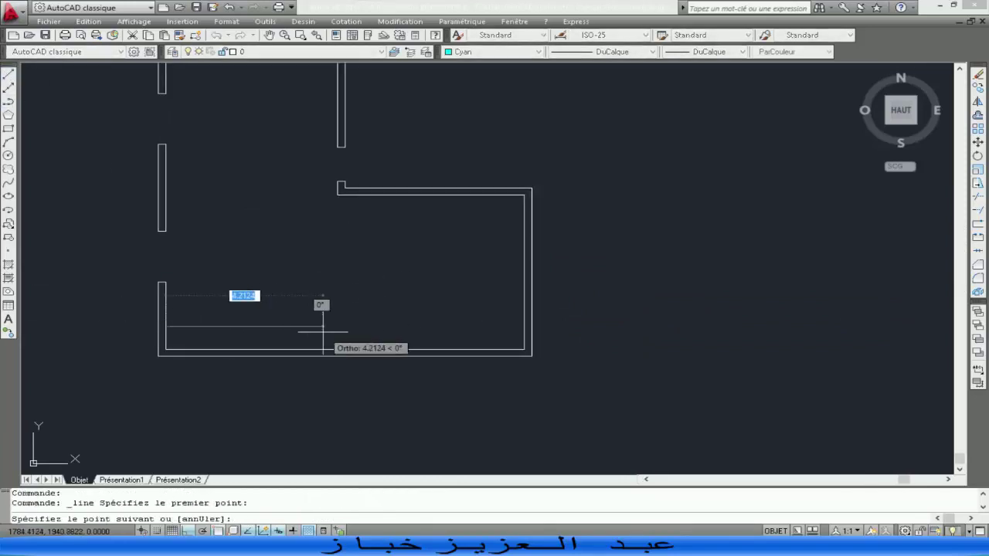
text(1.5)
key(Return)
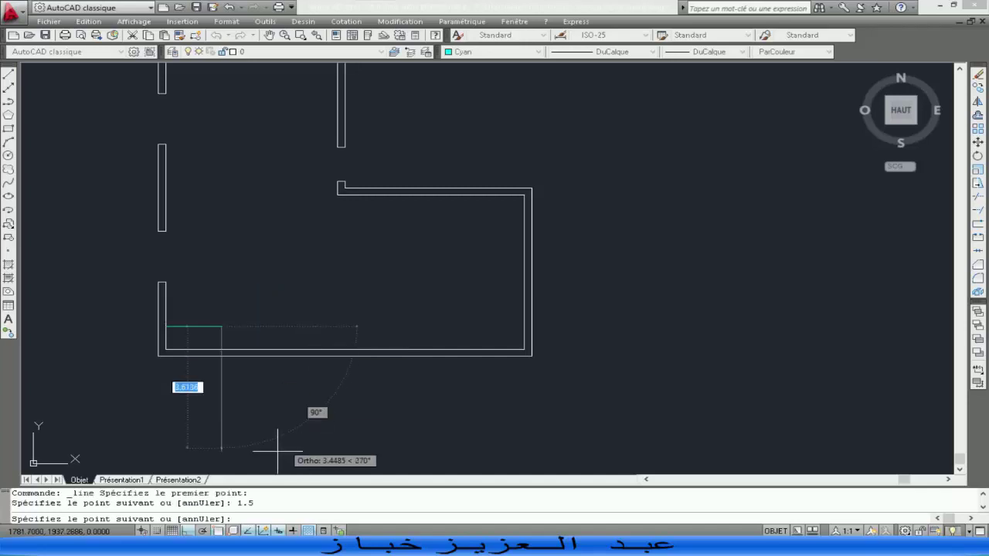
click(255, 435)
key(Escape)
- Try to draw a line left from the right wall's inner face and down across the bottom wall, then undo both corner construction lines
key(Return)
click(524, 323)
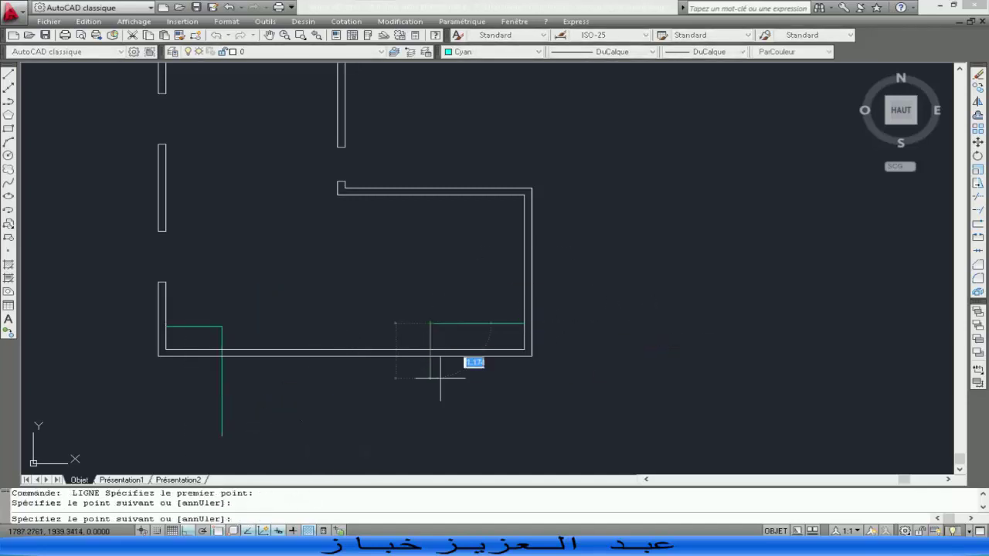
click(430, 380)
key(Escape)
key(ctrl+z)
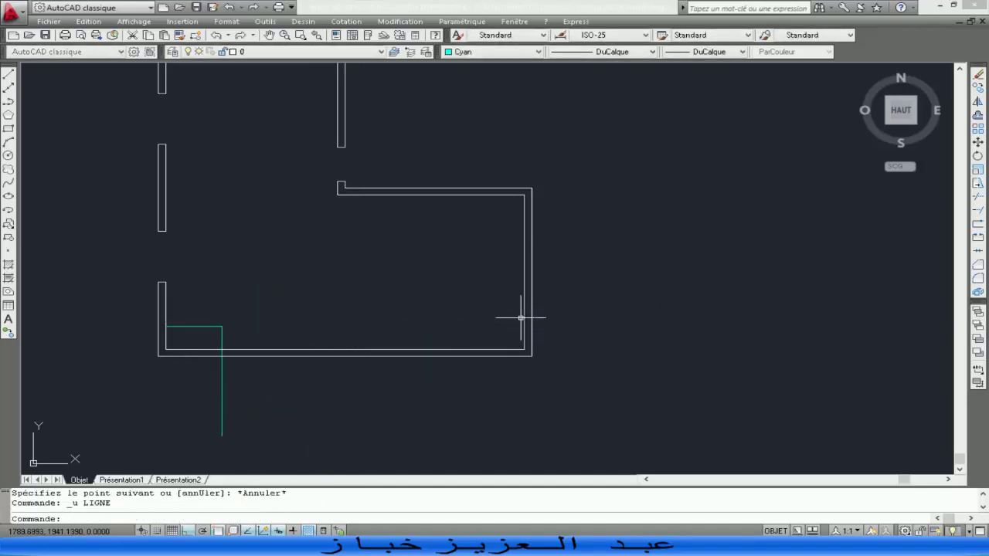
key(ctrl+z)
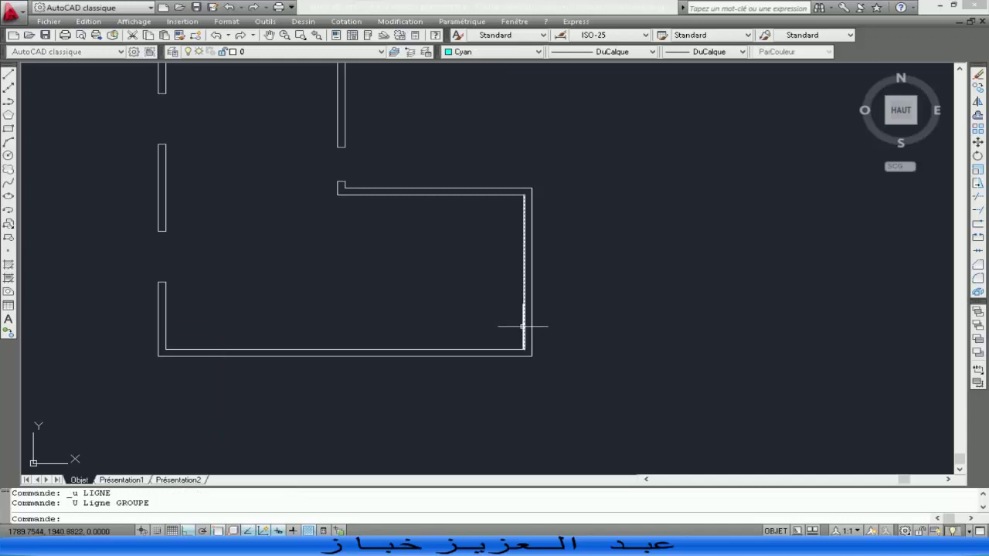
- Draw a line 1.5 units right from the left wall's inner face near its lower end, turning down across the bottom wall
click(10, 74)
click(165, 315)
text(1)
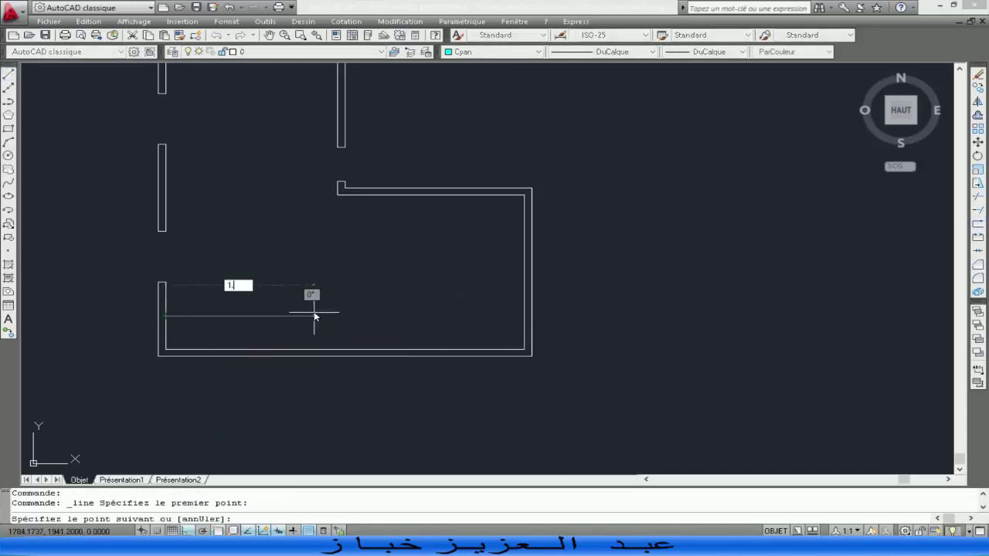
text(5)
key(Return)
click(249, 421)
key(Escape)
- Draw a line 1.5 units left from the right wall's inner face near its lower end, turning down across the bottom wall
key(Return)
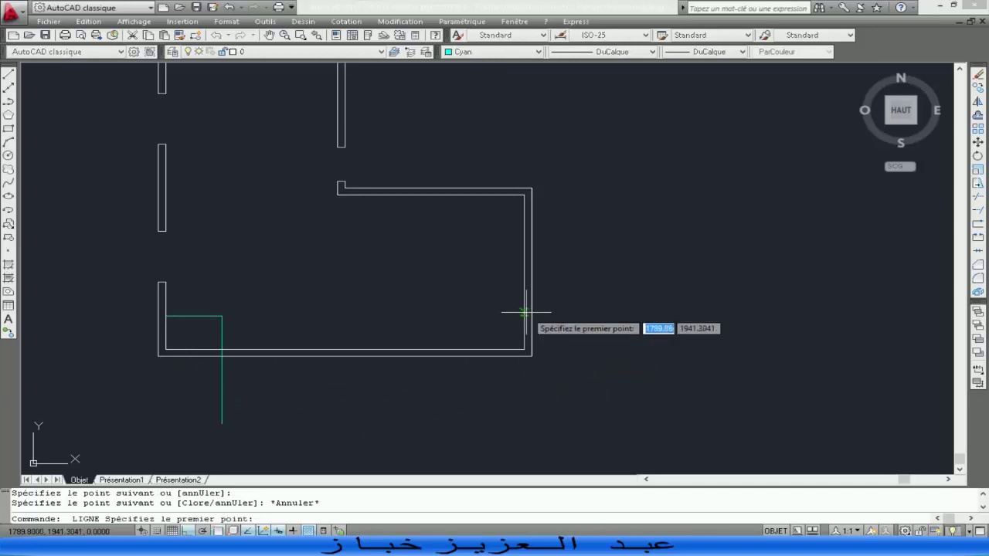
click(525, 313)
text(1.5)
key(Return)
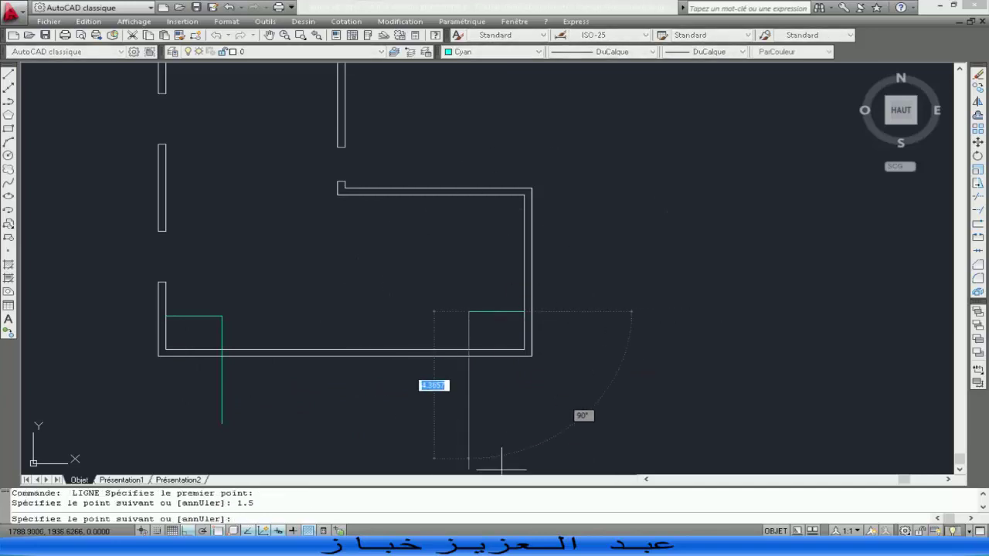
click(506, 415)
key(Escape)
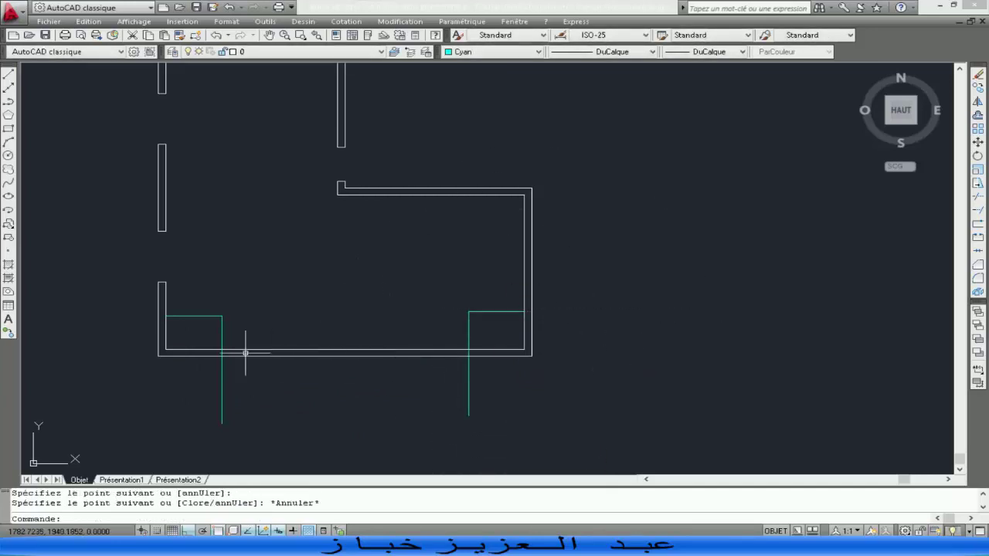
- Below the bottom wall, draw a line 2 units right from the left vertical construction line, then up across the wall
key(Return)
click(222, 390)
text(2)
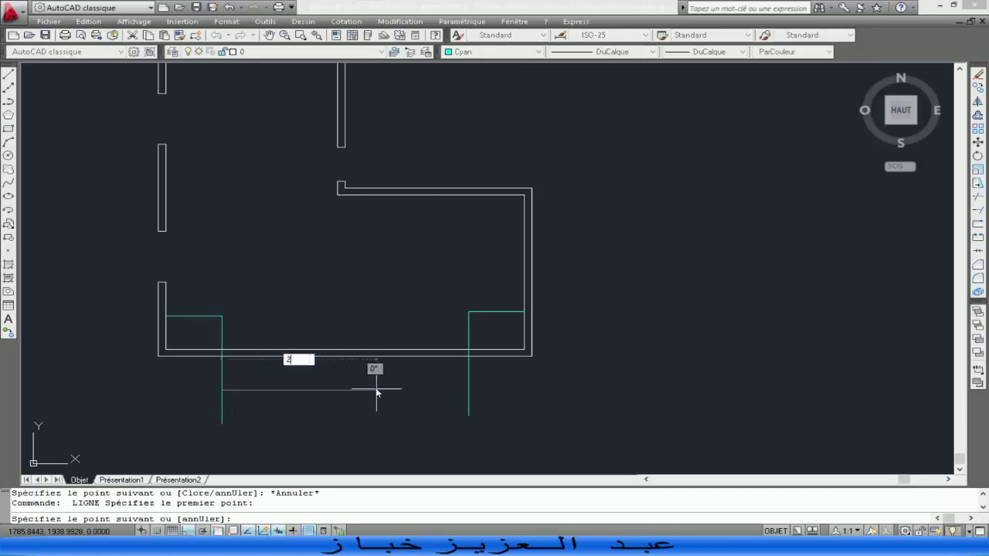
key(Return)
click(327, 261)
key(Escape)
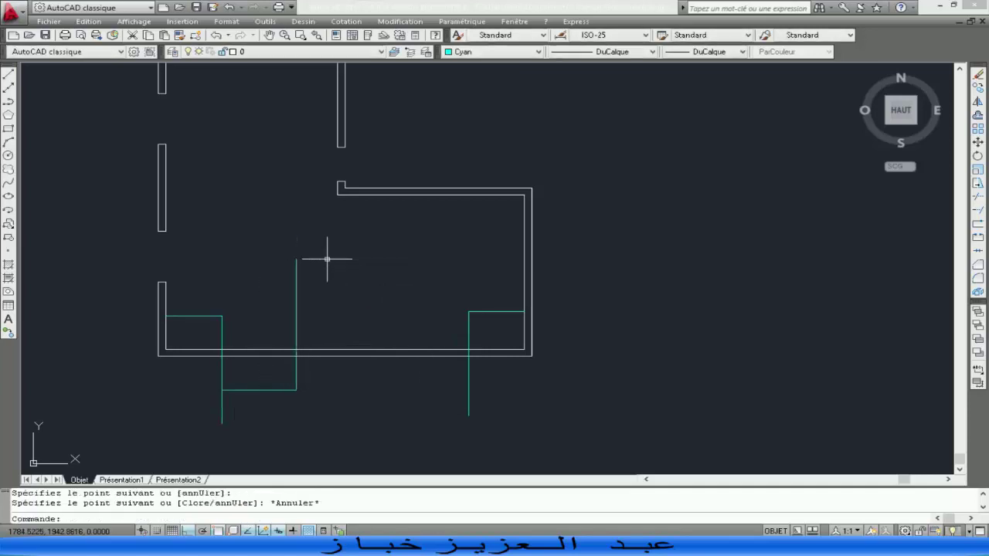
- Below the bottom wall, draw a line 2 units left from the right vertical construction line, then up across the wall
key(Return)
click(468, 393)
text(2)
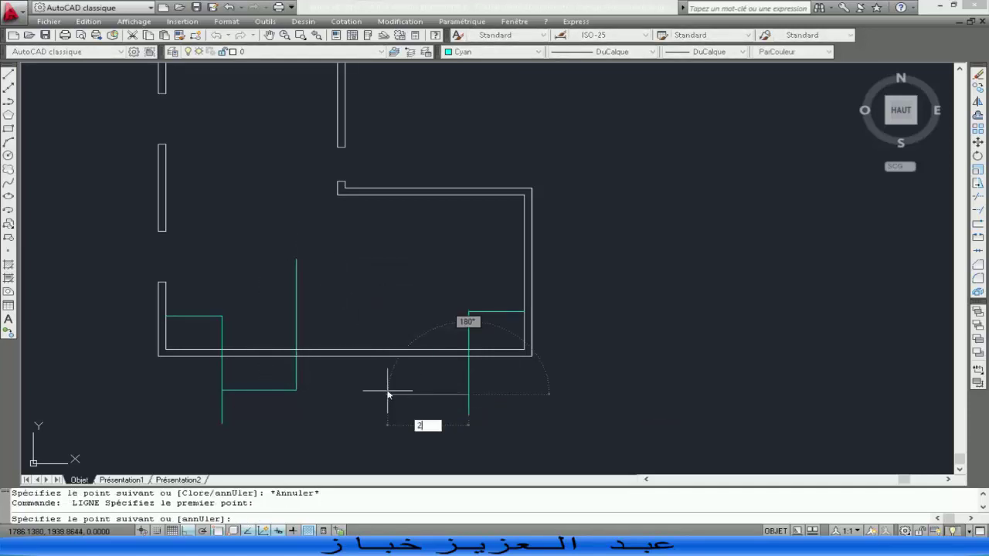
key(Return)
click(394, 252)
key(Escape)
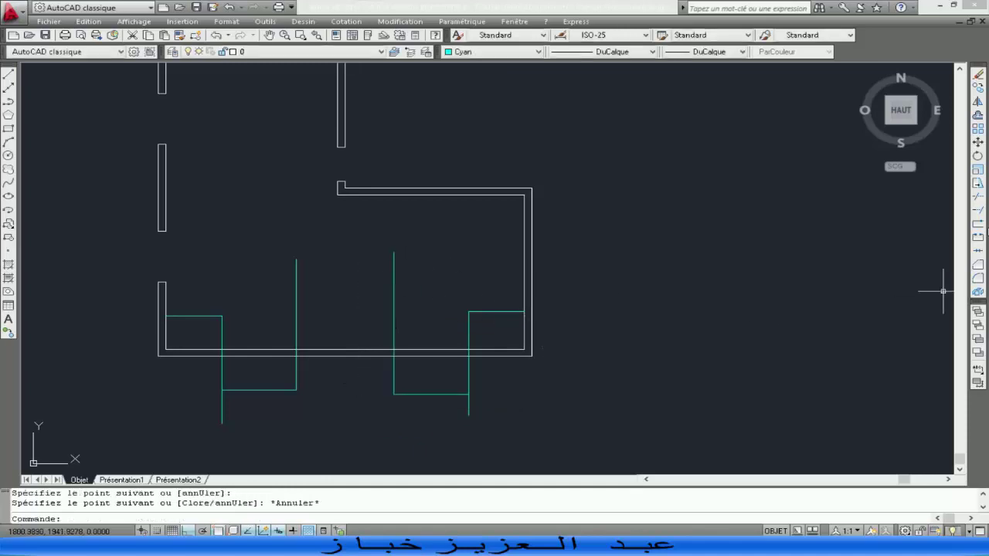
- Trim the bottom wall's two lines between each pair of vertical construction lines to open two gaps
click(978, 197)
key(Return)
click(268, 334)
click(241, 375)
click(446, 328)
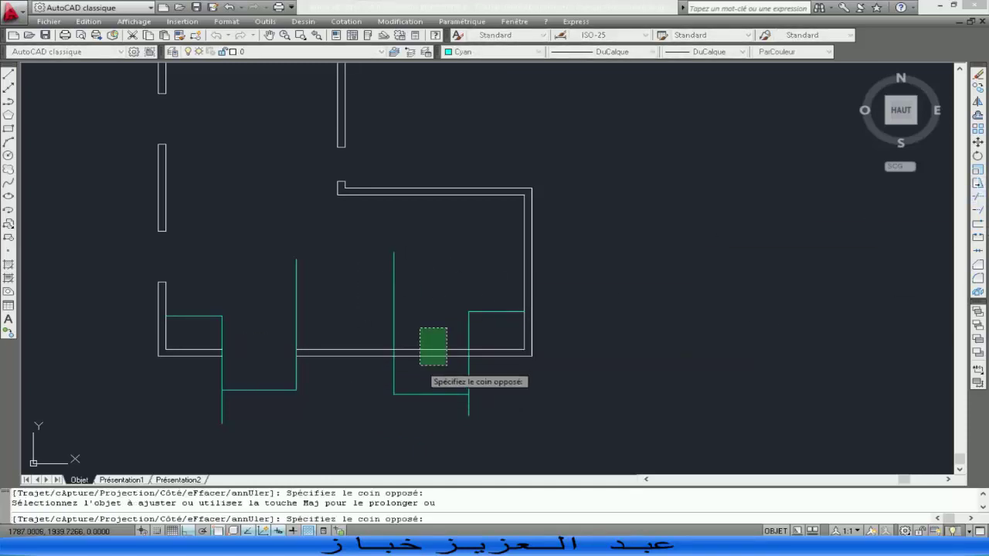
click(419, 365)
- Trim the vertical construction lines above and below the bottom wall, keeping only the short end lines at the two openings
click(490, 322)
click(218, 335)
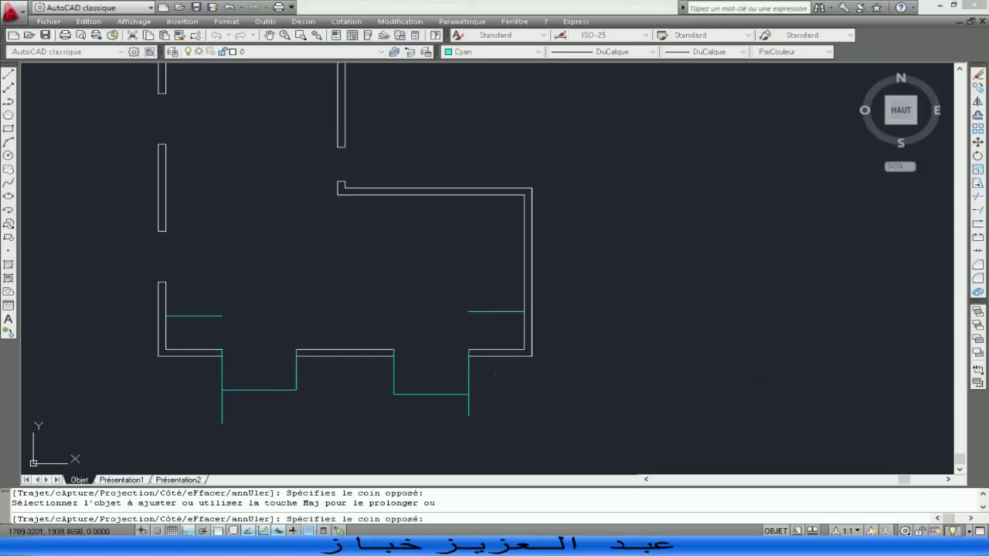
click(193, 374)
key(Escape)
- Delete the six leftover cyan construction lines above and below the bottom wall
click(191, 325)
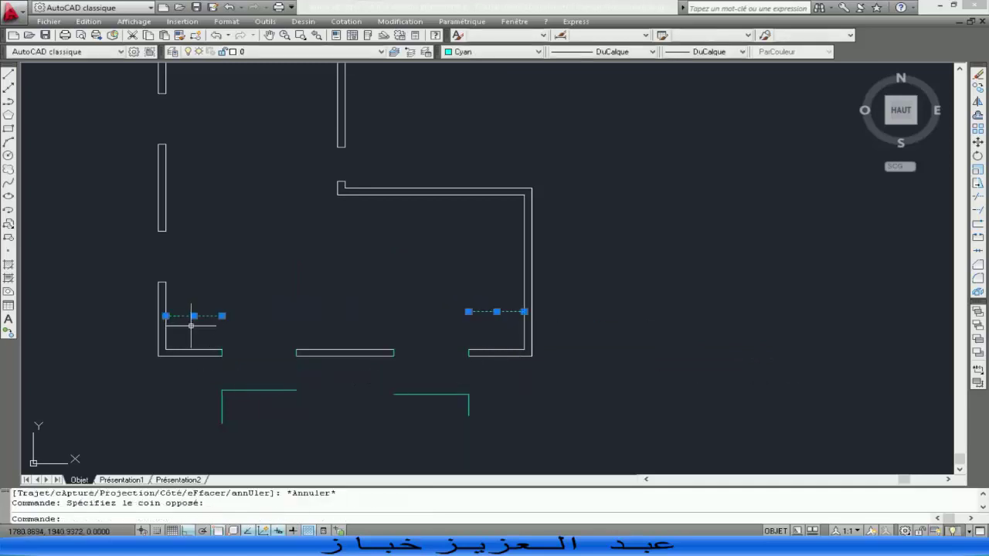
click(495, 384)
click(198, 439)
key(Delete)
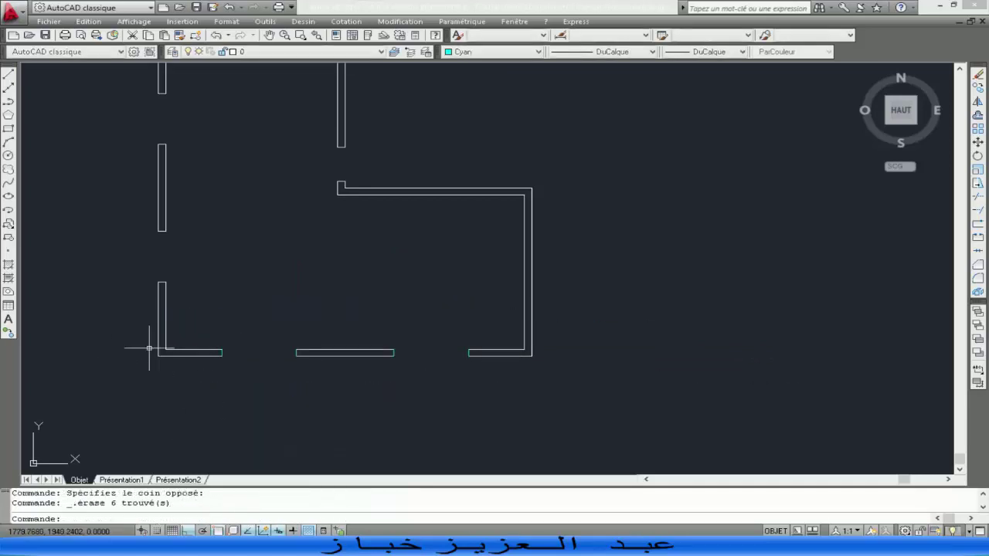
- Set the colour of the end lines at the bottom wall's openings to DuCalque
click(206, 320)
click(500, 420)
click(510, 52)
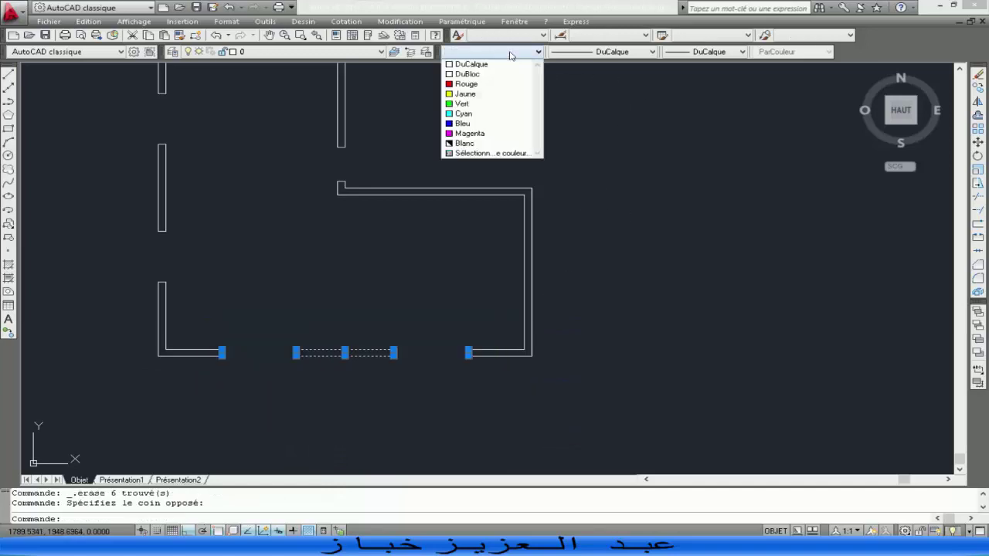
key(Escape)
key(Escape)
scroll(487, 283, down, 3)
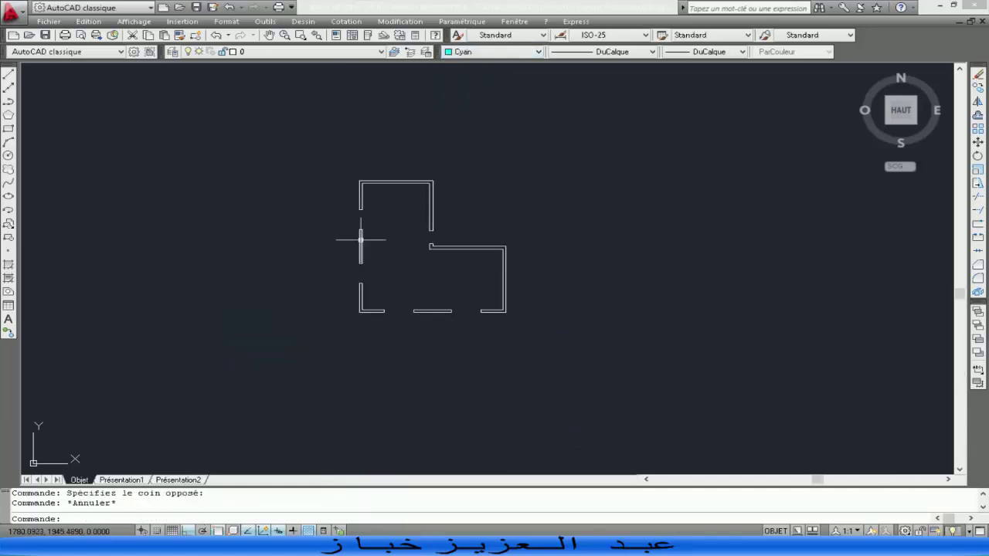
scroll(445, 256, up, 5)
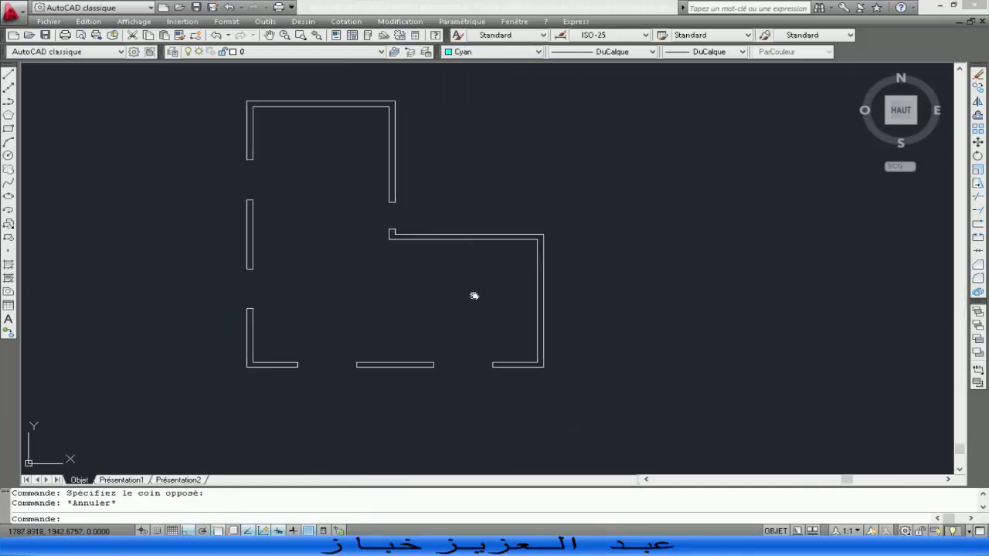
mouse_move(415, 313)
middle_down()
mouse_move(455, 331)
mouse_move(452, 368)
middle_up()
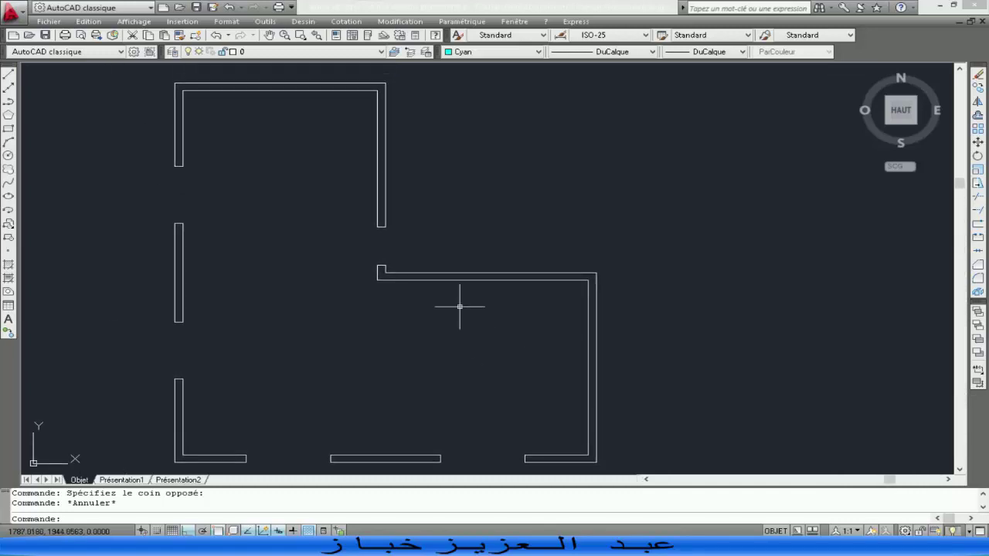
click(9, 130)
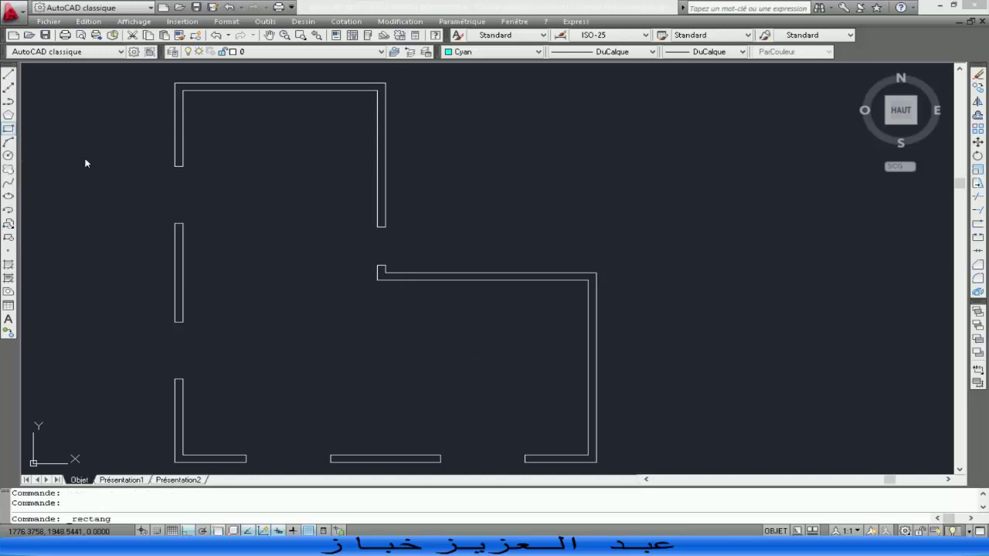
click(588, 279)
key(Escape)
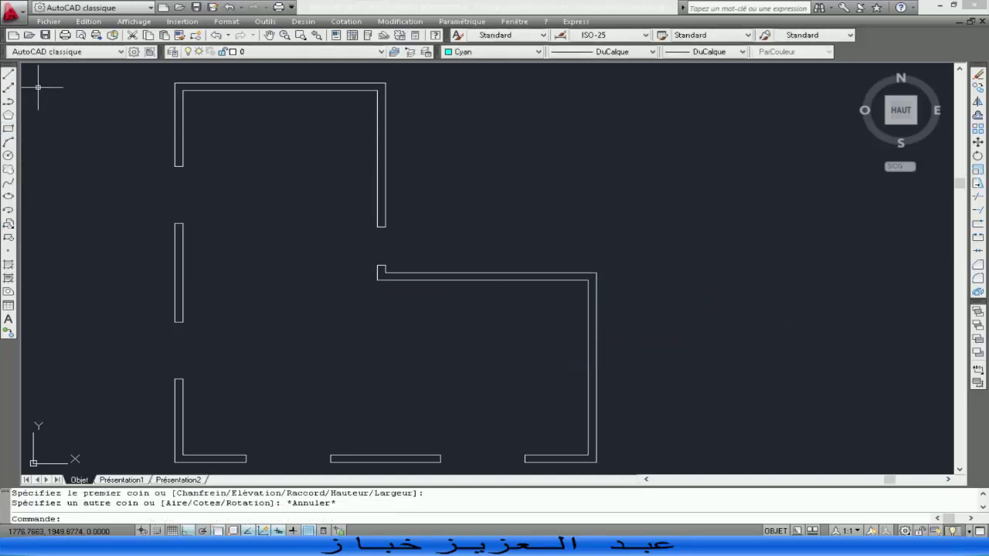
- Draw a line 2 units left from the lower wing's upper-right inner corner, then delete it
click(9, 75)
click(588, 280)
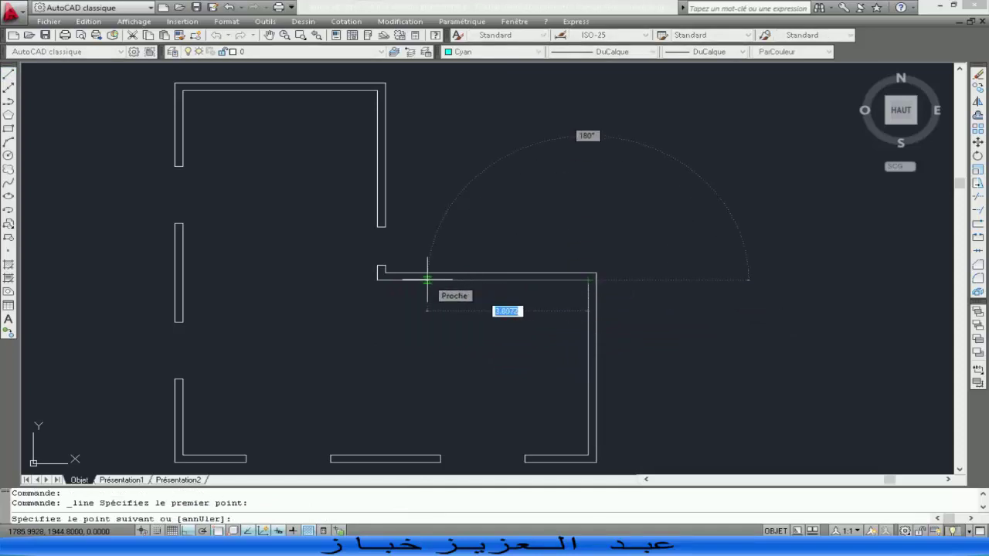
key(Return)
key(Escape)
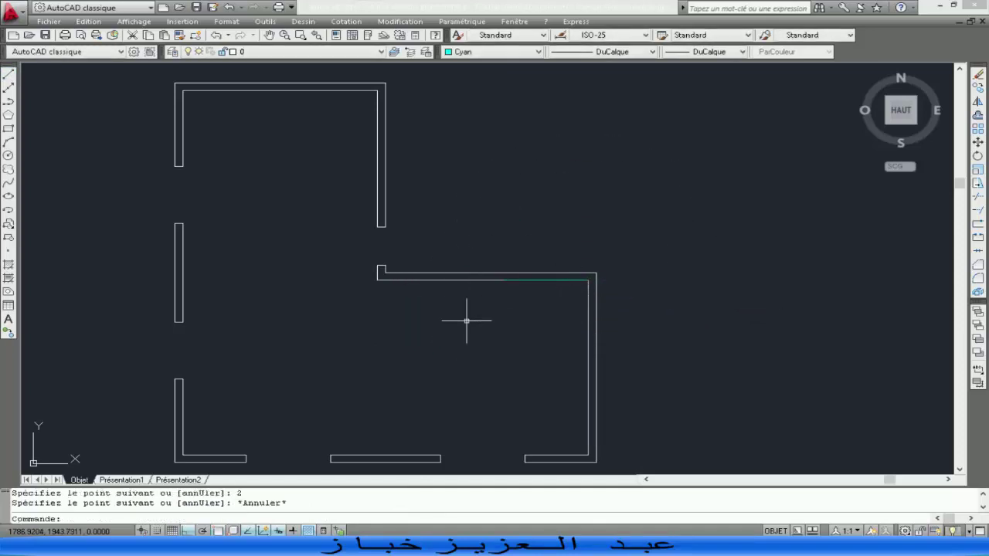
click(550, 280)
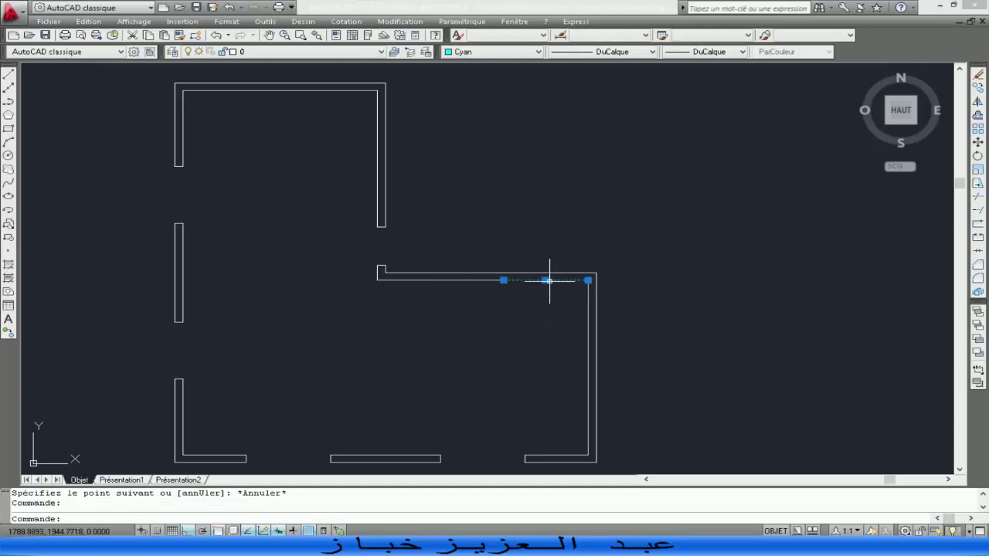
key(Escape)
click(8, 74)
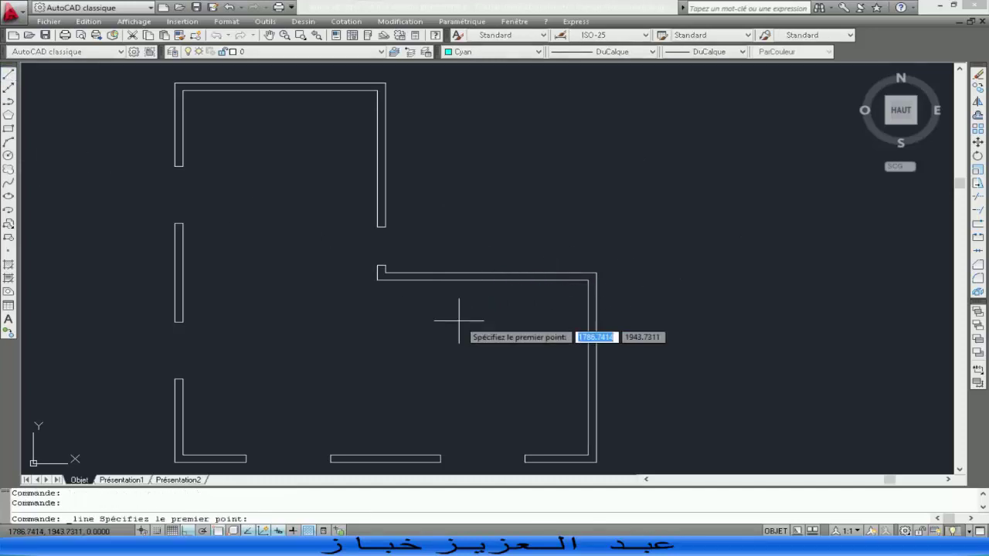
click(403, 278)
key(Escape)
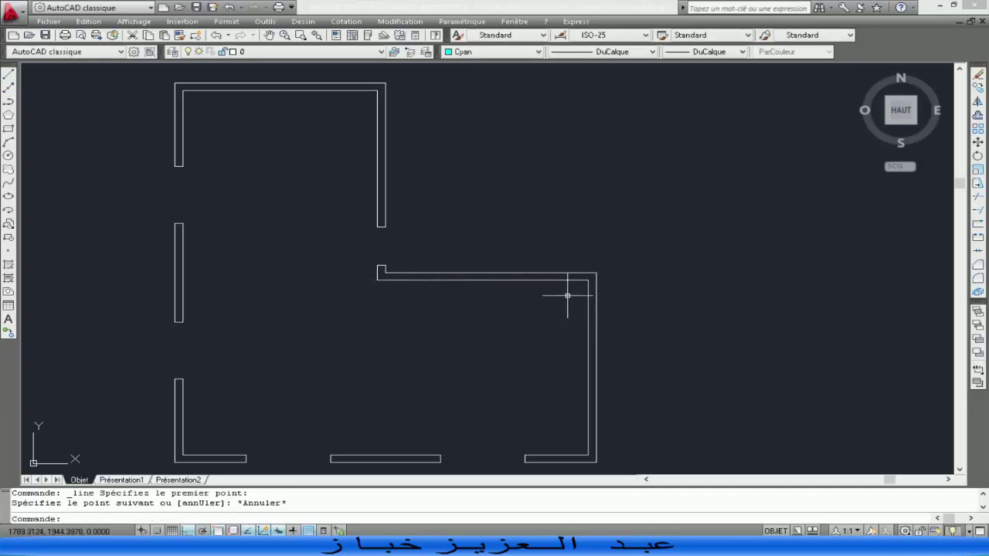
- Draw a closed cyan outline 4 units wide and 2.2 units high from the lower wing's upper-right inner corner, using connected lines
click(9, 74)
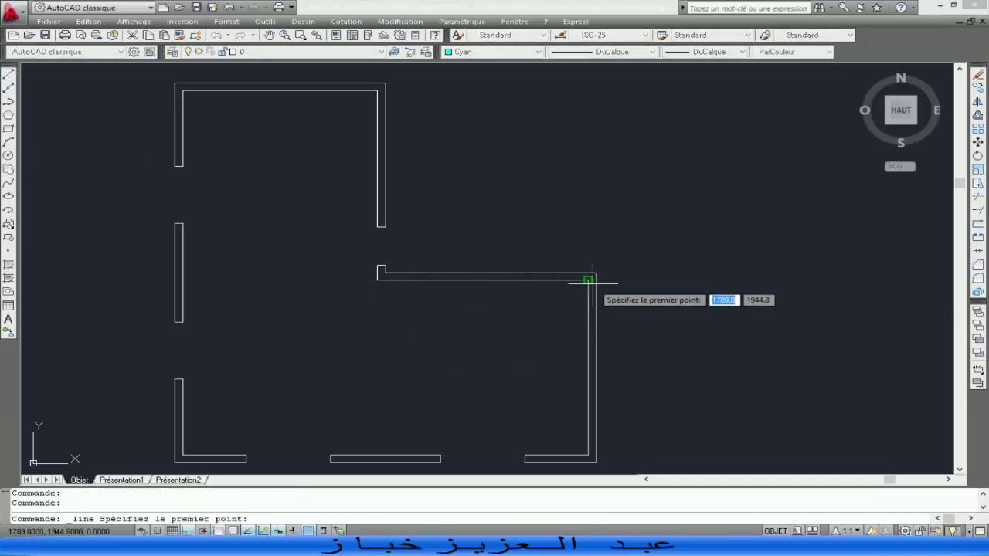
click(588, 280)
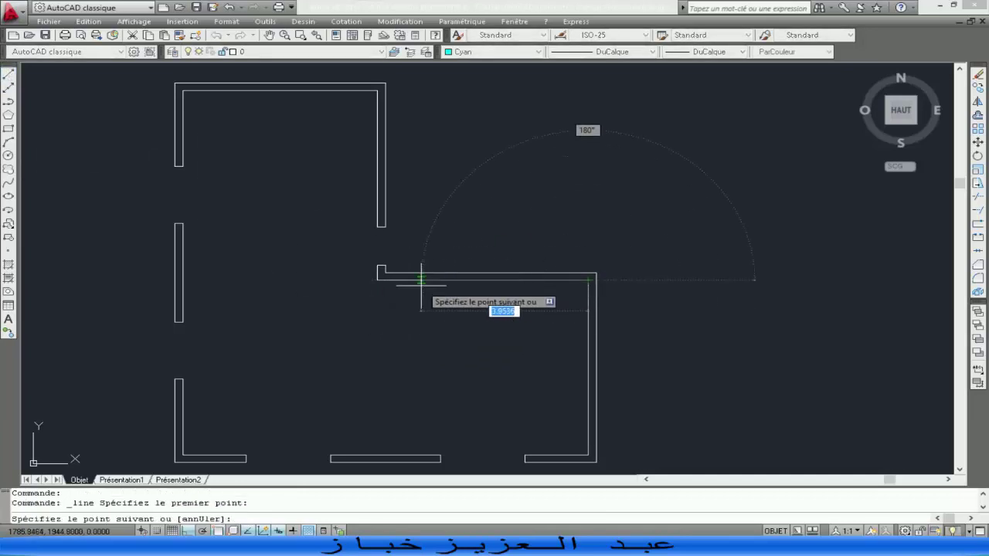
text(4)
key(Return)
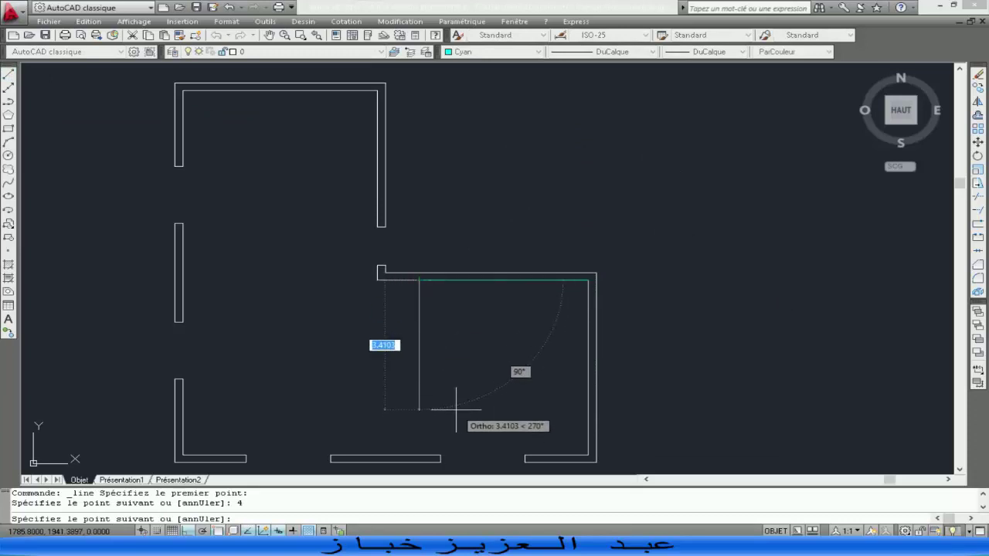
text(2.2)
key(Return)
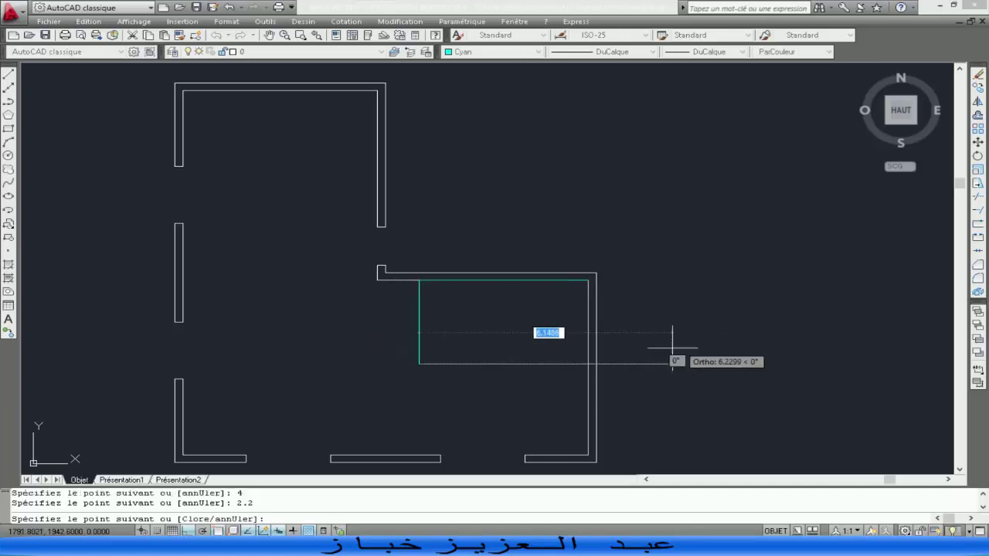
click(587, 364)
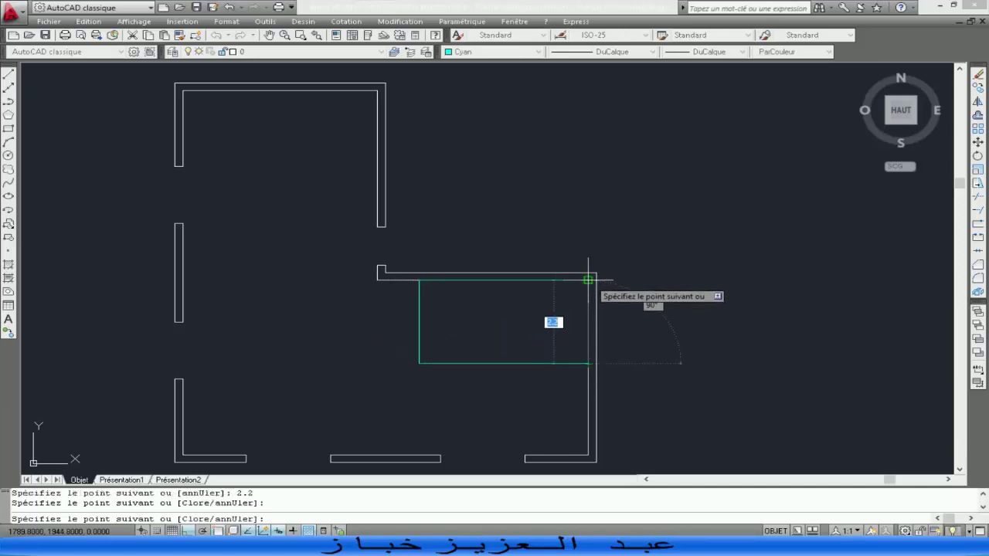
click(588, 280)
key(Escape)
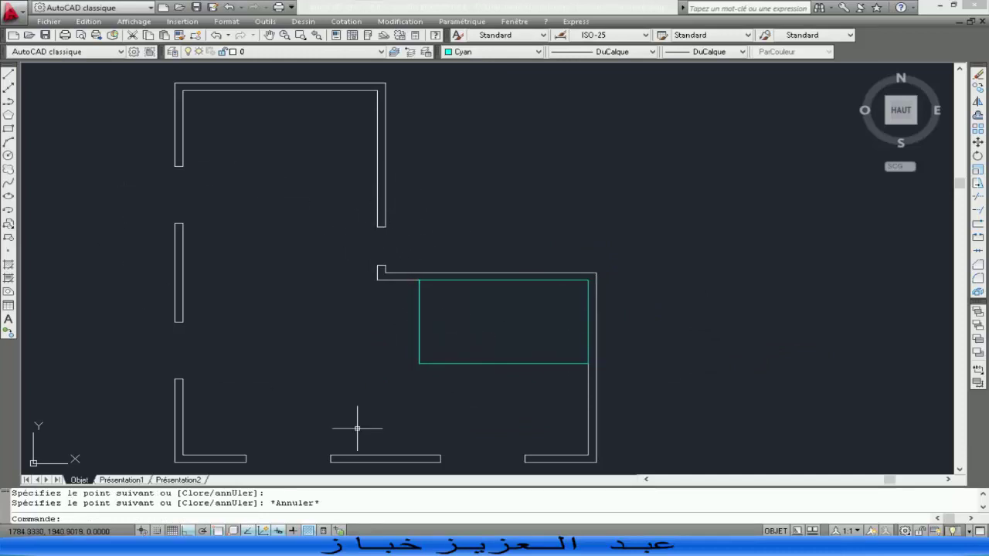
scroll(540, 215, down, 2)
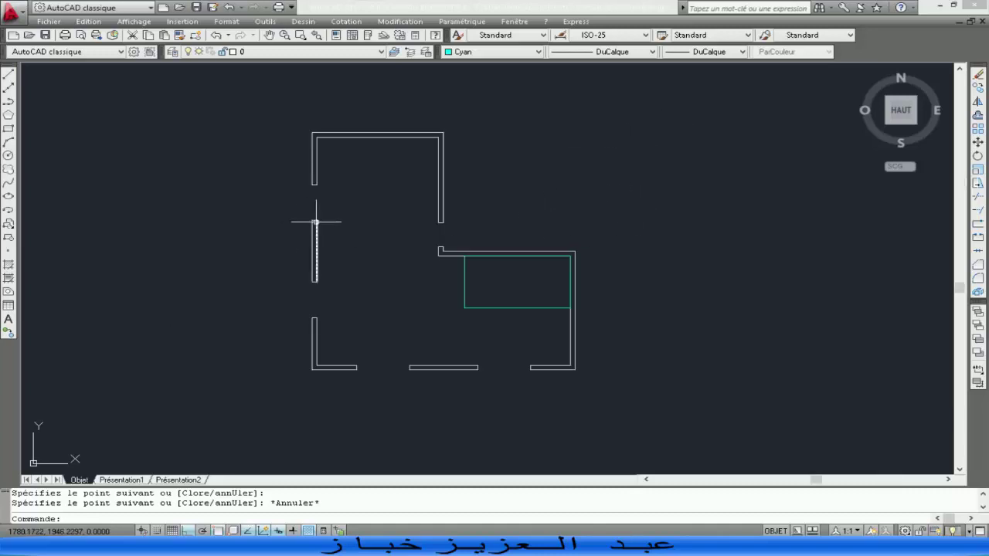
click(656, 122)
key(Escape)
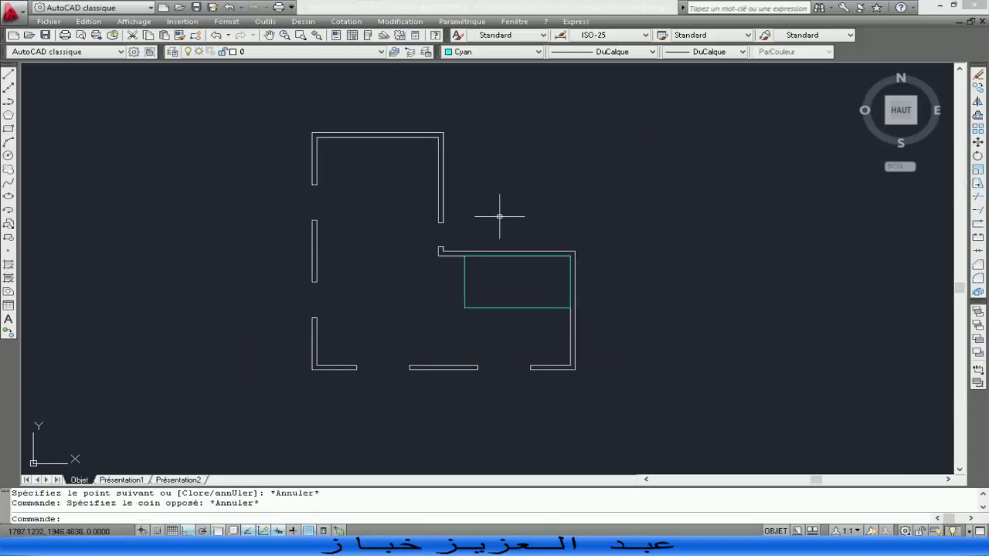
click(465, 217)
click(461, 227)
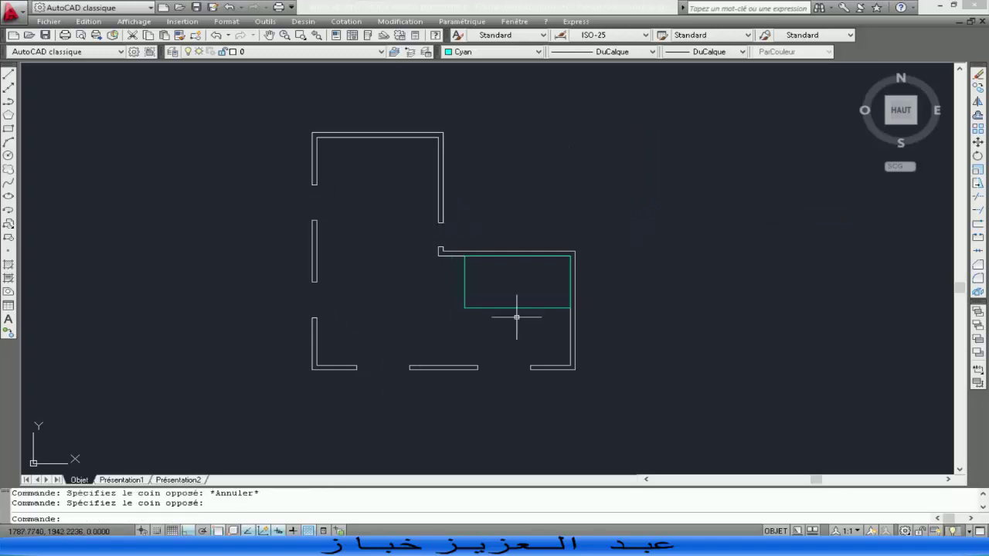
- Draw a horizontal cyan line across the middle of the 4 by 2.2 outline, between the midpoints of its vertical sides
scroll(589, 266, up, 4)
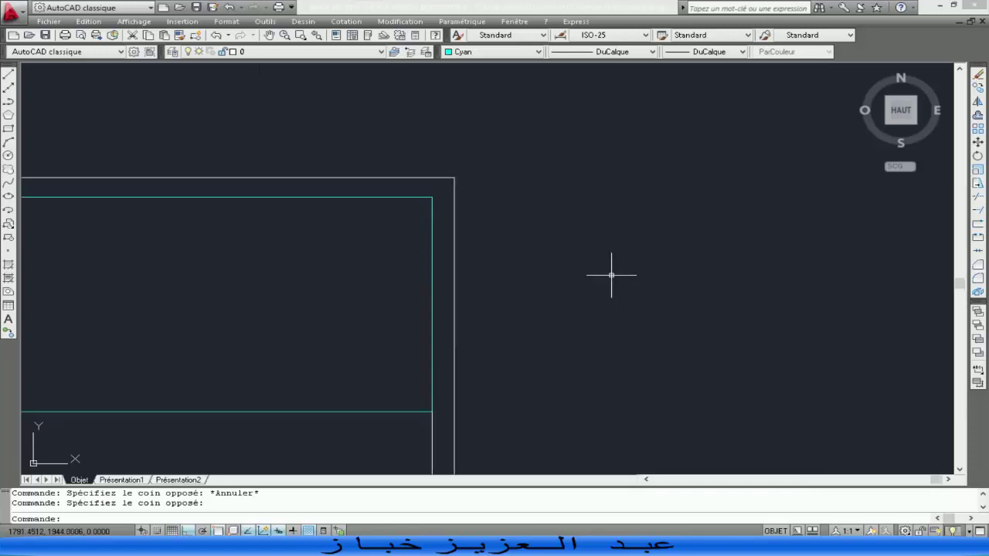
scroll(407, 205, down, 2)
click(9, 75)
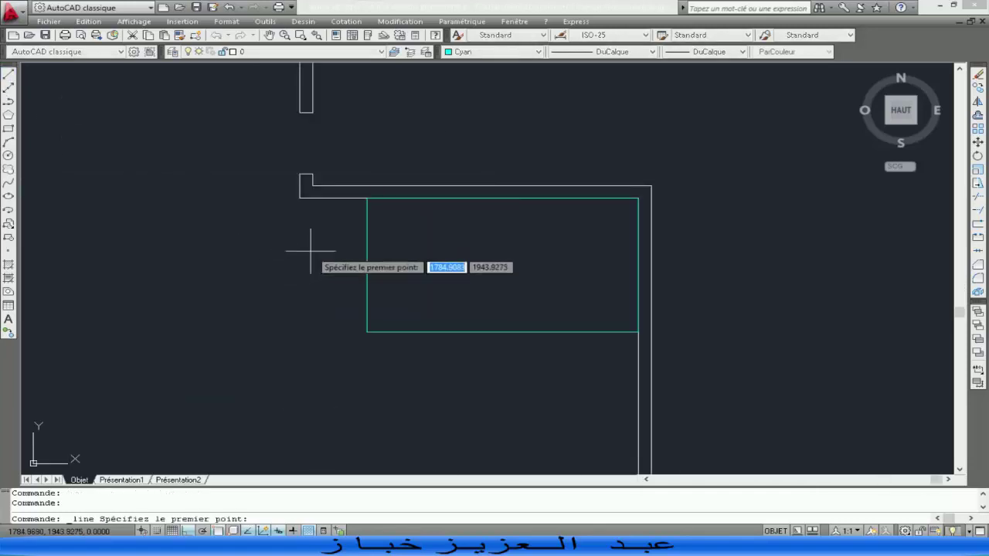
click(367, 265)
click(640, 265)
key(Escape)
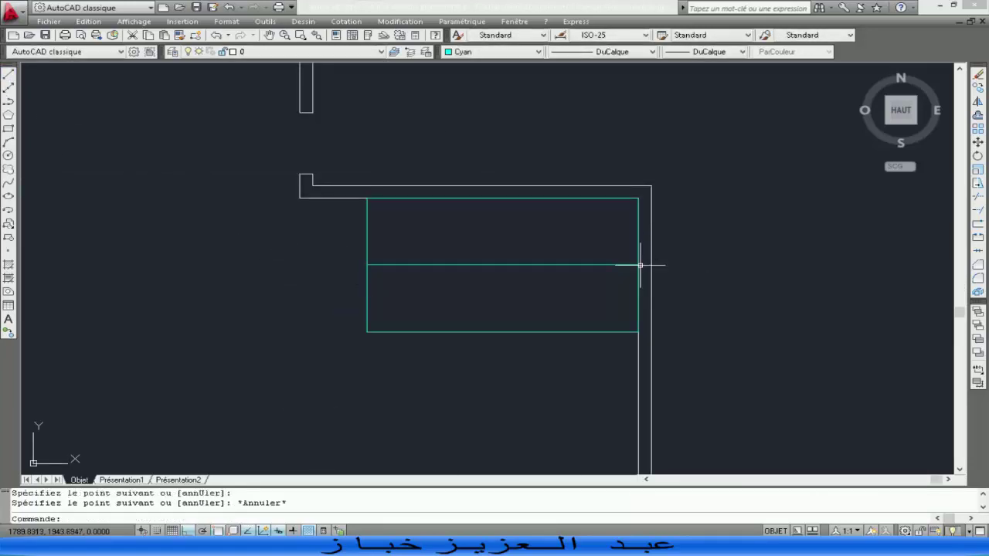
- Copy the whole plan, including the cyan outline, horizontally to the right, using its lower-left corner as base point
scroll(346, 196, down, 4)
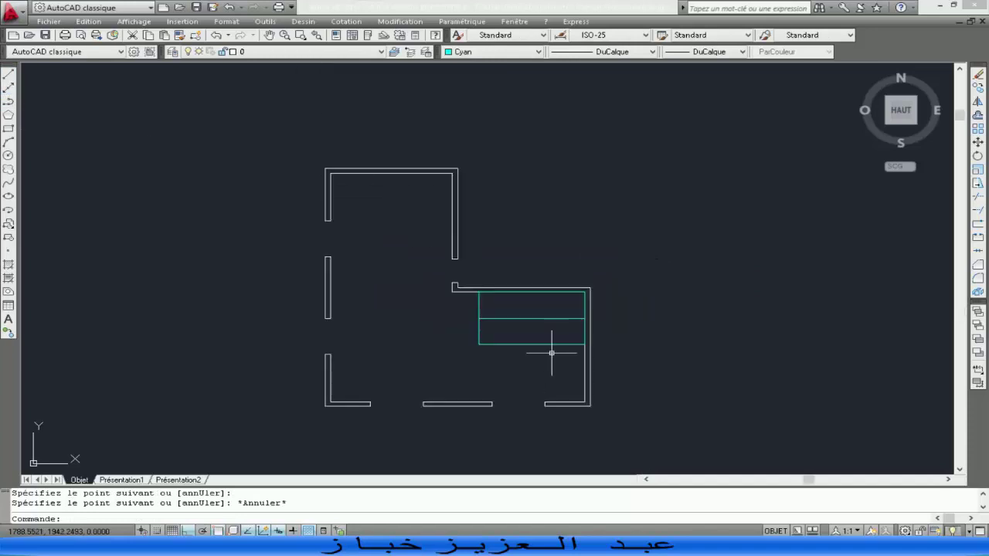
scroll(715, 258, down, 2)
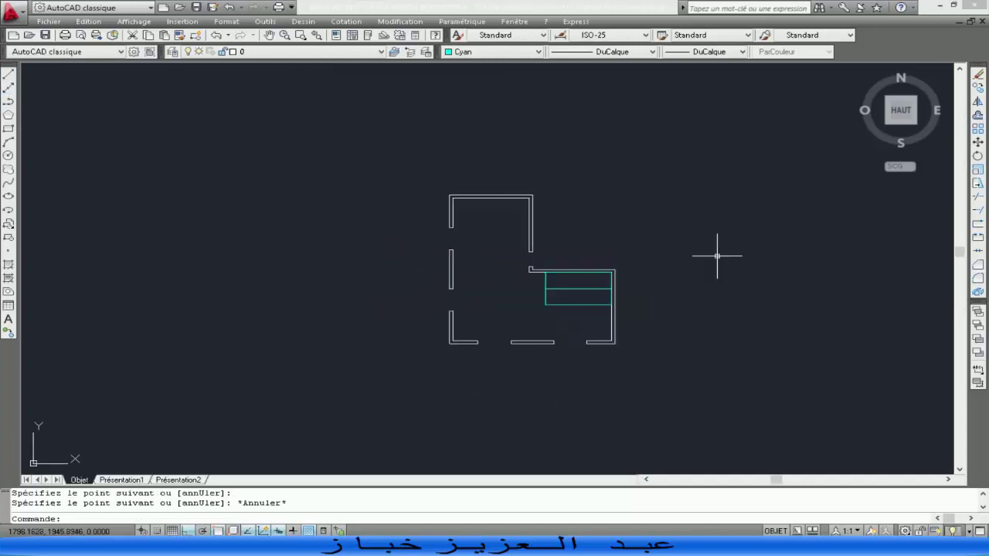
middle_drag(718, 256, 556, 265)
click(552, 194)
click(173, 397)
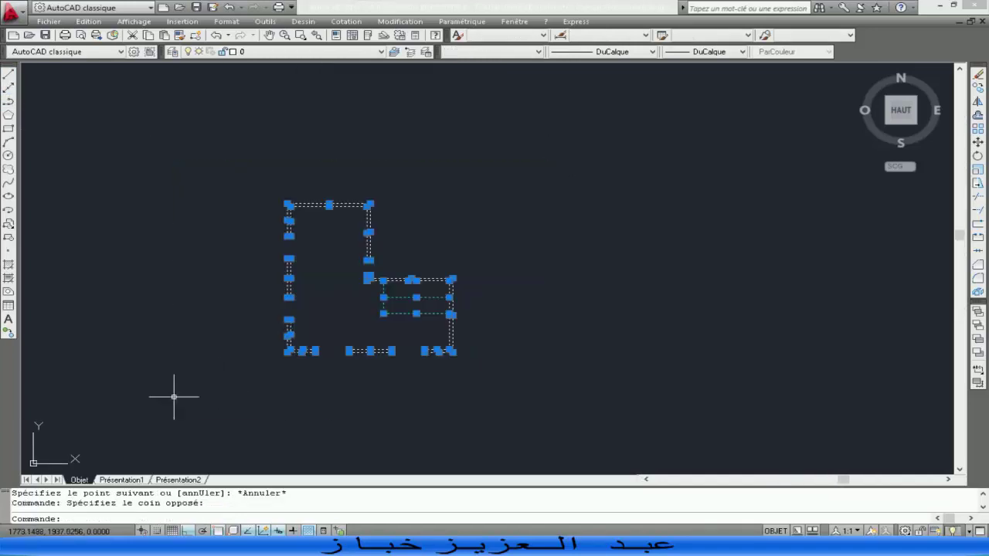
click(978, 87)
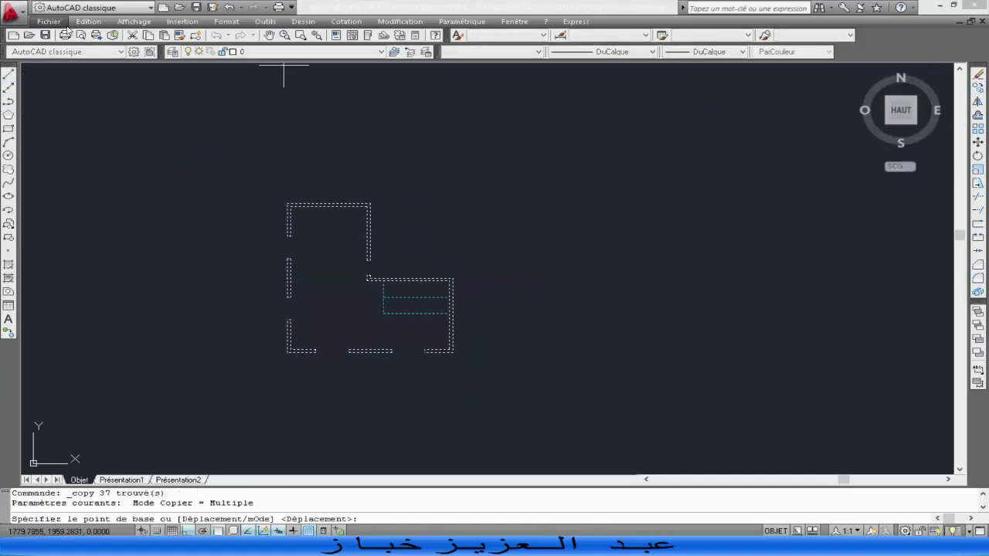
click(287, 352)
click(554, 352)
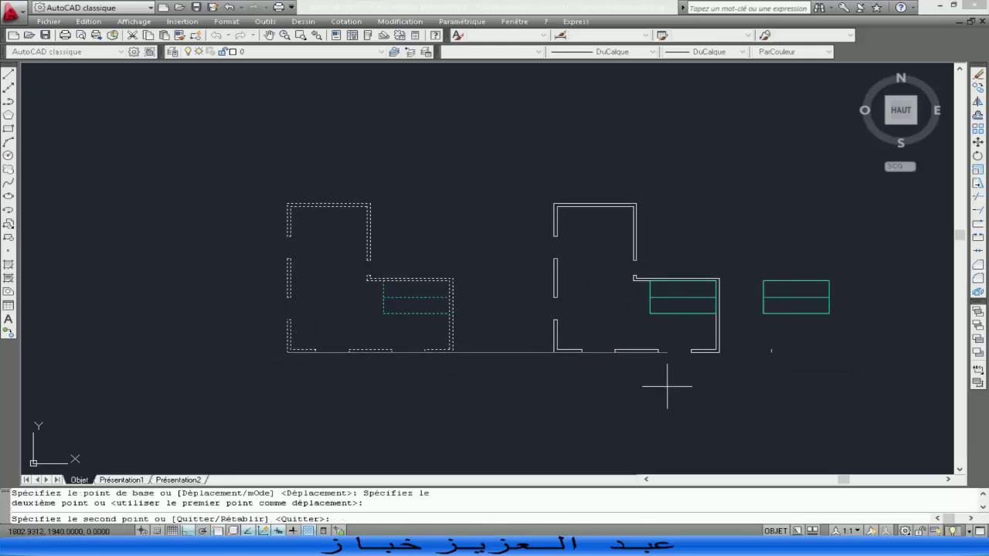
key(Escape)
- Delete the two short end lines at the opening above the inner corner in the copied plan
middle_drag(723, 391, 512, 376)
scroll(442, 353, down, 2)
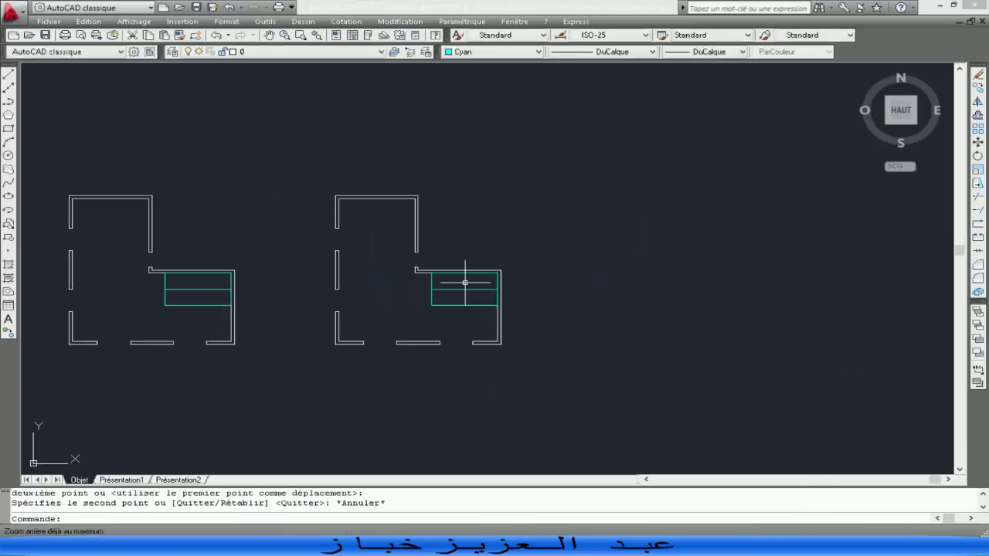
click(490, 281)
key(Escape)
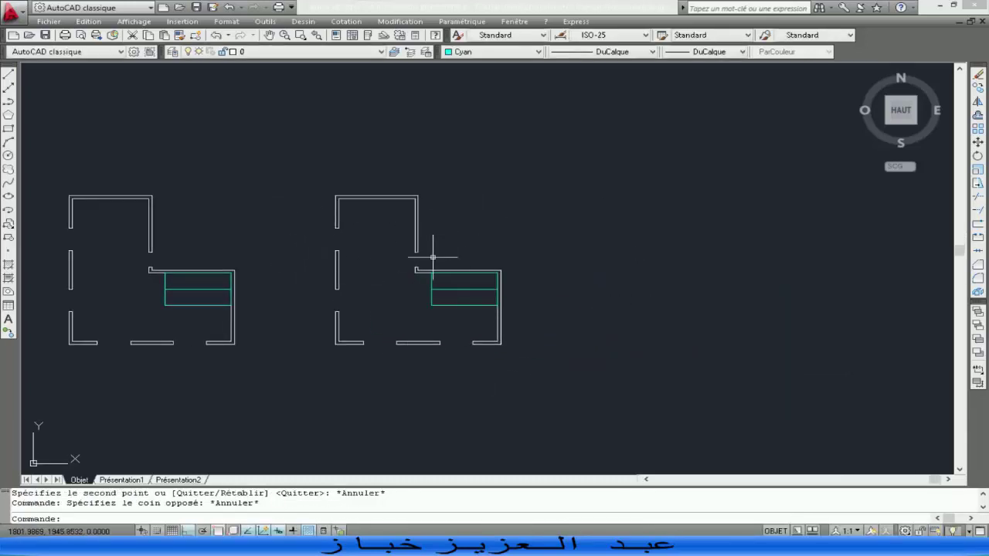
scroll(433, 258, up, 5)
middle_drag(552, 221, 490, 239)
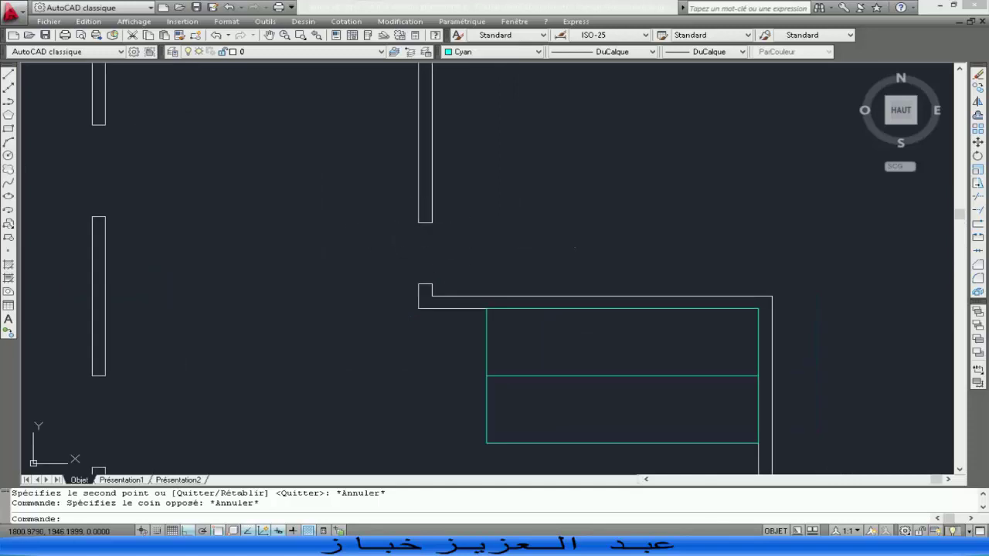
click(419, 222)
key(Delete)
click(425, 285)
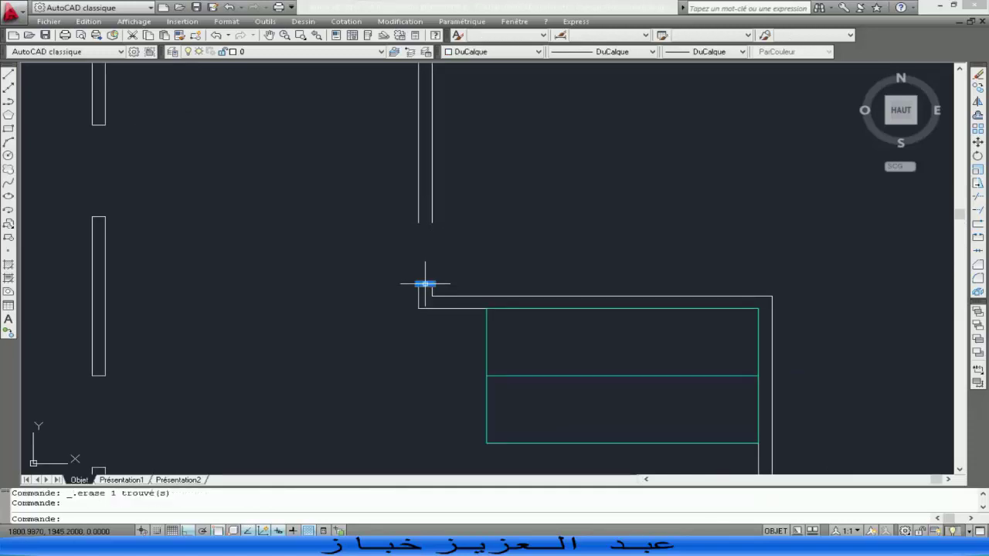
key(Delete)
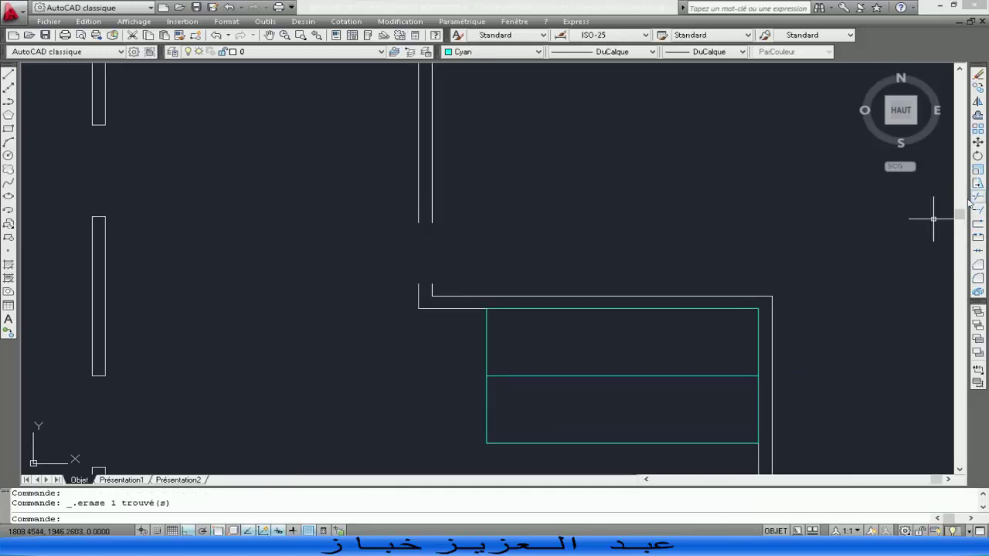
click(464, 194)
click(403, 214)
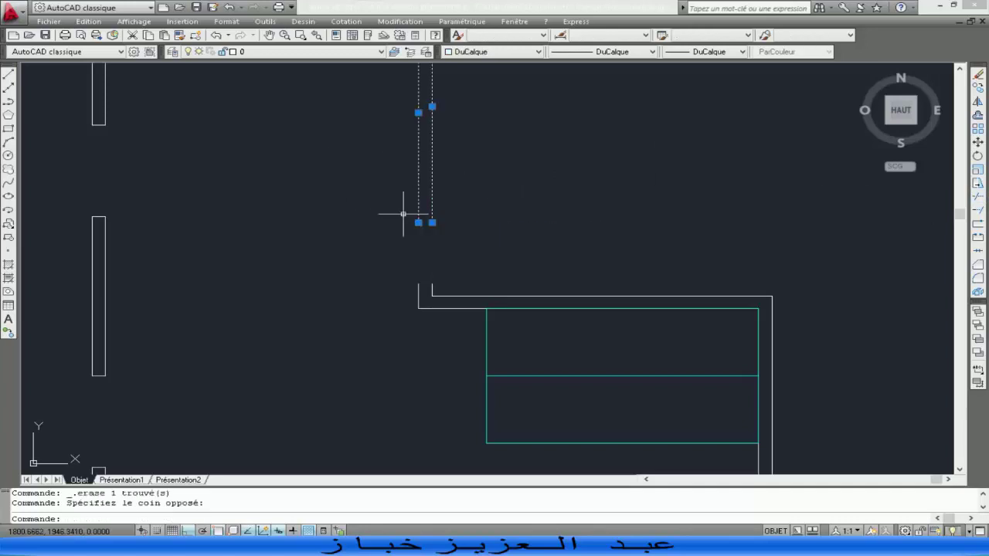
click(978, 236)
click(450, 194)
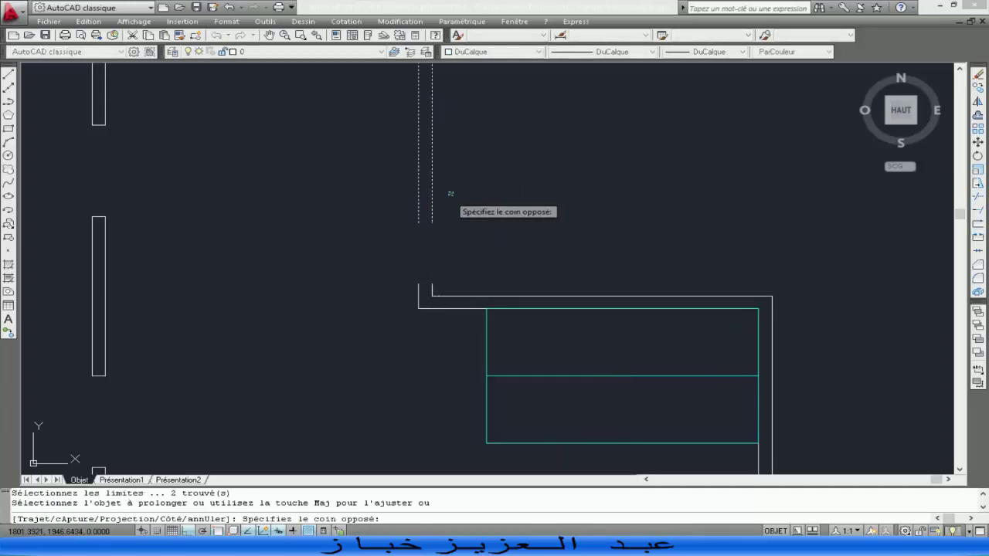
key(Escape)
- Extend the two vertical wall lines down to the inner corner to close the copied plan's opening, using all objects as boundaries
key(Return)
key(Return)
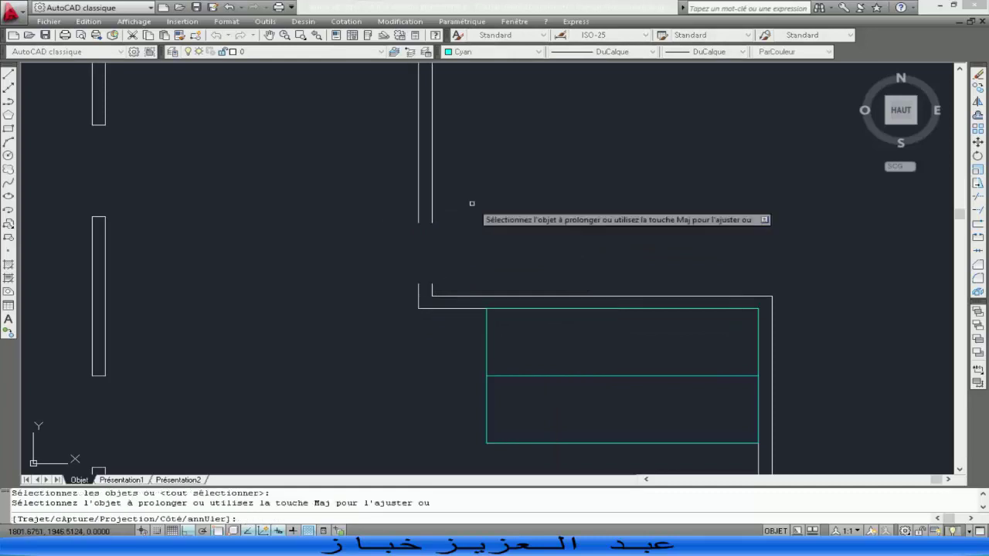
click(375, 214)
key(Escape)
- Copy the plan with the closed opening horizontally to the right as a third plan, from its lower-left corner
scroll(371, 216, down, 4)
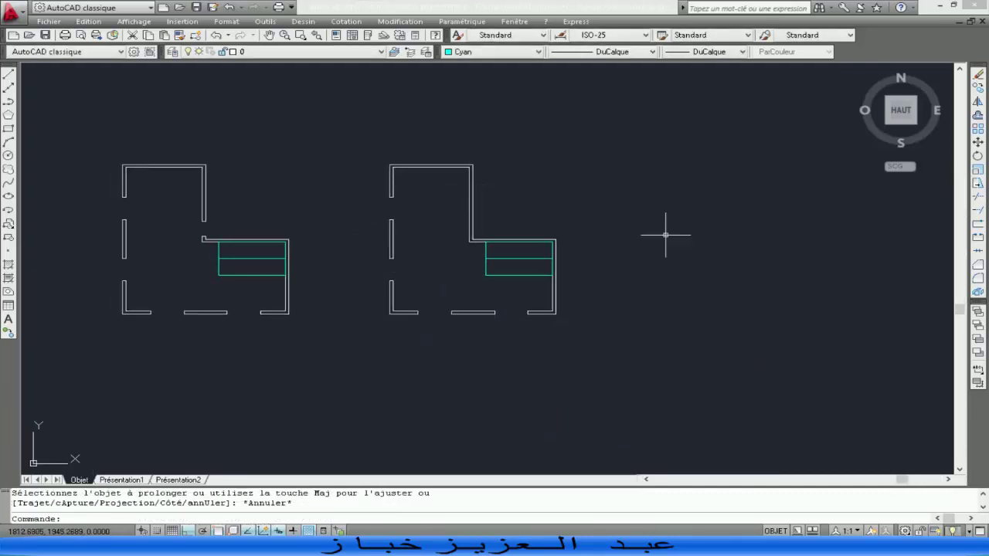
scroll(629, 239, down, 2)
click(570, 133)
click(378, 309)
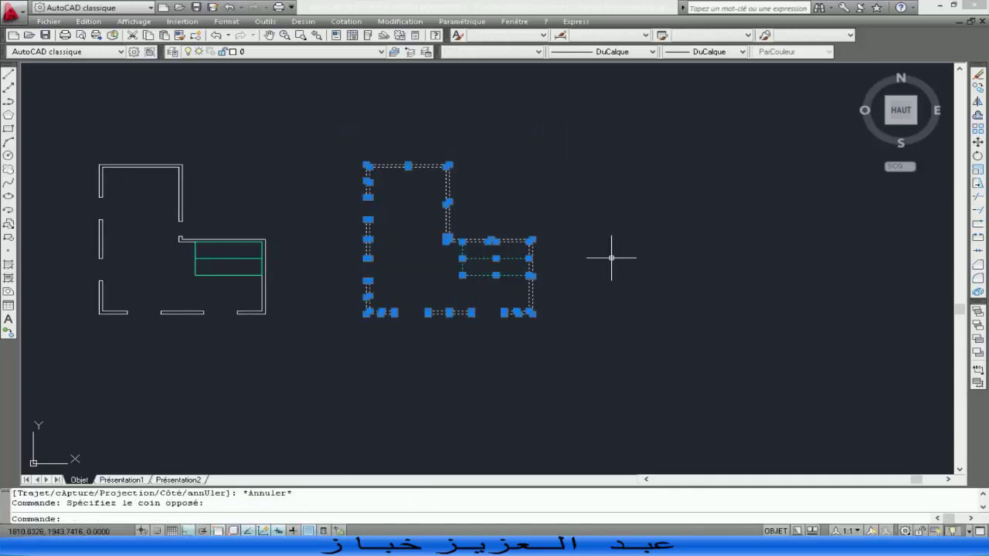
click(366, 313)
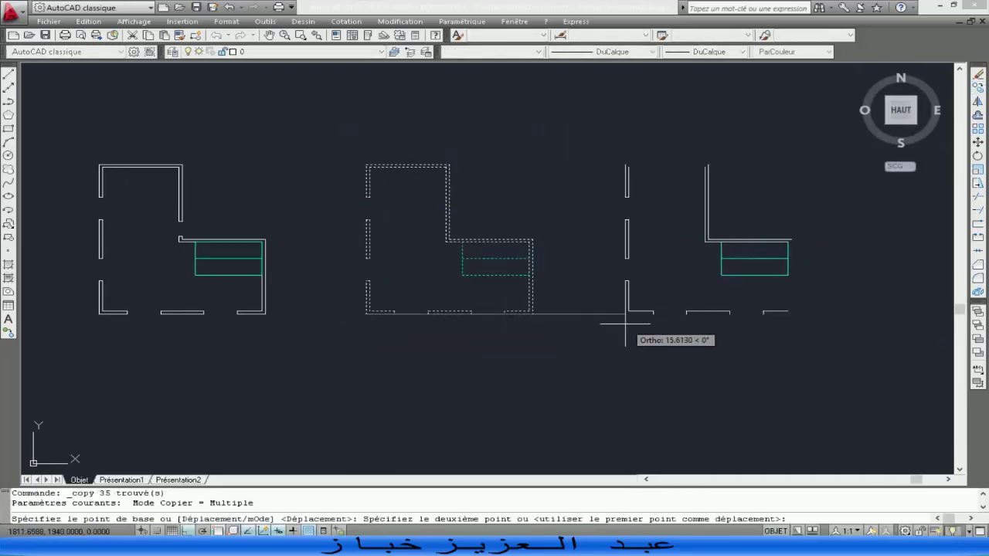
click(628, 318)
key(Escape)
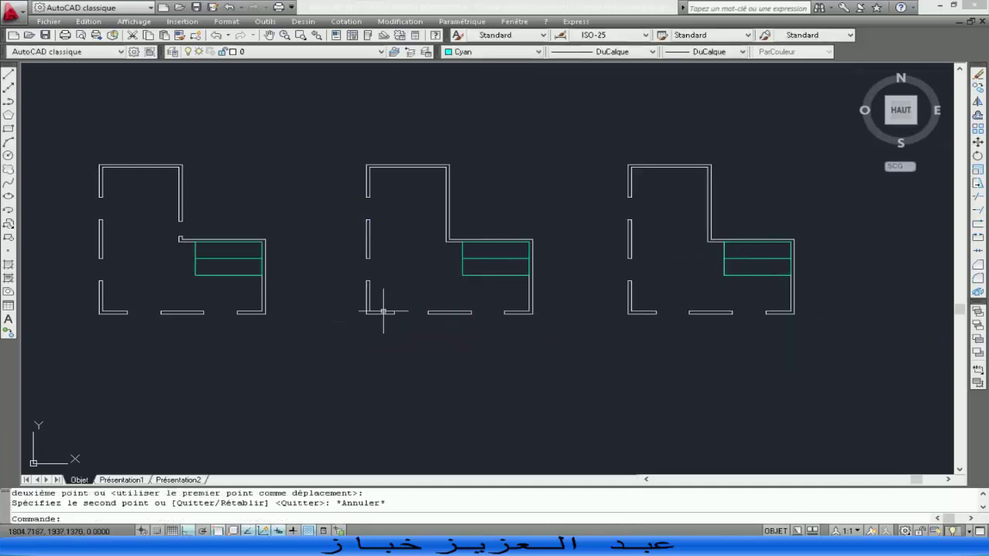
- Add the multiline text "RDC" with a height of 1 below the first plan
click(8, 318)
click(125, 325)
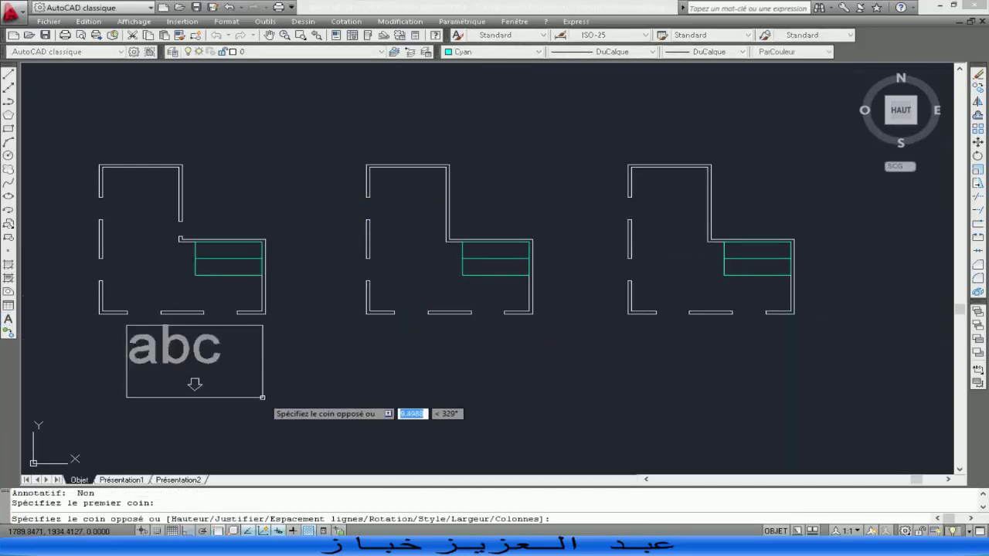
click(259, 389)
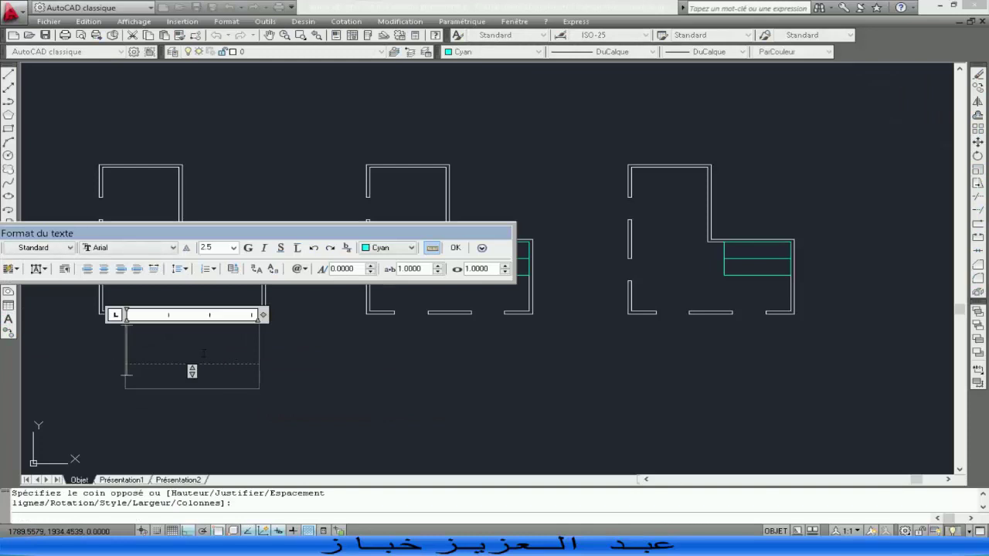
text(RDC)
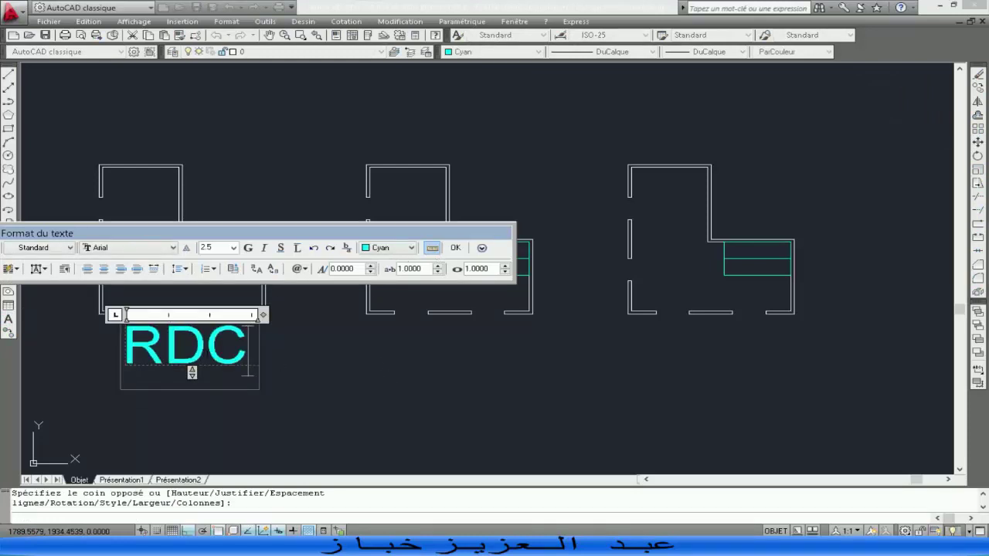
key(ctrl+a)
click(207, 247)
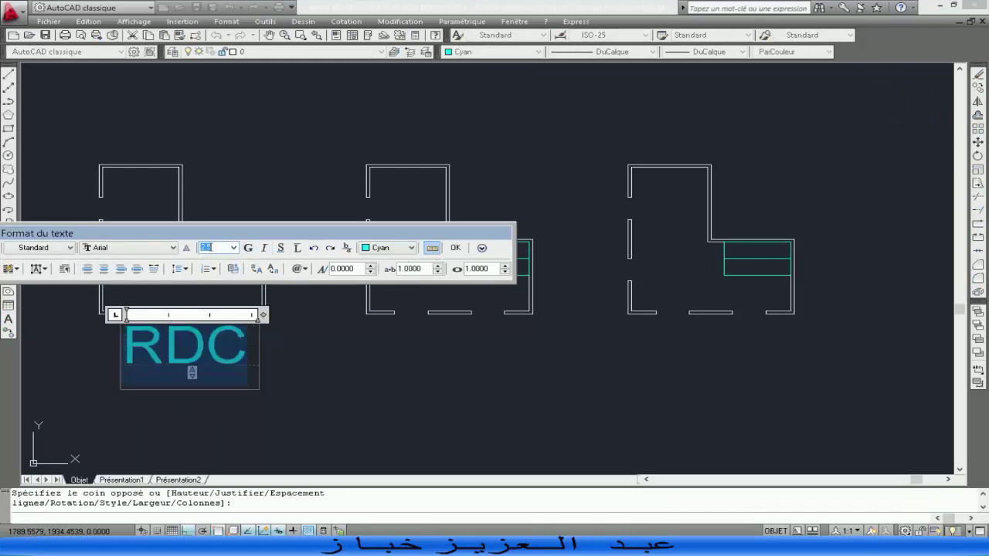
key(Return)
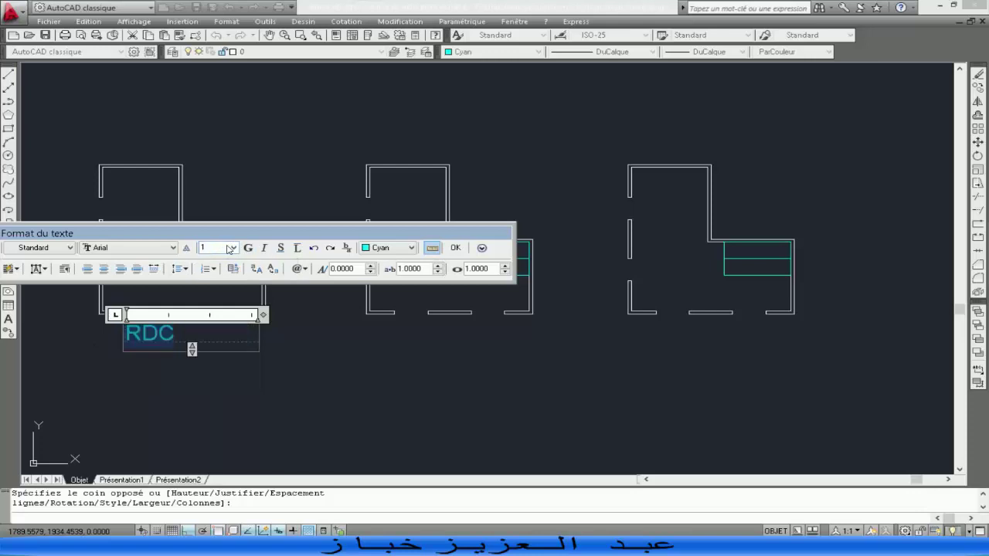
click(456, 248)
- Move the RDC label slightly down and then slightly to the right beneath the first plan
click(177, 334)
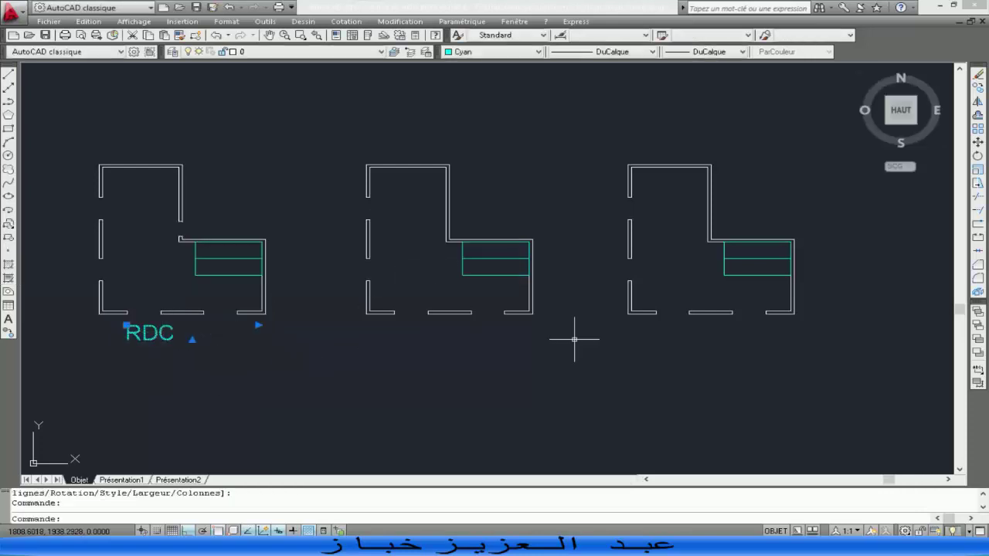
click(977, 142)
click(377, 371)
click(379, 389)
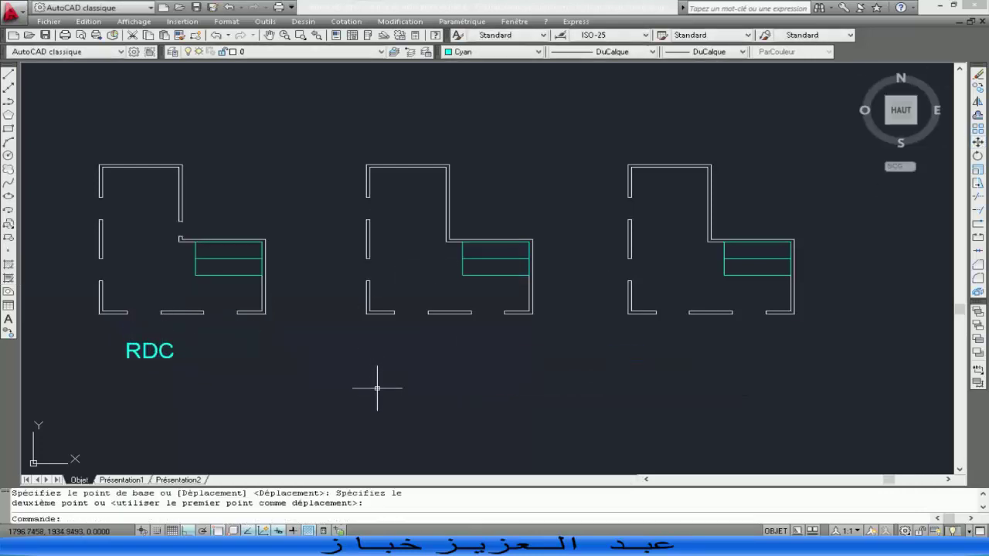
key(Return)
click(214, 348)
click(134, 378)
key(Return)
click(209, 393)
click(221, 397)
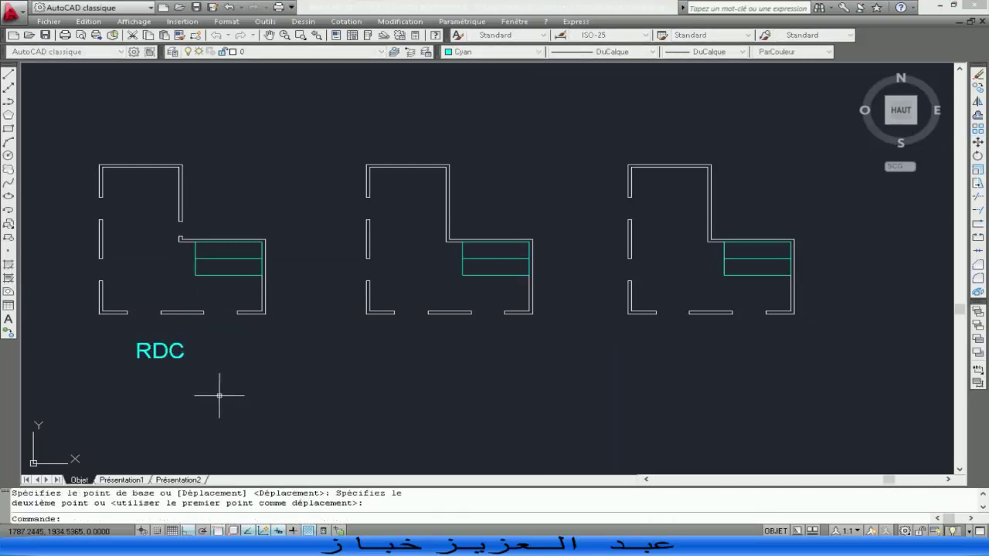
- Copy the RDC label horizontally to below the second and third plans
click(184, 340)
click(977, 87)
click(200, 388)
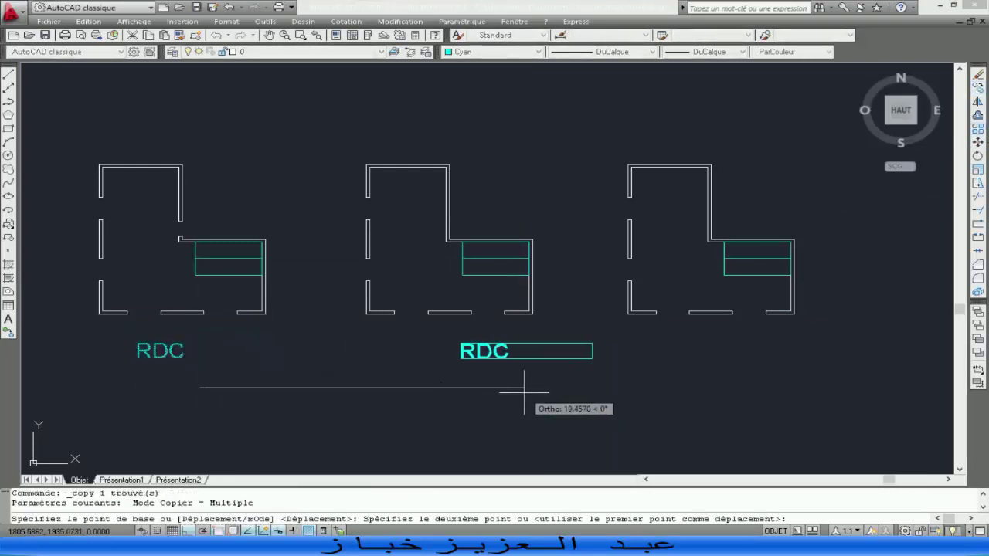
click(484, 391)
click(742, 391)
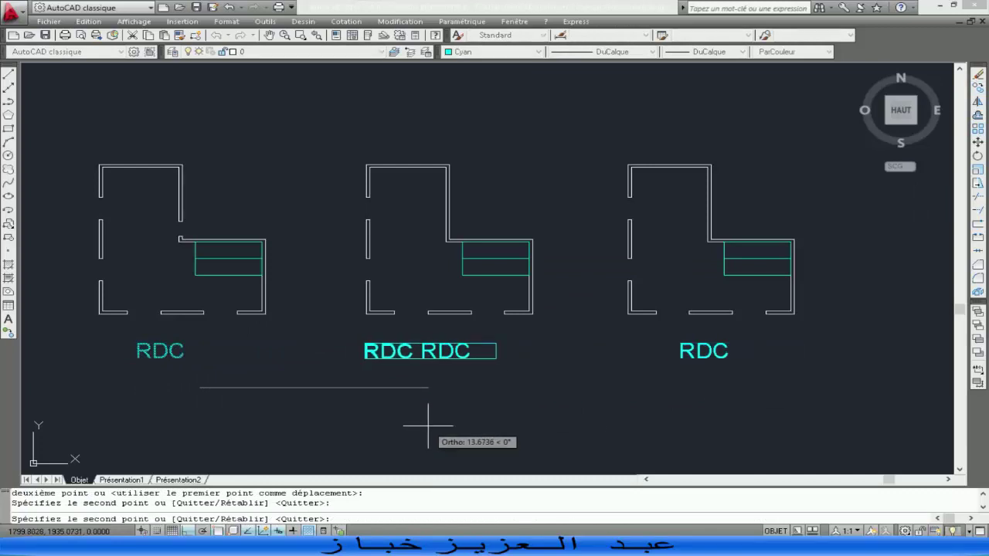
key(Escape)
- Change the label below the second plan to "1etg"
double_click(444, 350)
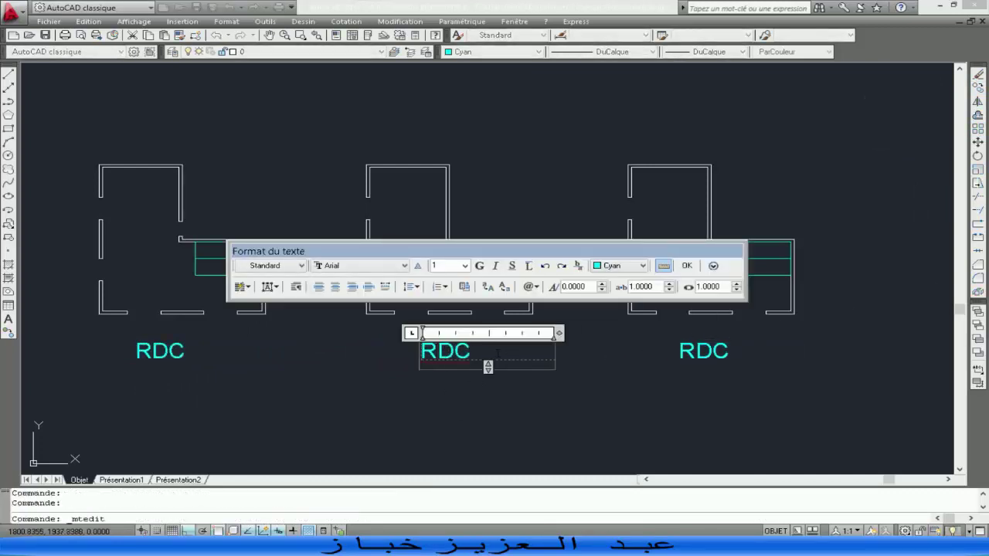
drag(497, 353, 352, 351)
text(1etg)
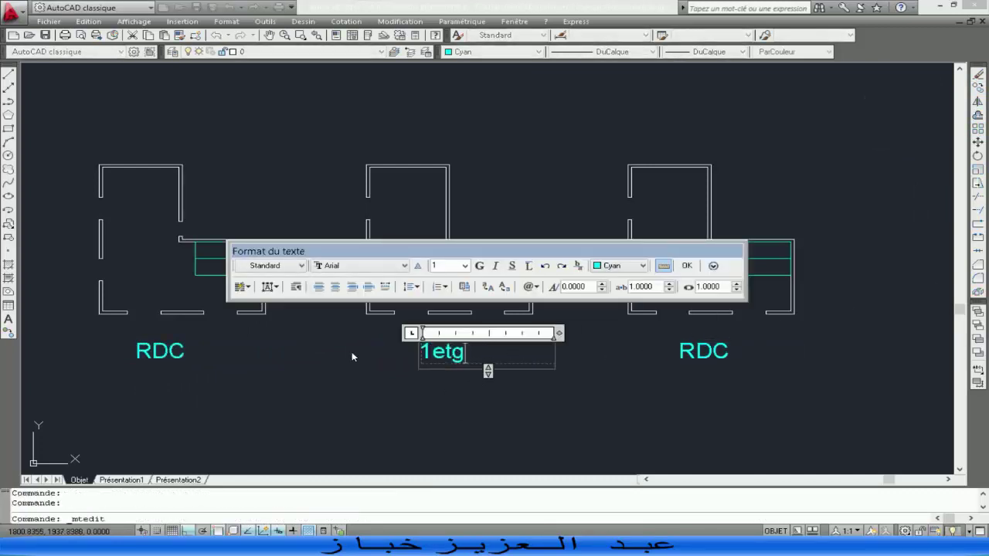
click(700, 399)
- Change the label below the third plan to "2etg"
click(699, 348)
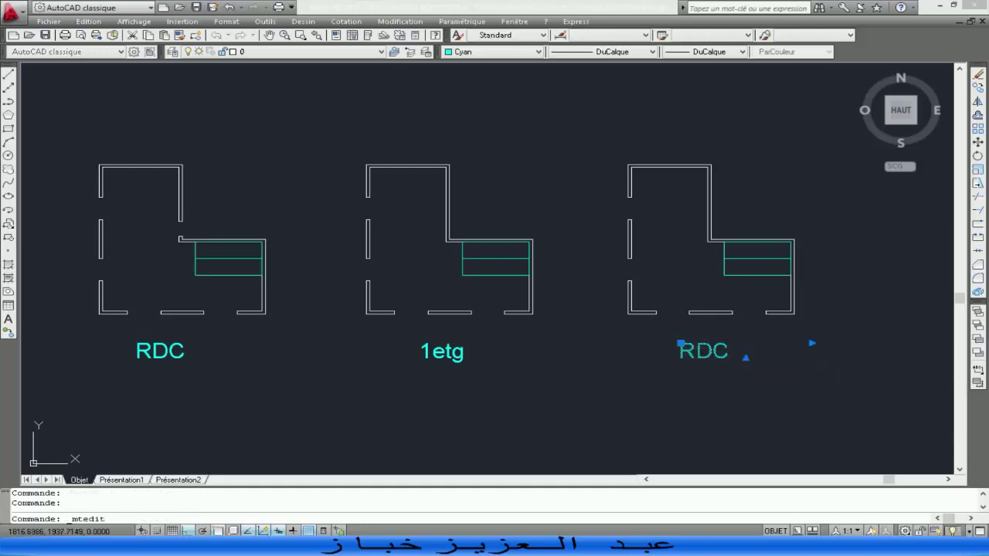
double_click(700, 350)
drag(738, 353, 618, 352)
text(2et)
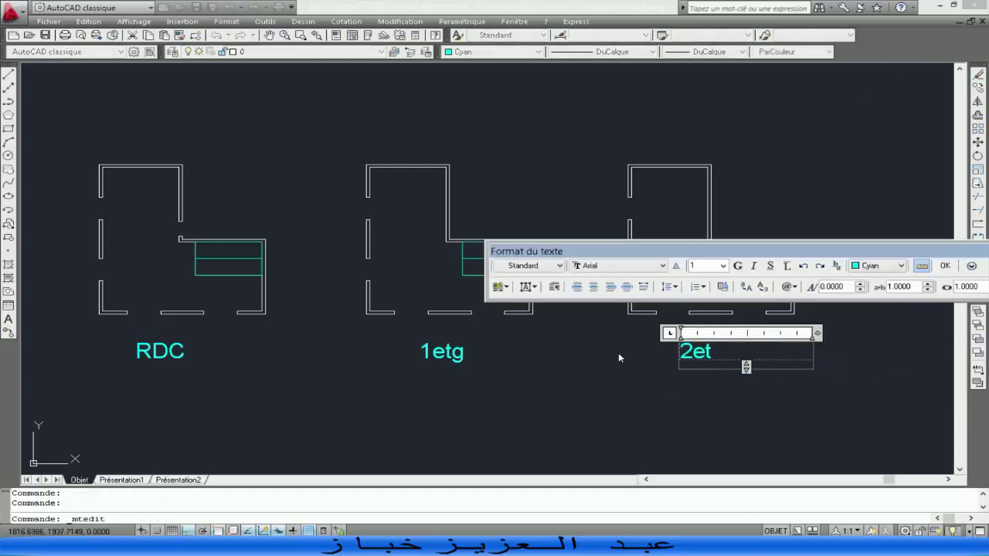
text(g)
click(645, 379)
middle_drag(777, 247, 693, 255)
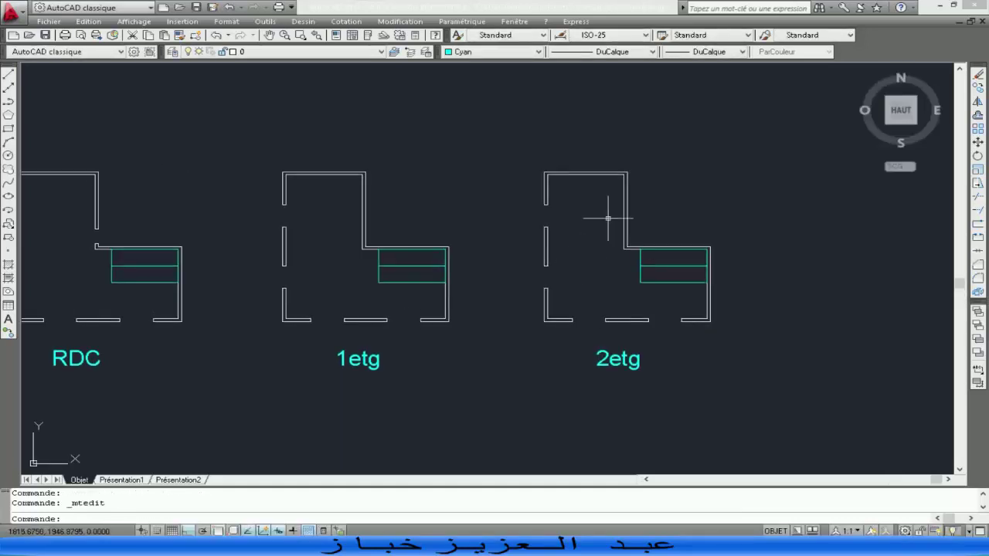
- Copy the 2etg plan horizontally to make a fourth plan to its right
click(778, 151)
click(519, 331)
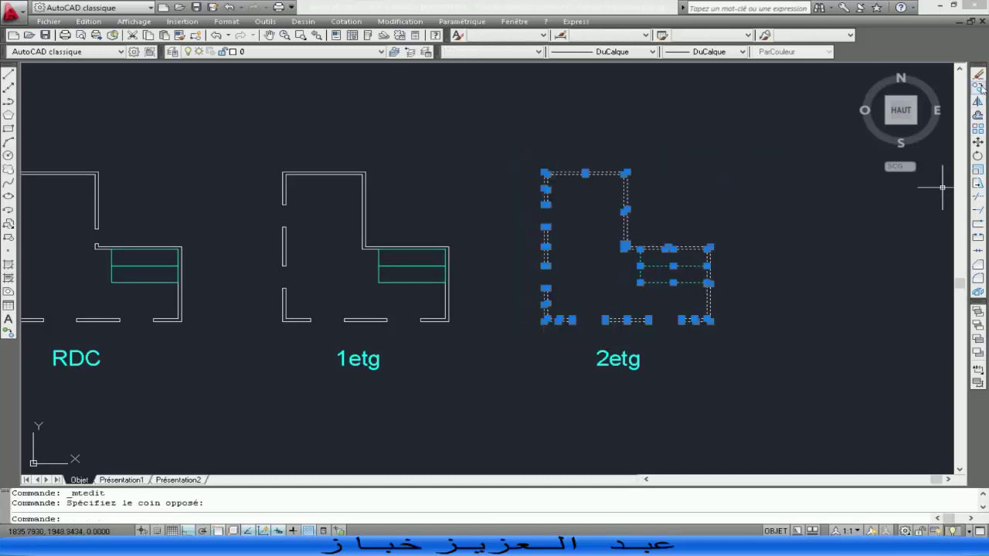
click(978, 88)
click(541, 425)
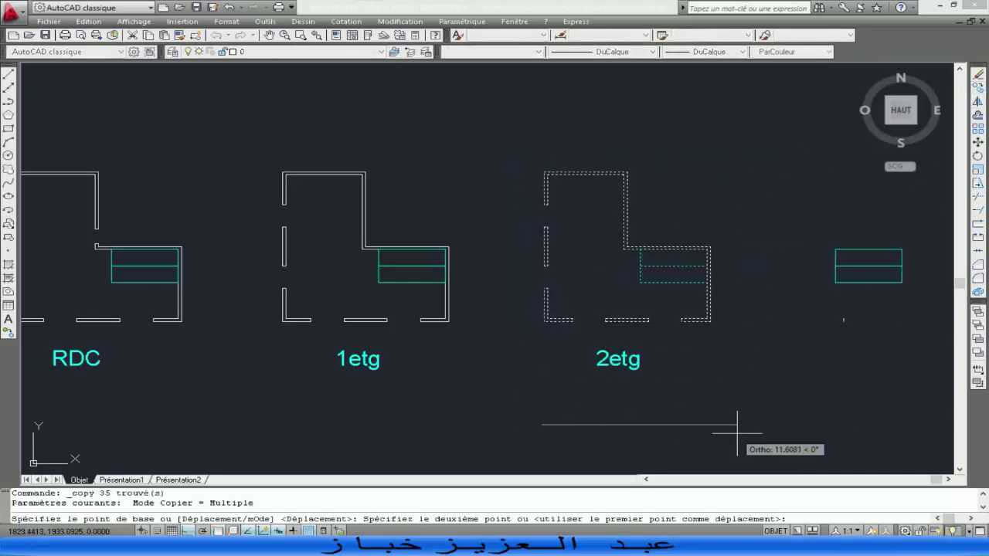
click(787, 424)
key(Escape)
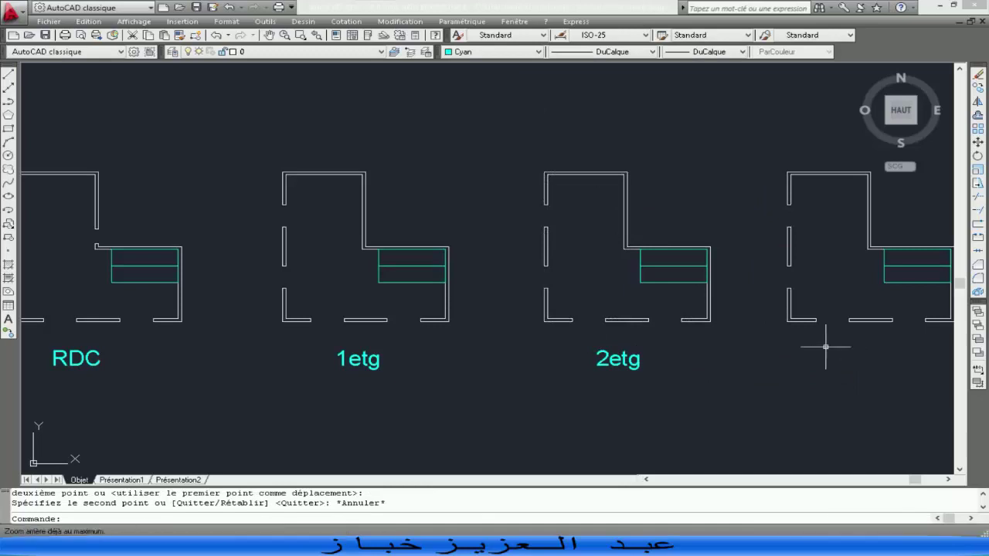
- Copy the 2etg label horizontally to below the fourth plan
middle_click(600, 375)
middle_click(600, 375)
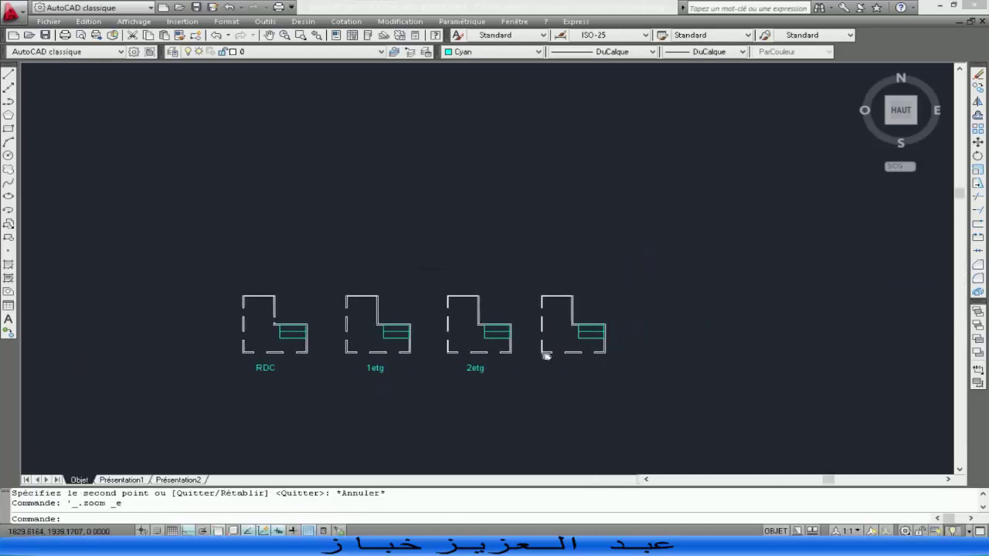
scroll(681, 371, up, 3)
click(260, 380)
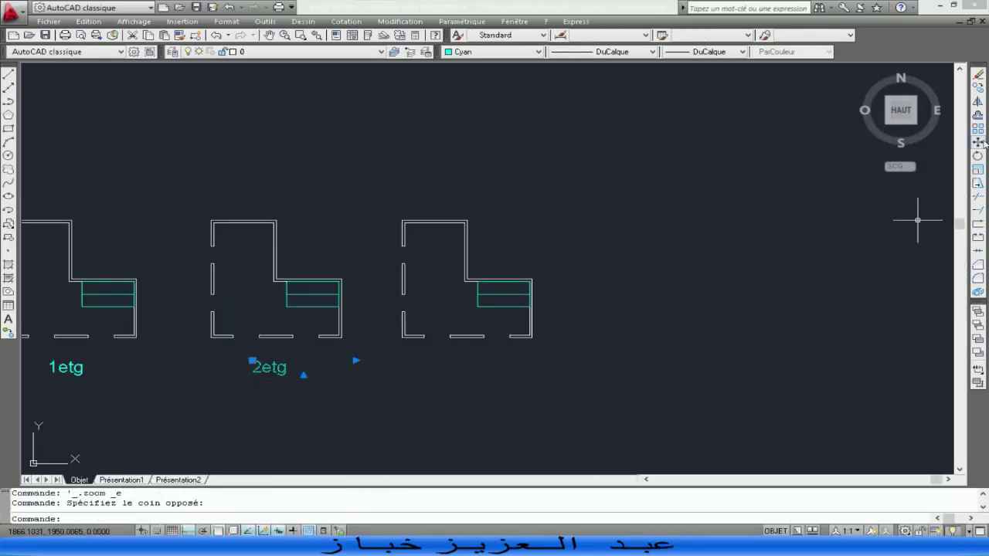
click(977, 87)
click(254, 398)
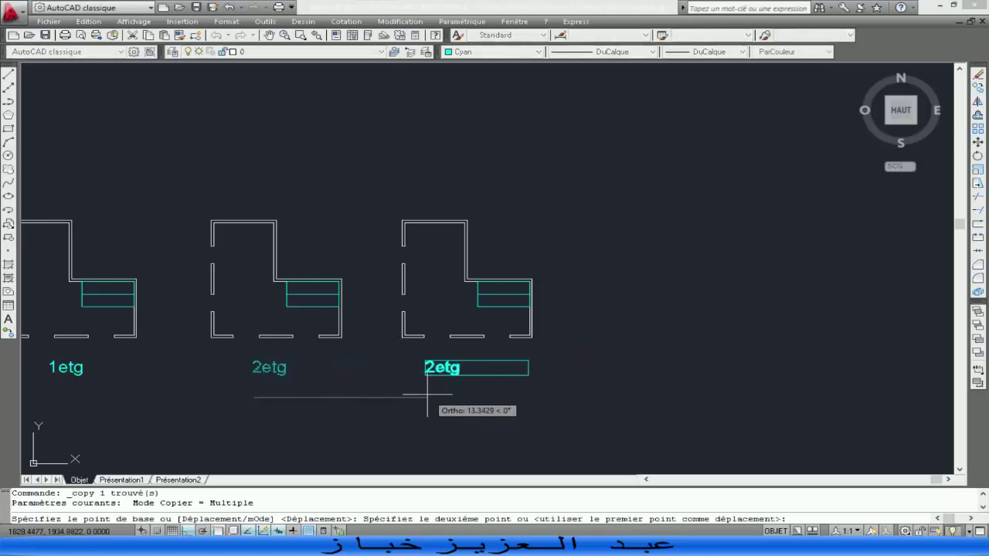
click(452, 394)
key(Escape)
- Change the label below the fourth plan to "Terrasse"
double_click(466, 368)
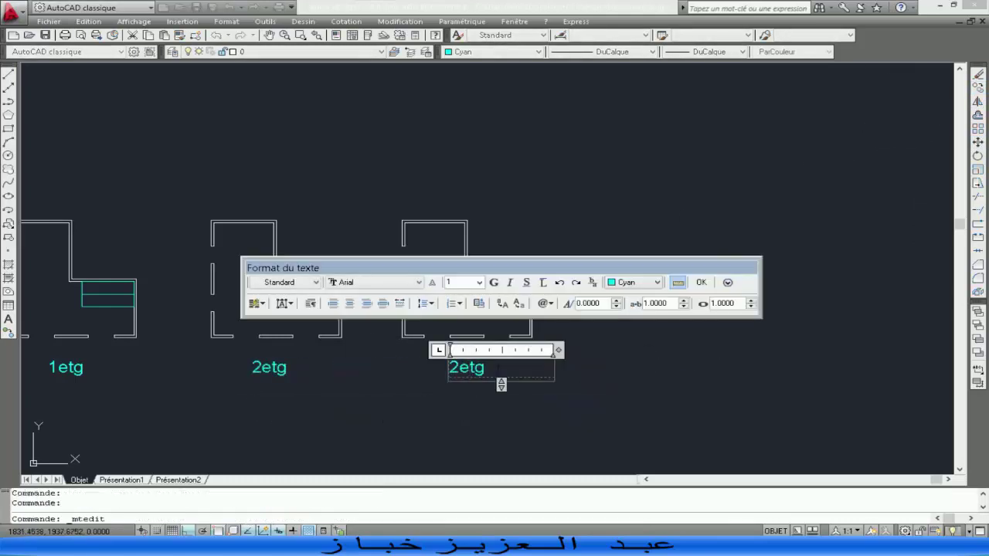
text(Tera)
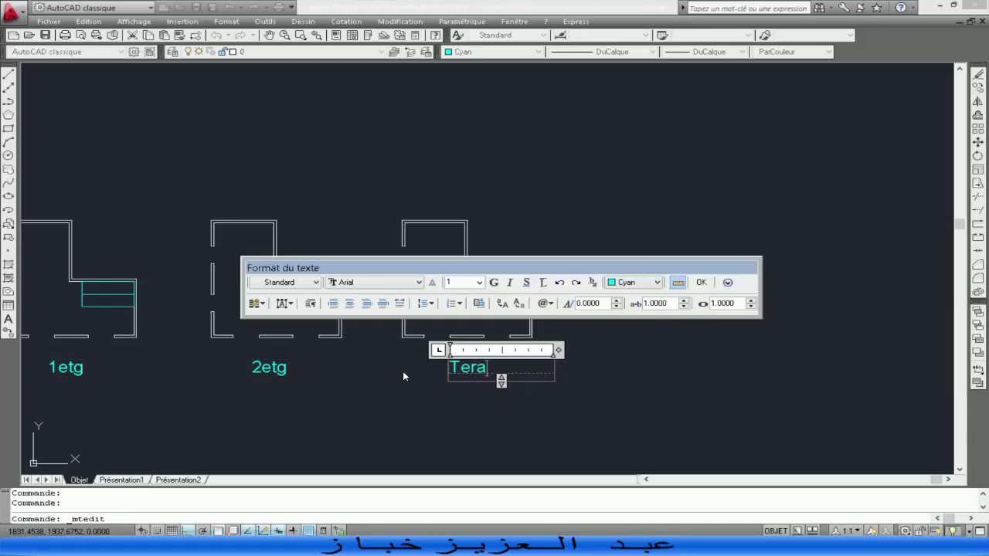
key(BackSpace)
text(rasse)
click(402, 371)
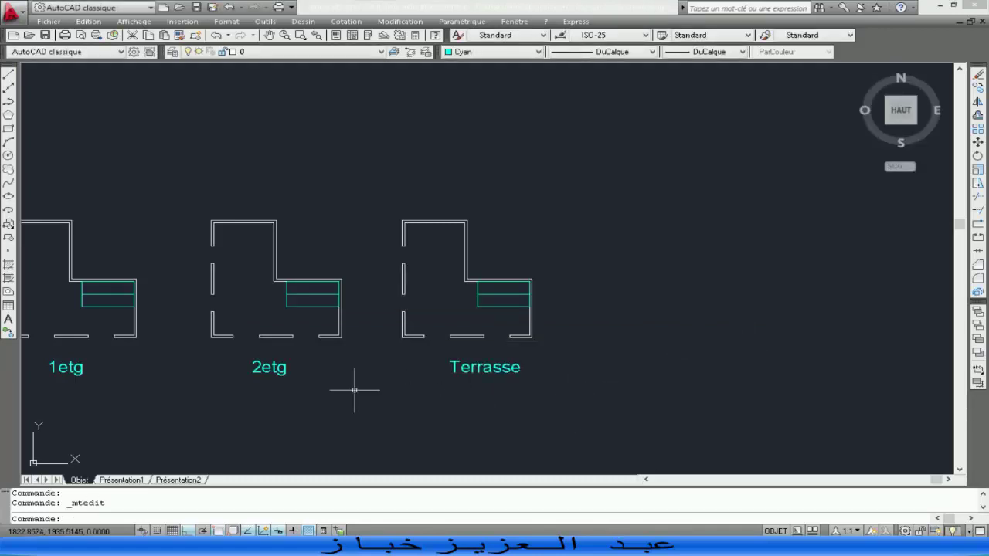
- Examine the row of four labelled floor plans as a whole and the RDC plan up close
scroll(347, 375, down, 4)
scroll(385, 360, up, 2)
middle_click(360, 337)
middle_click(360, 338)
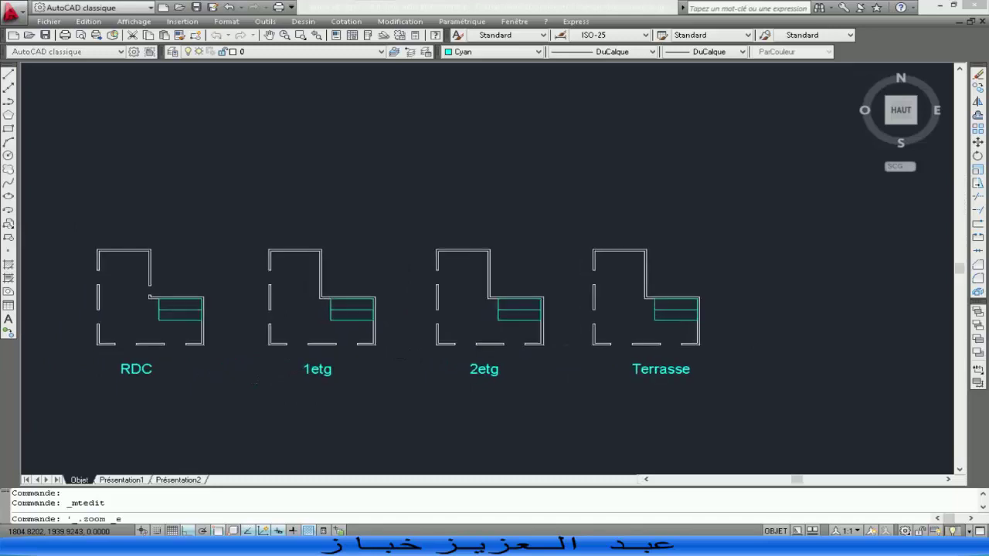
scroll(563, 261, down, 1)
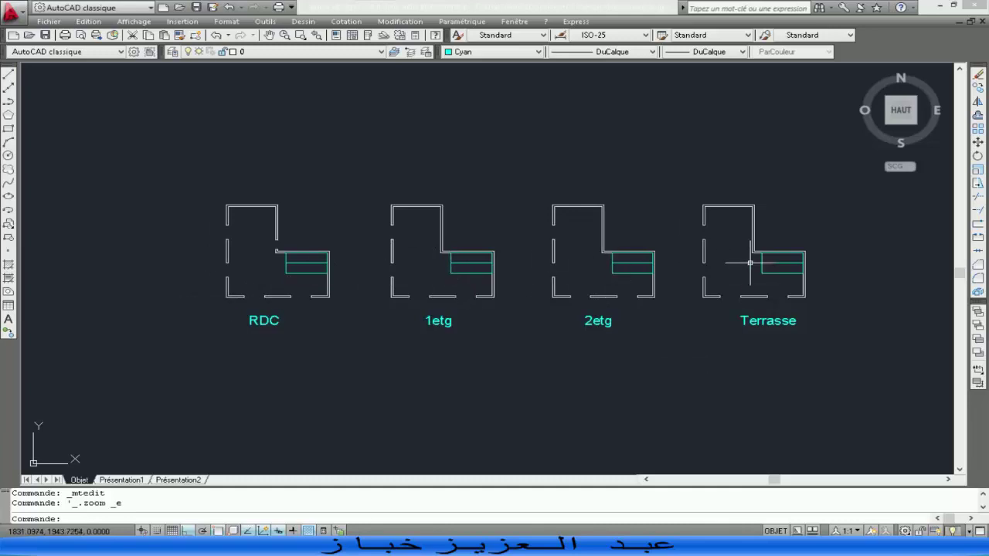
click(850, 183)
click(91, 343)
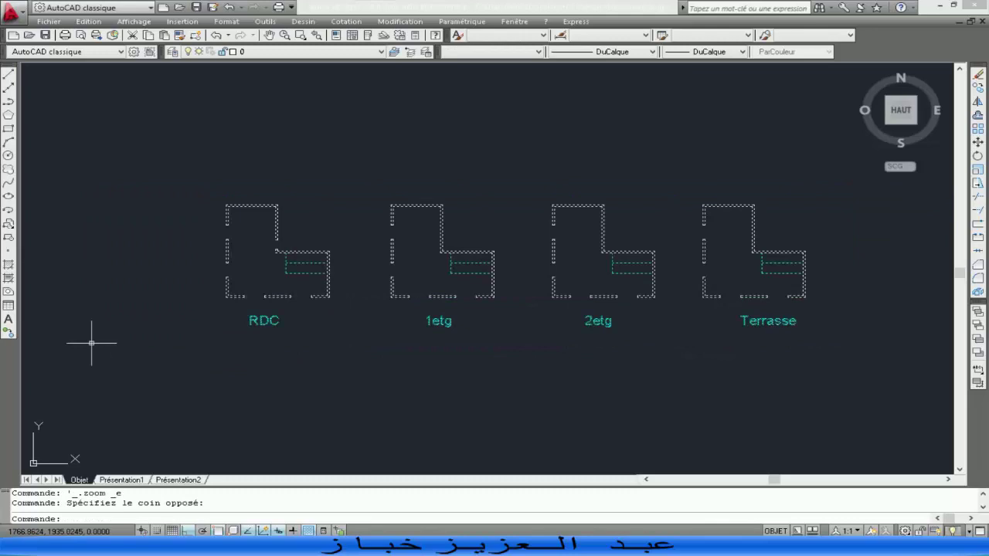
key(Escape)
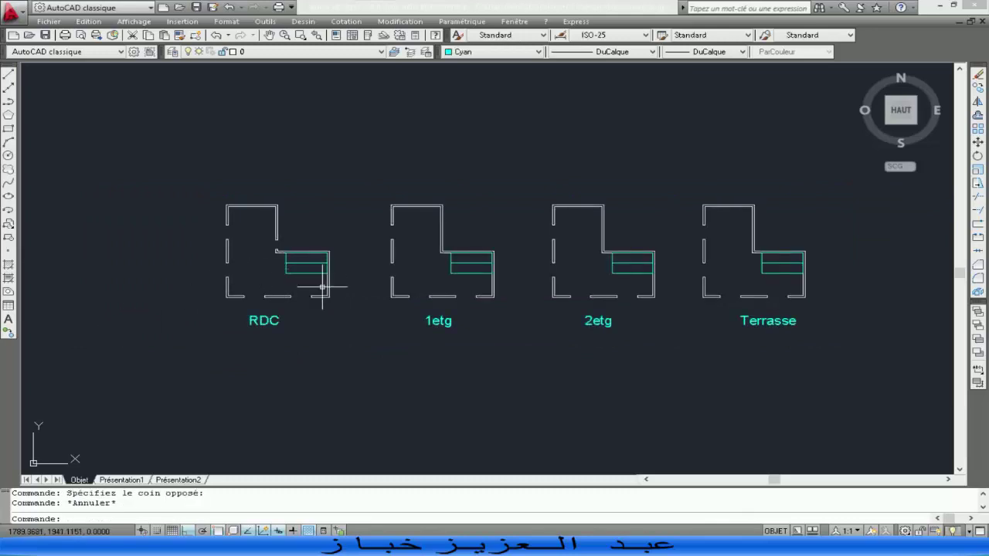
scroll(323, 286, up, 2)
click(147, 144)
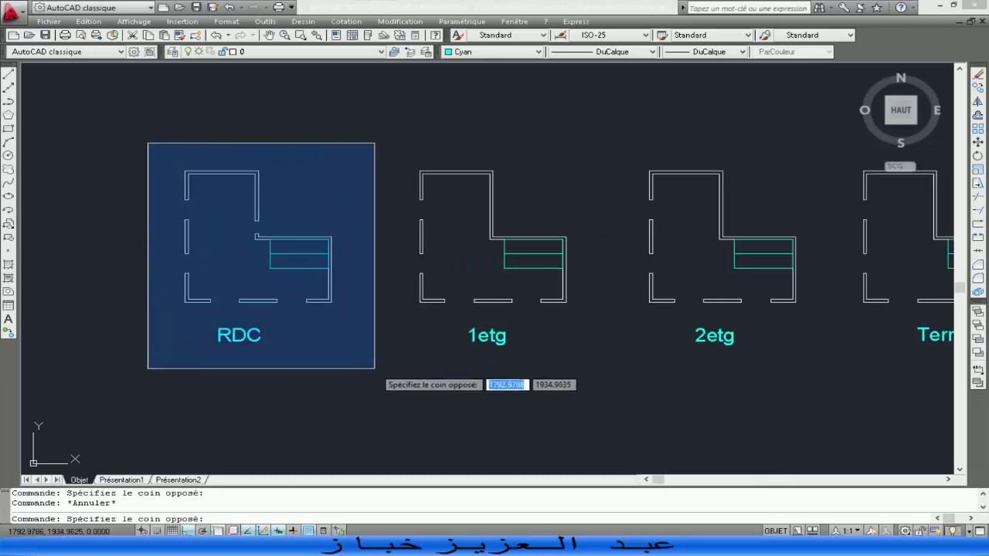
click(374, 370)
key(Escape)
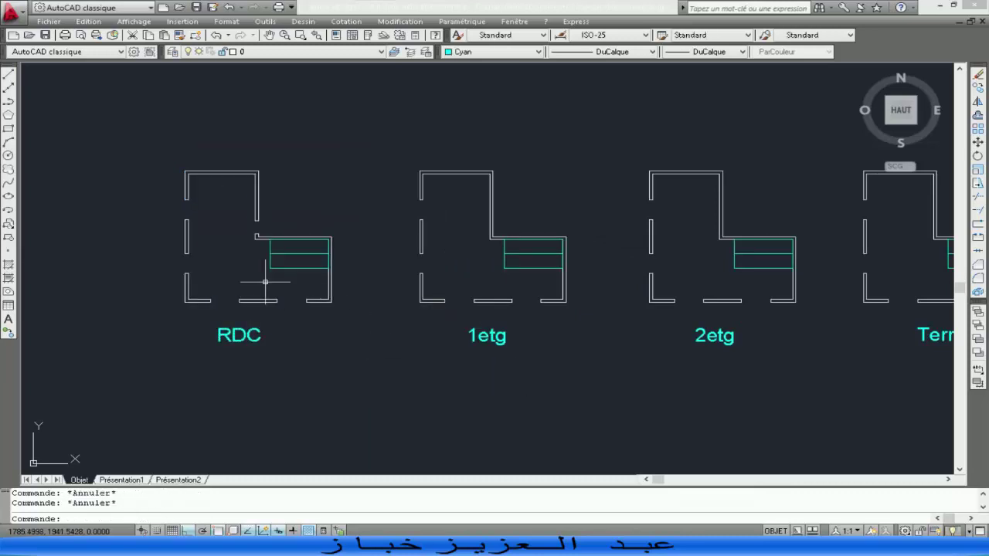
scroll(265, 282, down, 2)
middle_drag(302, 254, 262, 251)
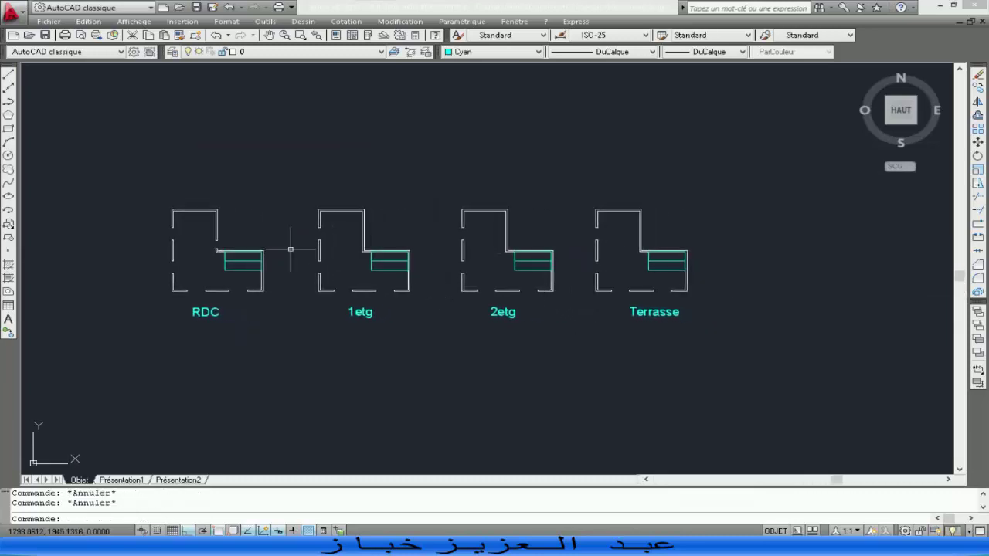
scroll(147, 252, up, 4)
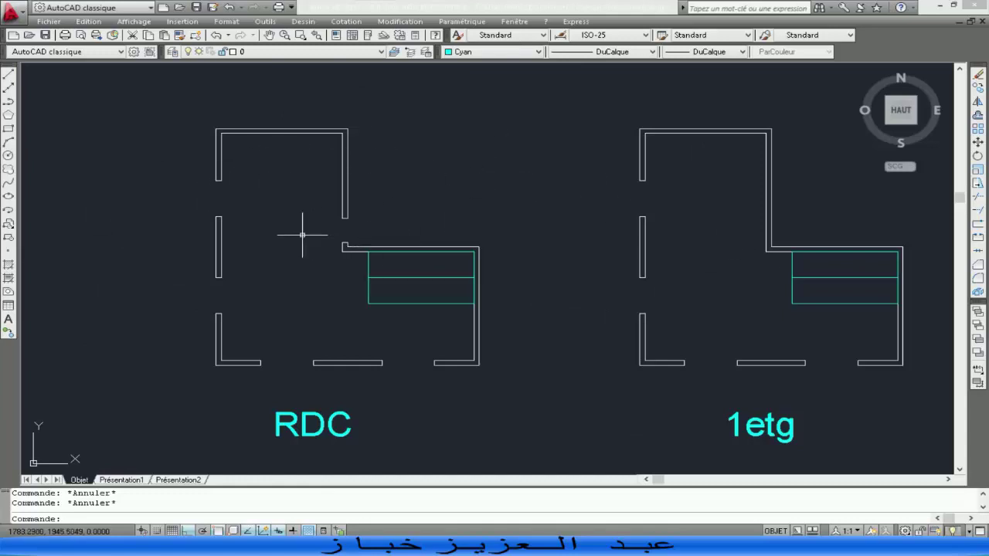
scroll(481, 230, down, 4)
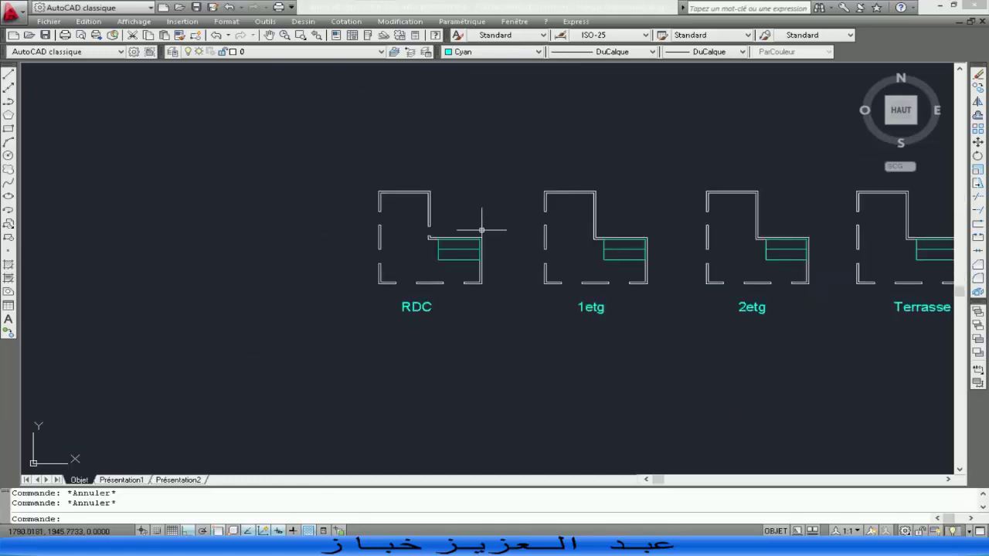
middle_drag(457, 247, 404, 247)
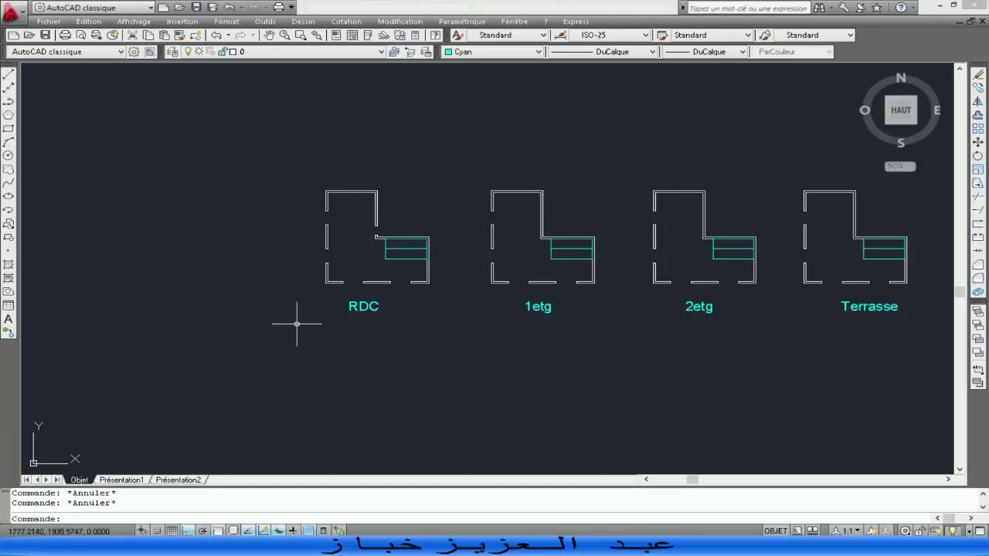
scroll(497, 377, up, 3)
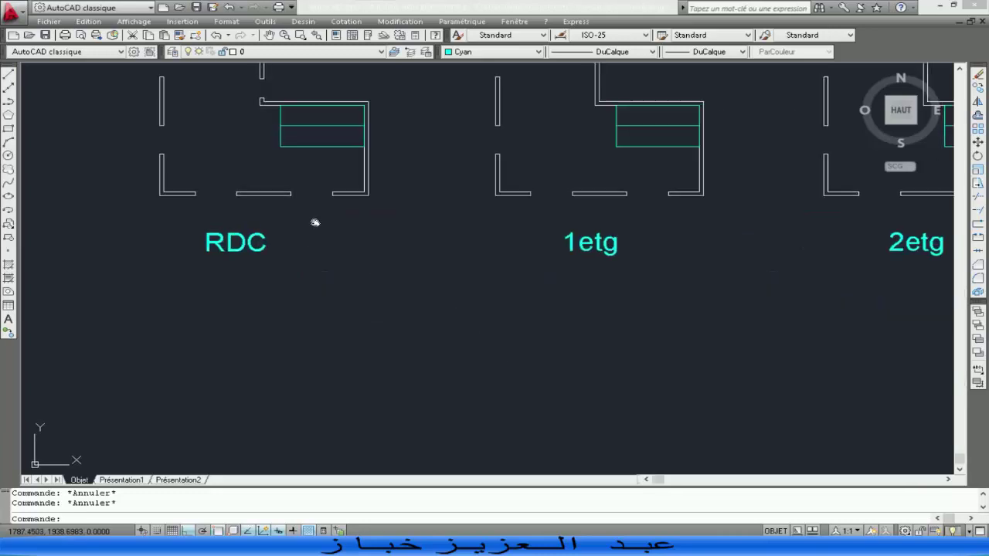
mouse_move(316, 221)
middle_down()
mouse_move(376, 206)
mouse_move(424, 263)
middle_up()
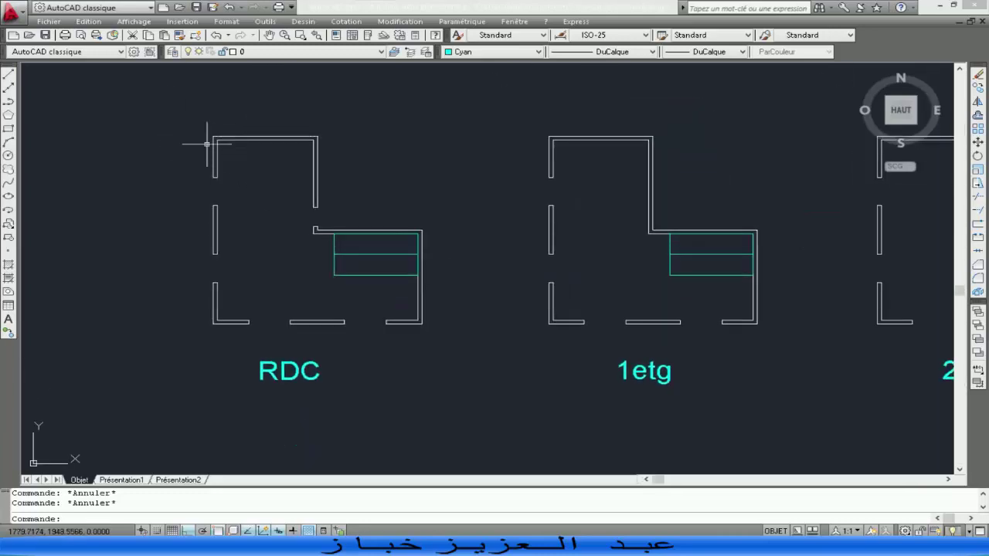
scroll(697, 207, down, 4)
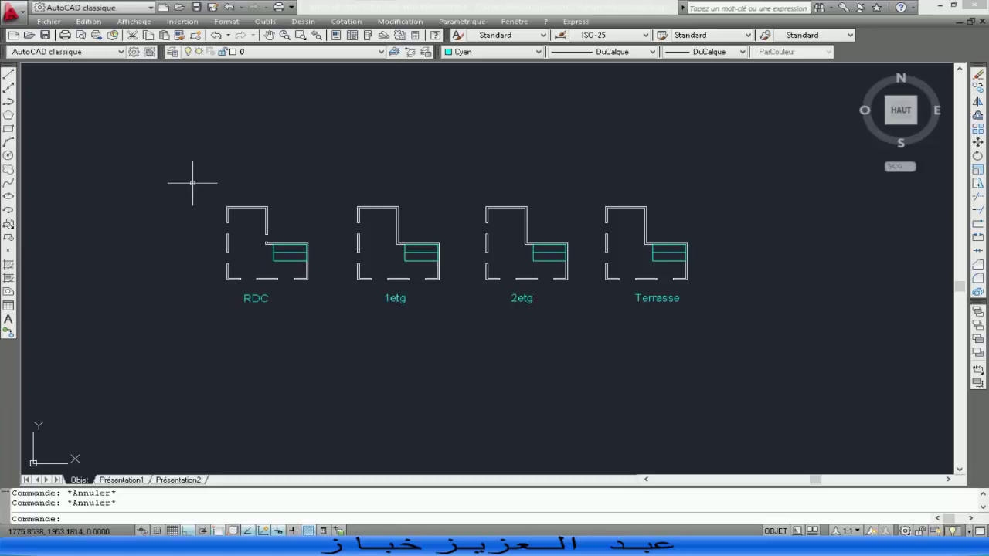
click(326, 187)
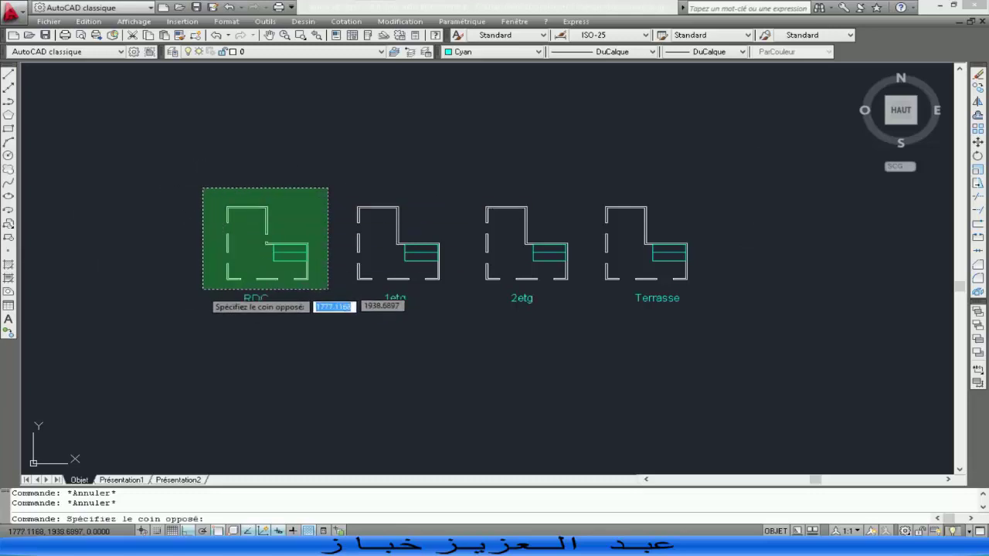
click(179, 325)
key(Escape)
scroll(203, 258, up, 2)
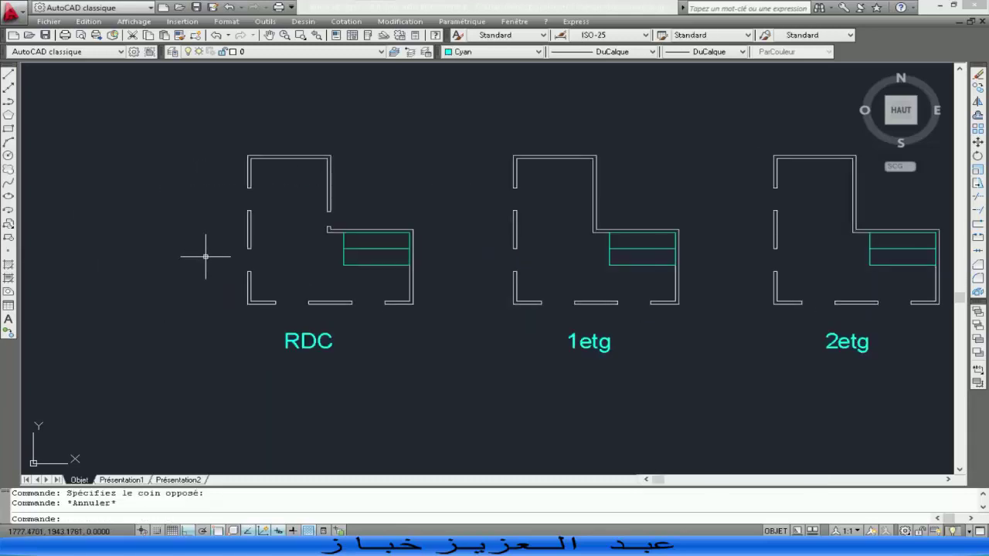
scroll(805, 309, down, 4)
middle_drag(806, 309, 591, 305)
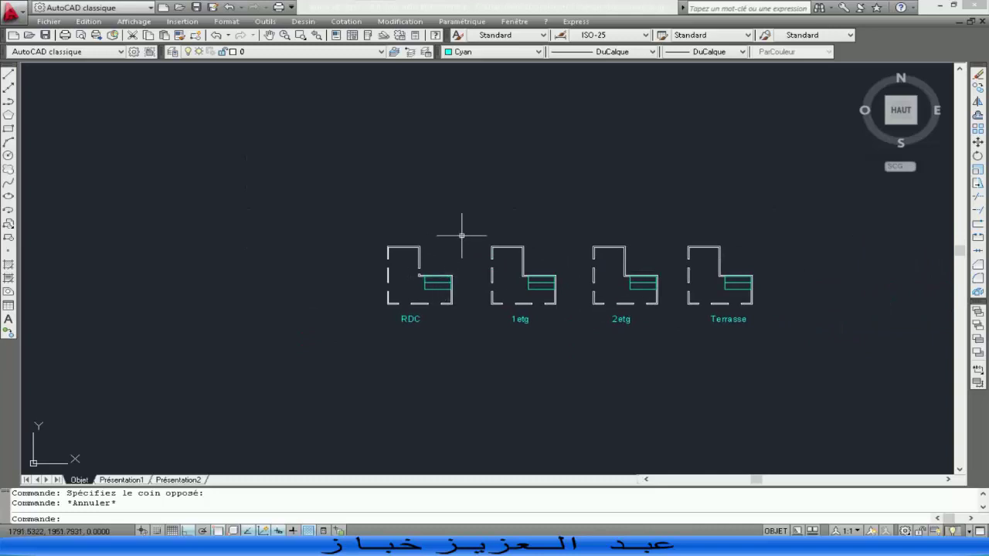
scroll(454, 278, up, 3)
middle_drag(453, 275, 255, 275)
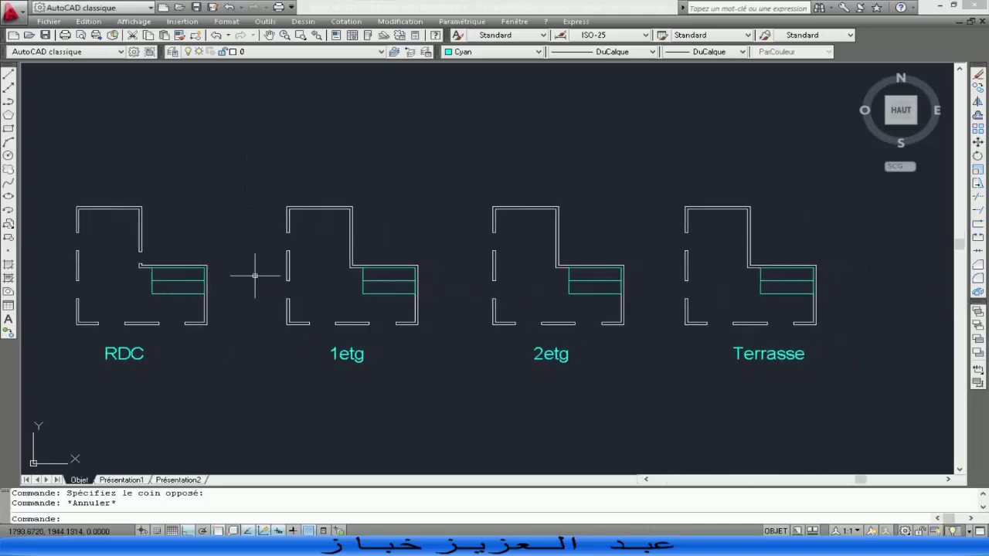
middle_drag(408, 276, 453, 274)
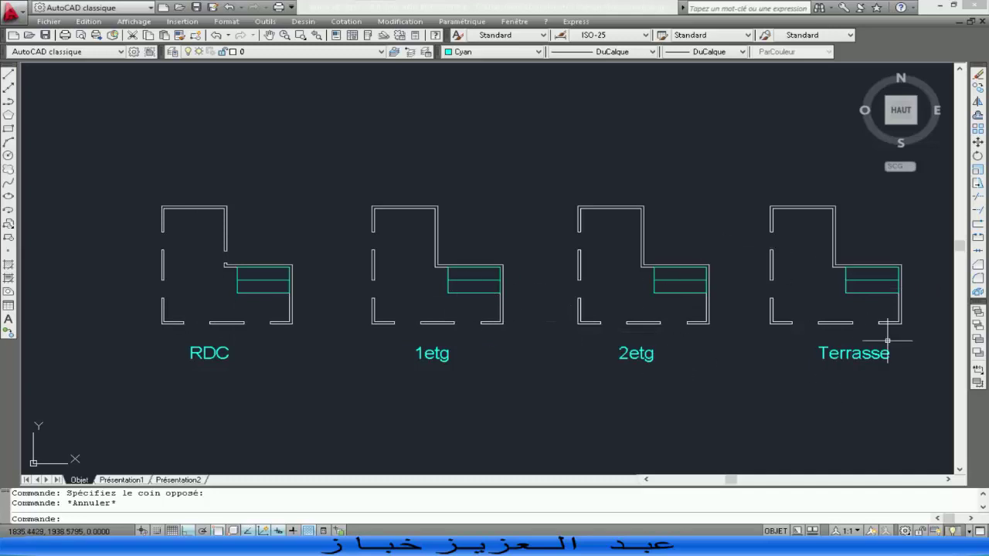
- Erase the middle segment of the Terrasse plan's lower wall and the end caps of the wall pieces on either side of it
scroll(887, 338, up, 5)
middle_drag(885, 335, 727, 360)
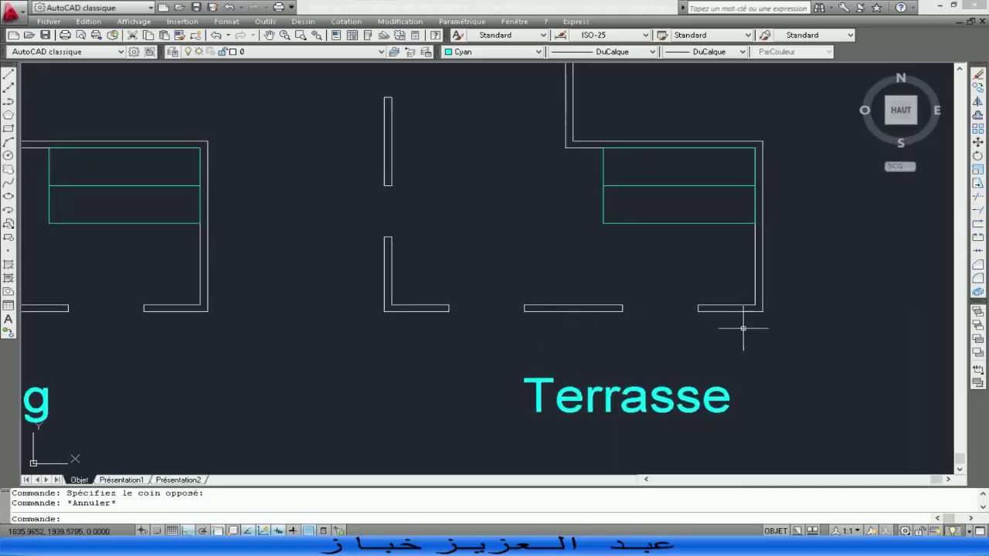
scroll(743, 329, up, 2)
click(345, 261)
click(673, 380)
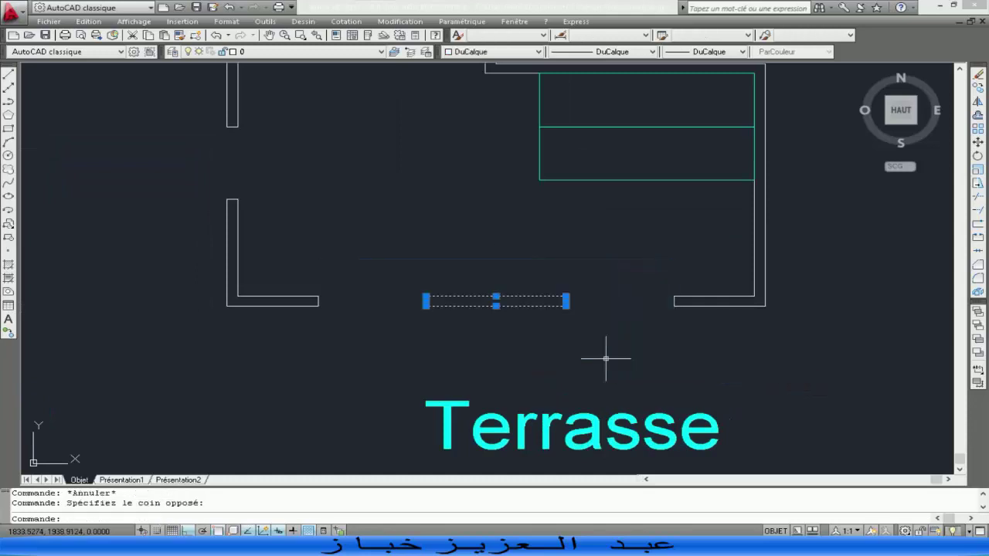
key(Delete)
click(274, 272)
click(763, 345)
key(Delete)
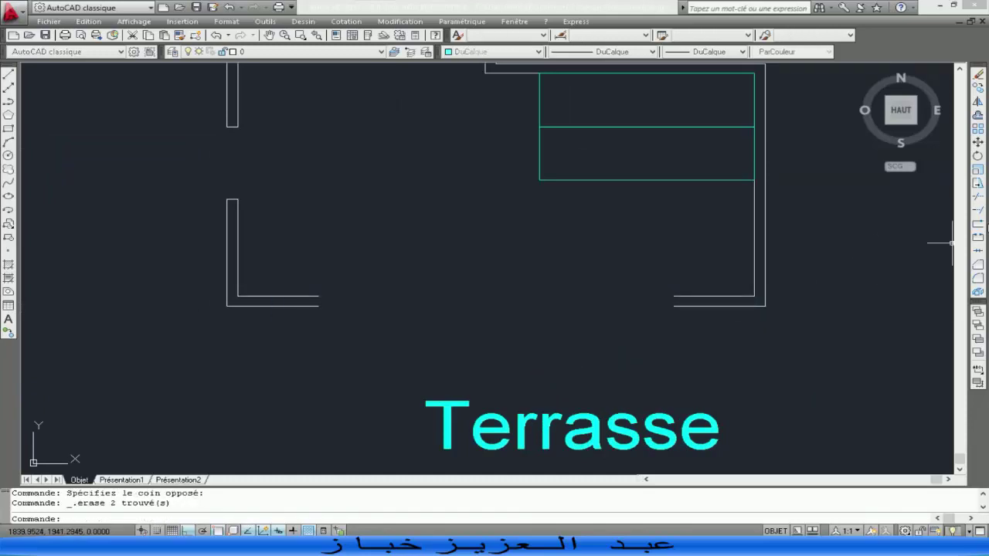
- Try to erase the inner room's left, lower and middle lines in the Terrasse plan, and undo the erasure
scroll(674, 199, down, 5)
click(655, 181)
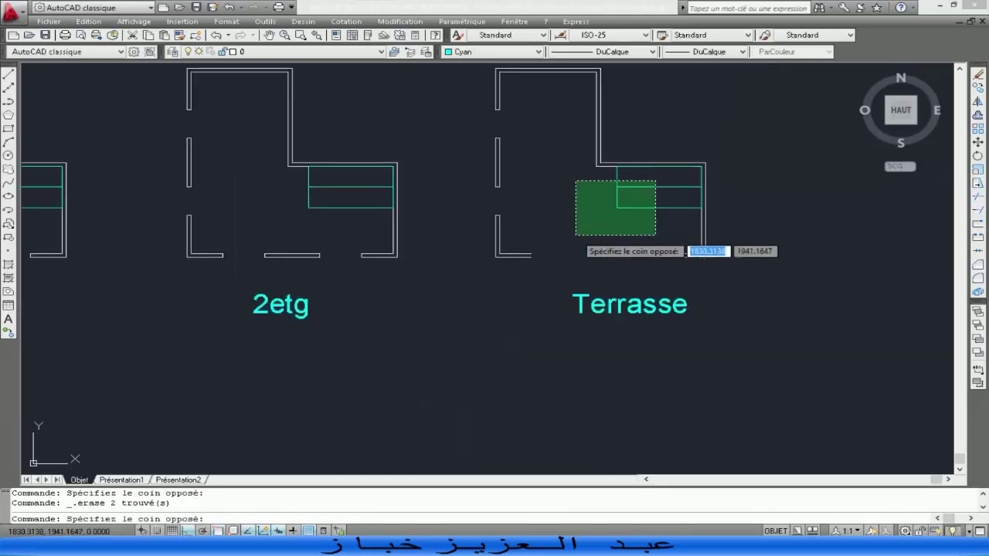
click(576, 234)
key(Delete)
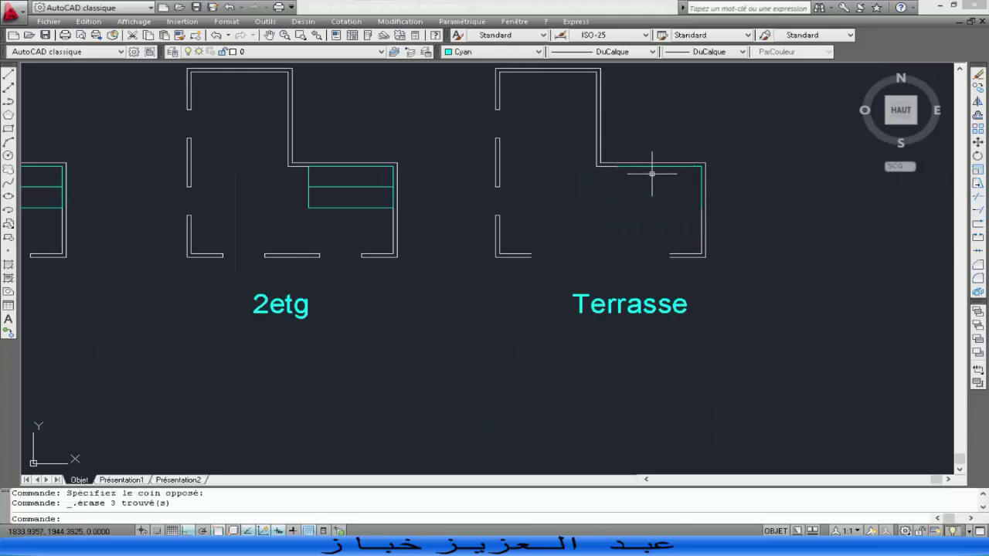
click(653, 166)
key(Escape)
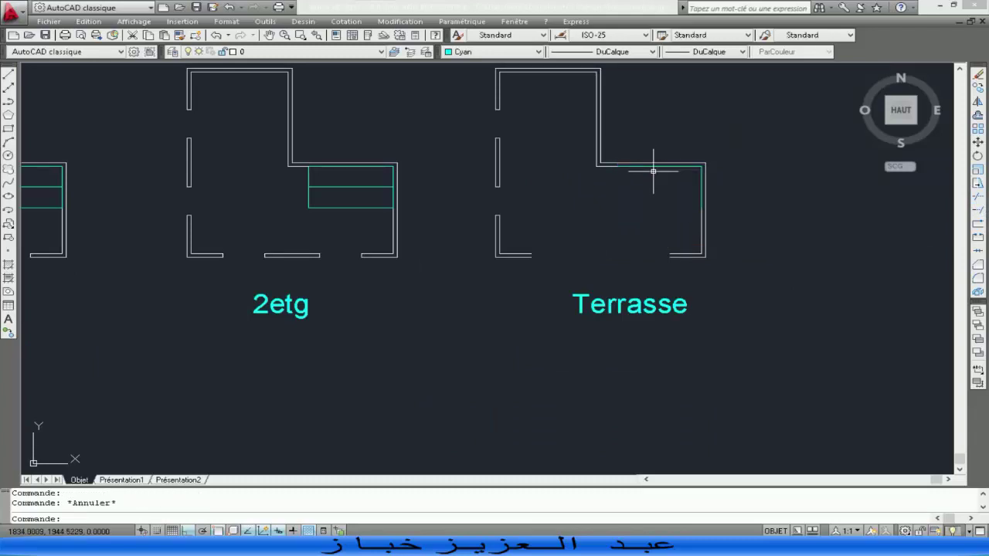
key(ctrl+z)
- Erase only the horizontal middle line of the inner room in the Terrasse plan
click(656, 187)
click(646, 198)
key(Delete)
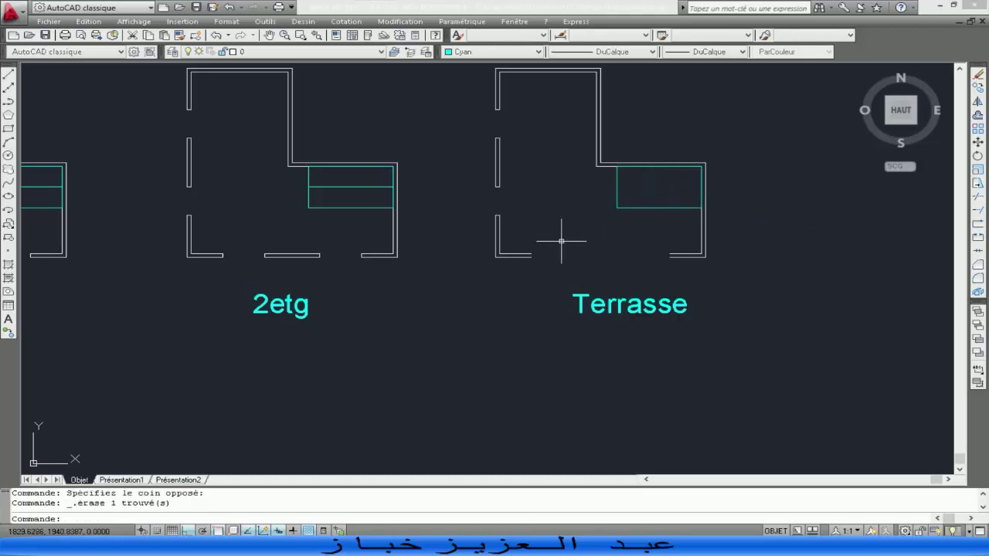
- Extend the lower wall's two lines in the Terrasse plan across the gap to close the opening
click(978, 210)
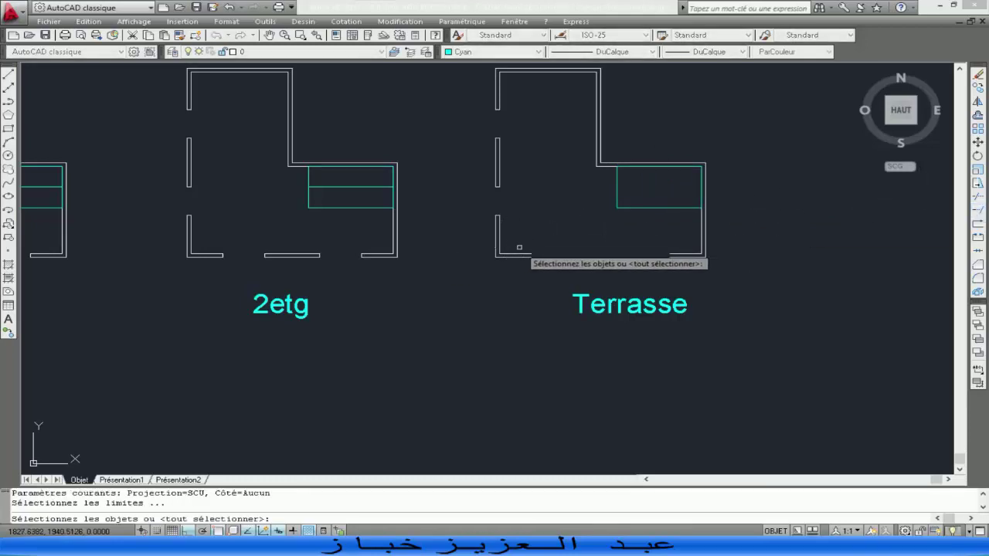
key(Return)
click(691, 256)
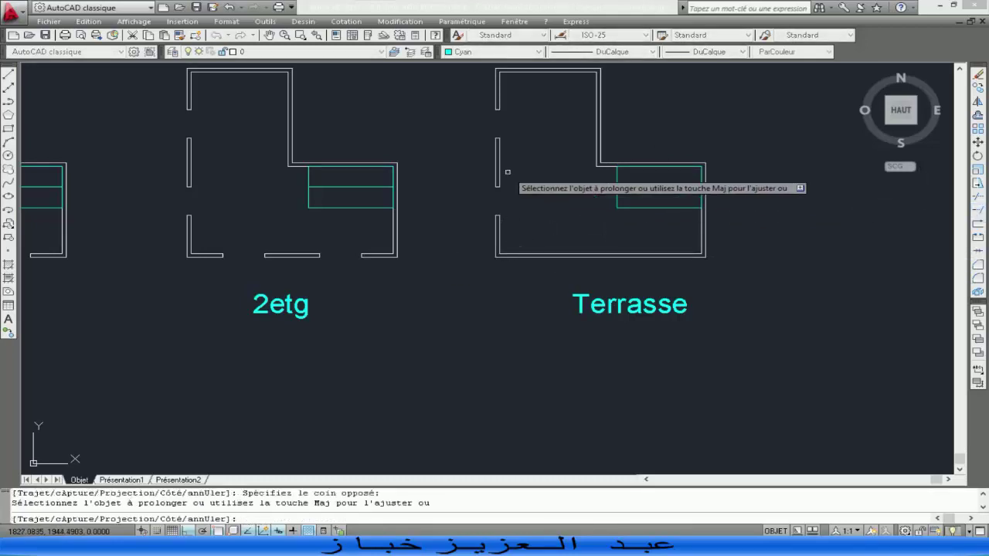
key(Escape)
- Erase the middle segment of the Terrasse plan's left wall and the facing end caps of the wall pieces above and below it
click(481, 109)
click(517, 216)
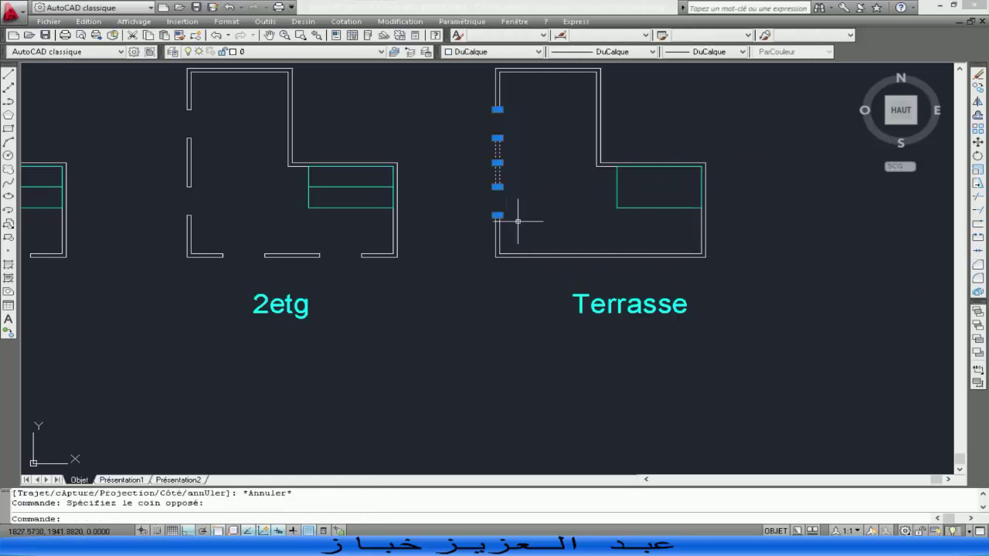
key(Delete)
- Extend the left wall's inner and outer lines in the Terrasse plan across the gap to close the wall
click(975, 209)
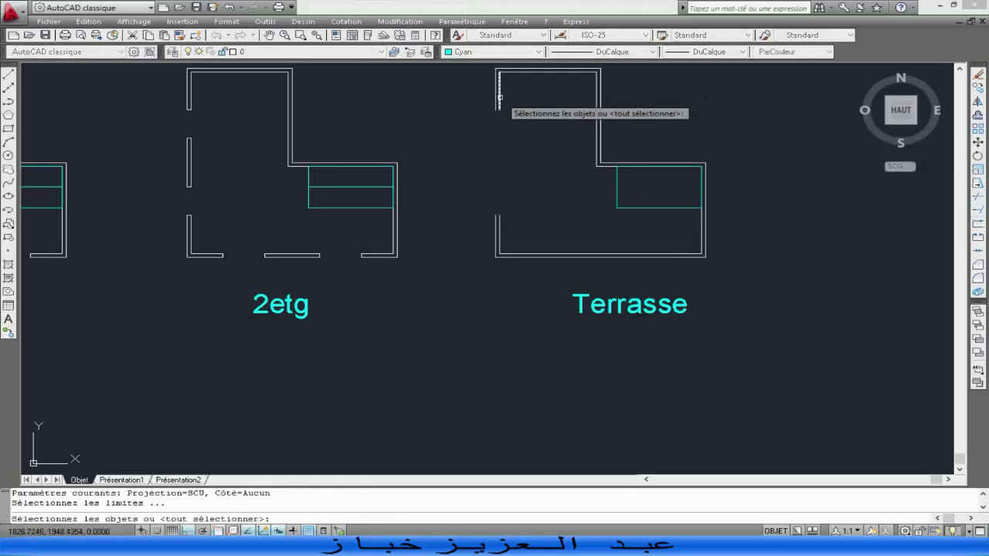
key(Return)
key(Return)
key(Return)
key(Return)
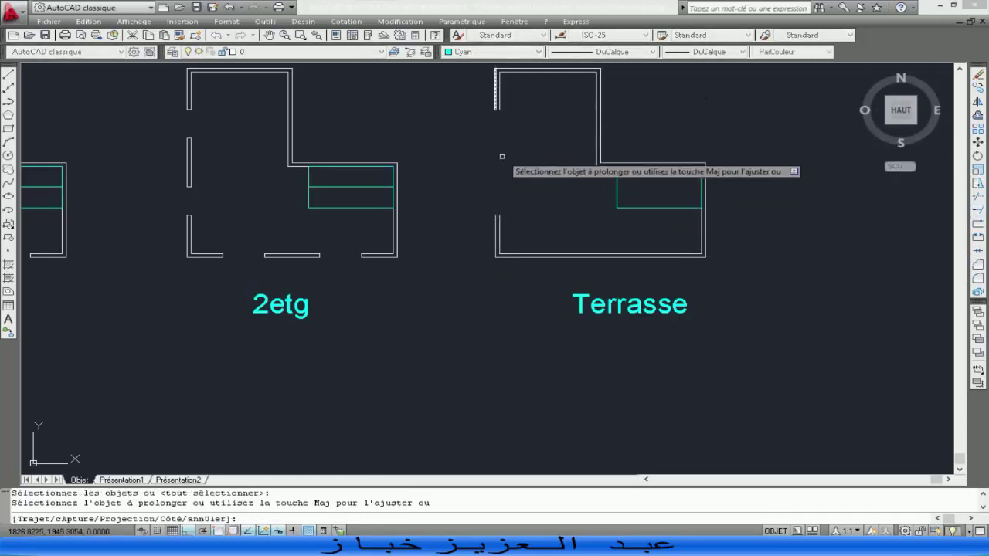
click(512, 193)
click(488, 227)
key(Escape)
scroll(464, 224, down, 3)
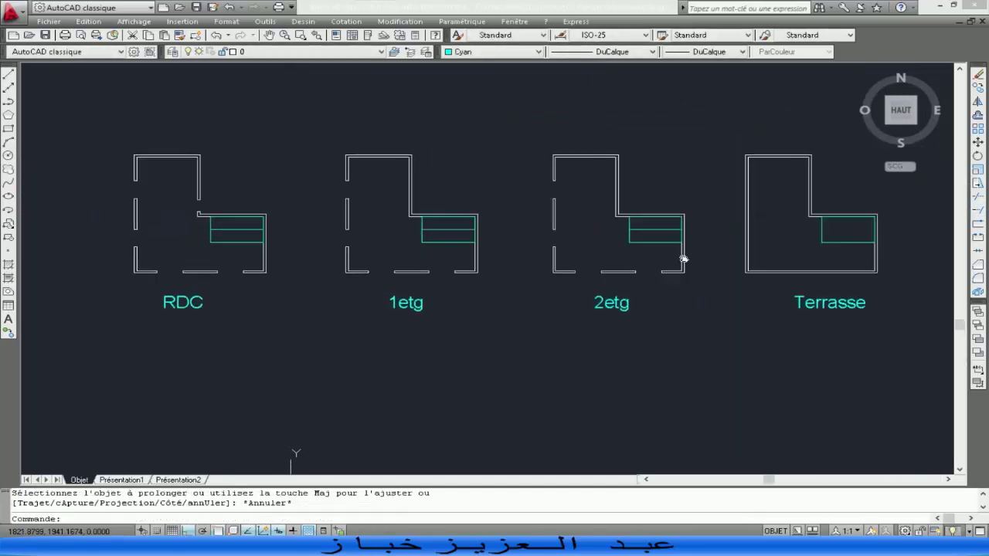
middle_drag(636, 265, 636, 281)
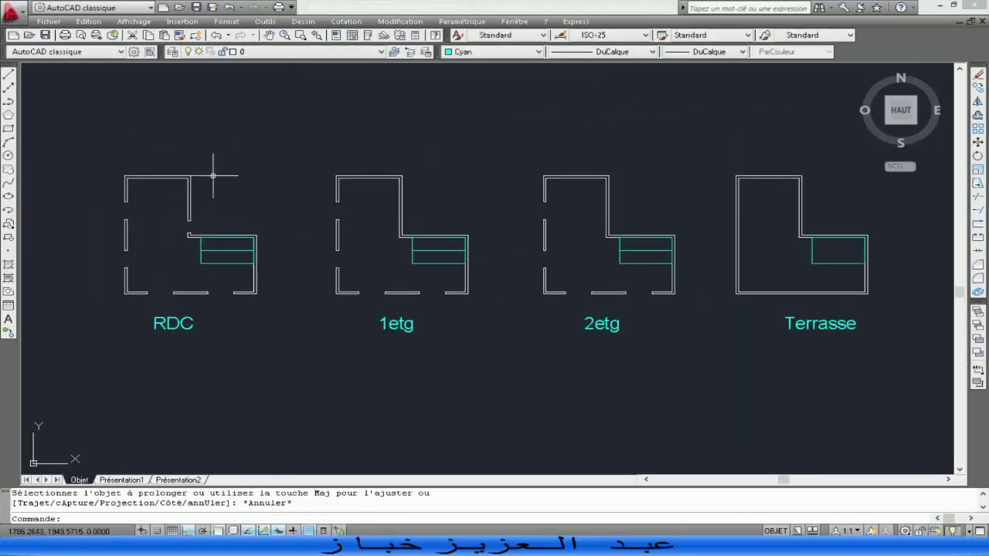
click(258, 144)
click(95, 350)
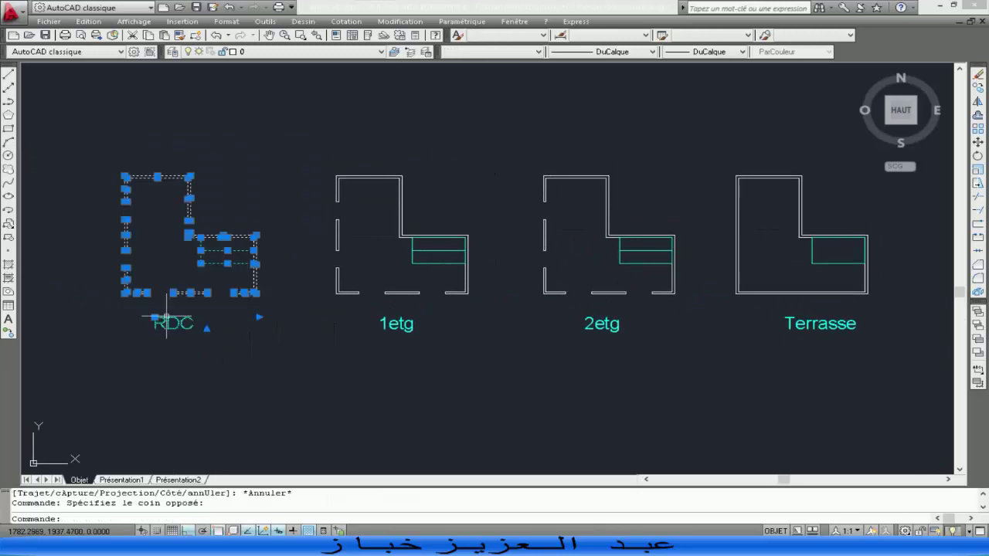
key(Escape)
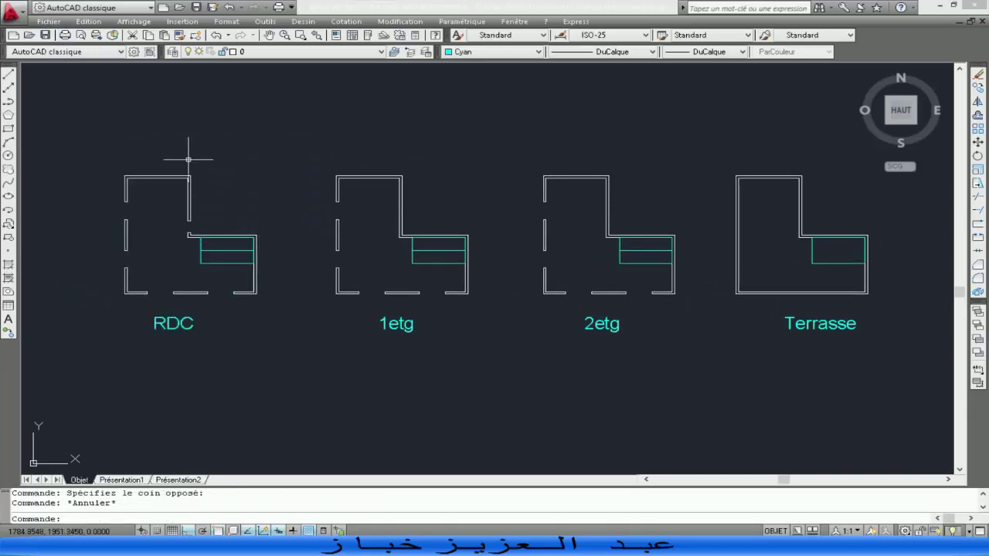
middle_drag(188, 159, 370, 226)
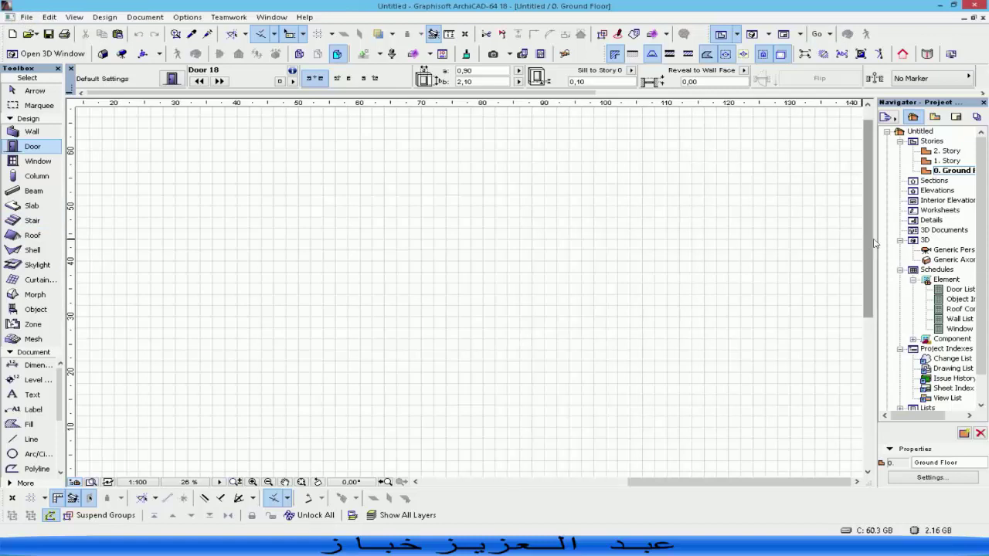
- Widen the Navigator palette to show the full names of the project map entries
drag(875, 241, 809, 237)
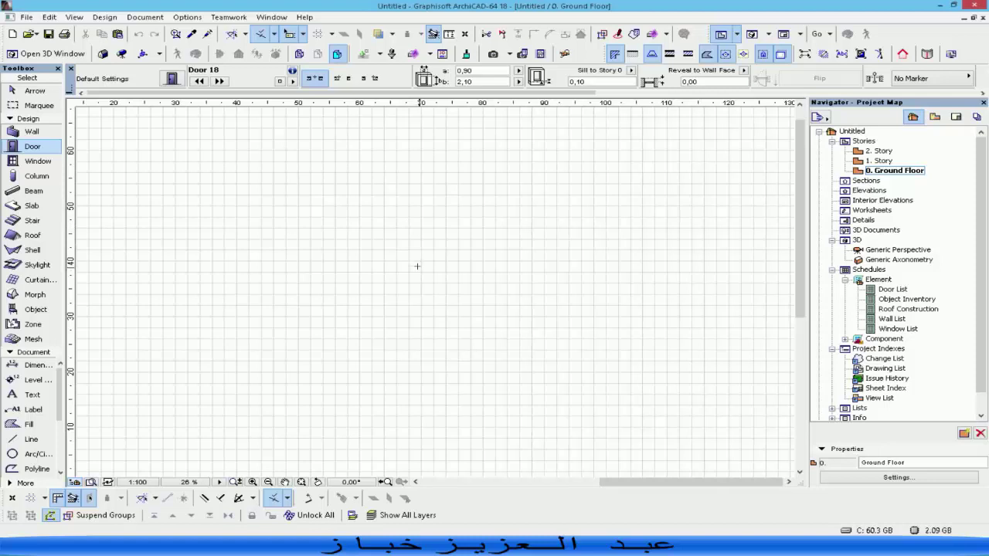
scroll(408, 261, up, 5)
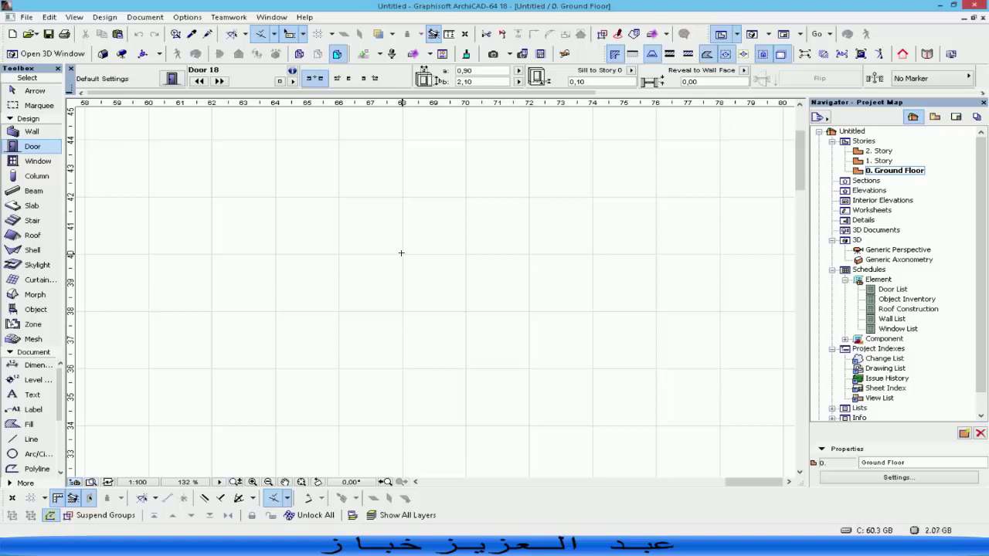
scroll(401, 253, down, 8)
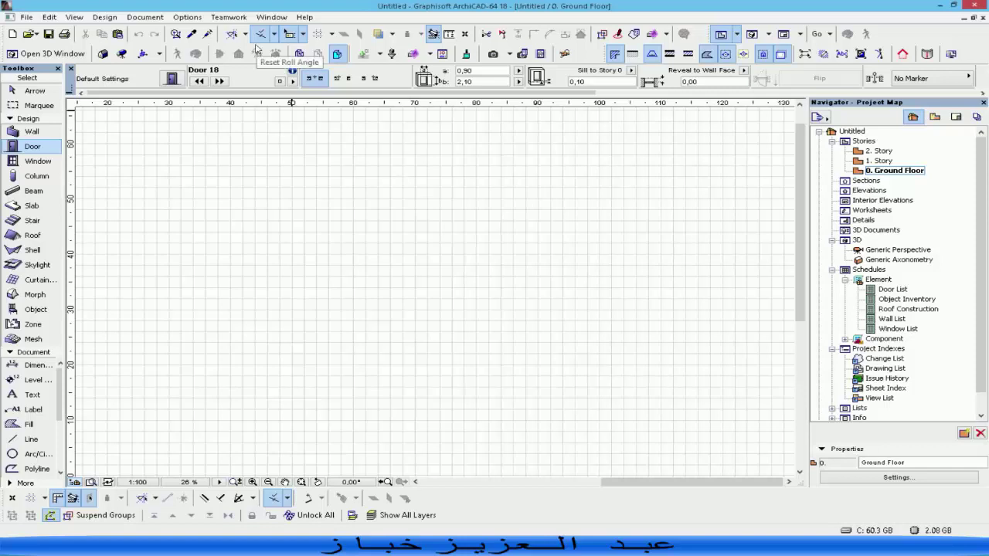
- Look through the Teamwork project commands, including the project migration options
click(240, 17)
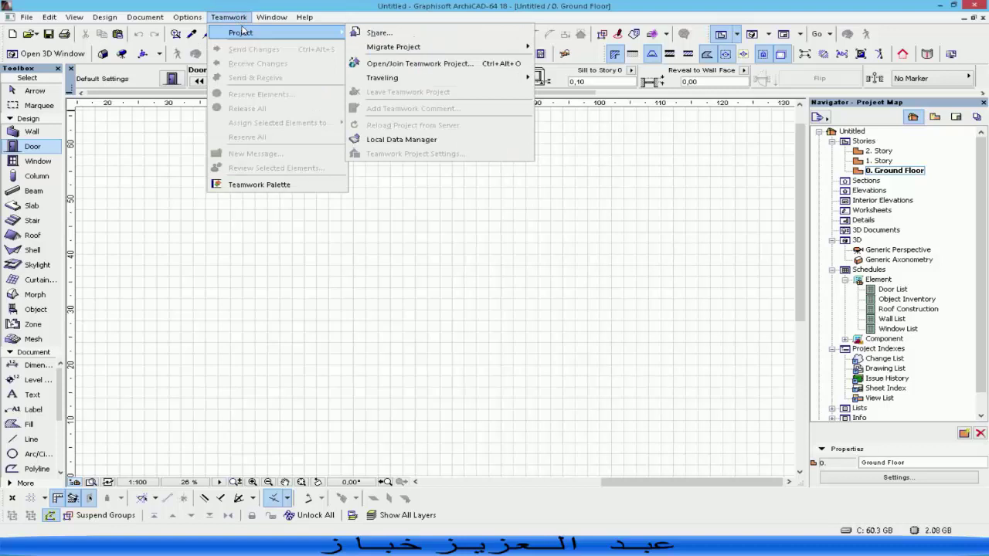
click(229, 17)
click(228, 17)
mouse_move(340, 35)
mouse_move(429, 51)
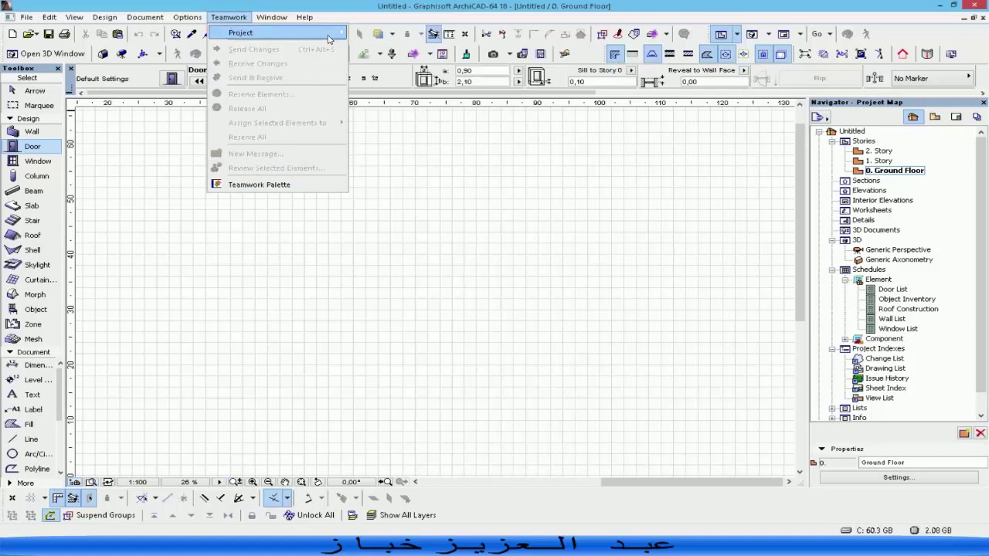
mouse_move(328, 37)
mouse_move(401, 48)
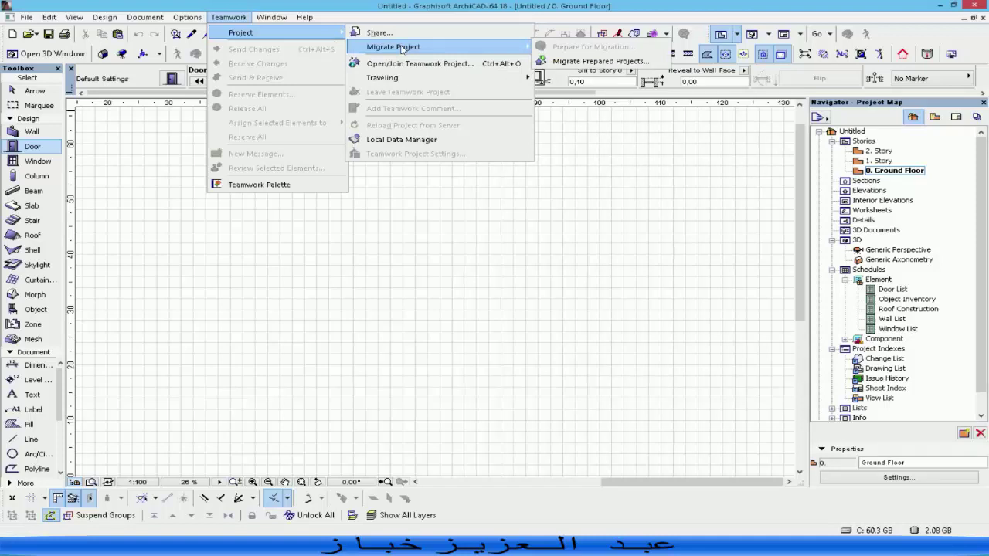
click(279, 261)
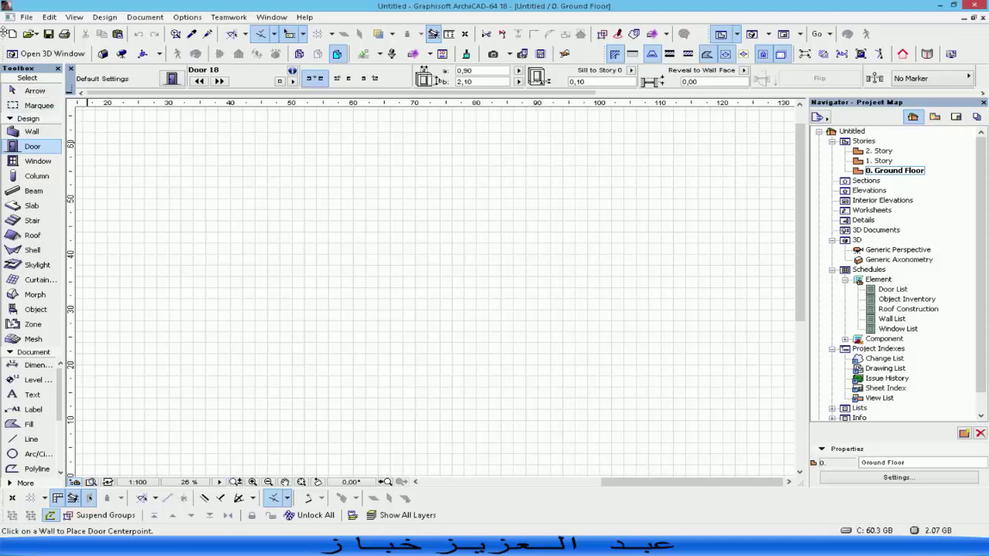
- Float the Standard toolbar over the floor plan to view its guide line options, and dock it back in its original place
drag(4, 33, 135, 266)
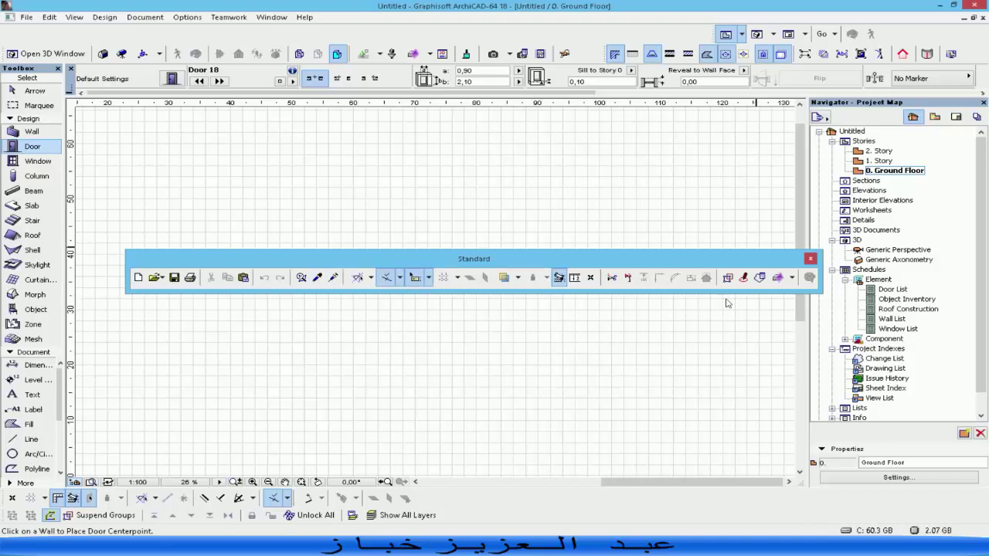
click(372, 280)
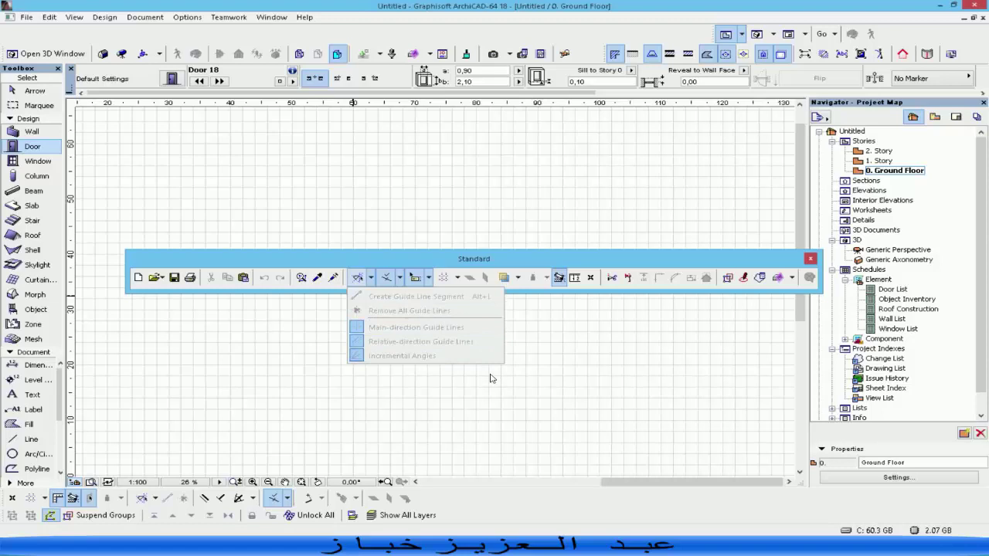
click(421, 261)
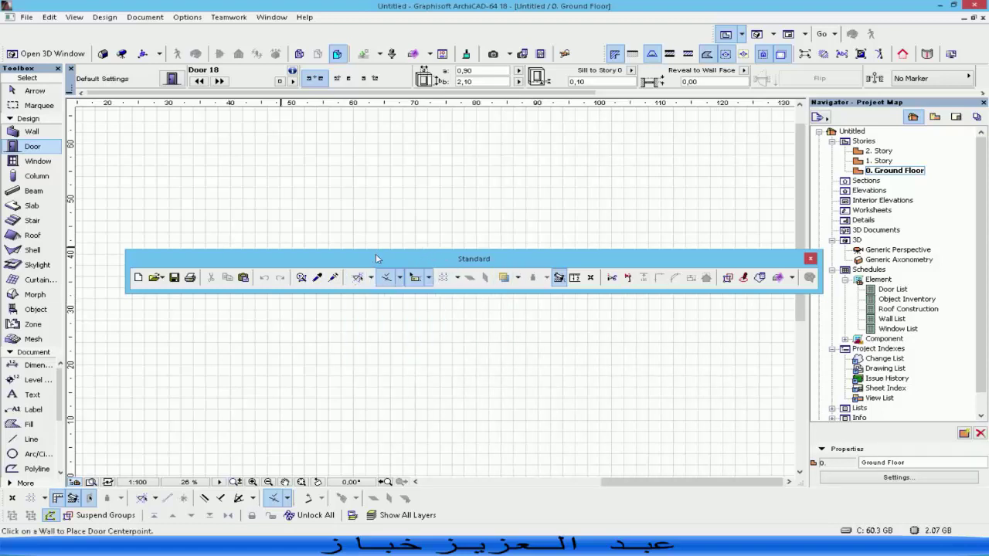
drag(375, 255, 225, 45)
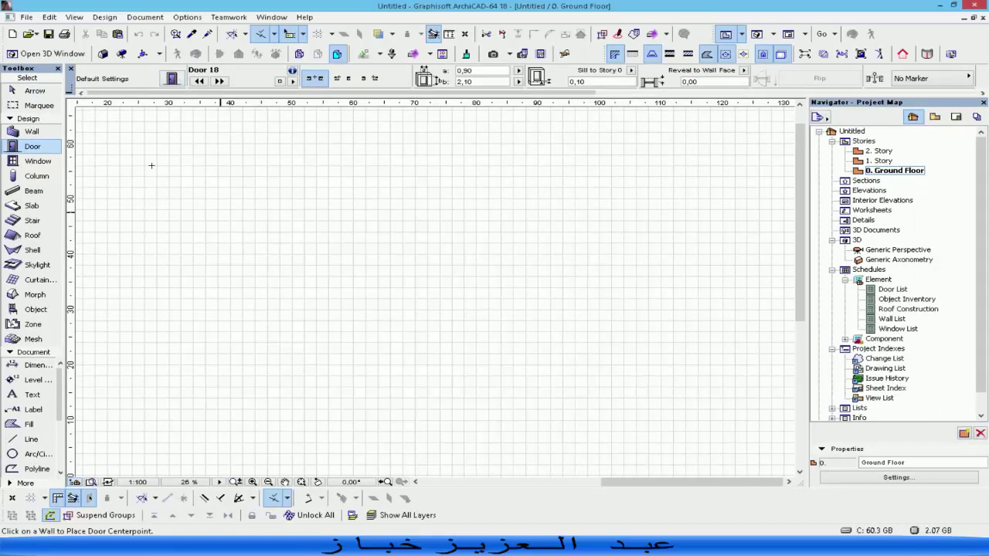
- Float the Toolbox over the floor plan and widen it to show the full tool names
drag(27, 68, 284, 115)
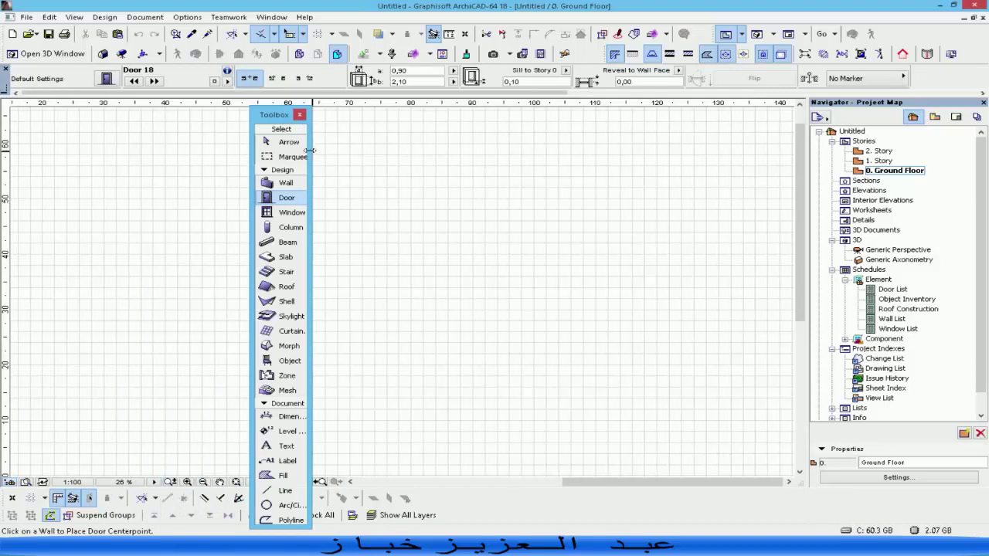
drag(310, 151, 375, 148)
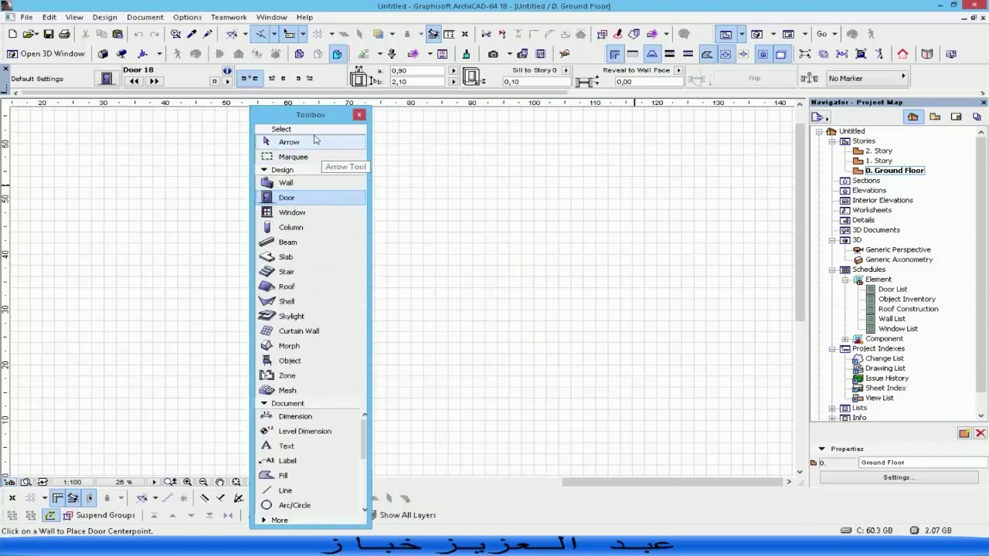
drag(291, 117, 252, 104)
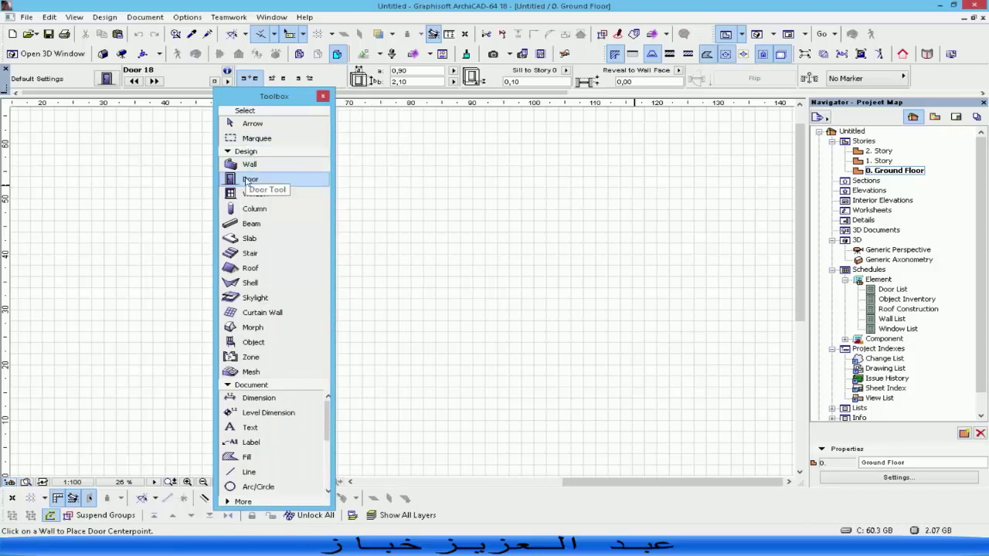
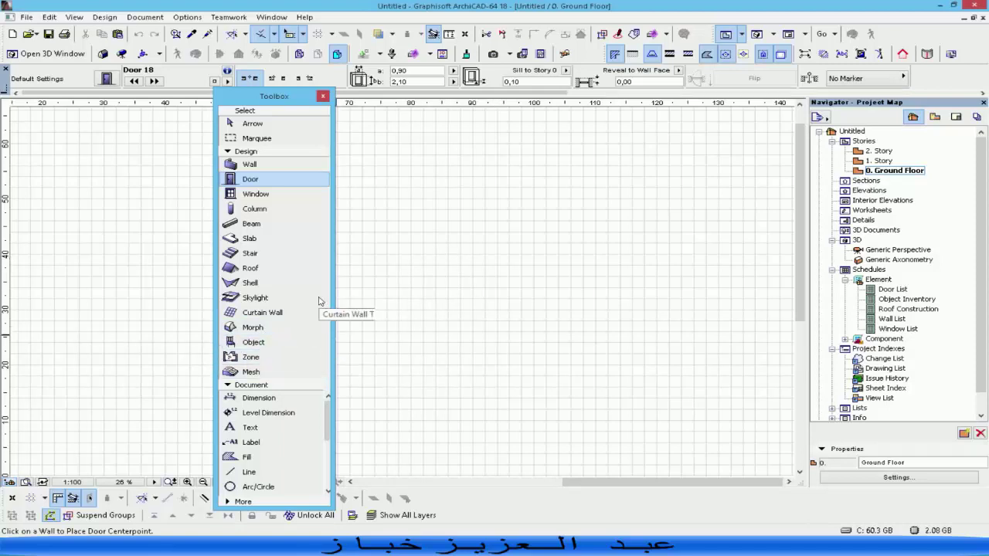
drag(272, 97, 155, 106)
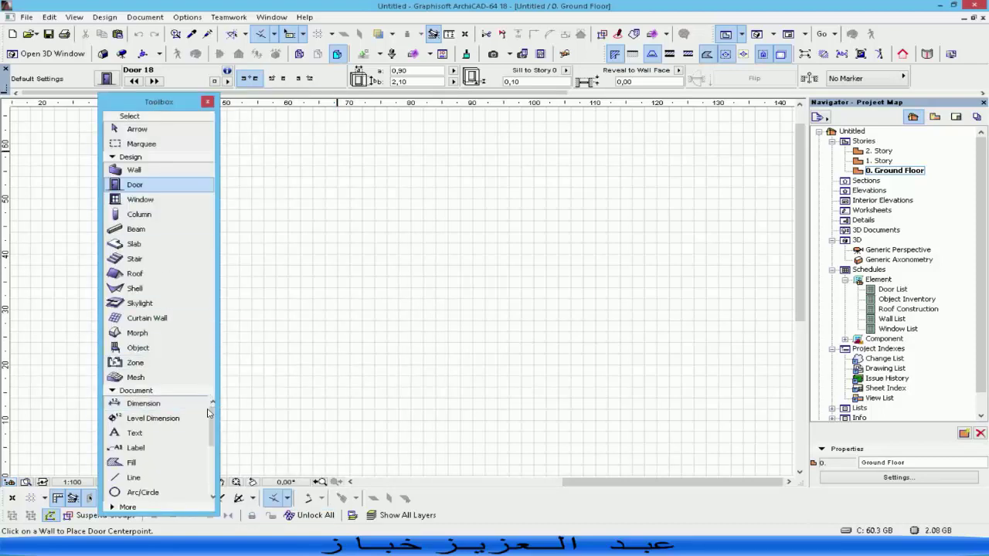
- Widen the floating Toolbox to examine its Document and More tool groups, and dock it back narrowed in its original place
drag(208, 427, 214, 487)
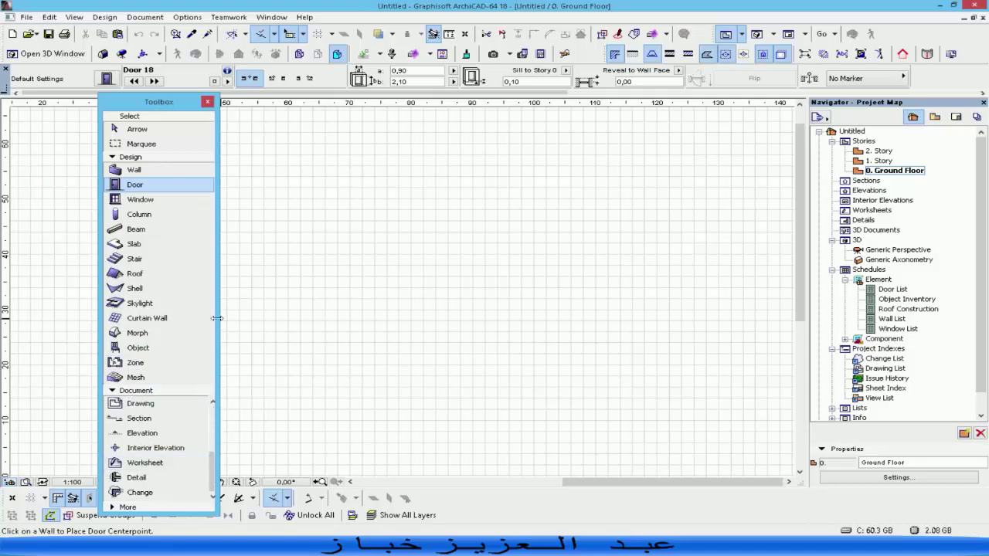
drag(218, 319, 564, 319)
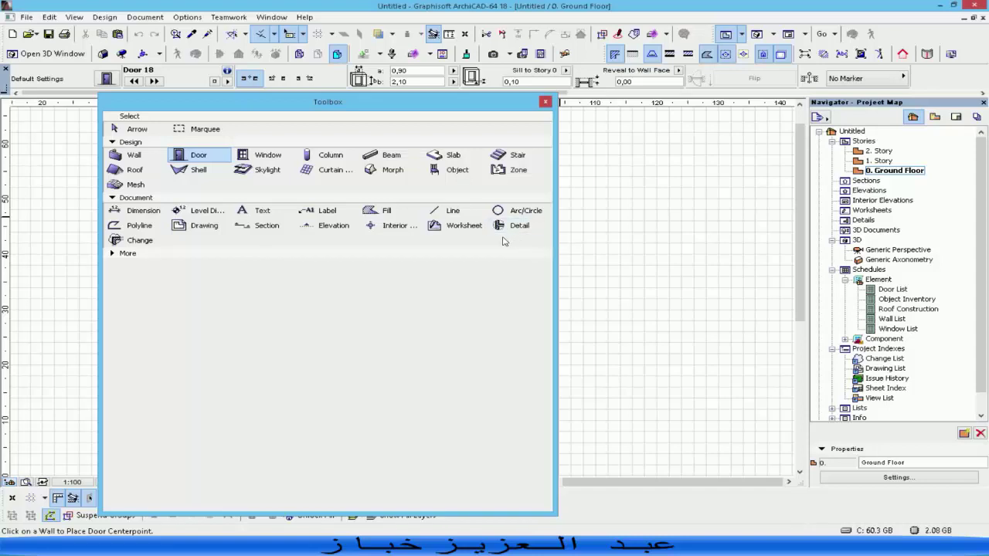
click(131, 253)
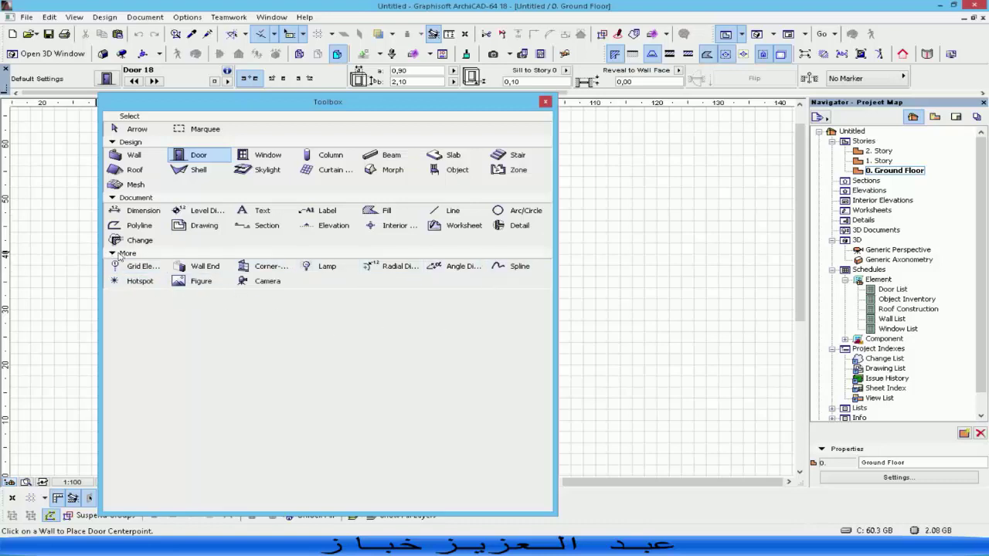
click(113, 255)
drag(555, 150, 192, 150)
drag(140, 111, 2, 98)
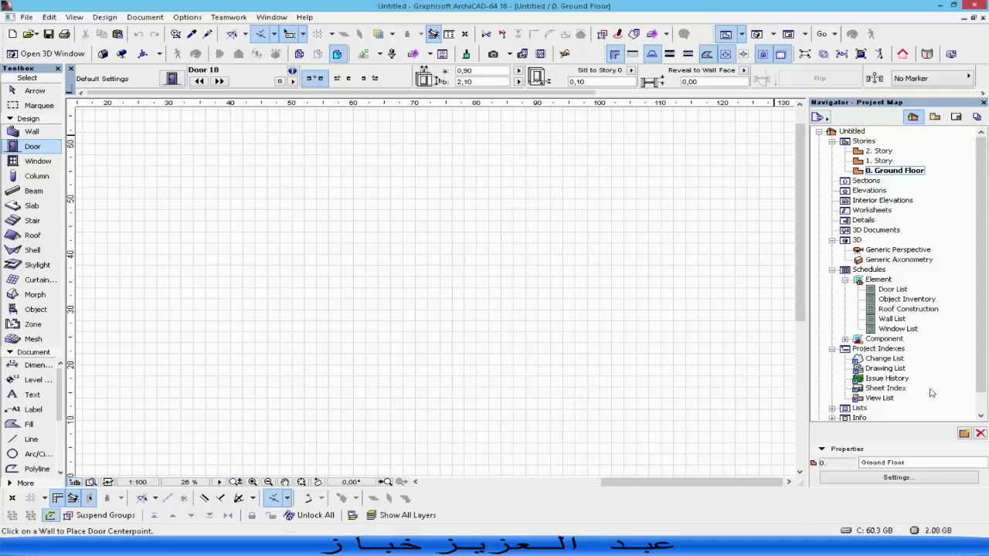
- Select the 2. Story entry in the project map and look through the remaining entries
click(877, 151)
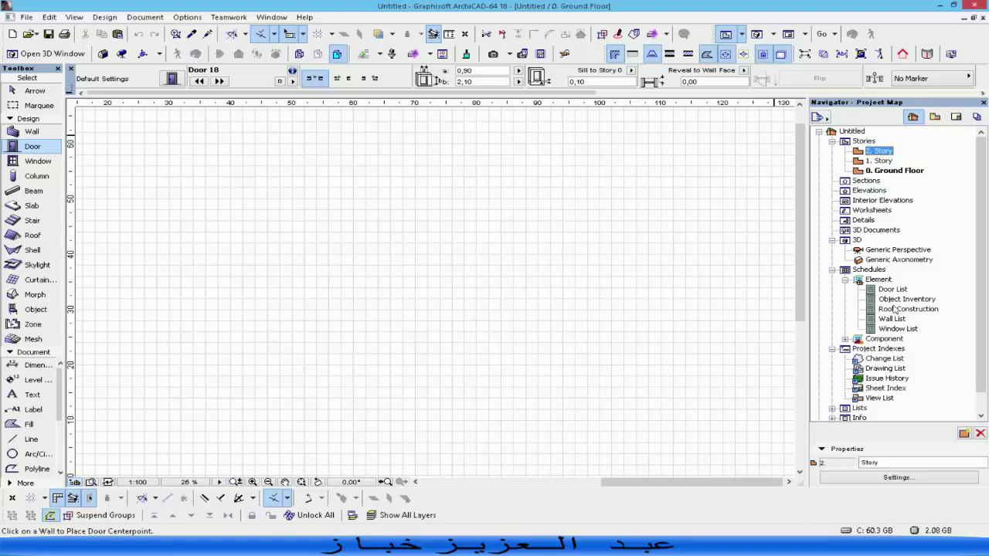
scroll(907, 371, down, 1)
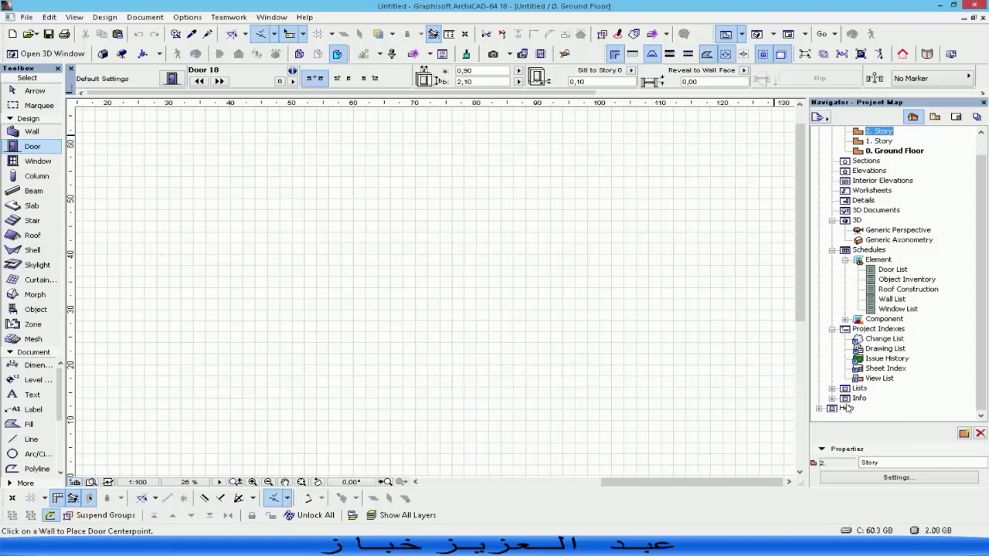
scroll(888, 359, up, 1)
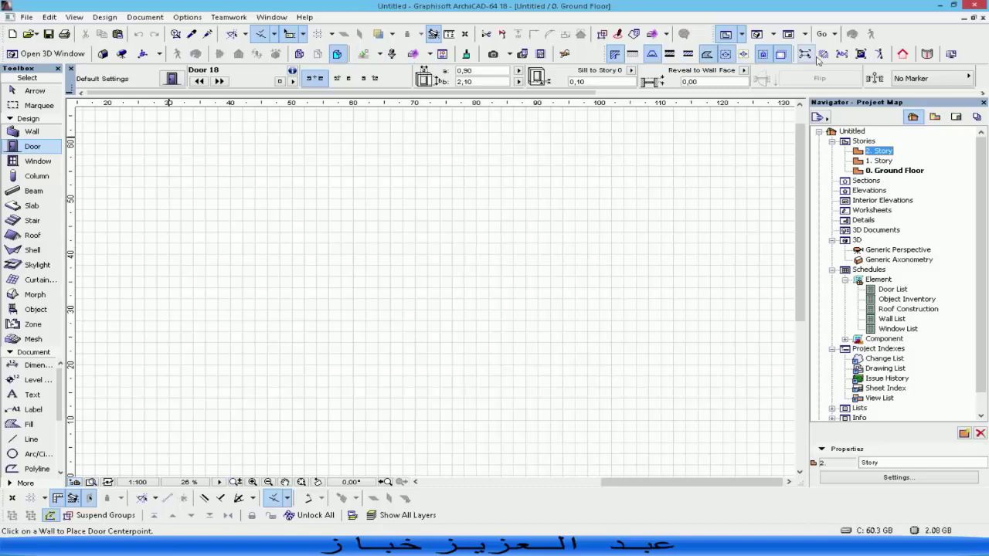
click(26, 16)
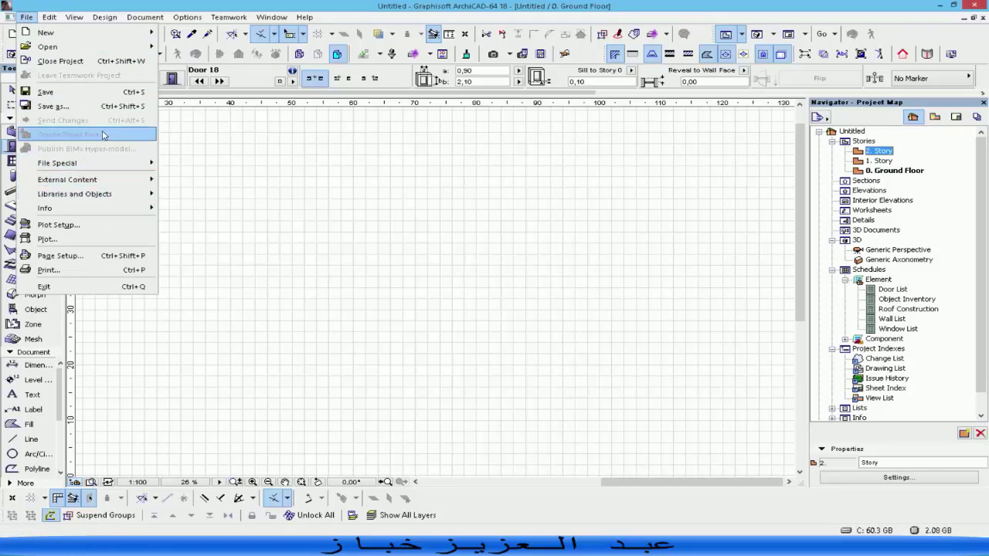
mouse_move(261, 15)
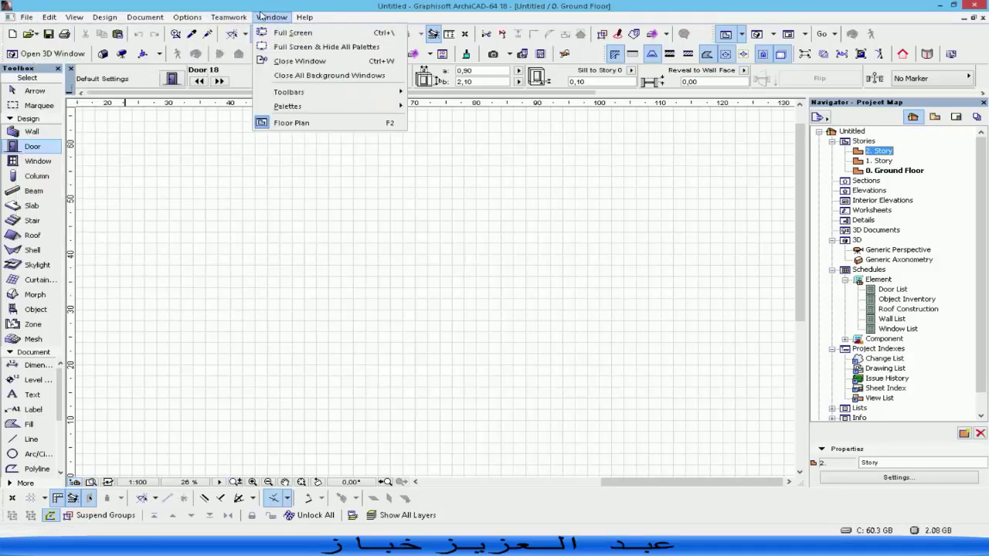
mouse_move(229, 31)
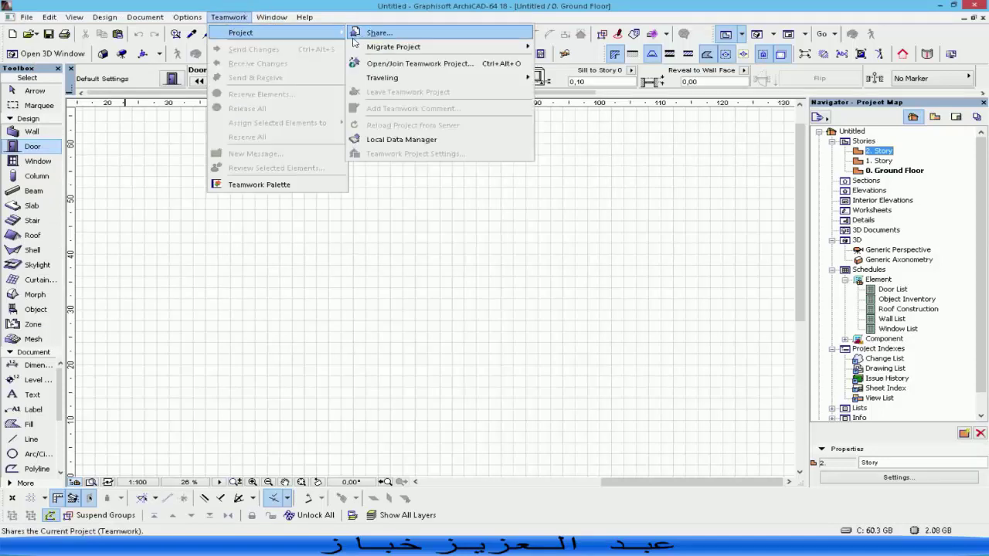
right_click(206, 277)
click(247, 209)
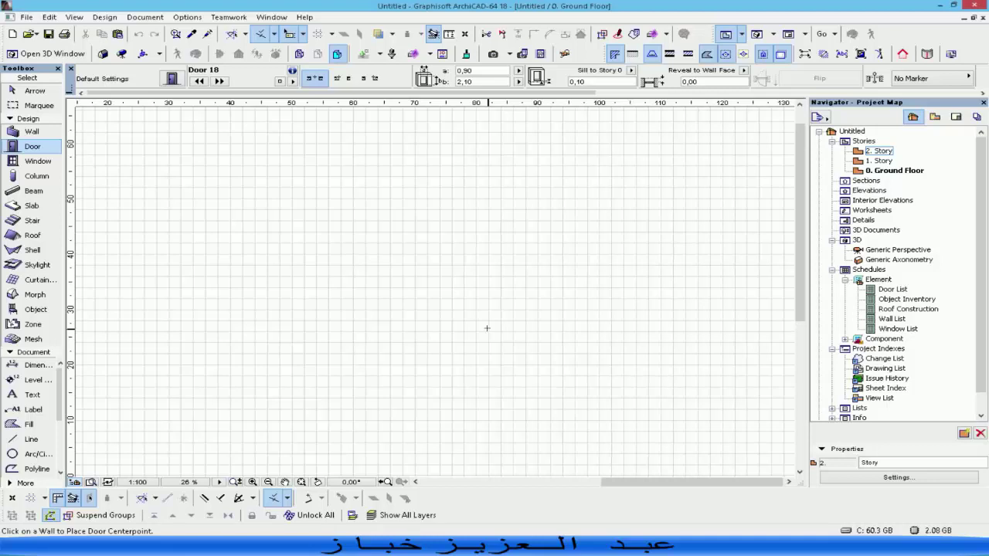
- Choose the Archicad DWG file from the Creation 2D folder to place as an external drawing
click(27, 17)
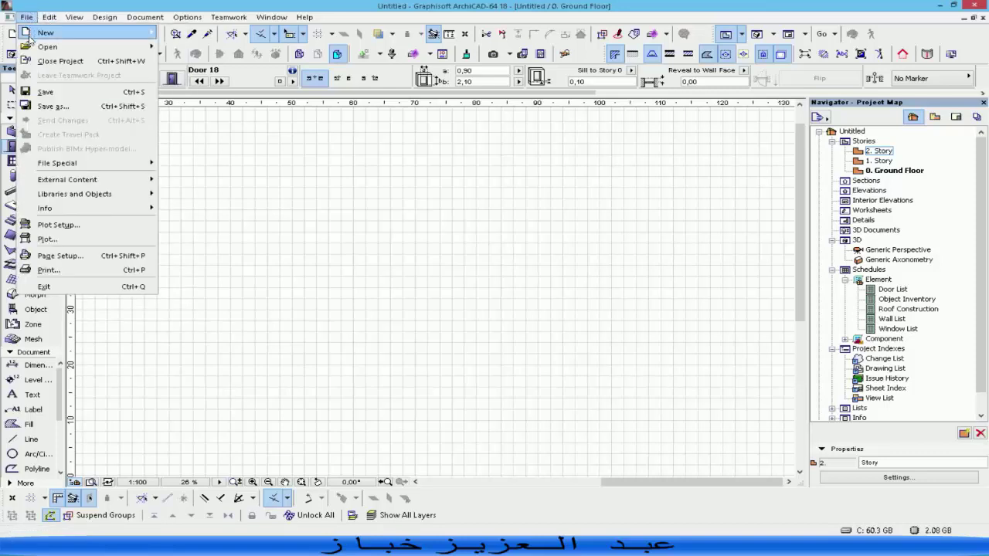
mouse_move(46, 46)
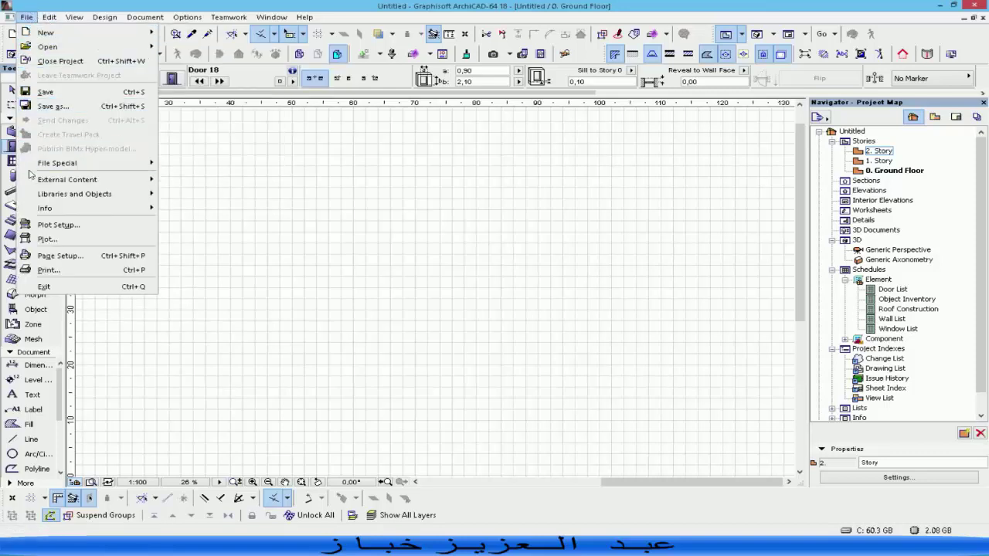
mouse_move(31, 178)
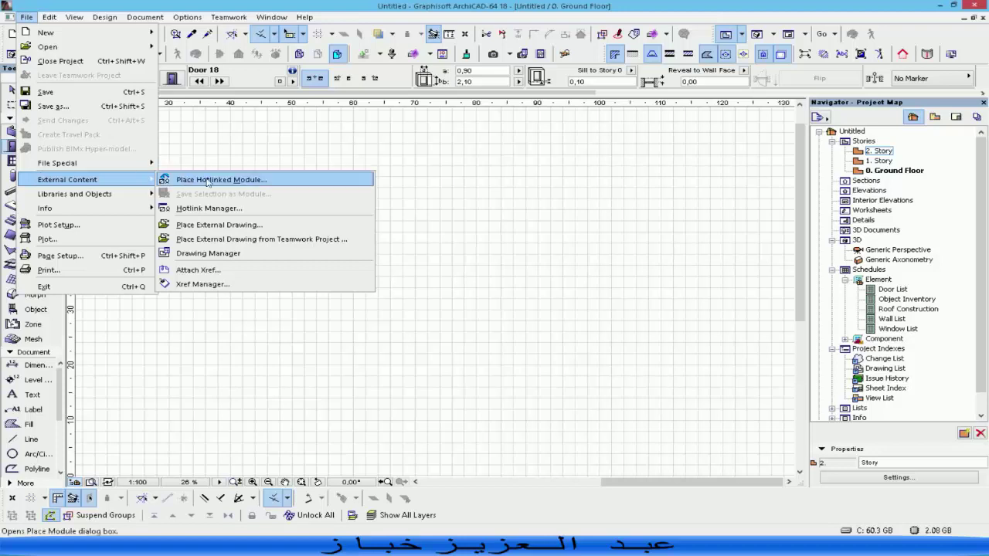
click(232, 225)
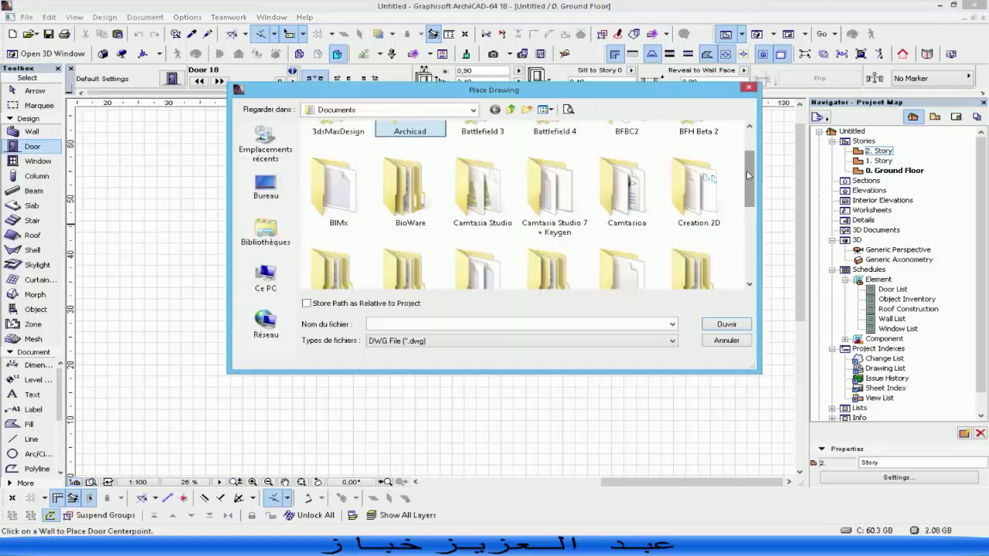
scroll(479, 178, down, 1)
double_click(707, 177)
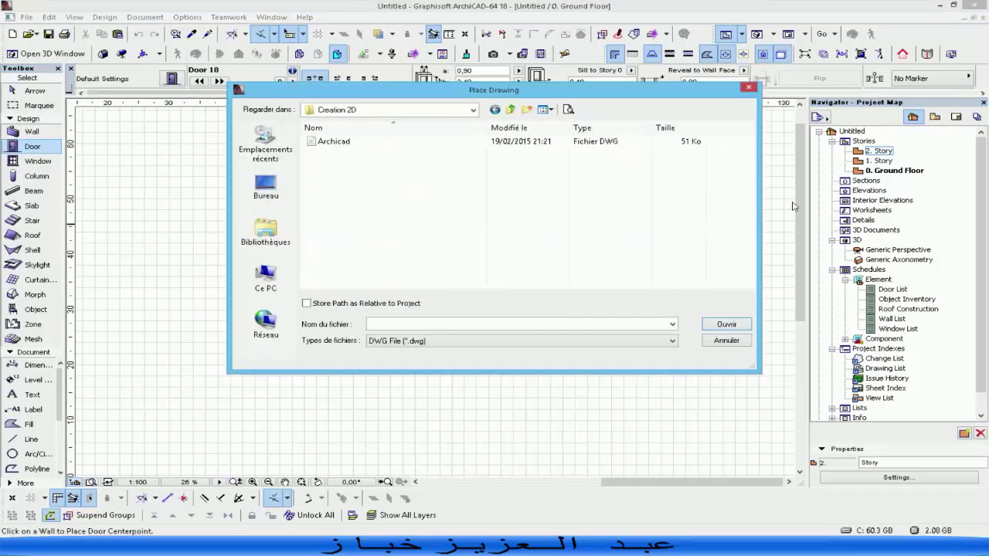
click(337, 145)
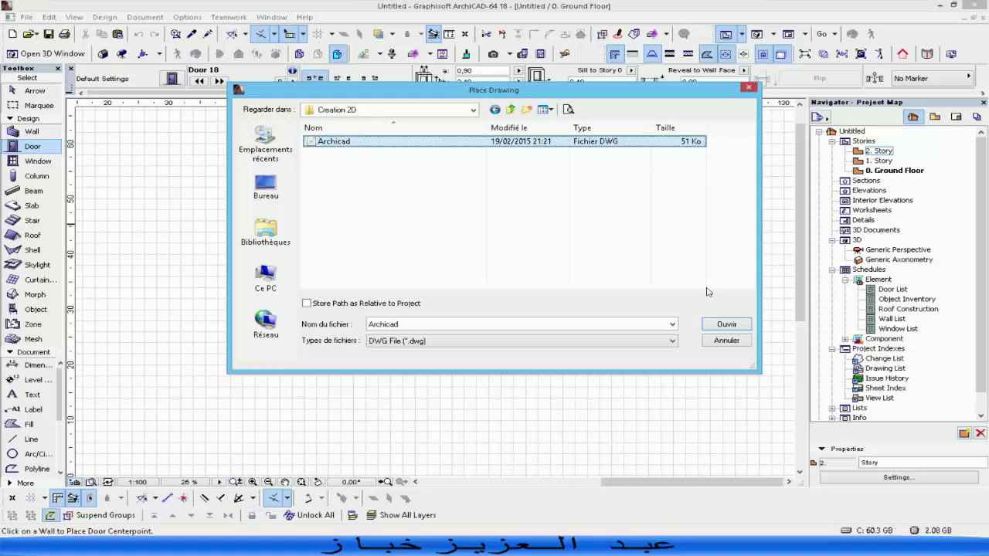
click(740, 325)
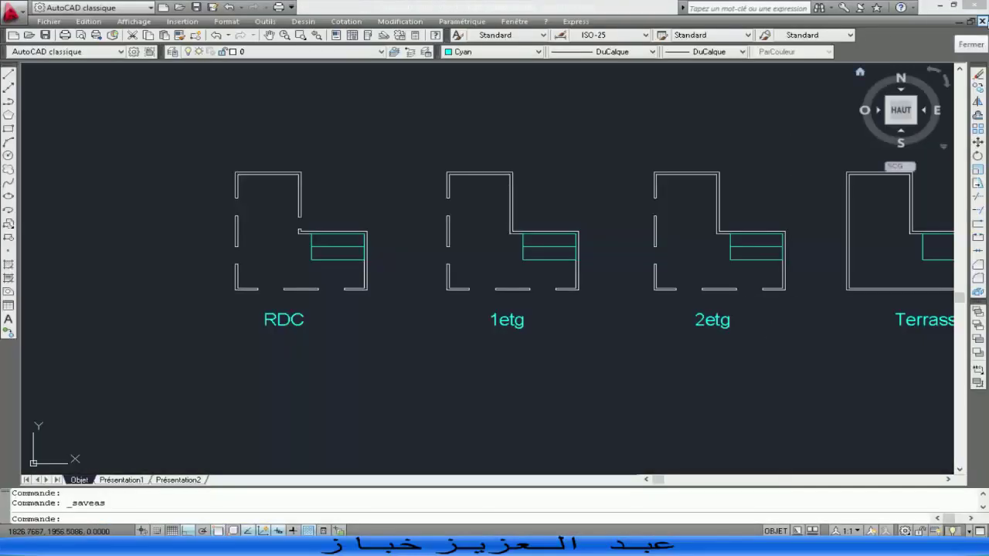
- Close the floor plan drawing in AutoCAD, and retry placing it in ArchiCAD with one drawing unit set to 1 meter
click(982, 21)
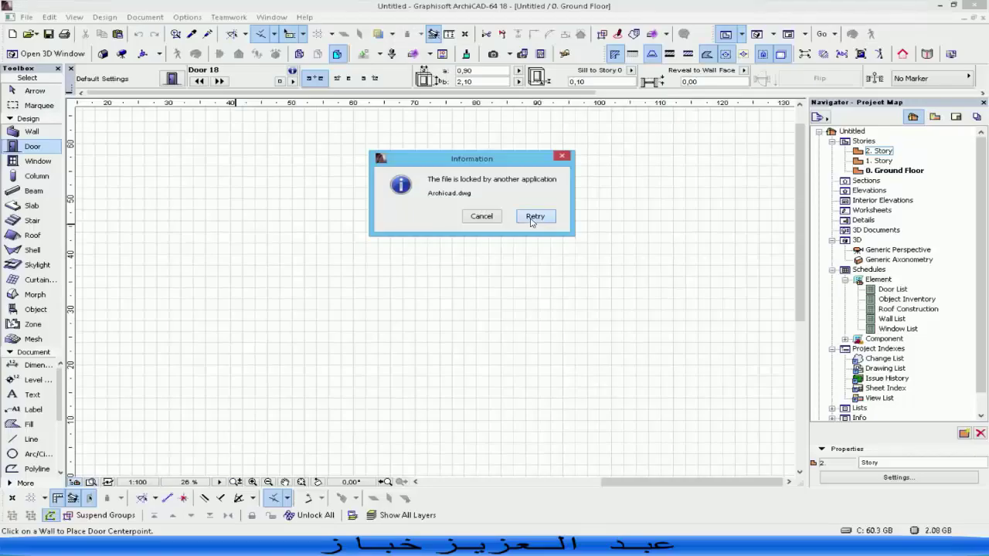
click(532, 215)
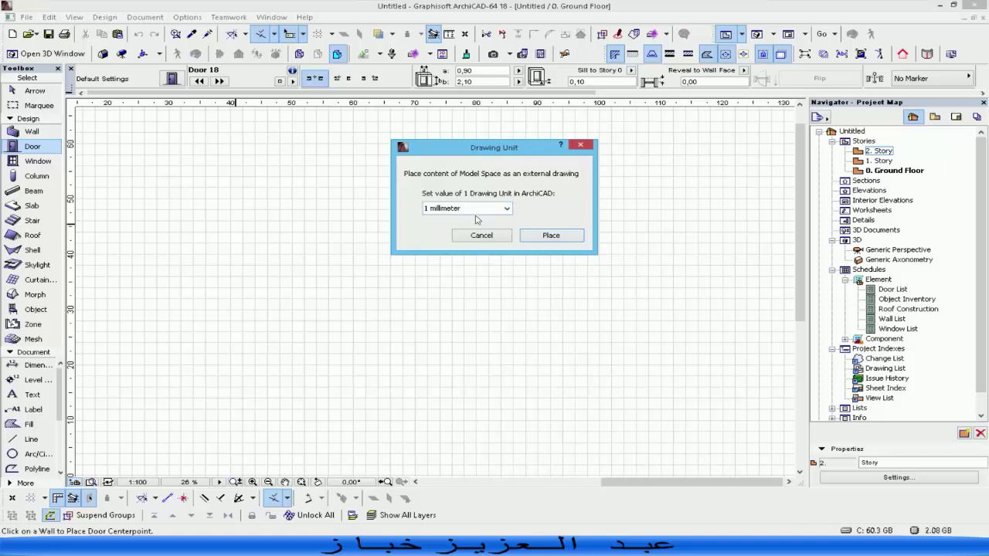
click(507, 209)
click(443, 222)
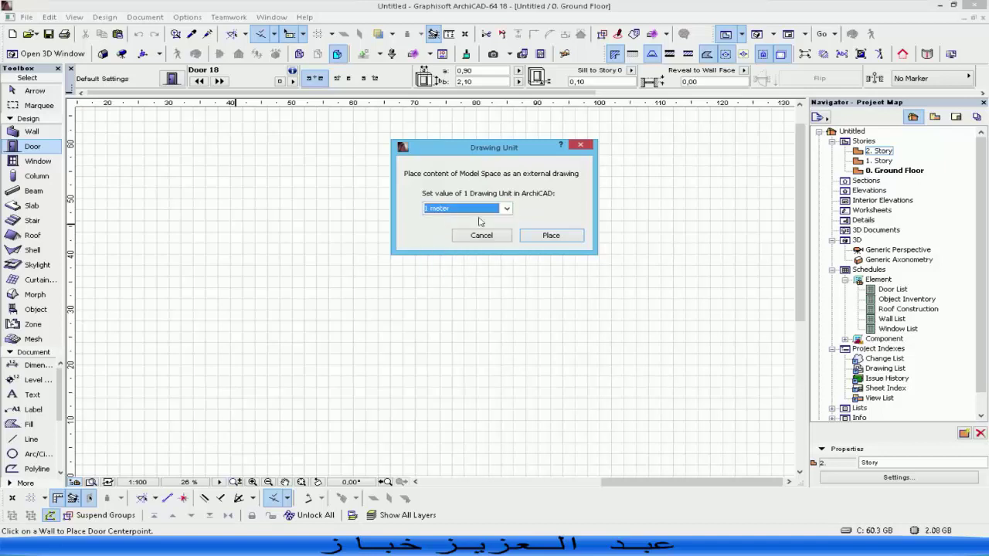
click(549, 236)
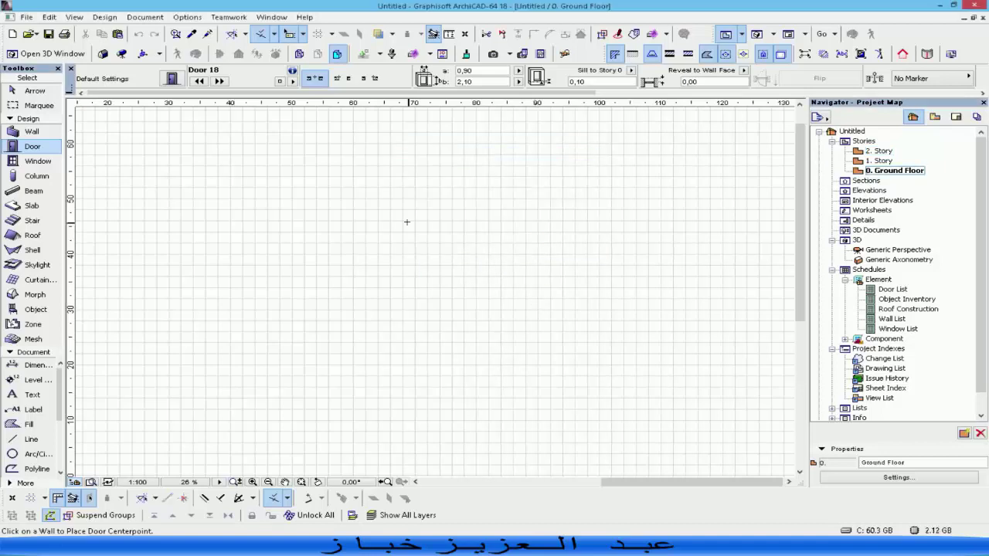
- Place the Archicad DWG as an external drawing in the middle of the ground floor plan, with one drawing unit equal to 1 meter
click(48, 17)
mouse_move(26, 17)
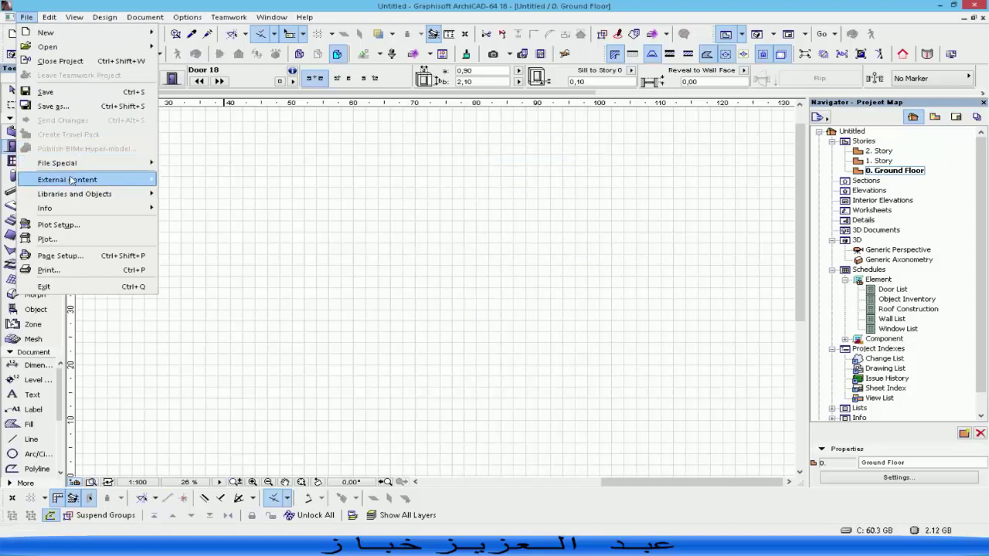
mouse_move(70, 179)
click(348, 223)
key(Return)
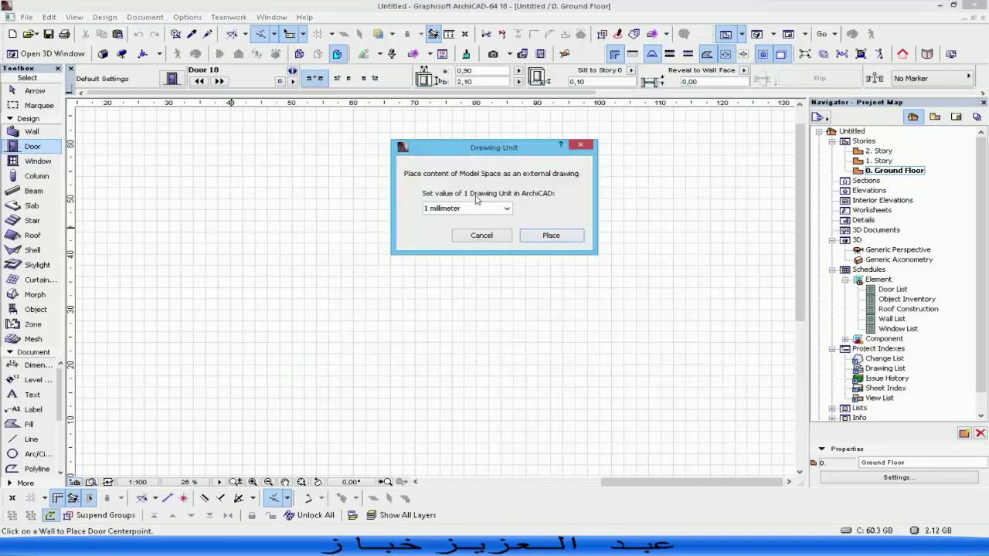
click(477, 209)
click(447, 226)
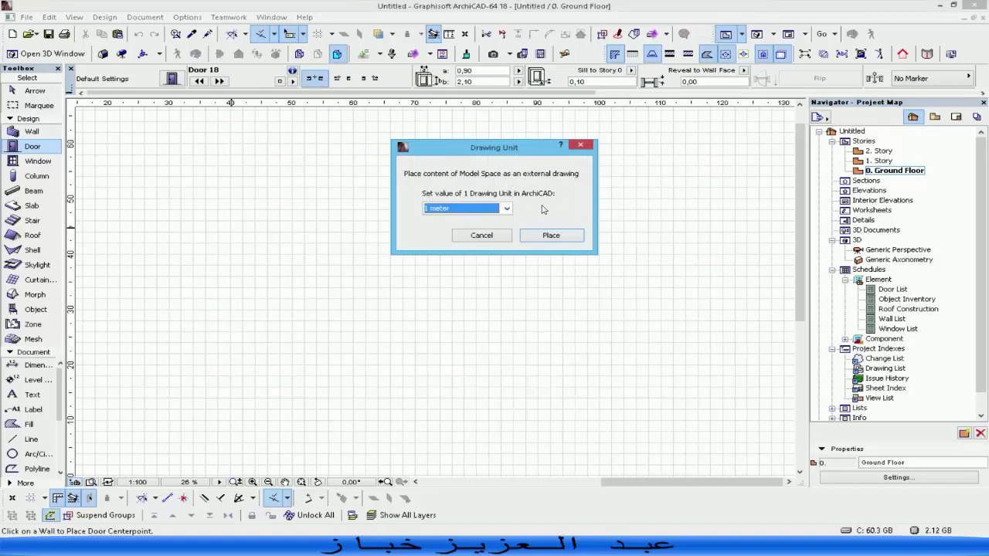
click(471, 211)
click(452, 222)
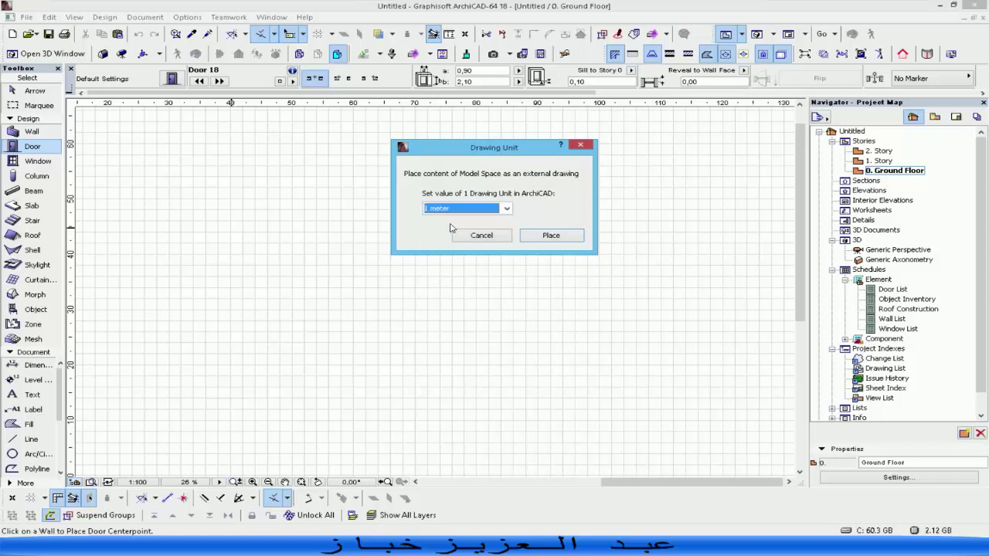
click(544, 239)
click(413, 260)
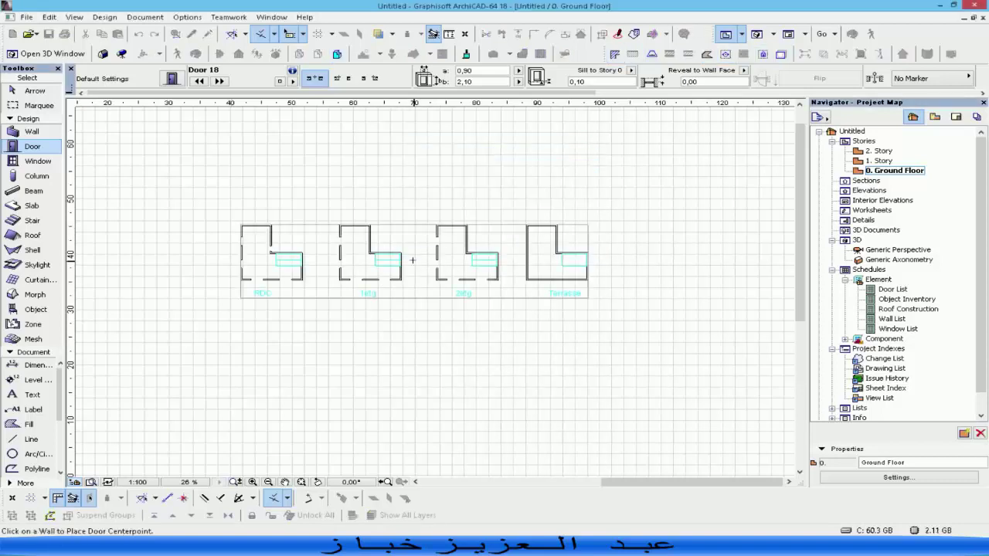
scroll(344, 271, up, 2)
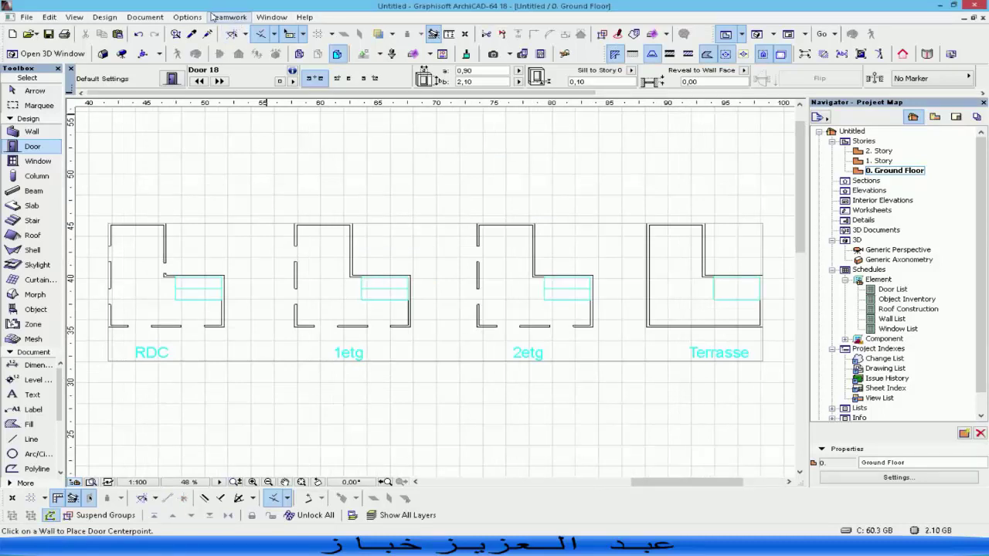
- Set the project's working units to meter with 2 decimals for the model and decimal degrees for angles
click(187, 17)
mouse_move(231, 158)
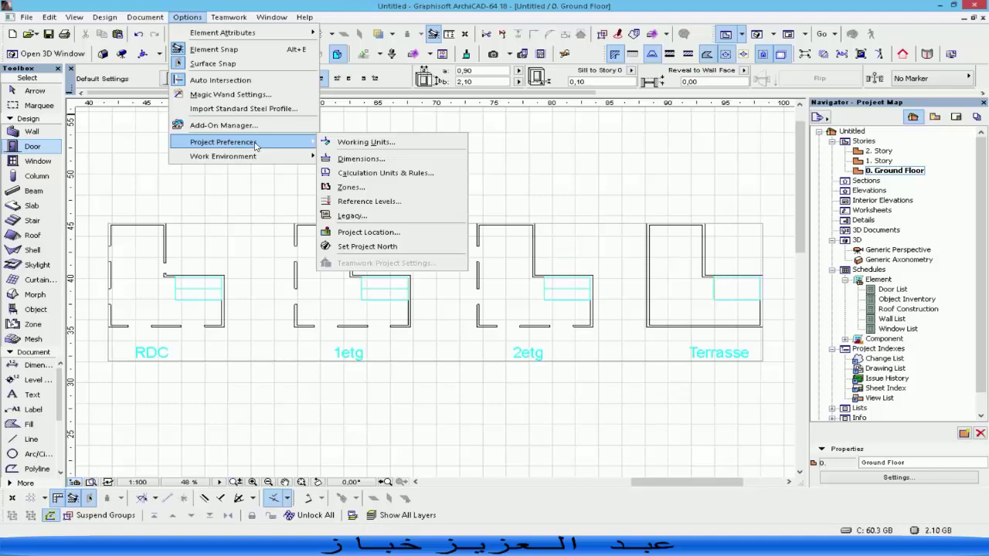
click(406, 144)
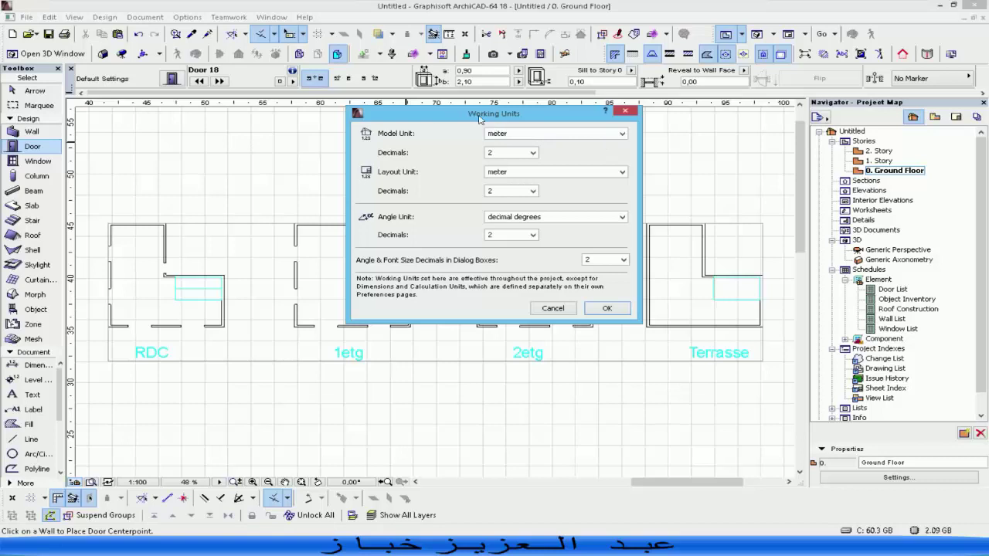
click(539, 136)
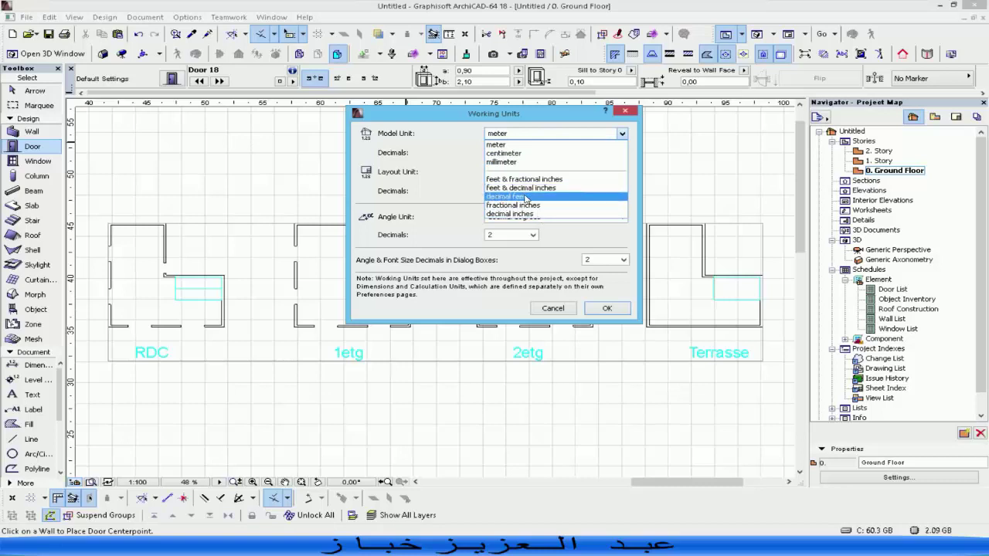
click(488, 144)
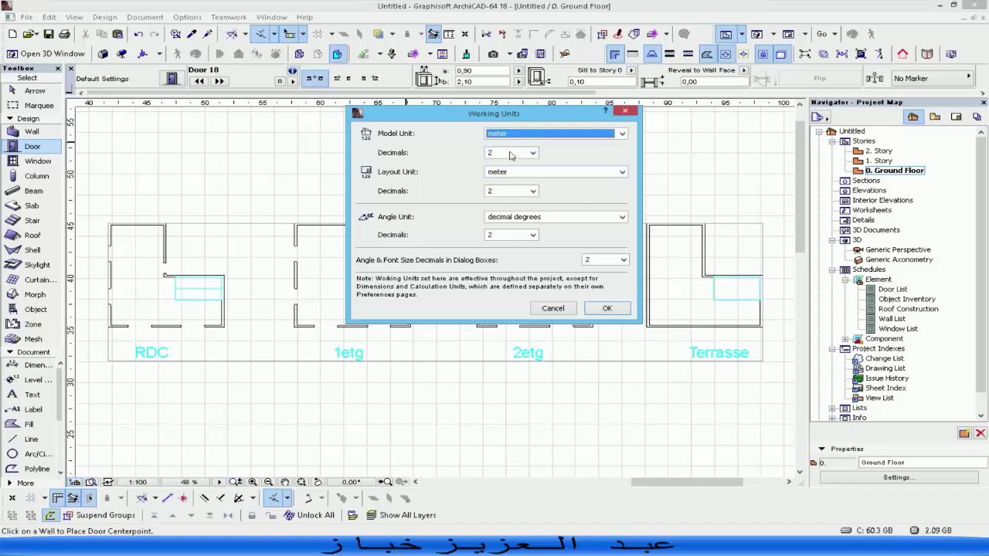
click(510, 154)
click(488, 183)
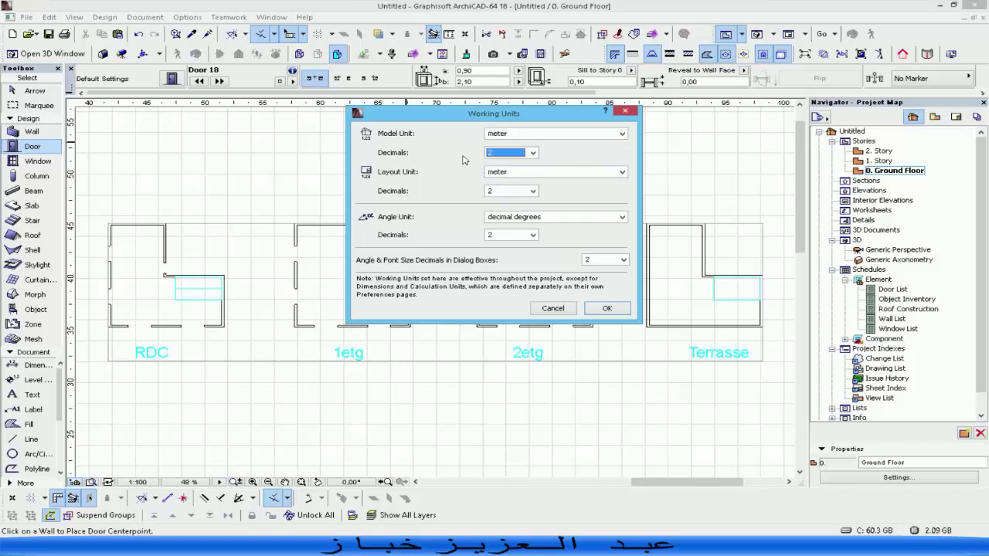
click(523, 154)
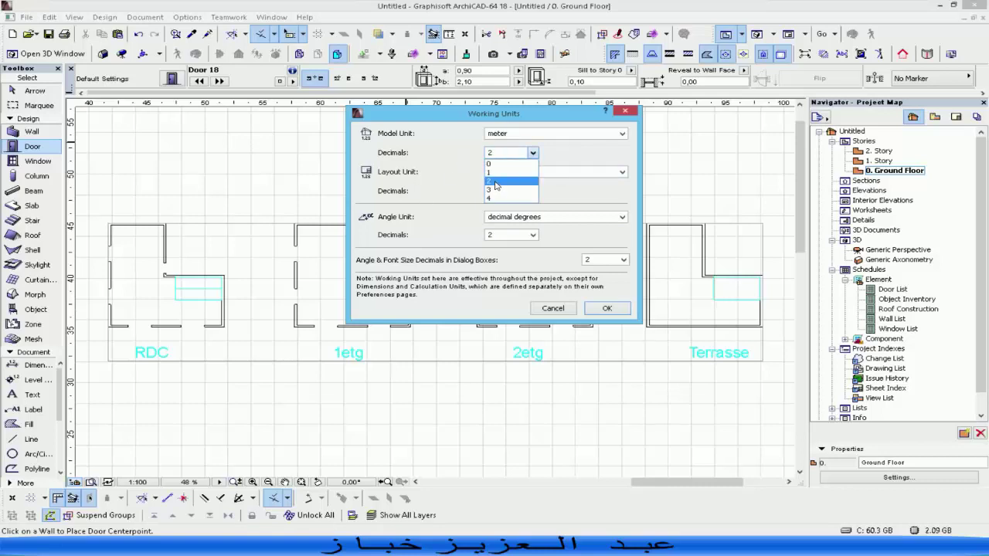
click(495, 182)
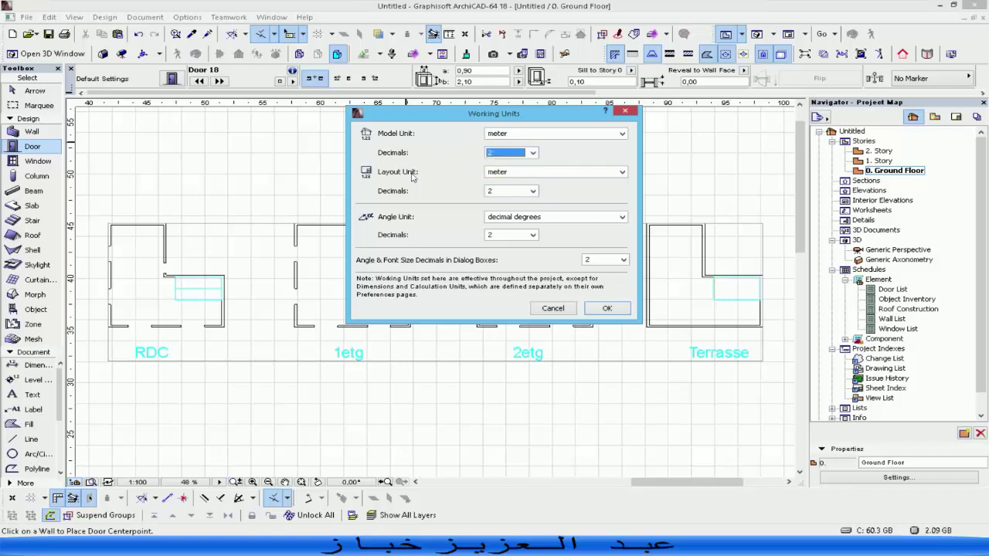
click(520, 219)
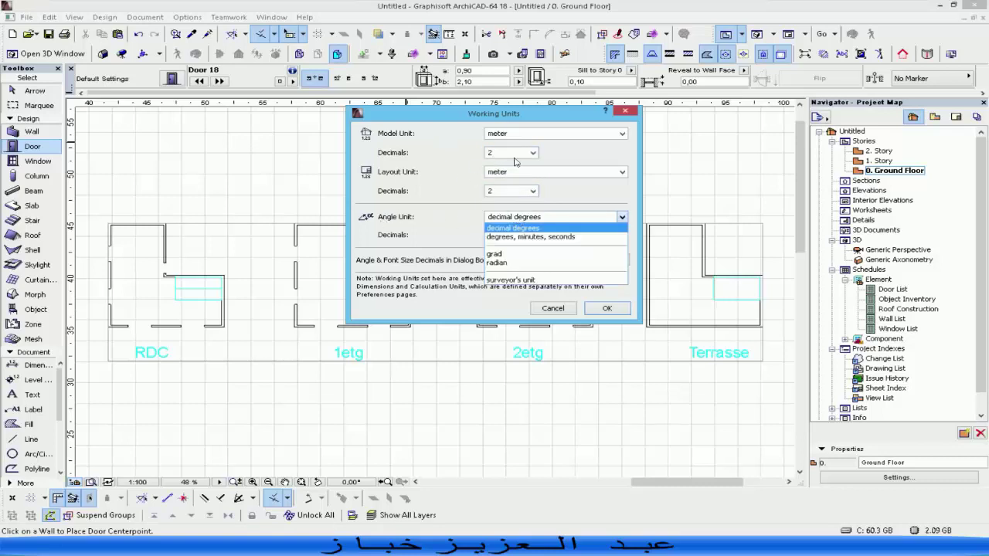
click(433, 206)
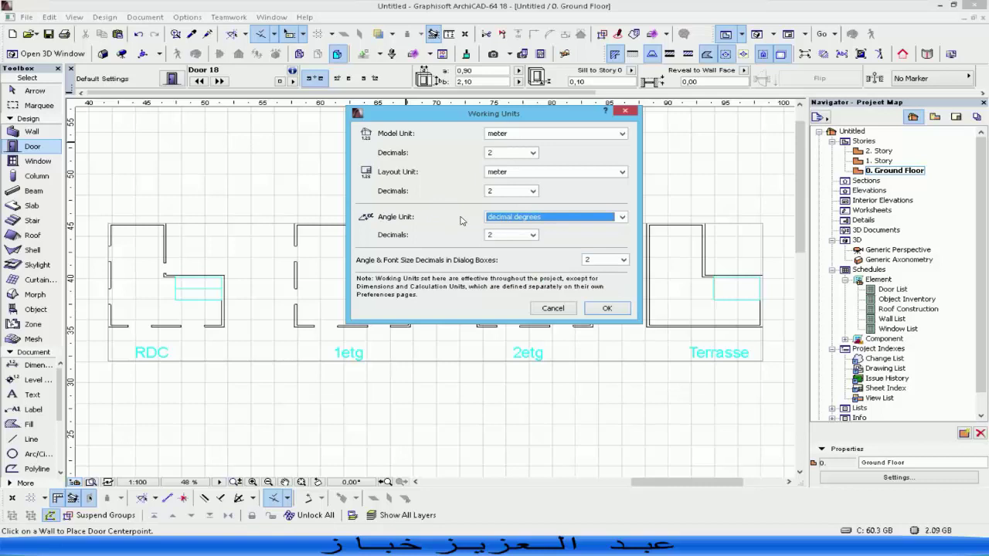
click(607, 309)
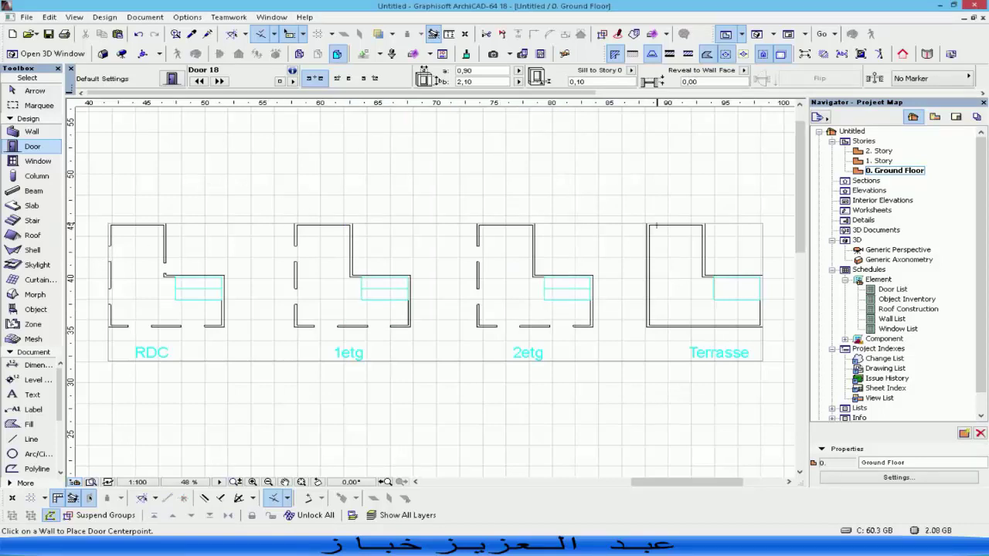
- Leave the Door tool and select the placed floor plan drawing by its frame
key(Escape)
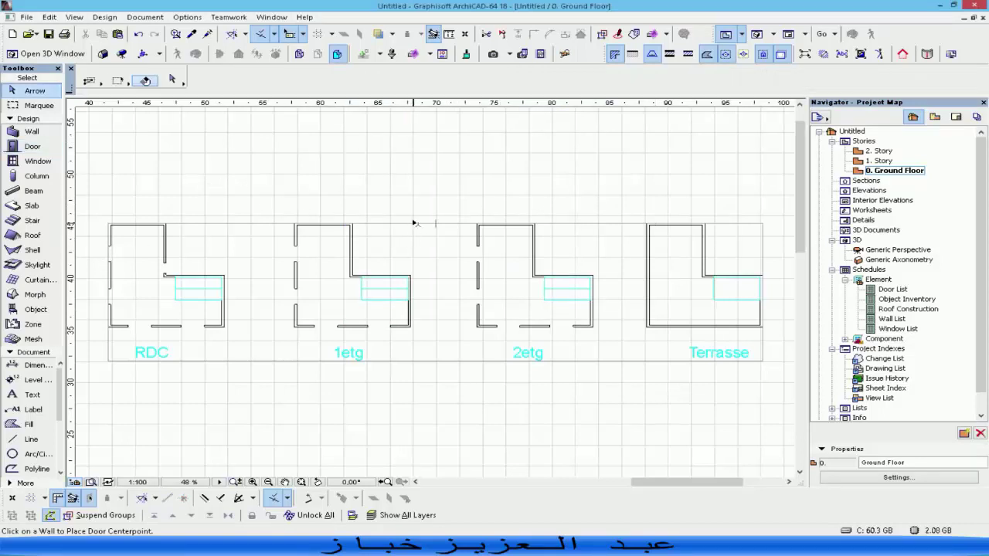
click(415, 224)
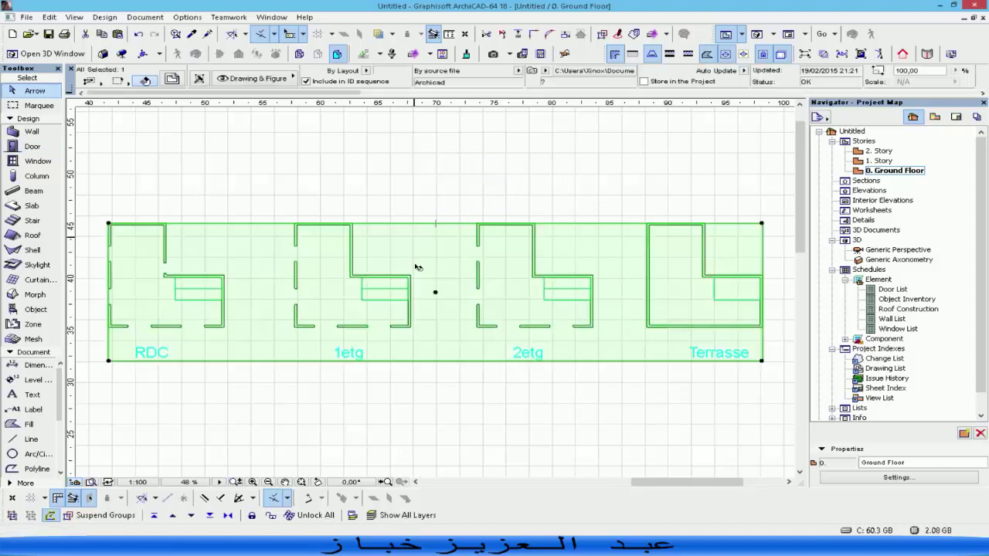
- Try extending the drawing frame from its upper-right corner to above the plans, and undo the change
click(761, 224)
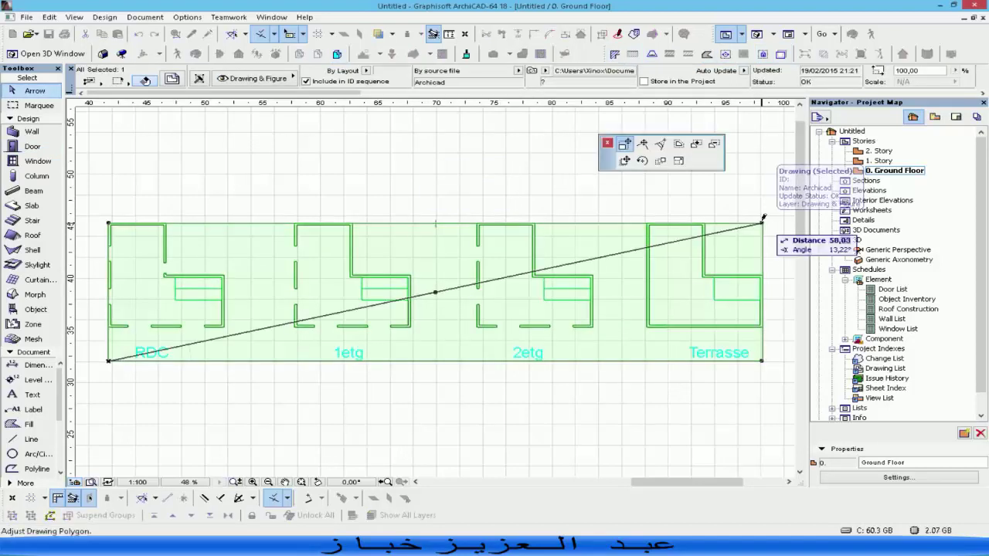
click(772, 169)
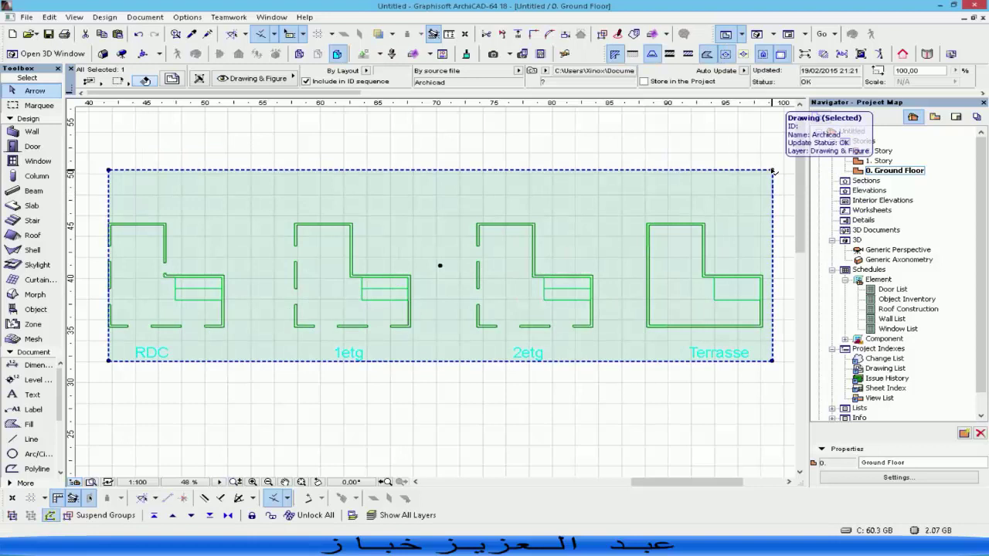
click(773, 170)
key(Escape)
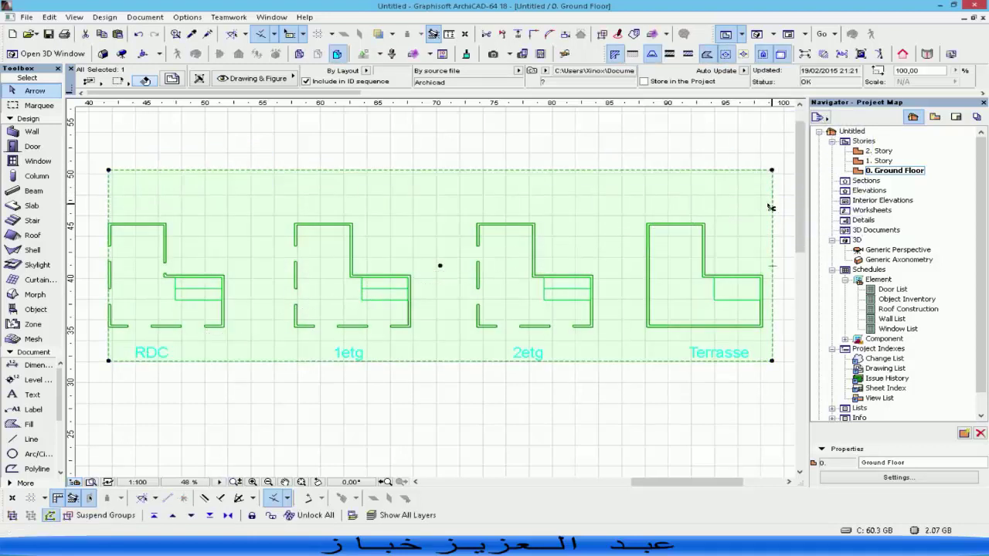
key(ctrl+z)
click(762, 222)
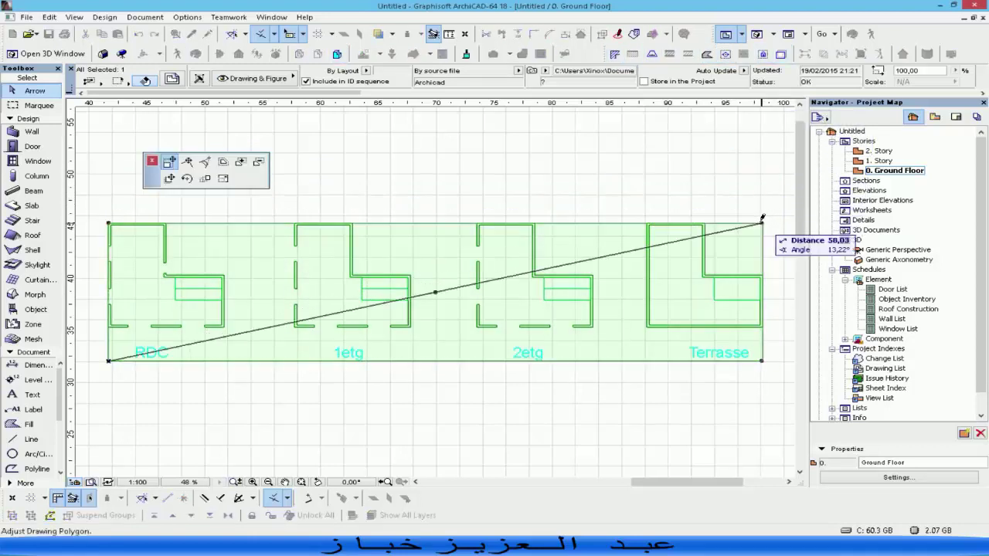
key(Escape)
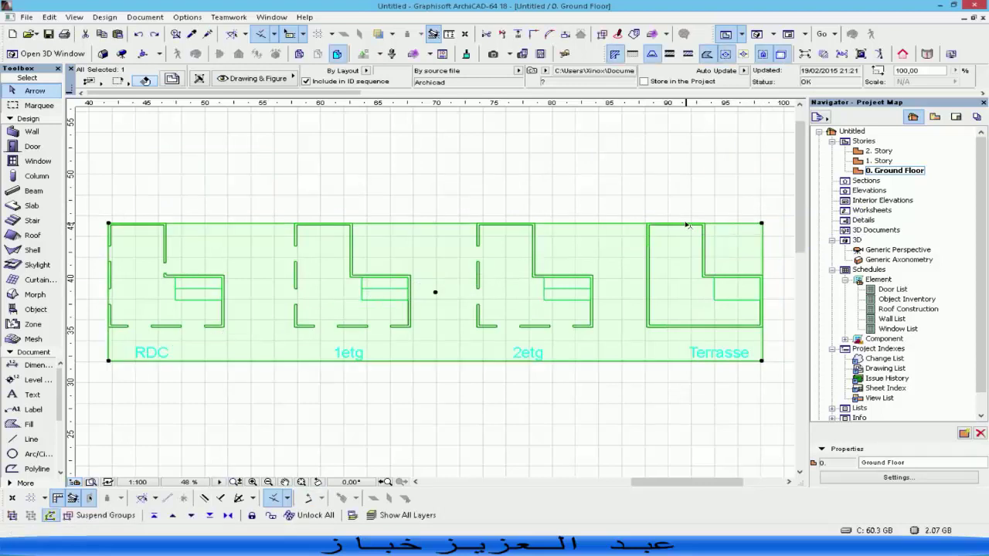
- Crop the drawing frame from its upper-right corner so that it encloses only the RDC plan and its label
click(763, 224)
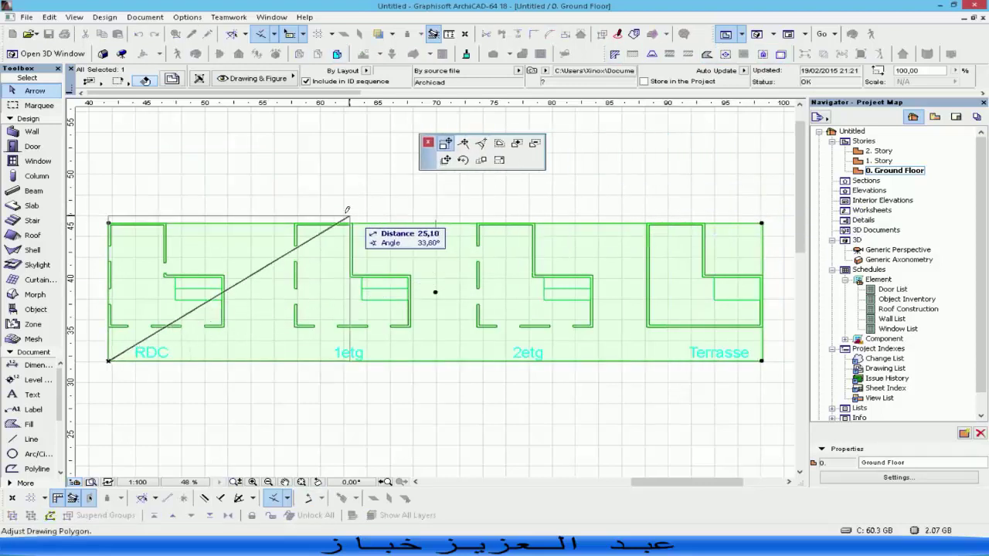
click(272, 224)
middle_drag(187, 287, 444, 309)
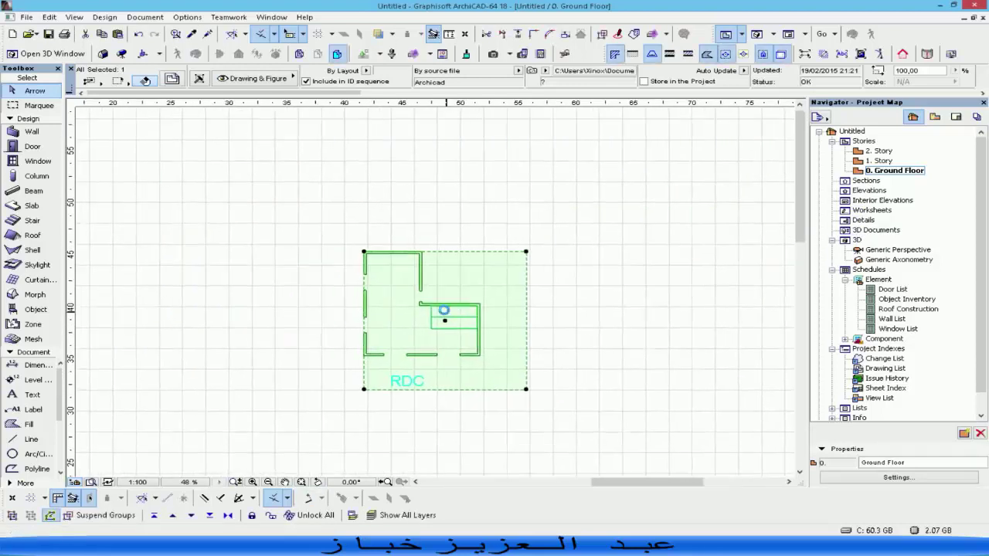
middle_click(444, 310)
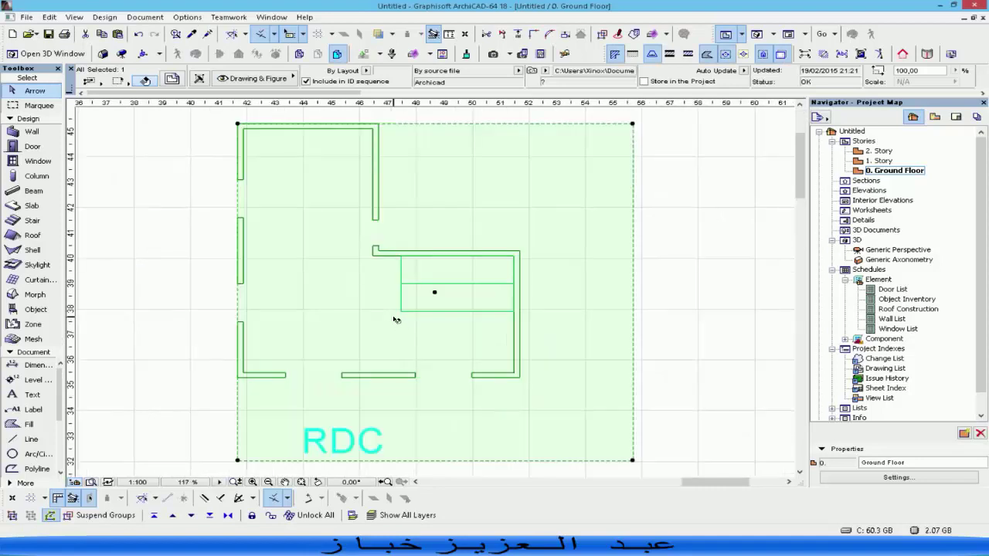
- Extend the drawing frame slightly outward at its upper-right and lower-left corners to leave a margin around the RDC plan
click(633, 125)
click(638, 122)
middle_drag(248, 383, 267, 353)
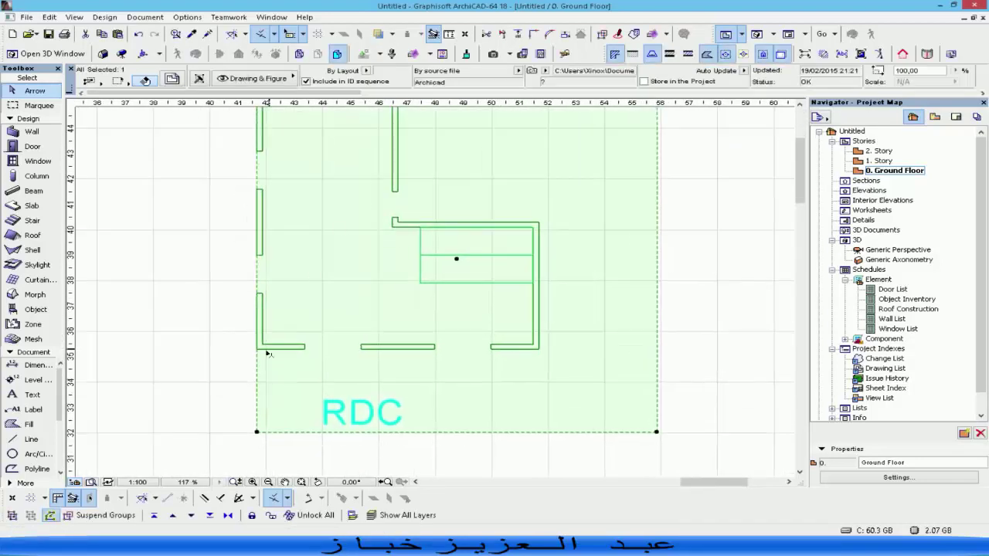
click(258, 431)
click(226, 433)
middle_click(432, 289)
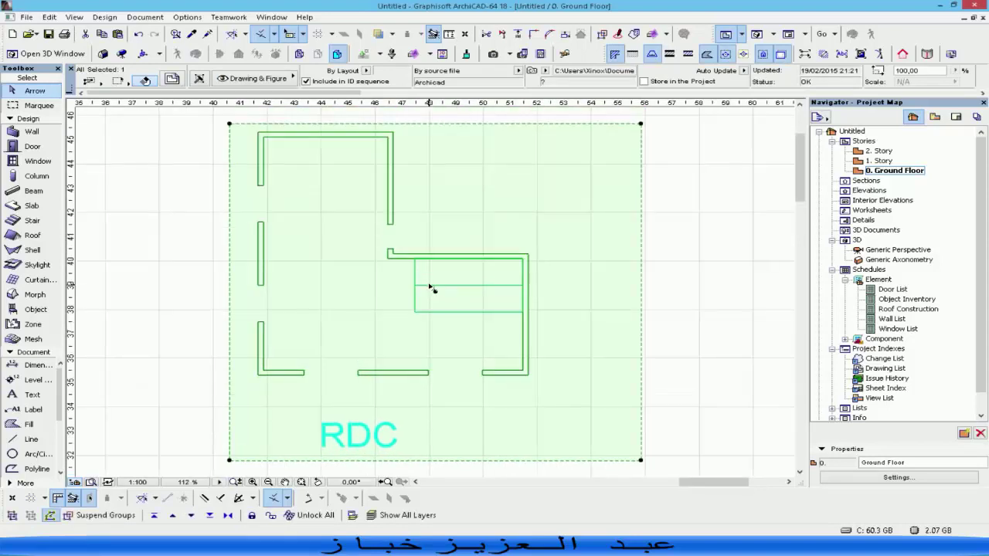
- Reselect the drawing and raise the lower edge of its frame to just below the walls, cropping out the RDC label
click(697, 236)
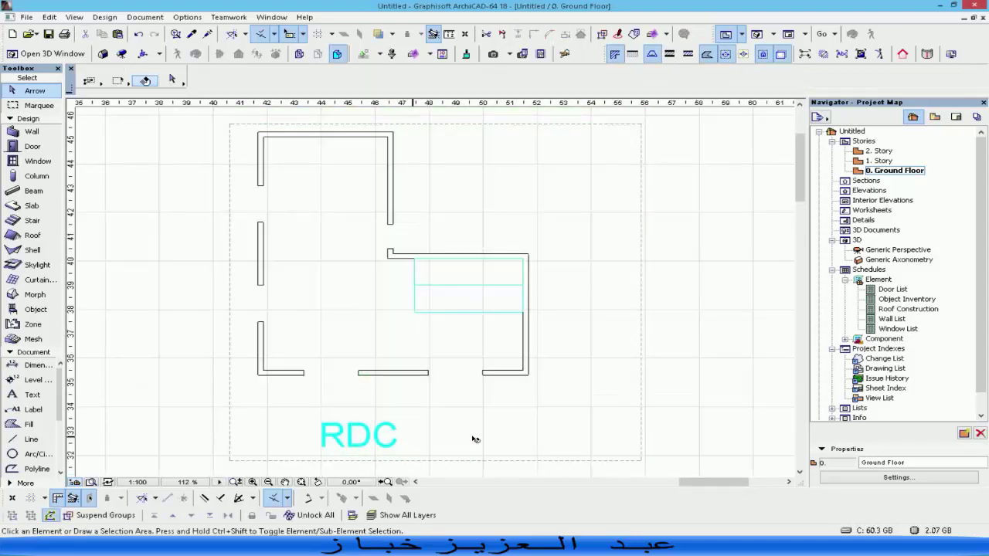
click(652, 438)
click(590, 474)
click(640, 460)
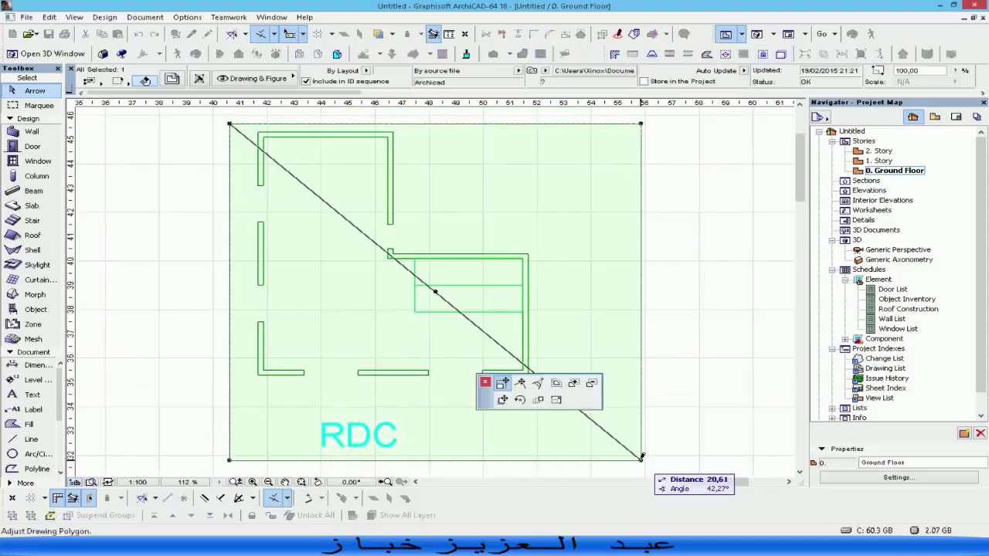
click(643, 402)
key(Escape)
middle_click(503, 274)
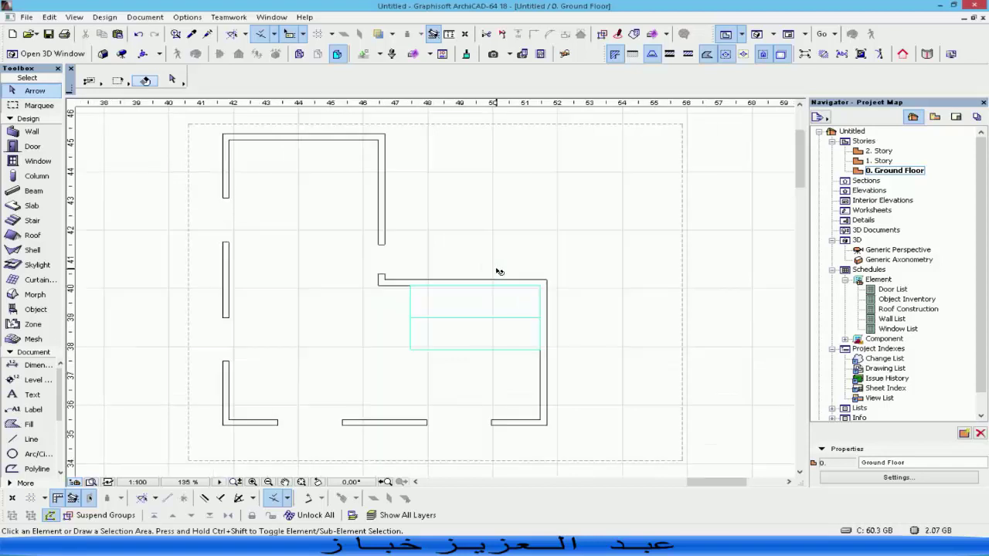
- Pull the right edge of the drawing frame in to just outside the plan's right wall and deselect the drawing
click(671, 157)
click(680, 157)
click(554, 150)
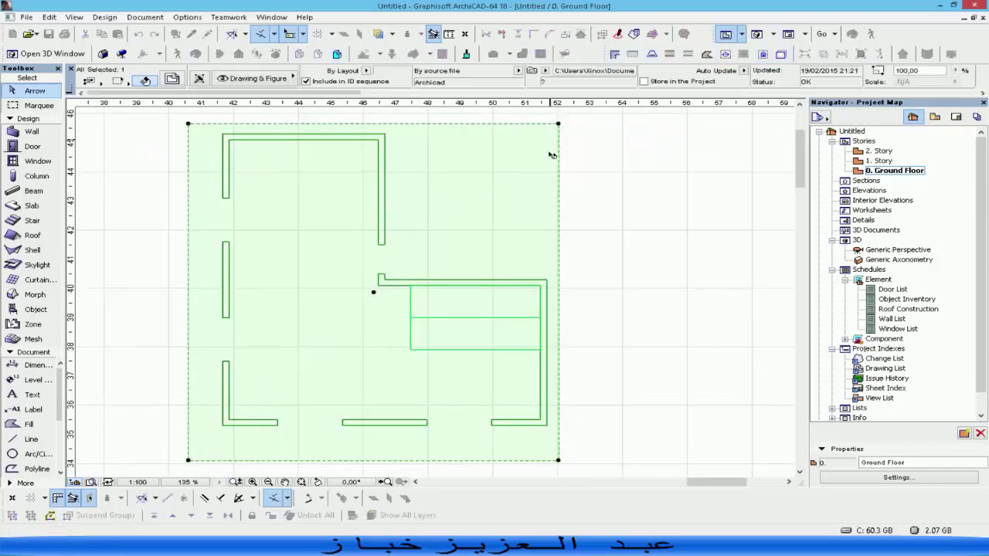
middle_click(641, 243)
key(Escape)
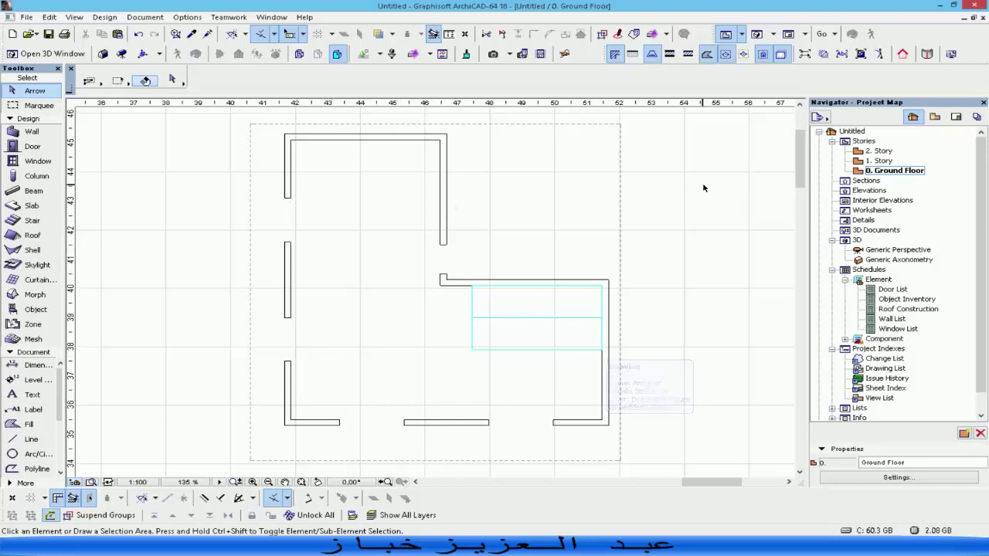
- Open the story settings and remove the two stories above the ground floor
right_click(864, 142)
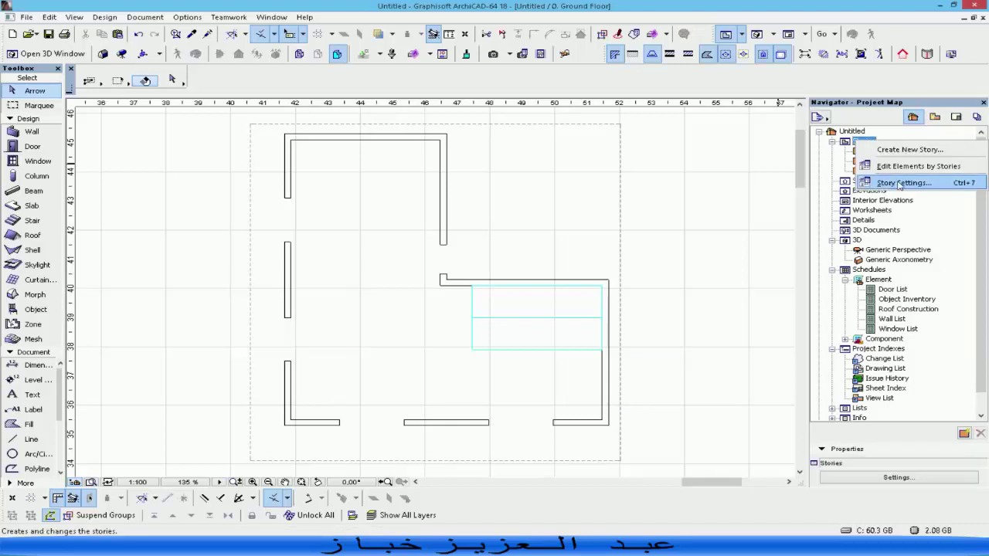
click(862, 188)
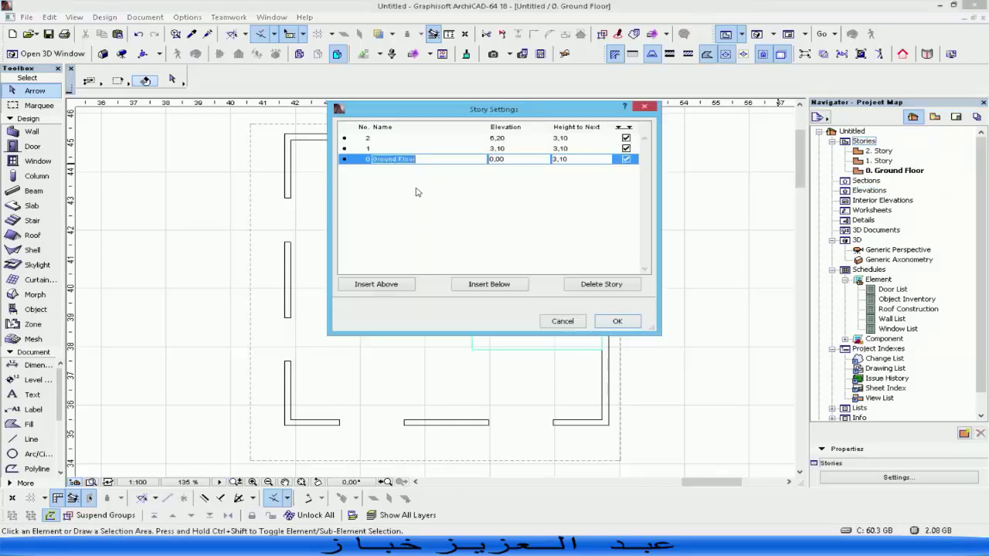
click(398, 159)
click(390, 139)
click(591, 283)
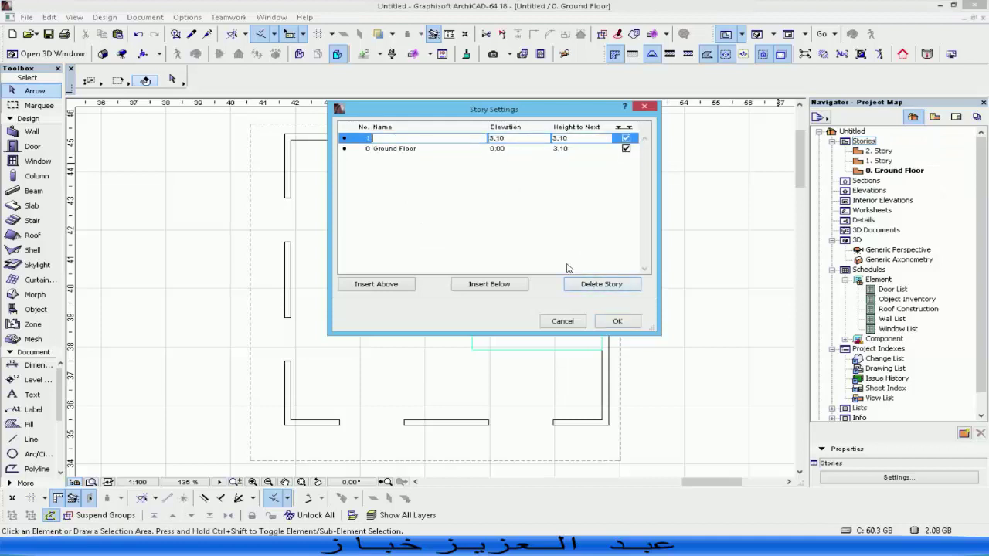
click(591, 284)
- Rename the ground floor story RDC and set its height to next to 3 m
click(409, 138)
double_click(409, 139)
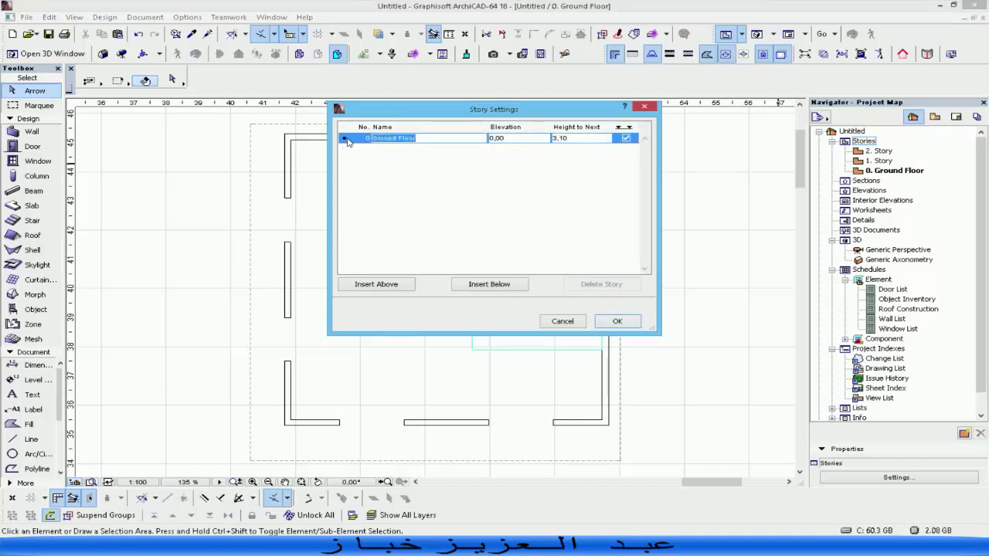
text(RDC)
key(Tab)
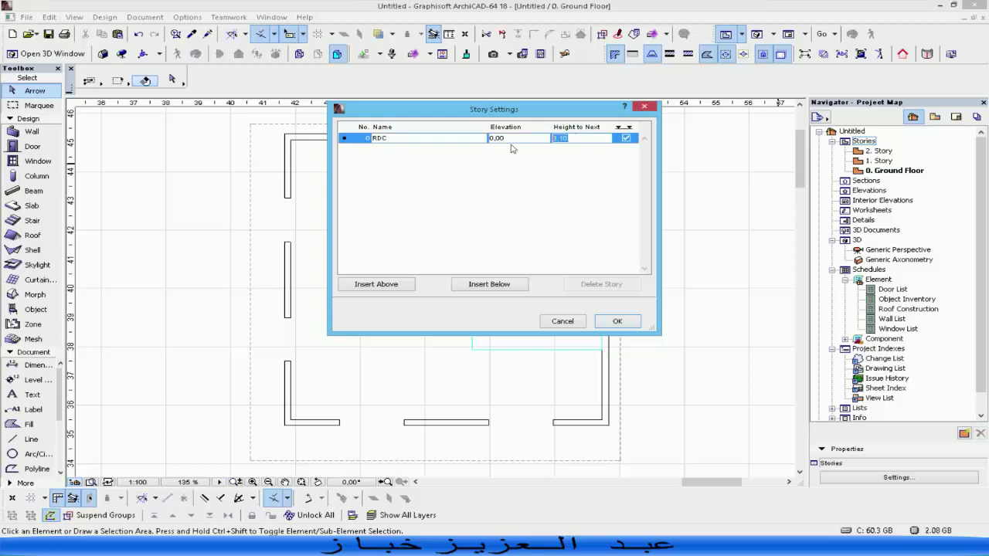
text(3)
- Insert three stories above RDC, named 1etg, 2etg and Terrasse in ascending order
click(381, 284)
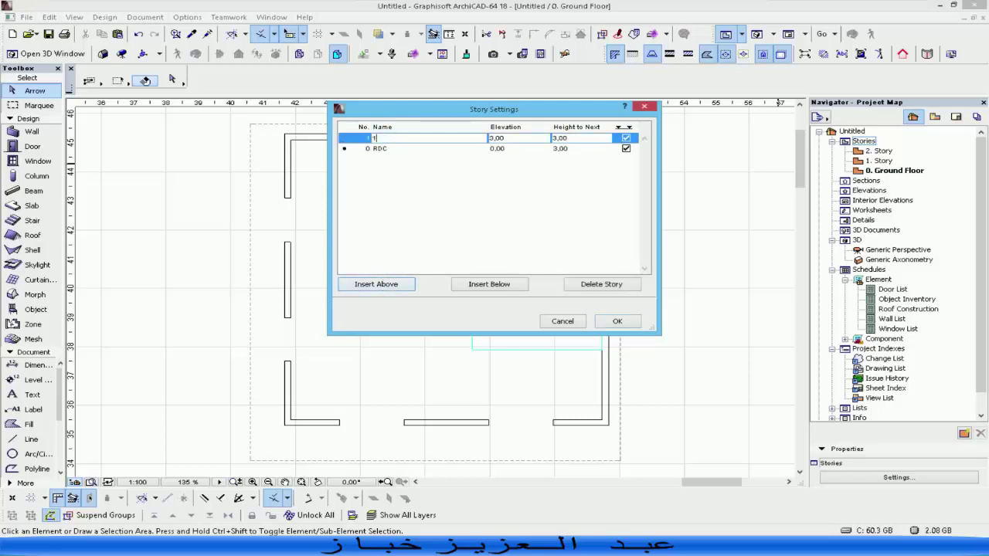
click(377, 285)
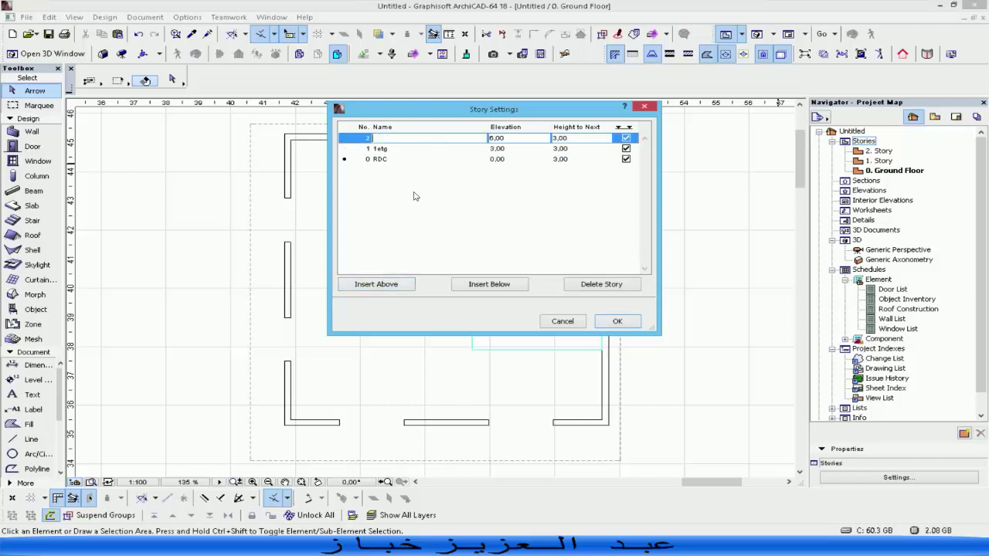
text(2etg)
click(397, 284)
text(Te)
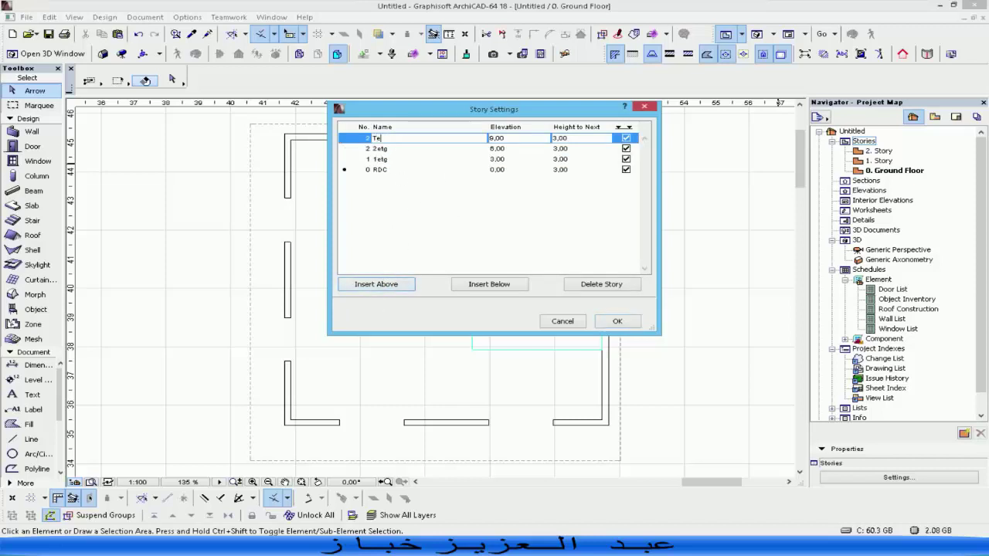
text(rrasse)
click(408, 232)
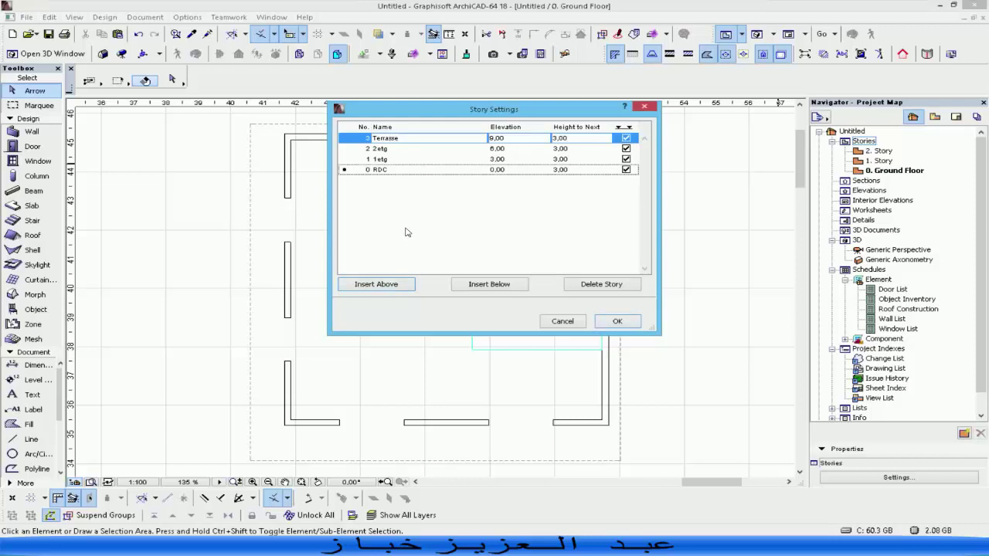
- Set the Terrasse story's height to next to 1 m and apply the story settings, accepting the deletion of the old stories
click(571, 136)
text(1)
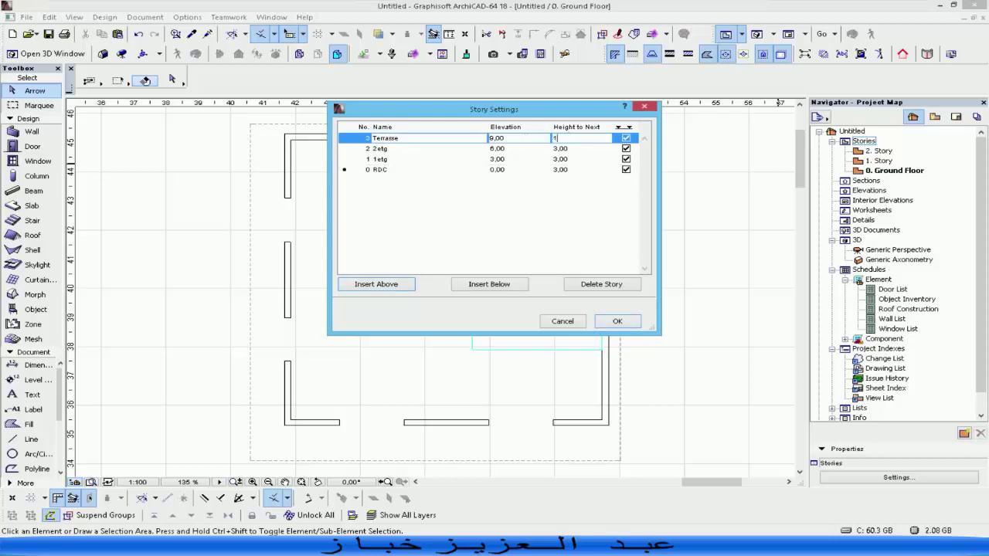
click(503, 207)
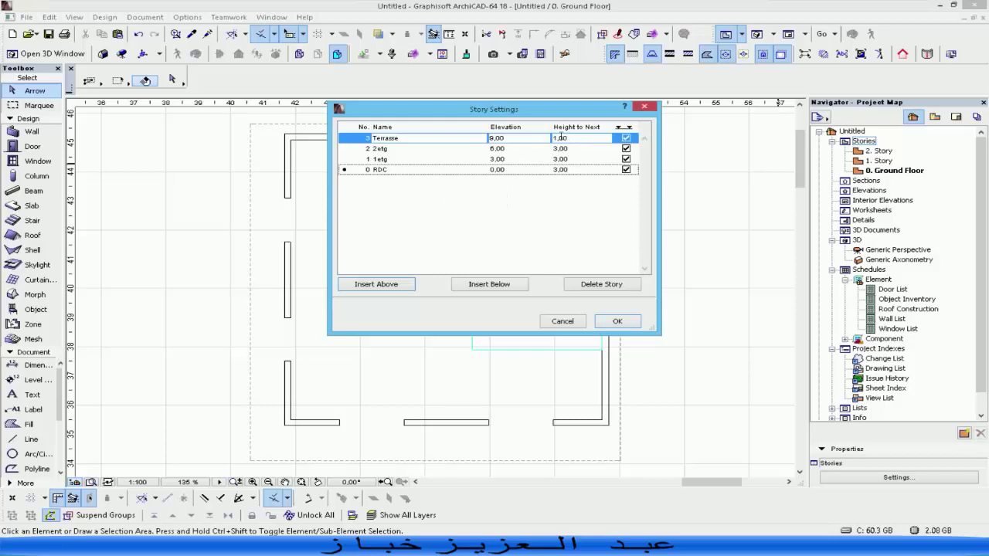
click(398, 170)
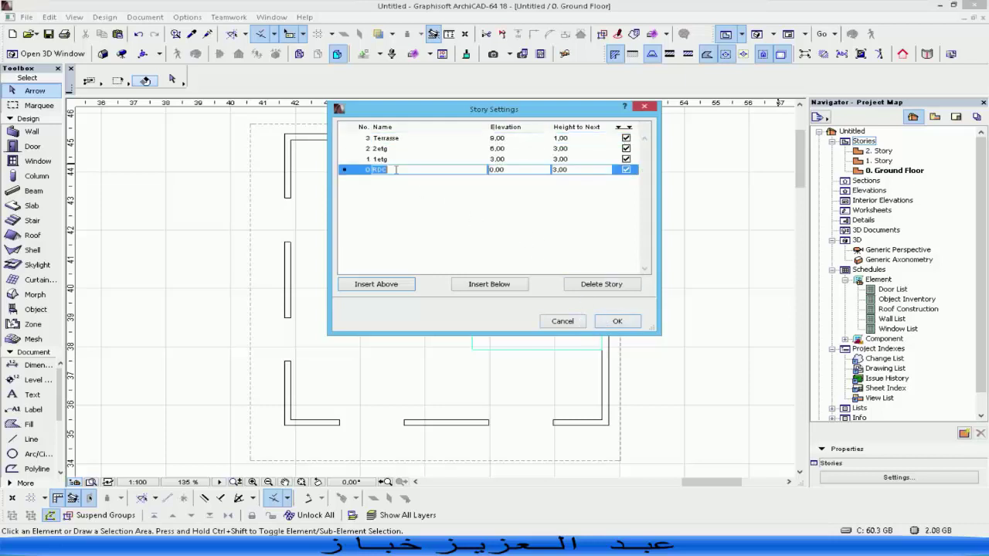
click(617, 322)
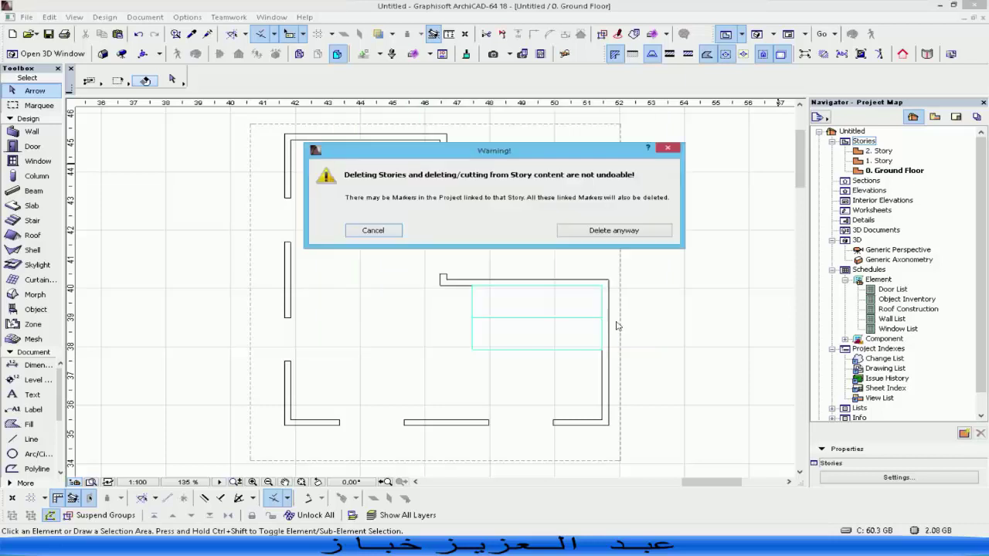
click(623, 231)
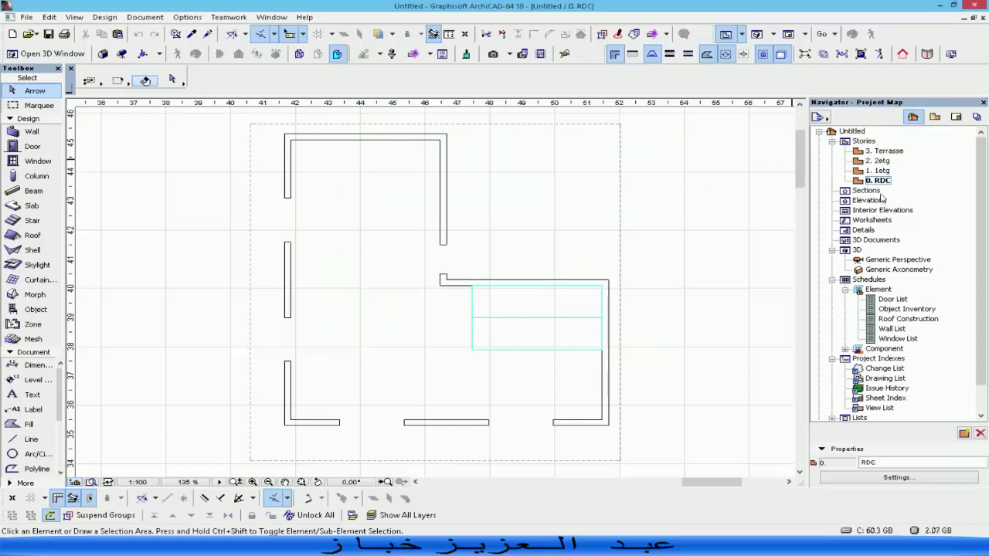
- Draw a horizontal elevation line below the RDC plan with the Elevation tool, looking up toward the building
drag(642, 198, 726, 265)
scroll(672, 310, down, 2)
middle_drag(671, 311, 605, 305)
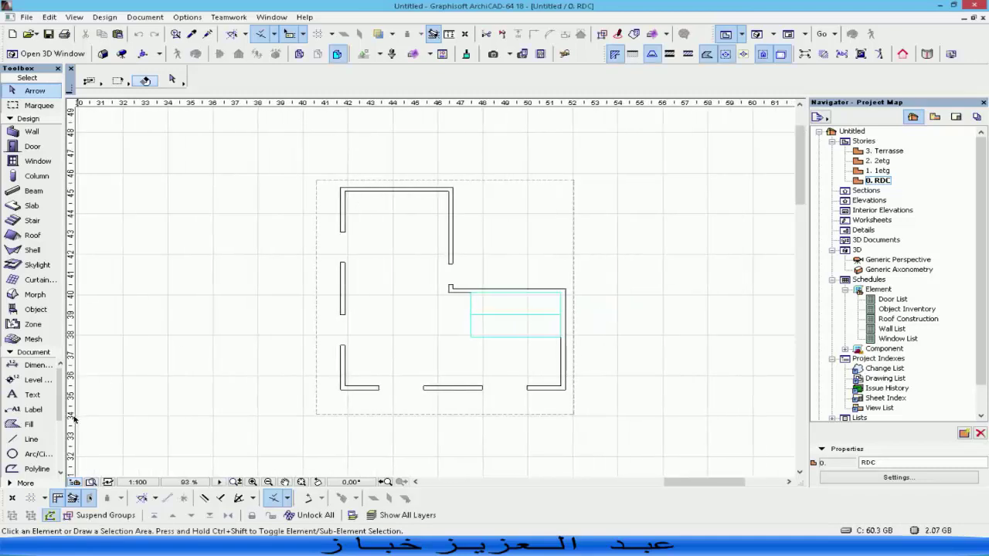
drag(63, 375, 60, 415)
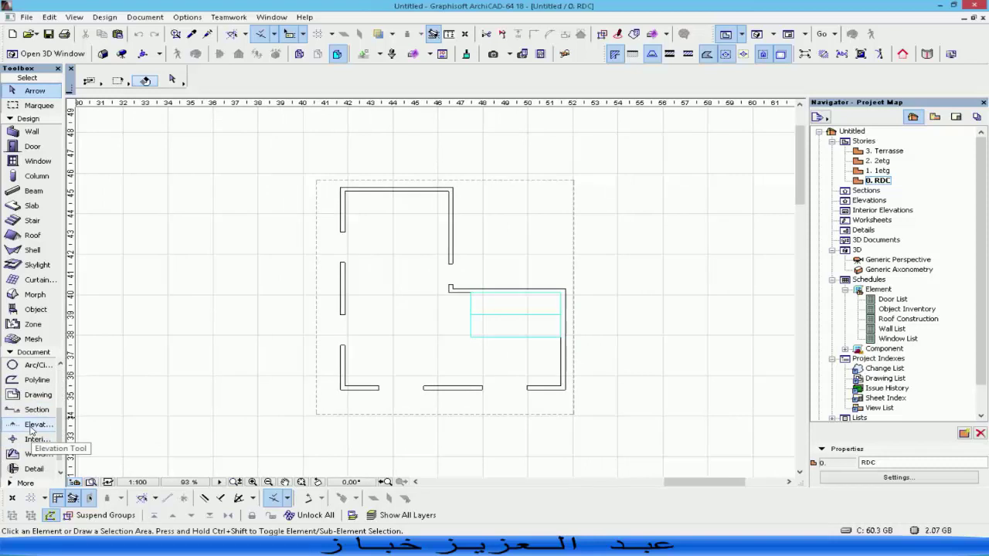
click(34, 425)
click(259, 434)
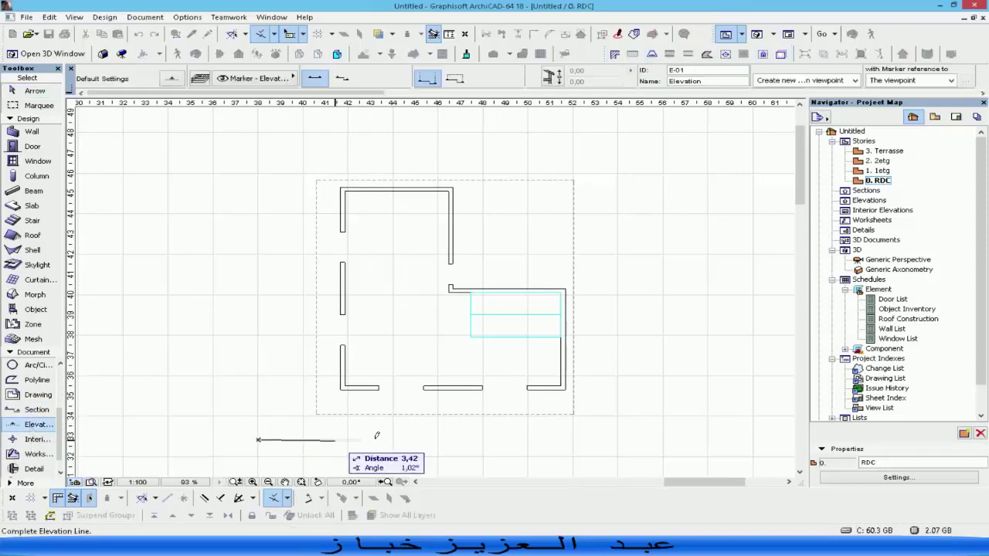
click(658, 439)
click(662, 346)
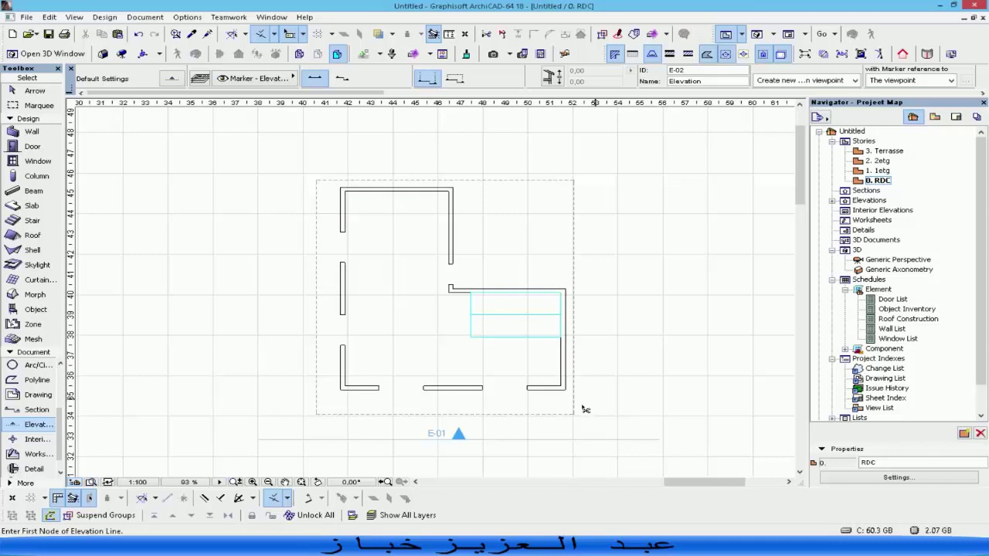
- Draw a vertical elevation line left of the plan and a horizontal one above it, both looking toward the building
click(272, 172)
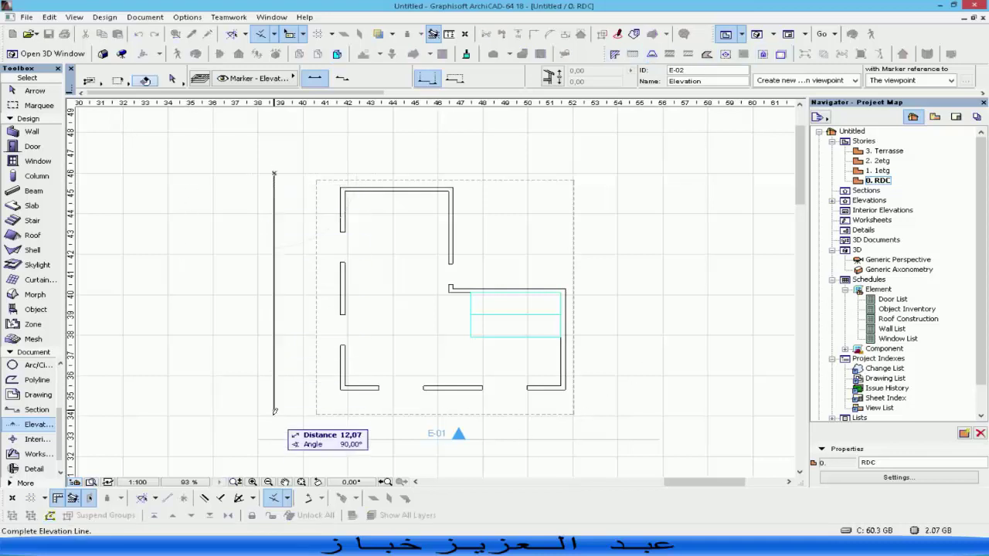
click(274, 454)
click(306, 309)
click(292, 150)
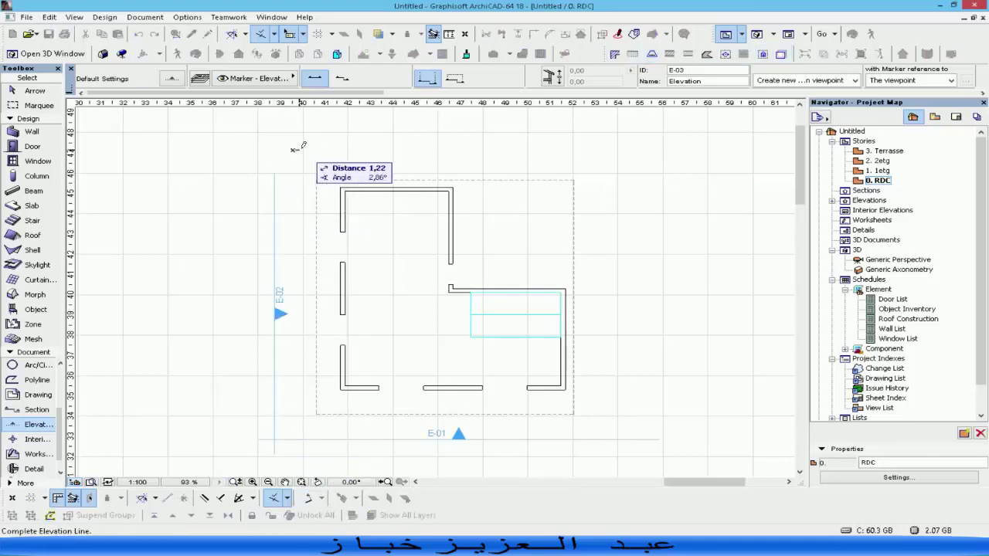
click(641, 150)
click(640, 232)
- Draw a vertical elevation line right of the plan, looking toward the building
click(692, 157)
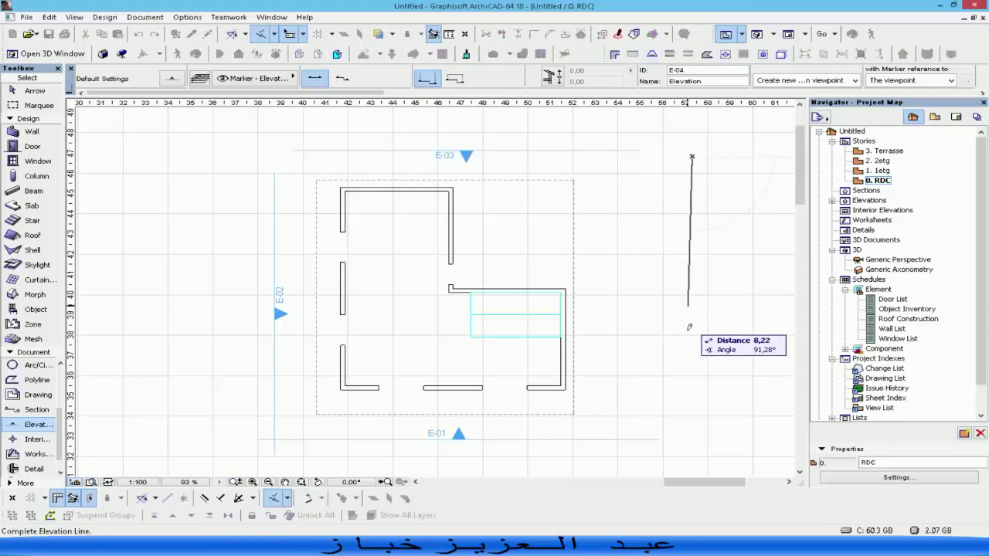
click(692, 443)
click(681, 452)
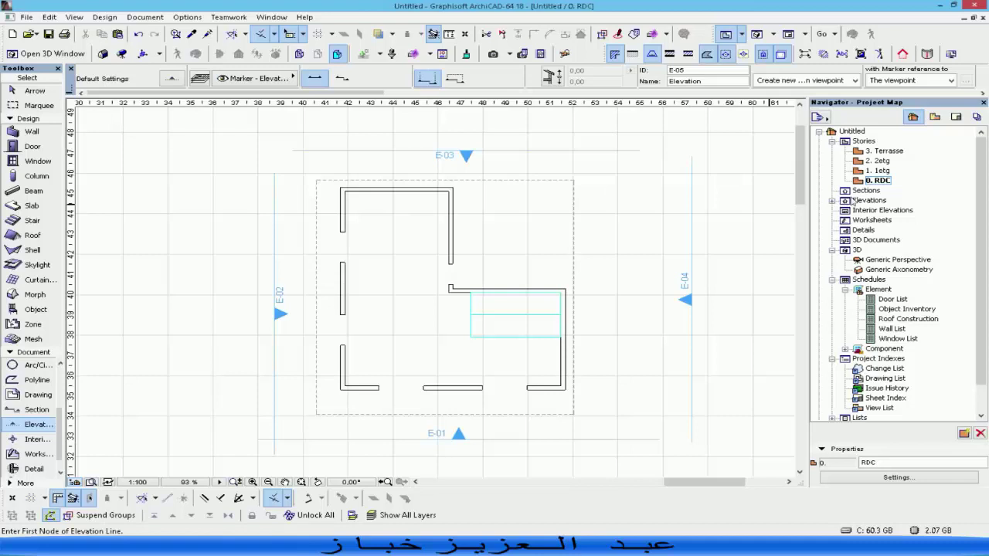
- Expand the project's elevations and go through the entries E-01 to E-04
click(869, 200)
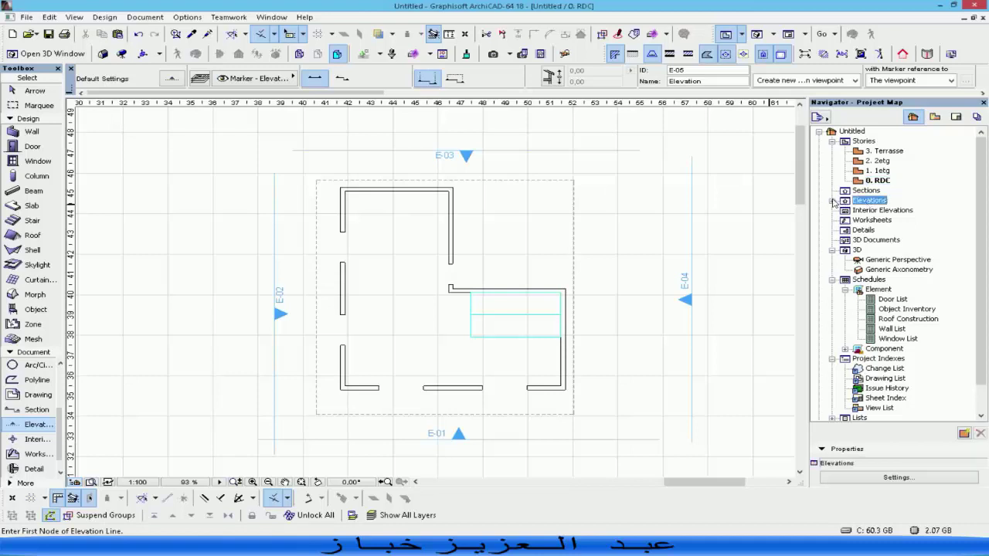
click(832, 200)
click(873, 210)
click(877, 220)
click(877, 230)
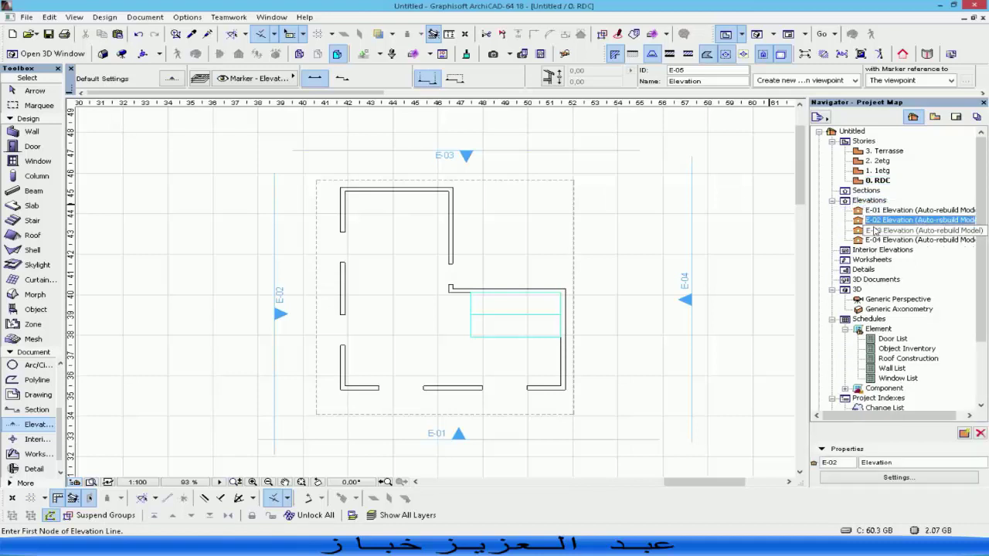
click(879, 240)
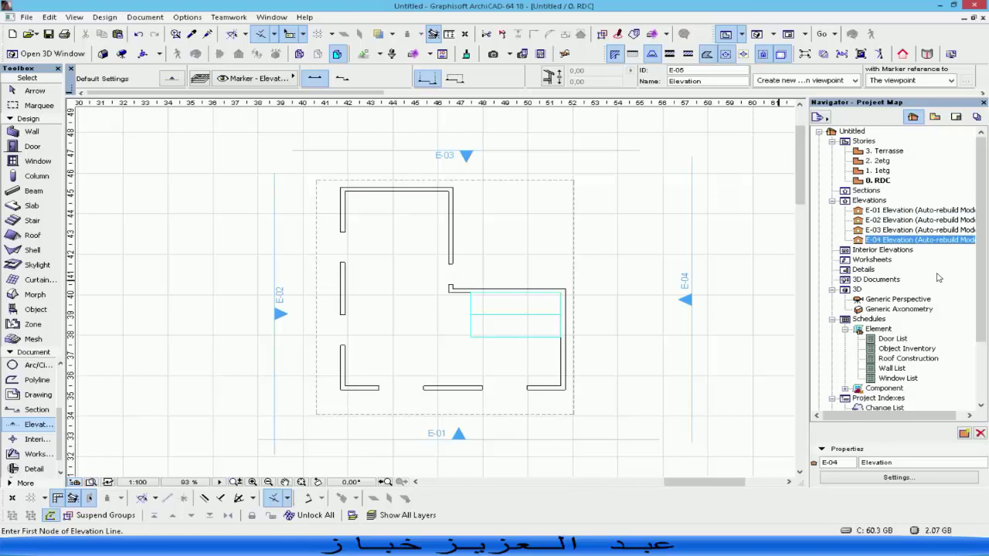
- Set the section reference ID to Coupe 1 and draw a vertical section line through the plan's main room, looking toward the E-02 elevation line
click(832, 201)
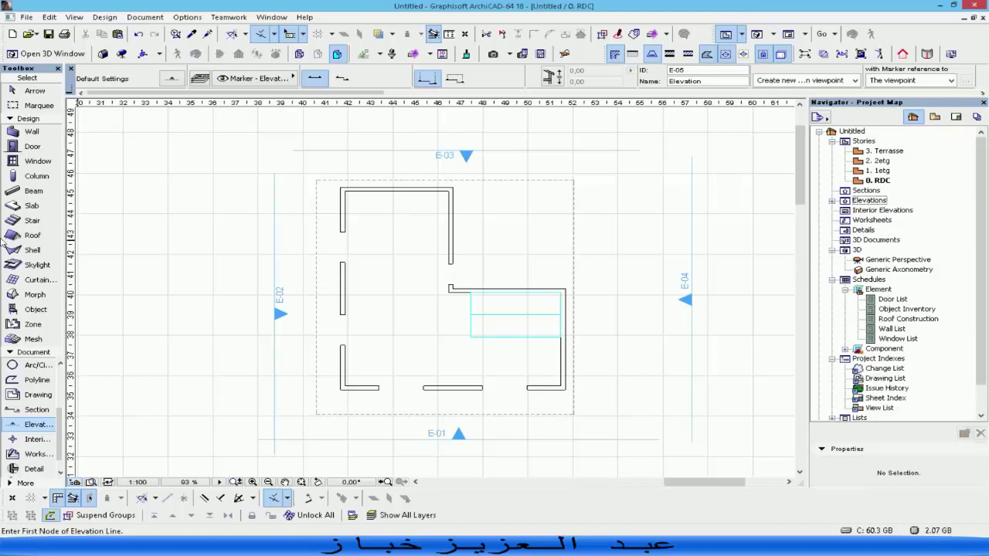
double_click(41, 415)
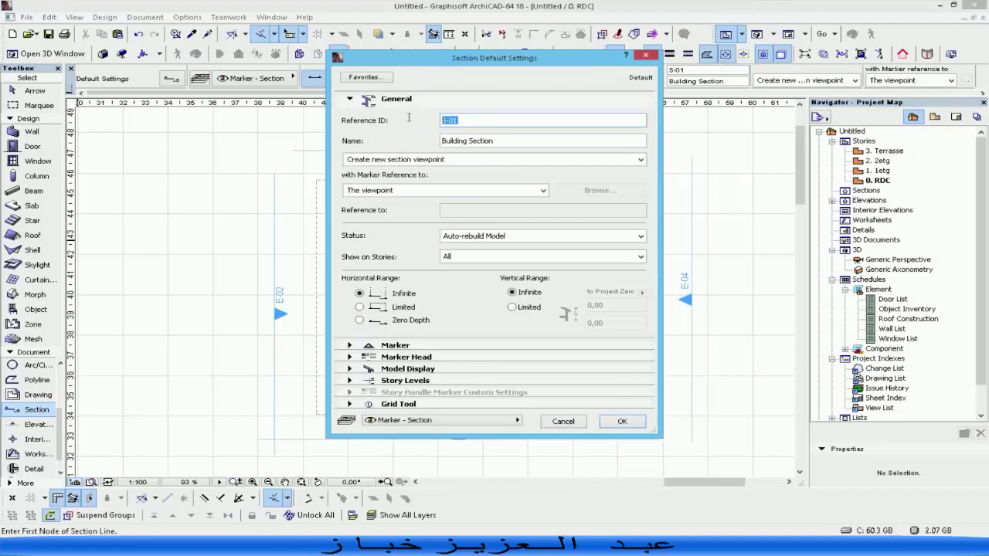
text(Coupe 1)
click(628, 421)
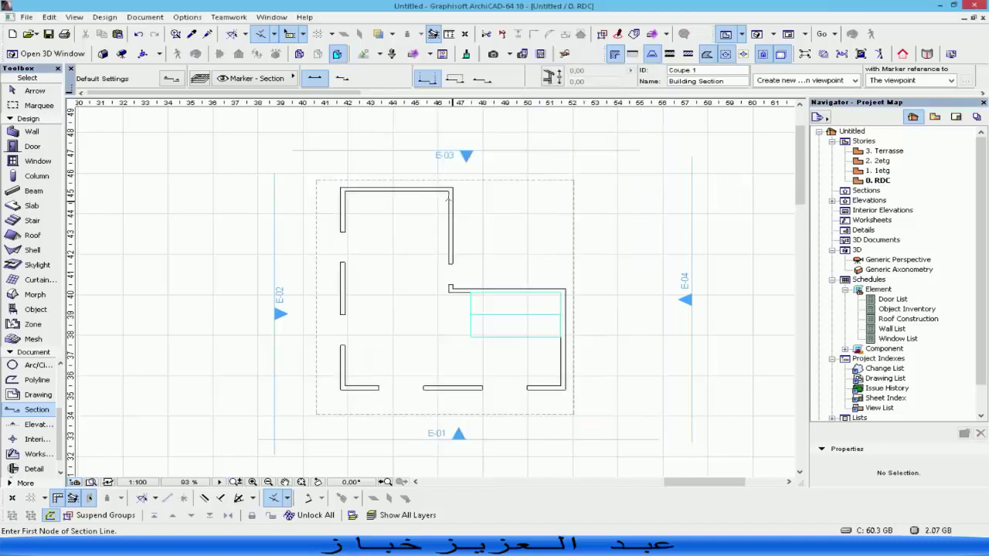
click(420, 170)
click(421, 408)
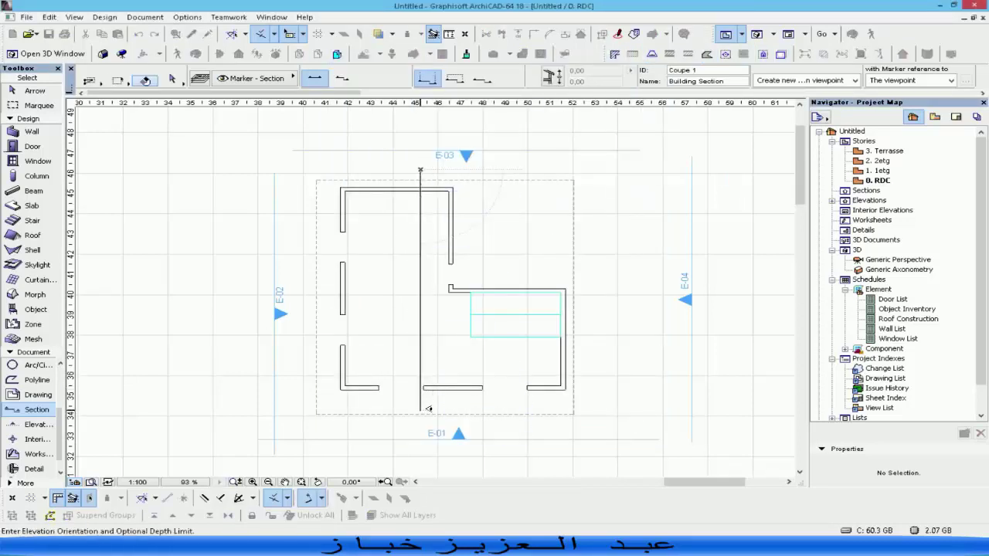
click(294, 390)
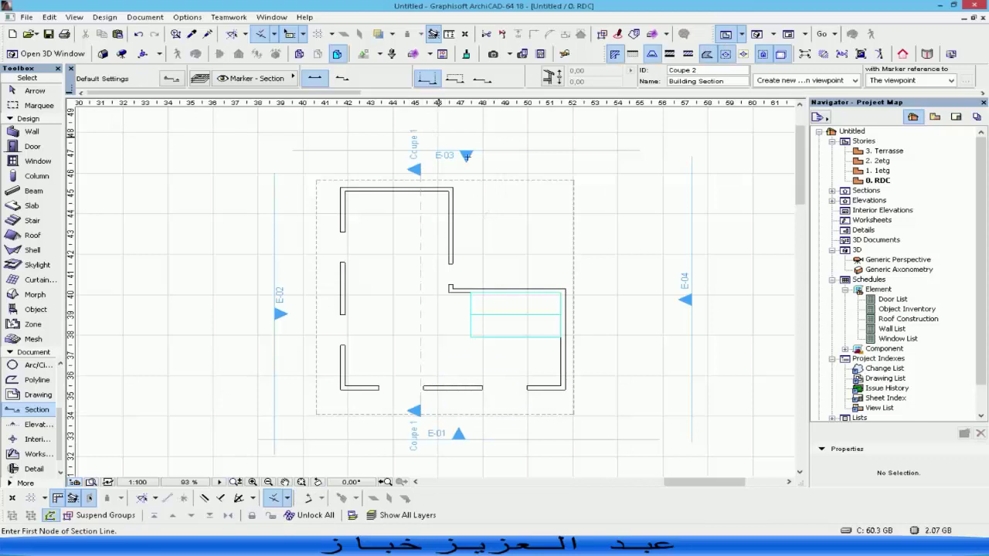
- Draw a second vertical section line through the staircase, also looking toward E-02, and leave the Section tool
click(516, 145)
click(526, 421)
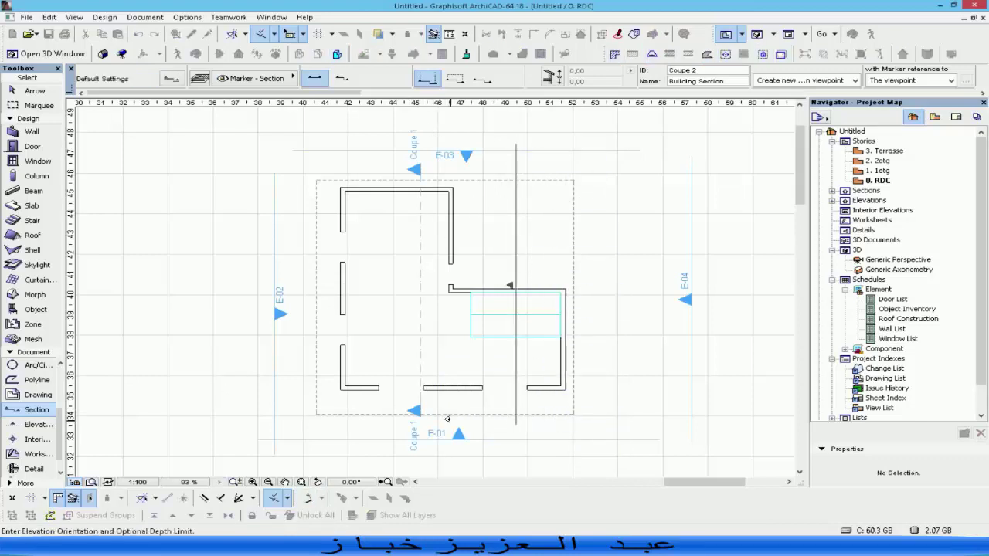
click(278, 413)
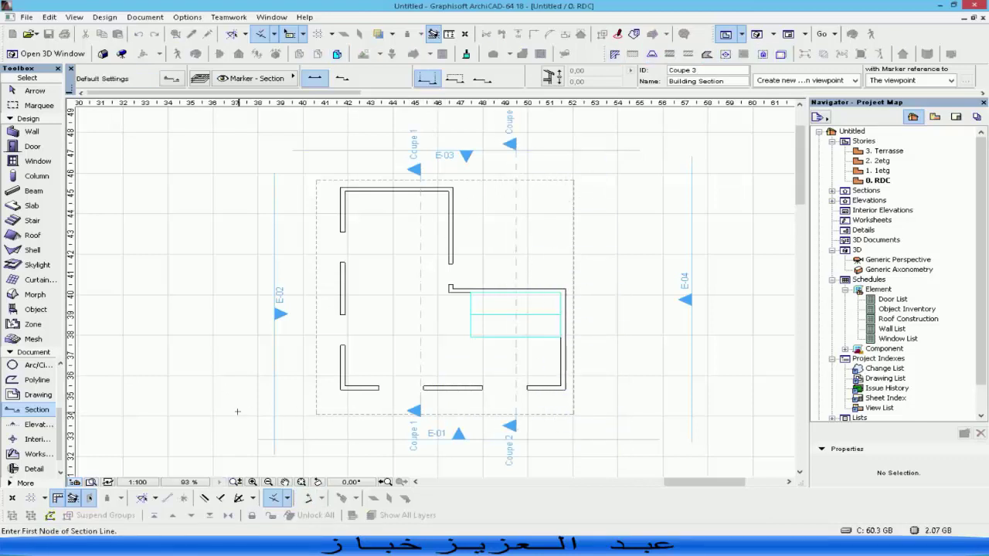
click(832, 191)
click(832, 191)
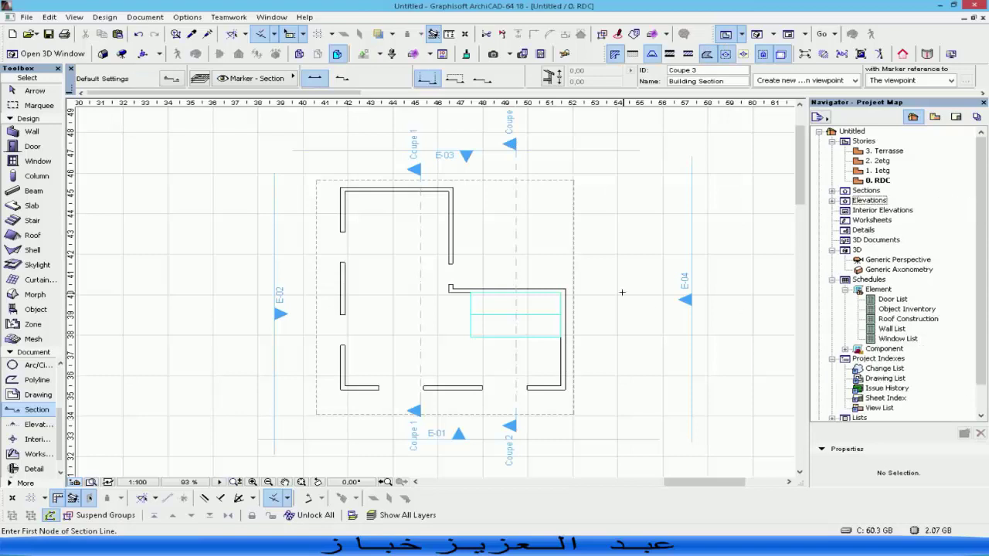
key(Escape)
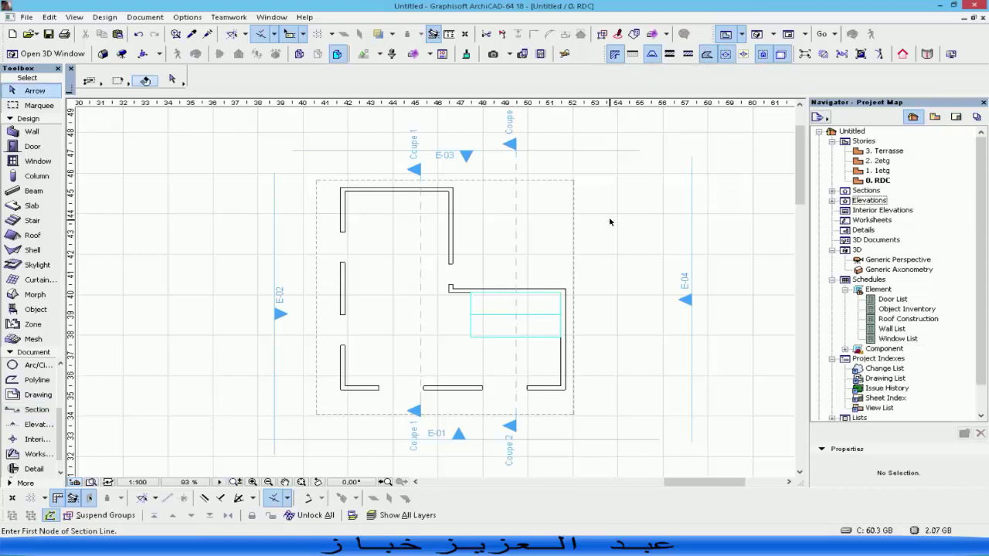
- Open the default Wall settings for the RDC story and keep the wall top set to Not Linked
click(879, 183)
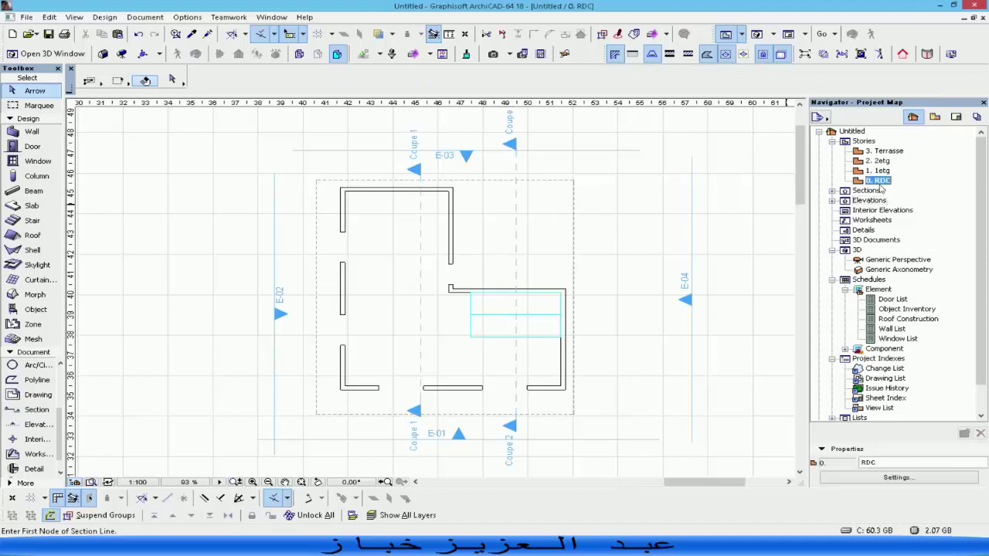
click(29, 131)
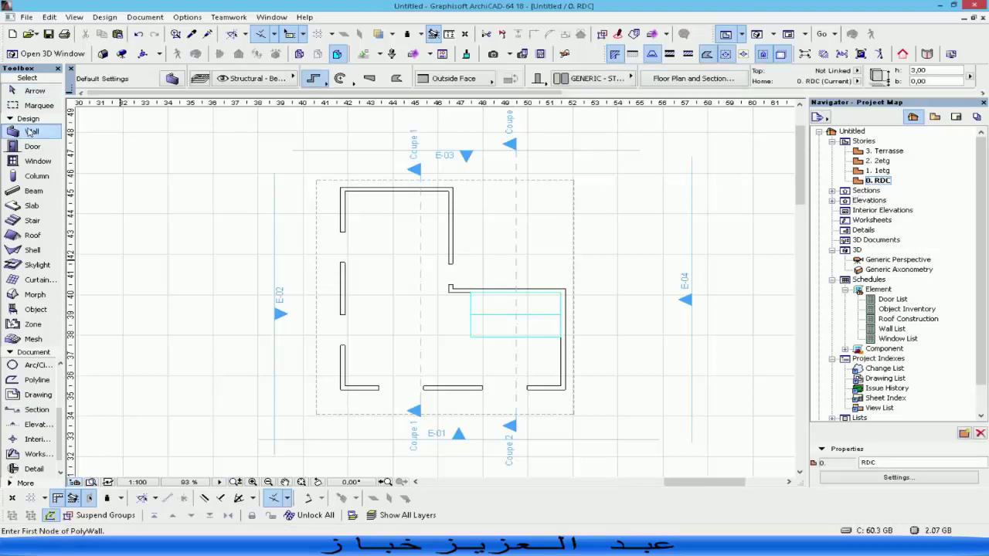
click(171, 79)
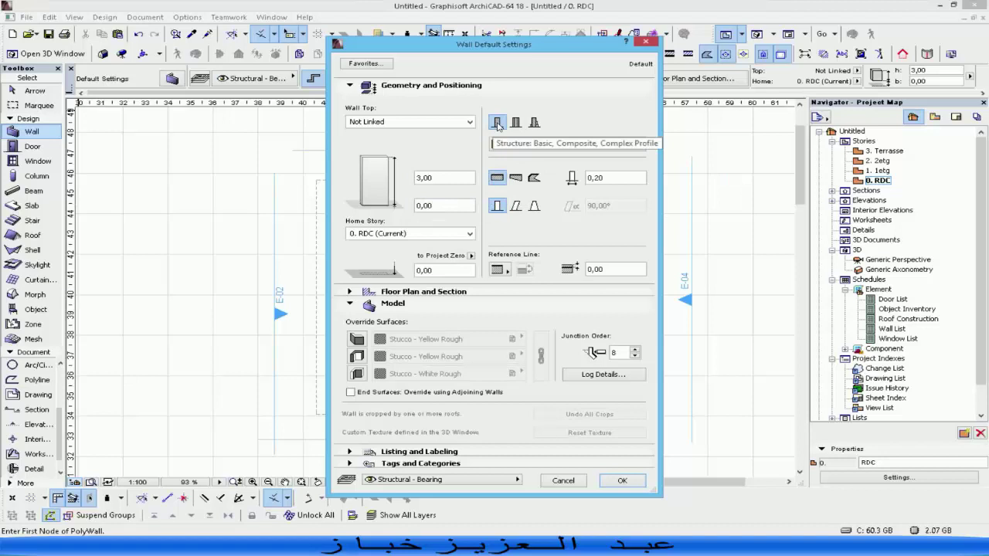
click(432, 126)
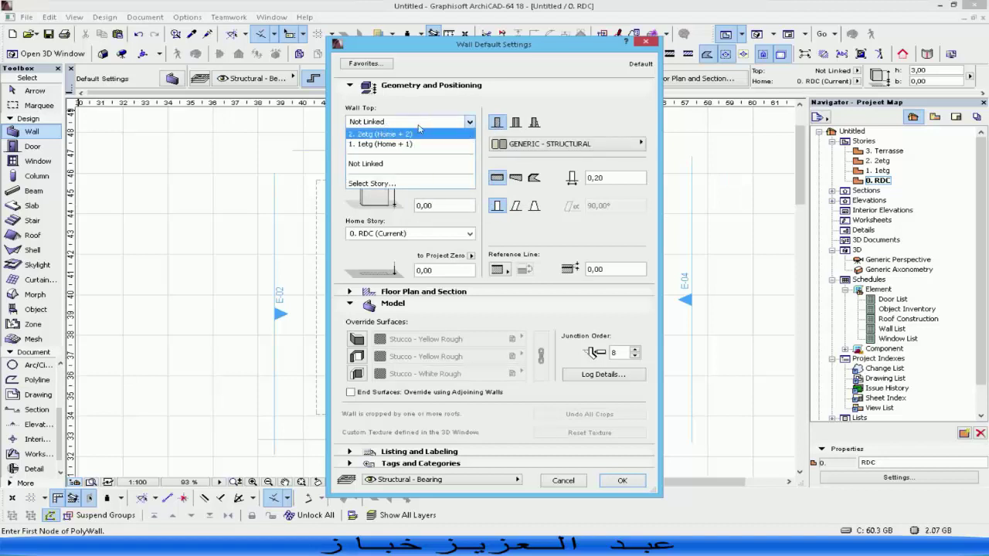
click(388, 165)
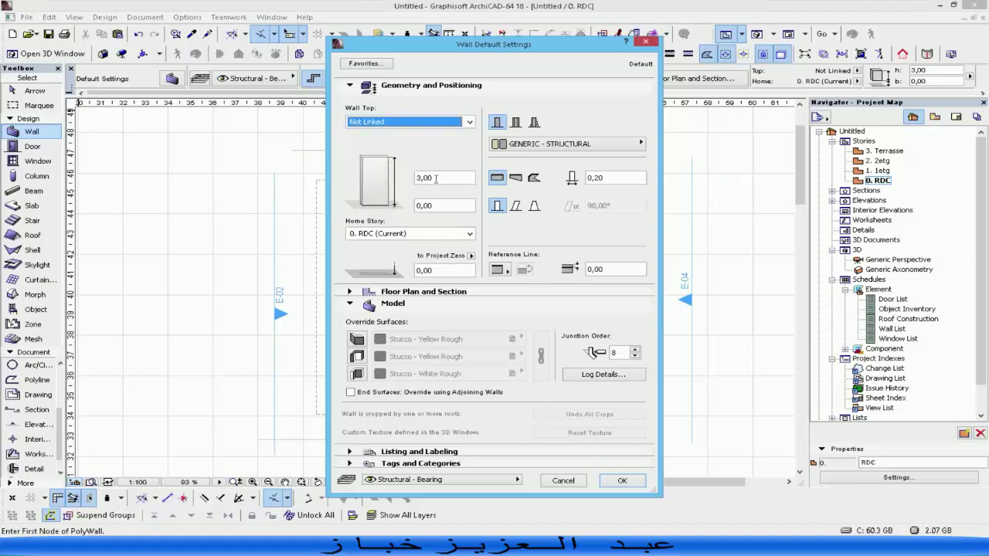
- Set the default wall height to 3,00 and accept the wall settings
click(436, 178)
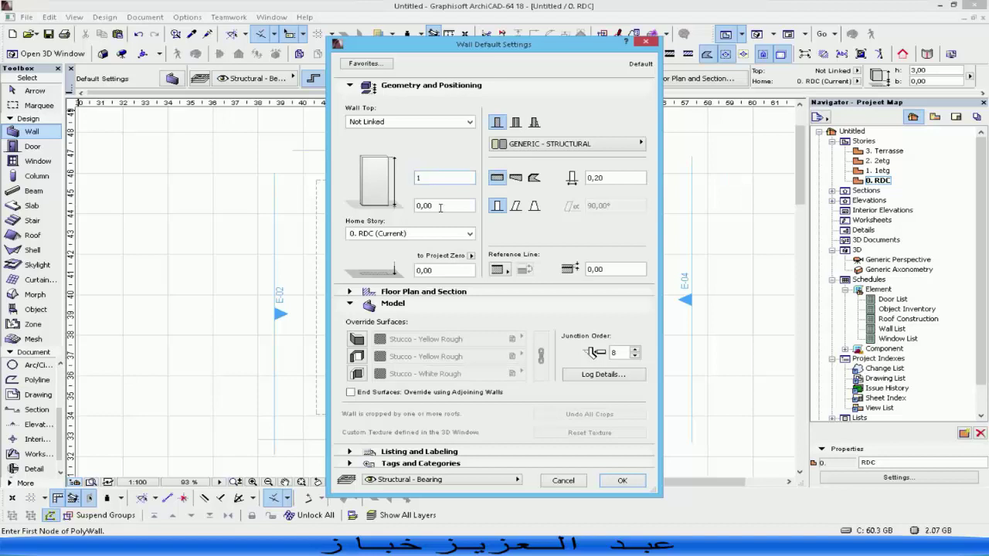
click(443, 177)
text(3,00)
double_click(610, 177)
click(634, 178)
click(640, 485)
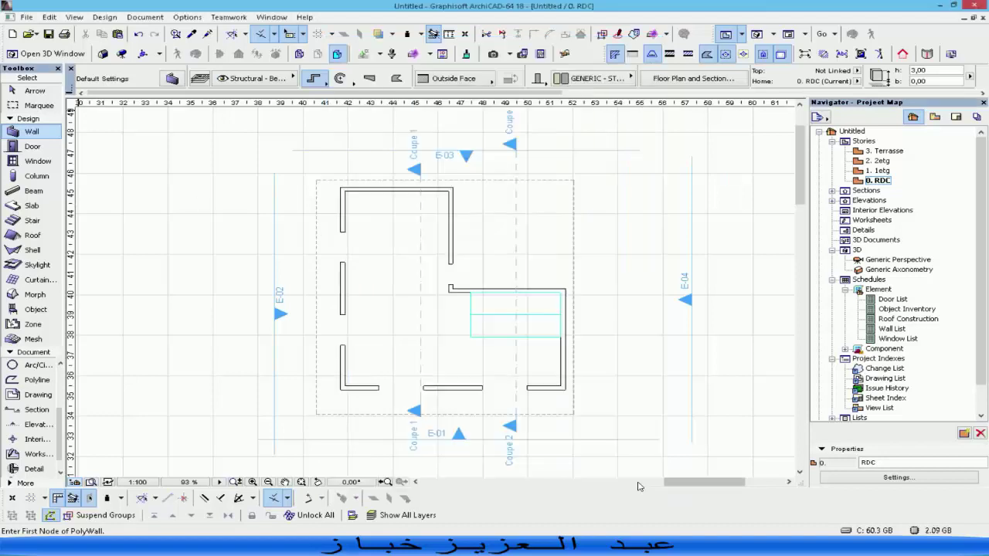
- Start a chained wall at the plan's inner corner beside the staircase and flip it to the building side of its reference line
click(317, 78)
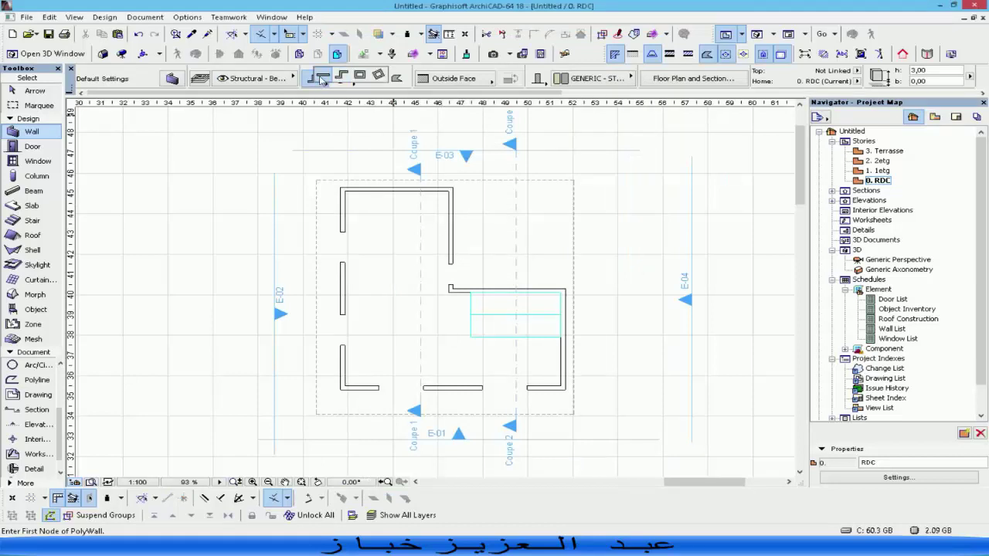
click(322, 80)
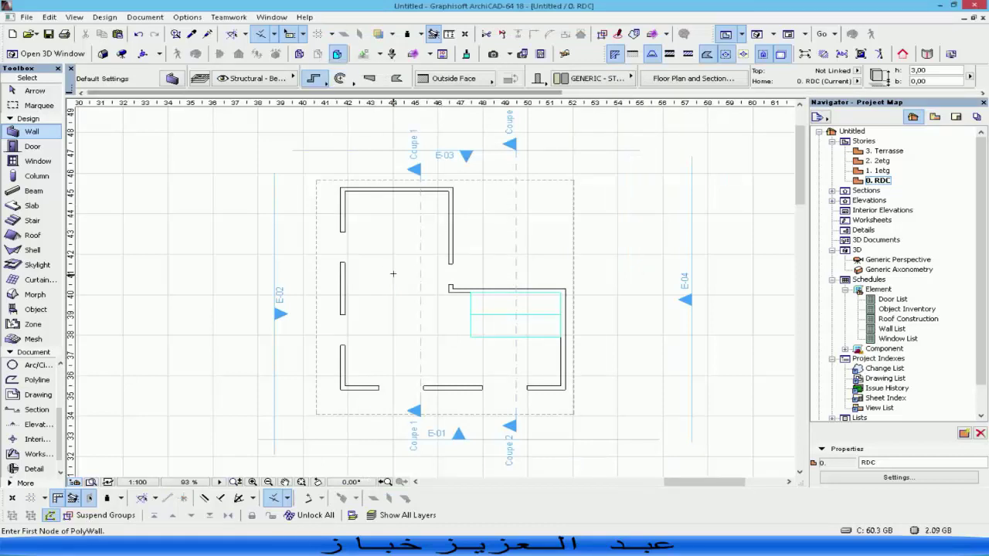
scroll(392, 274, up, 3)
click(427, 297)
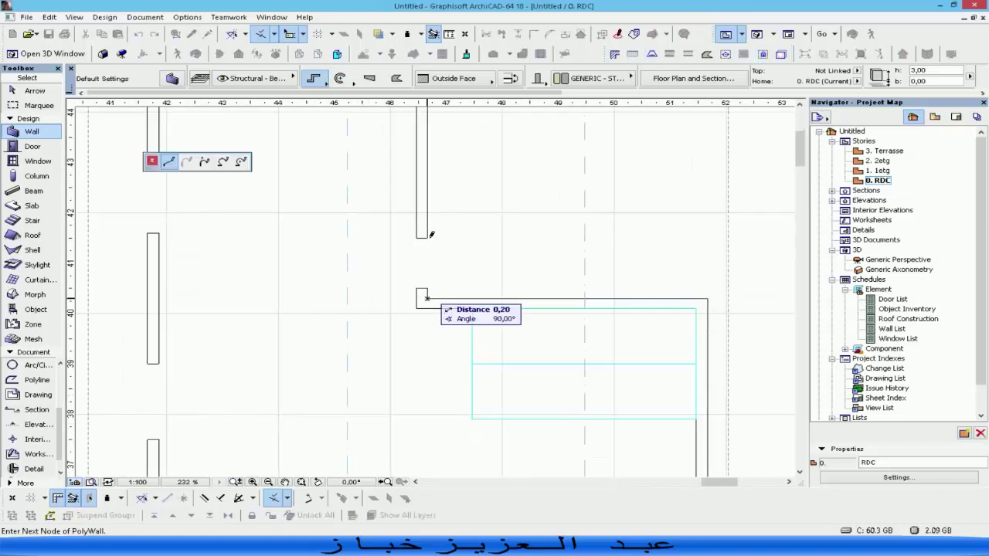
click(511, 79)
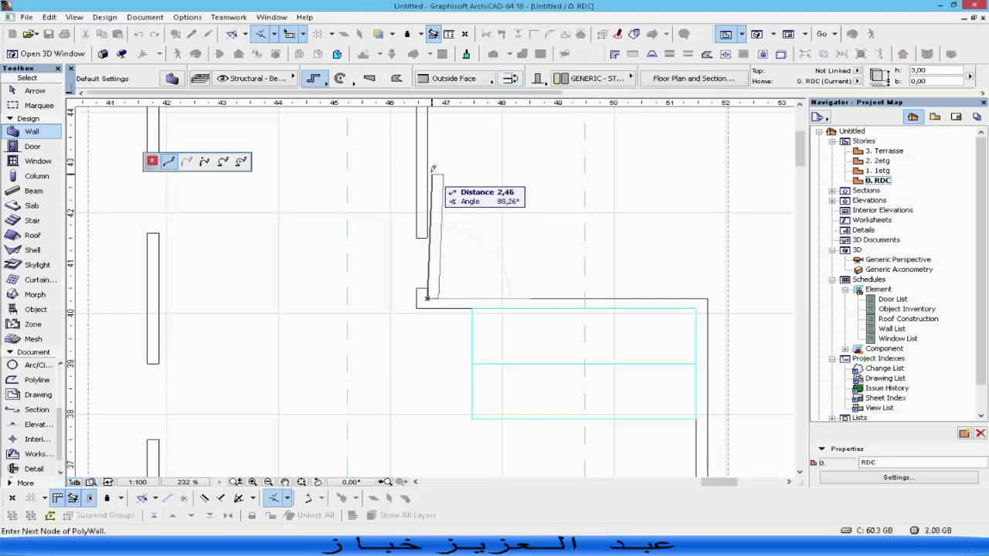
click(508, 81)
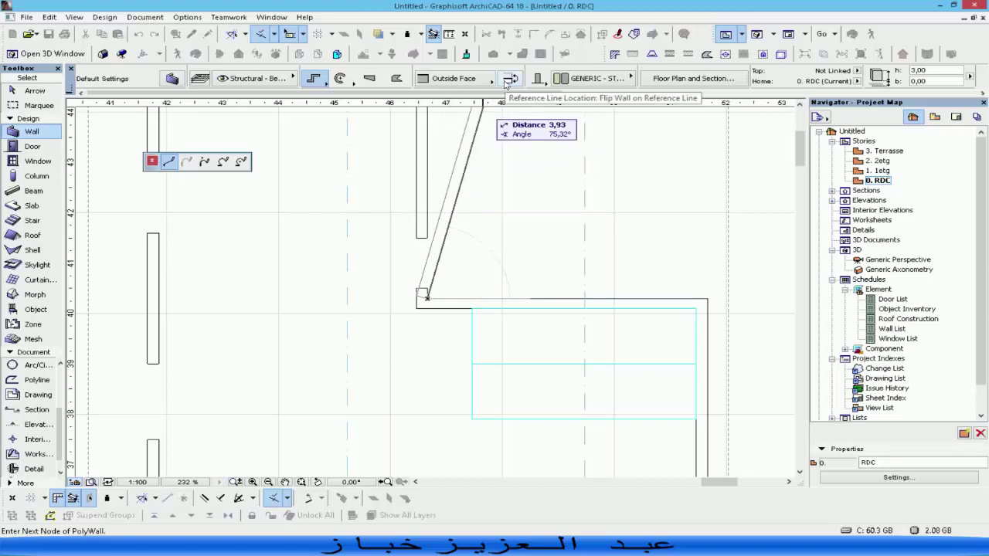
click(535, 80)
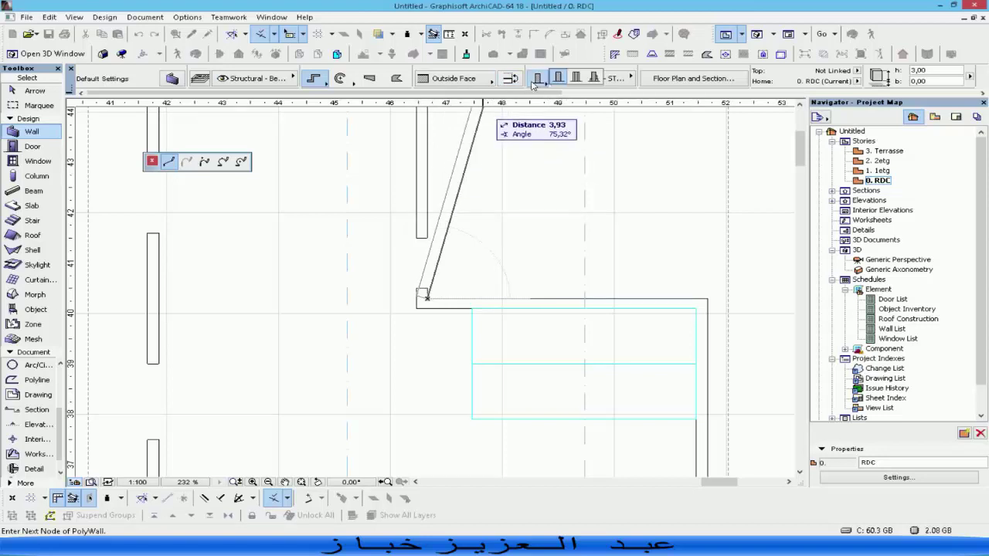
click(545, 80)
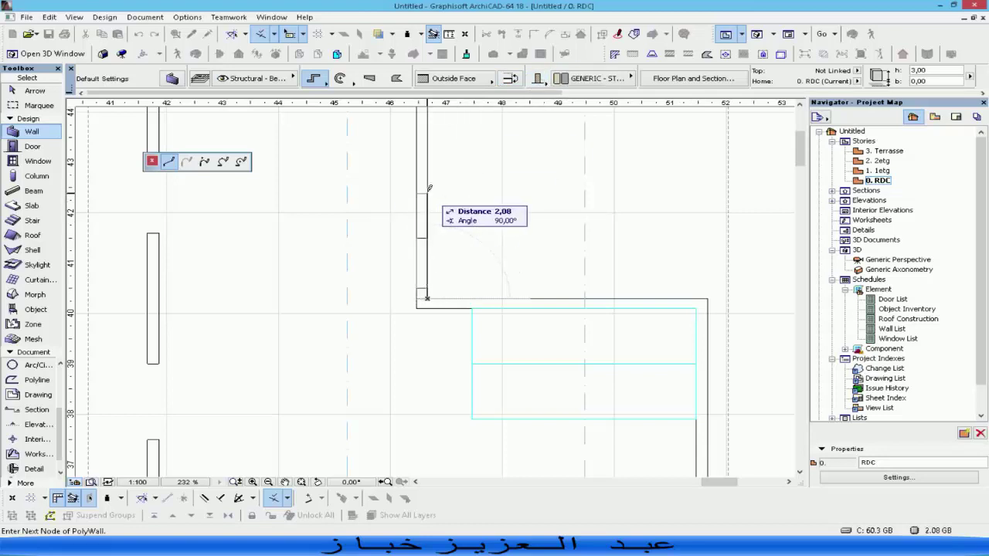
- Trace the remaining outer corners of the RDC plan with the chained wall and close it at the starting corner
middle_drag(430, 187, 467, 415)
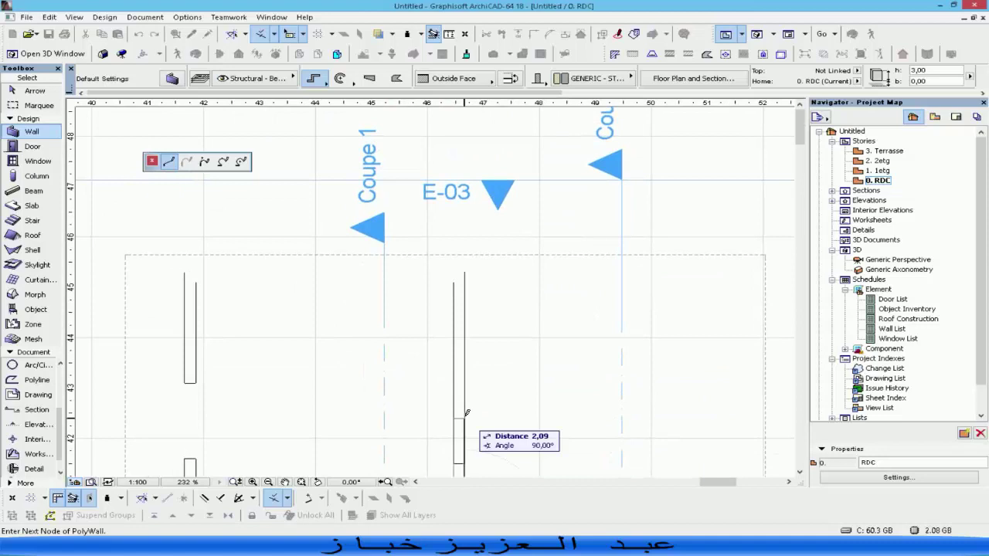
click(463, 271)
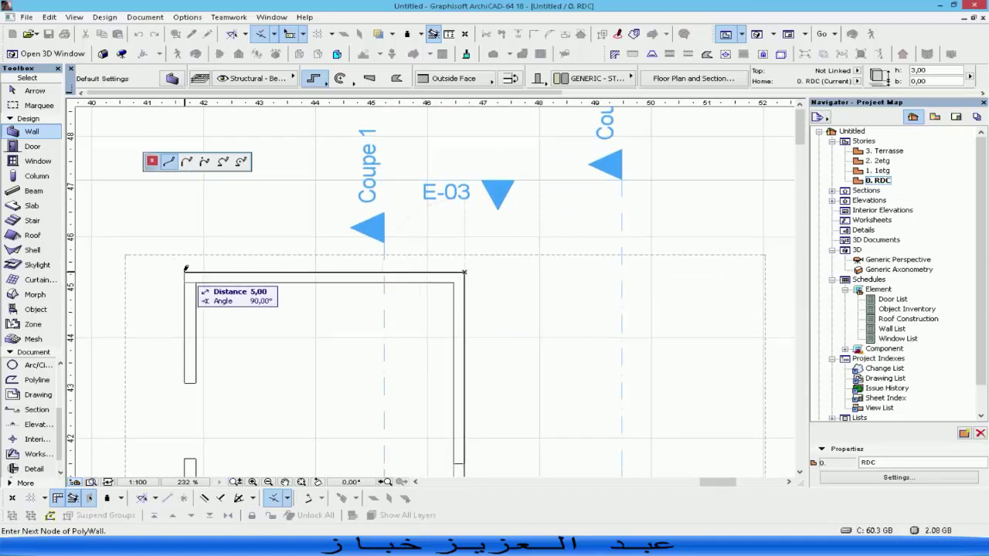
middle_drag(185, 266, 215, 61)
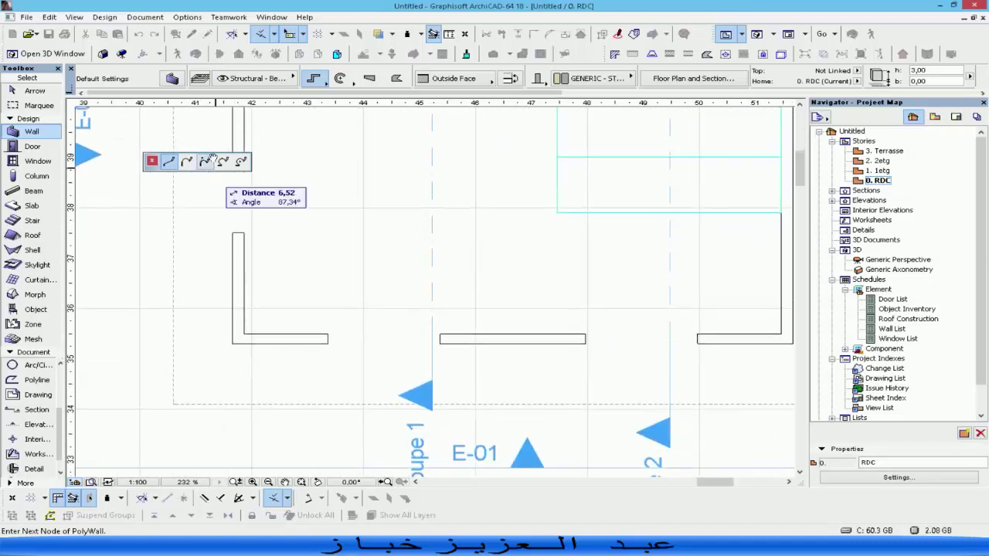
click(235, 338)
middle_drag(479, 343, 189, 344)
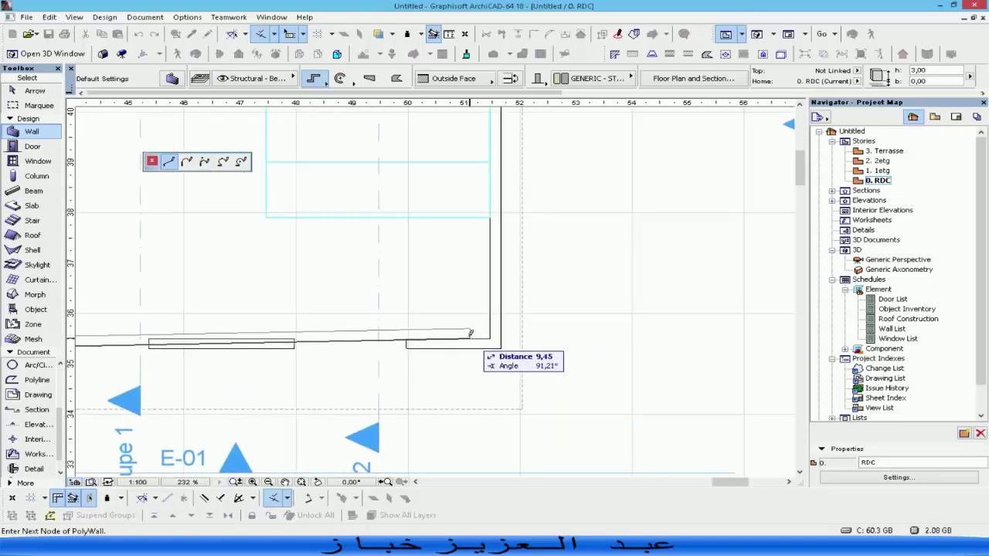
click(792, 340)
middle_drag(501, 101, 495, 299)
click(495, 295)
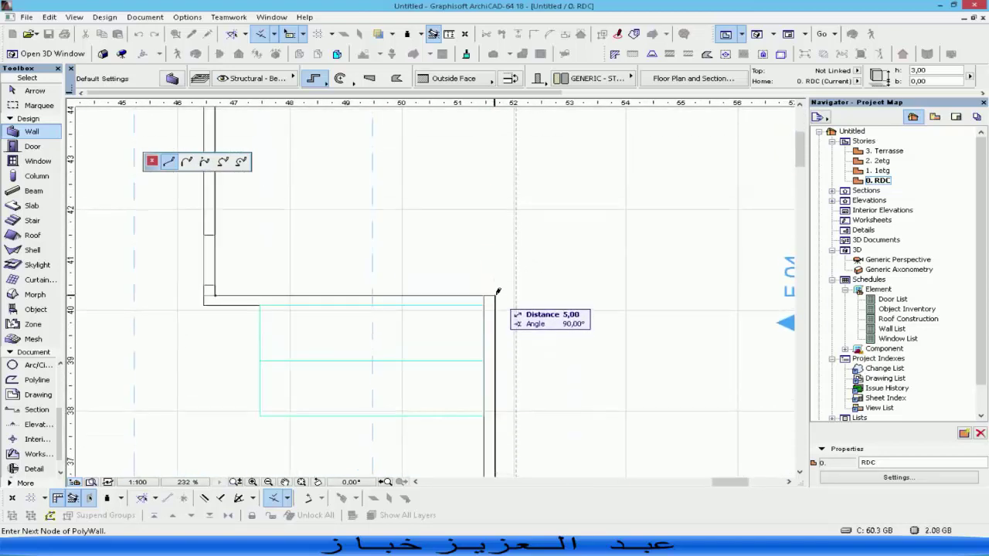
click(217, 292)
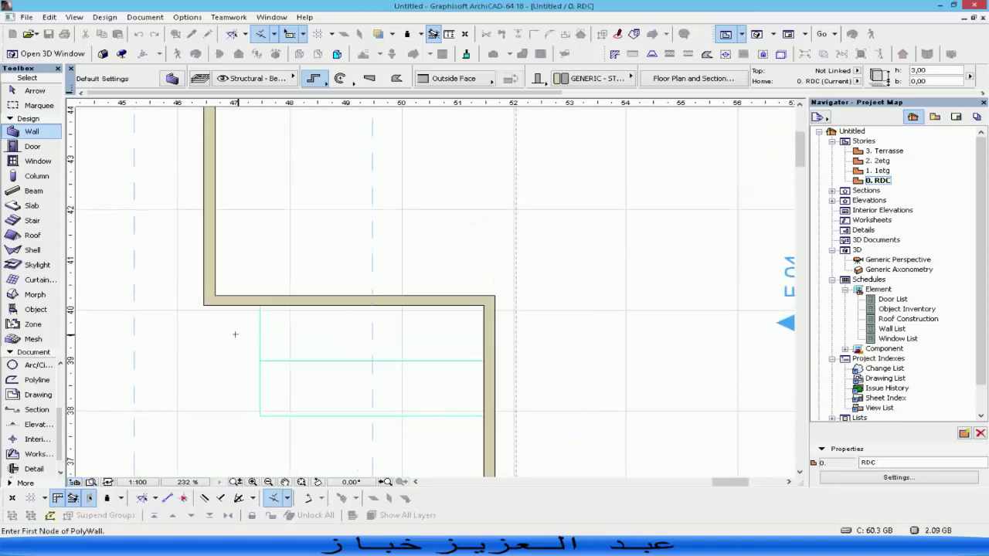
- Examine the finished outer walls and highlight the placed drawing beneath them to locate its openings
scroll(234, 335, down, 3)
middle_drag(424, 321, 445, 329)
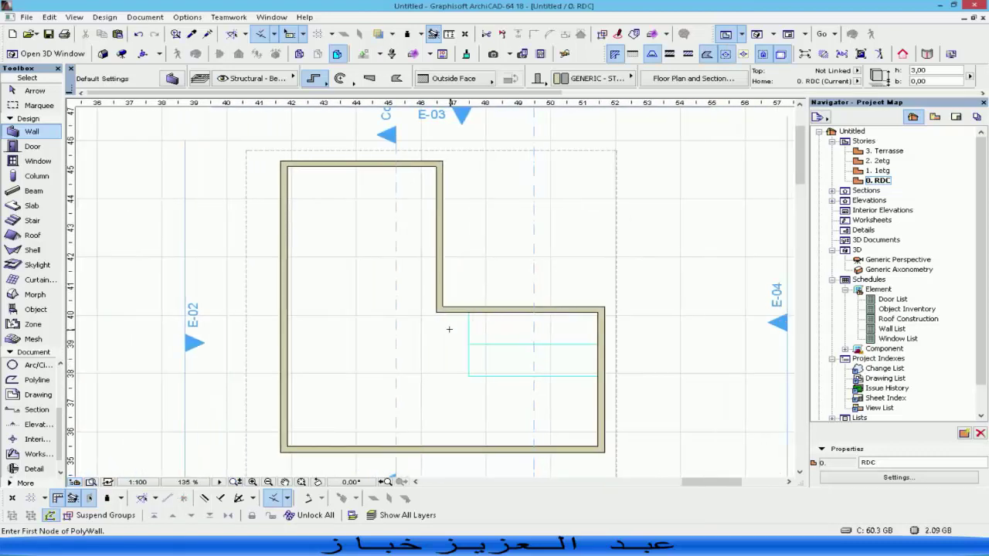
shift+click(443, 252)
key(Escape)
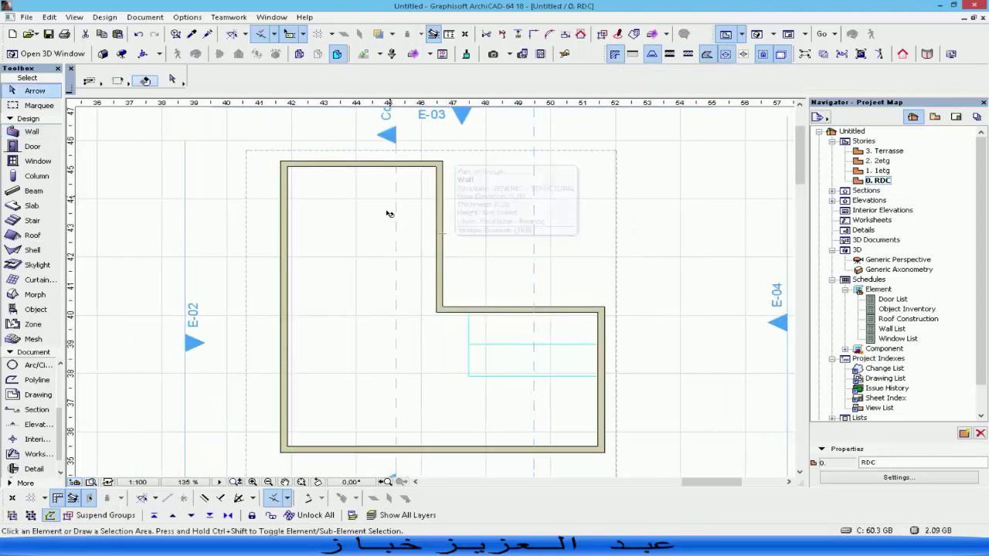
click(375, 254)
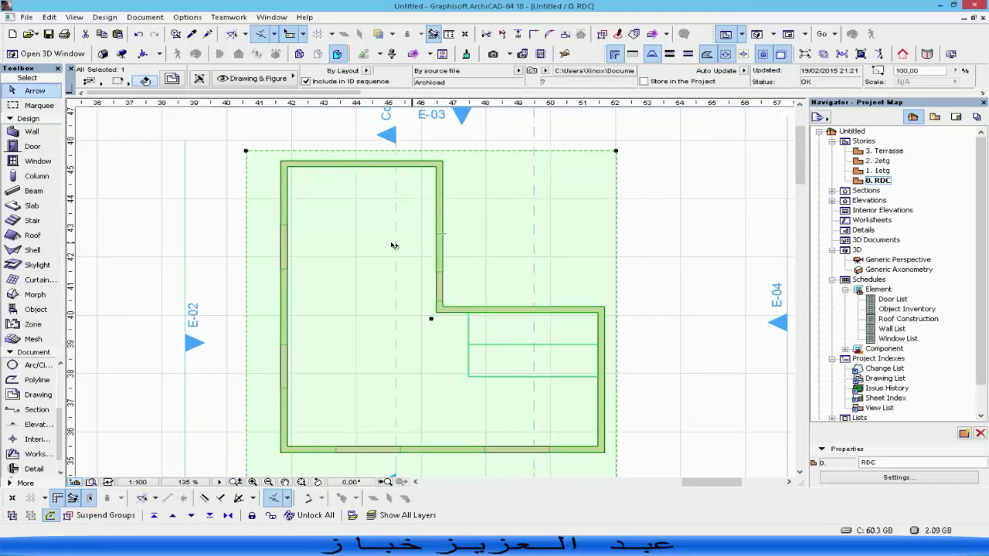
- Open the door default settings and choose Door 18 from the Hinged Doors 18 library
click(25, 148)
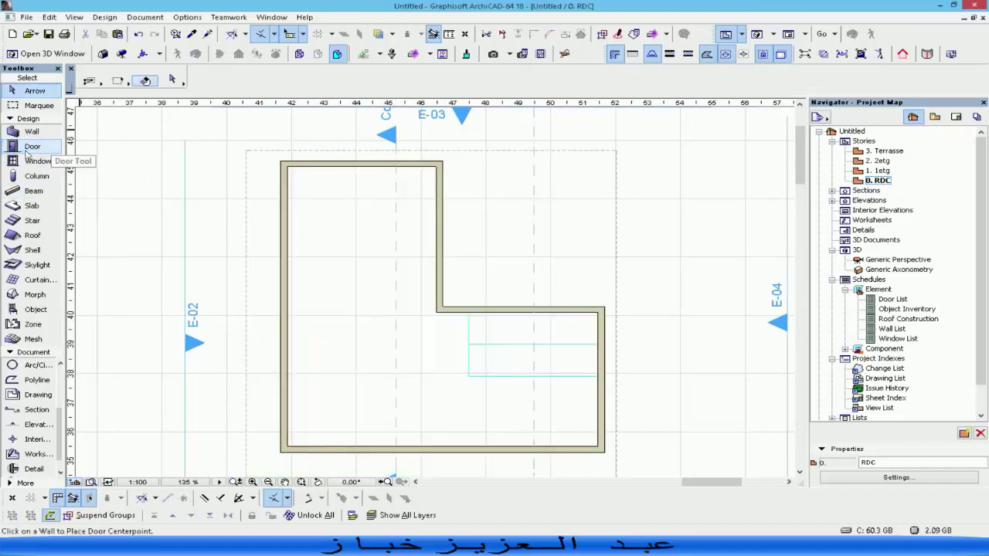
click(173, 80)
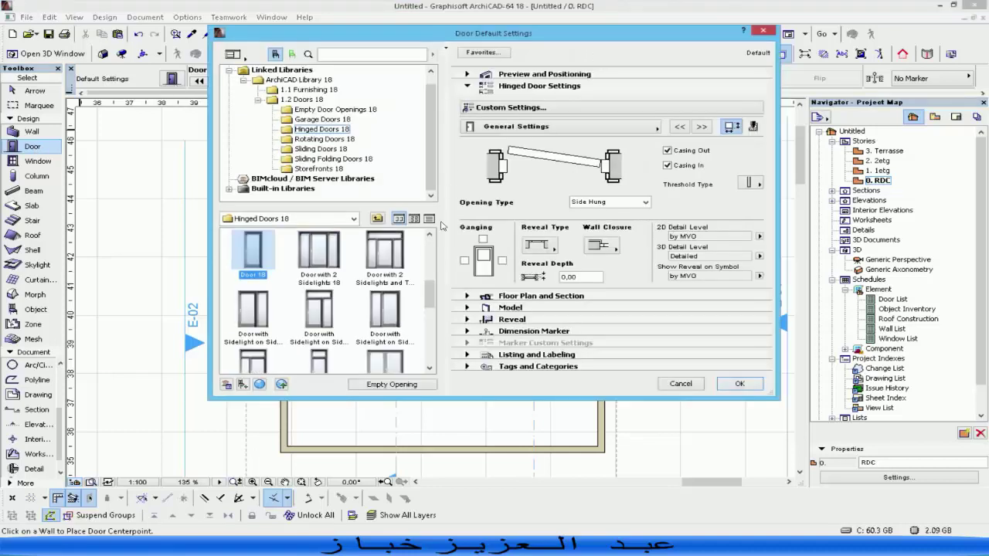
drag(432, 295, 434, 244)
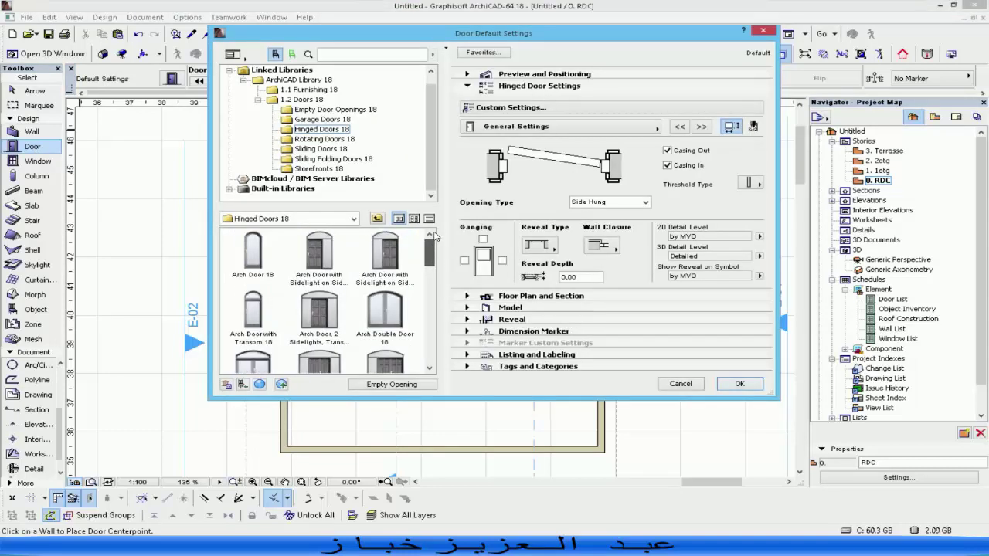
mouse_move(430, 251)
mouse_down()
mouse_move(429, 334)
mouse_move(430, 246)
mouse_up()
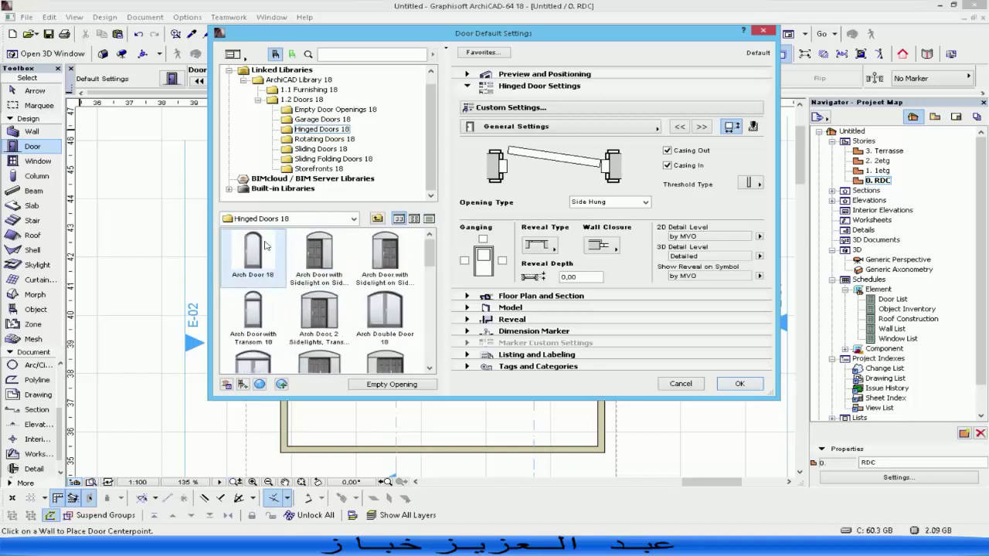
scroll(423, 253, down, 2)
click(253, 309)
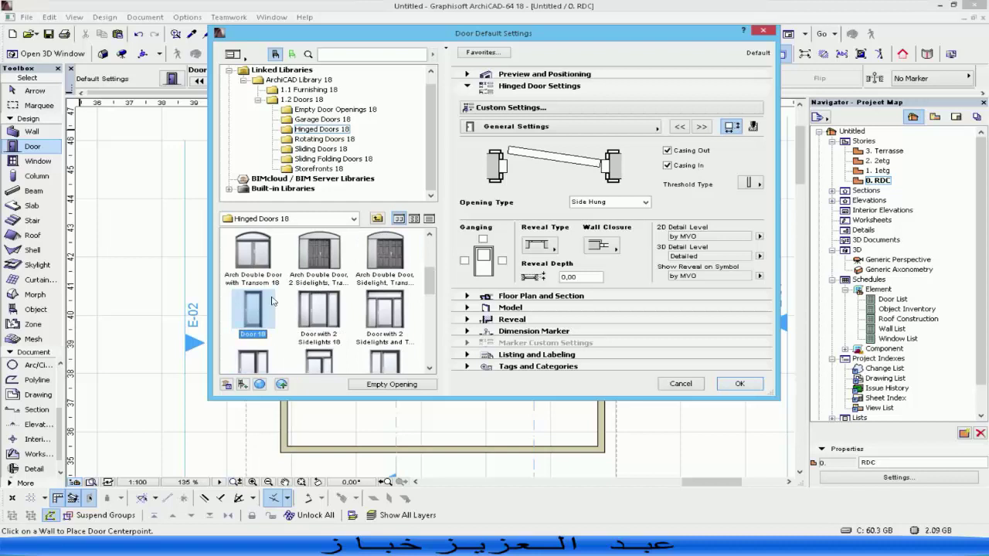
- Turn off the outer and inner casings for the default hinged door
click(684, 152)
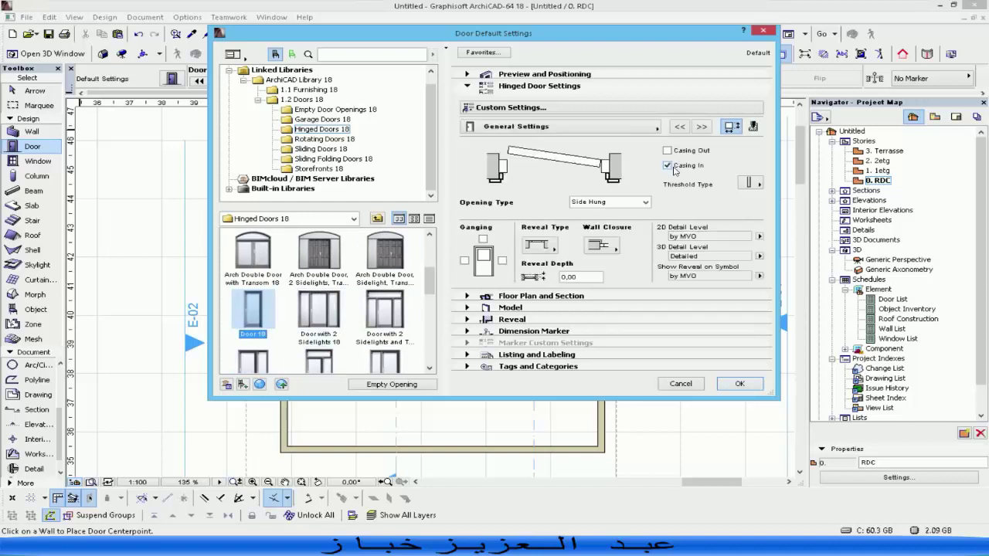
click(668, 167)
click(680, 153)
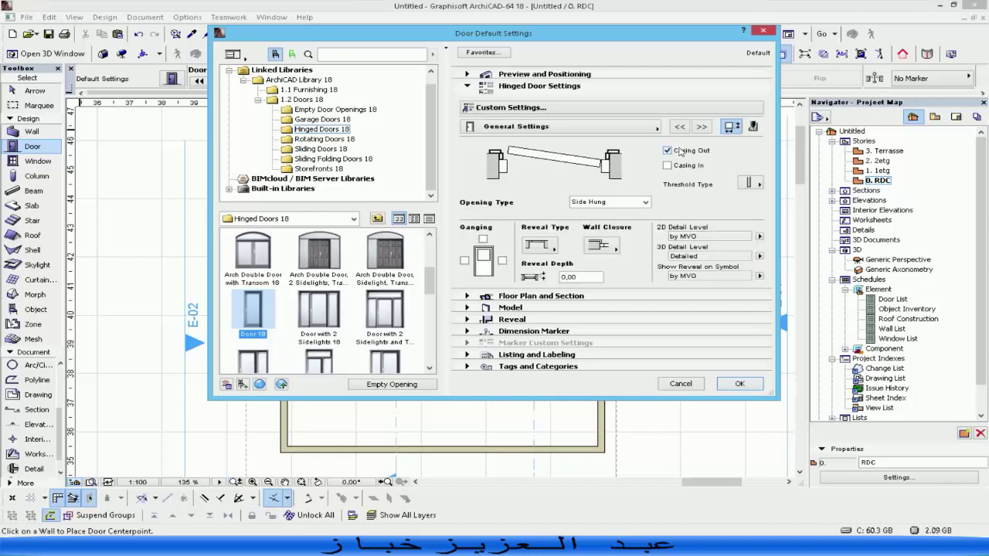
click(680, 151)
click(667, 151)
click(667, 150)
- Set the default door's leaf type to Style 6
click(680, 125)
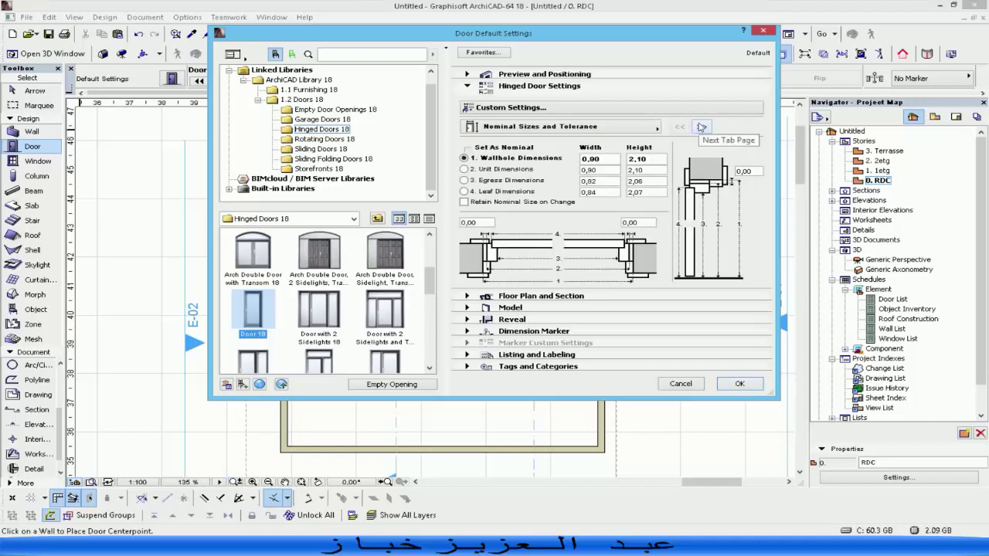
click(702, 126)
click(701, 126)
click(702, 126)
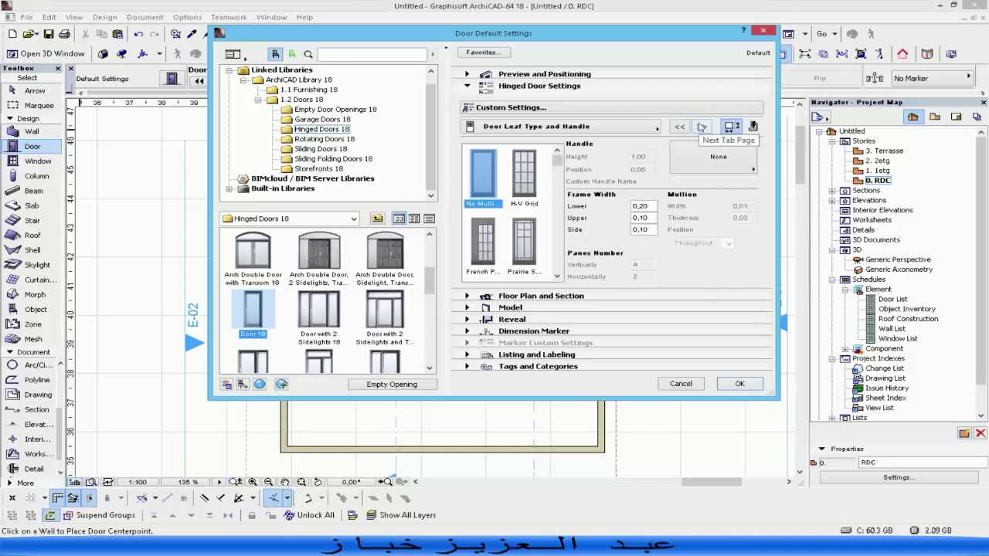
mouse_move(559, 163)
mouse_down()
mouse_move(558, 178)
mouse_move(557, 170)
mouse_up()
click(528, 249)
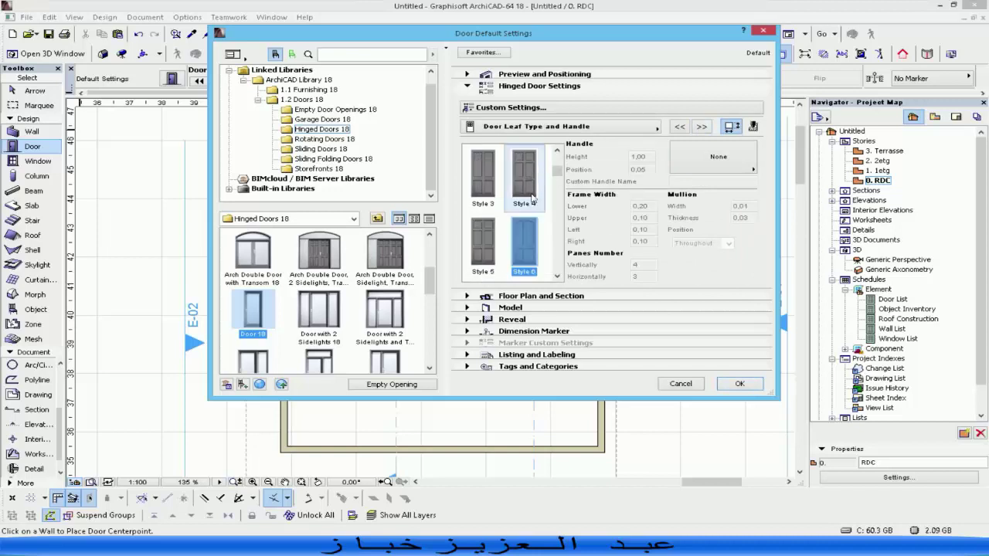
- Give the default door Handle 1, check its opening type and angle, and accept the door settings
click(746, 167)
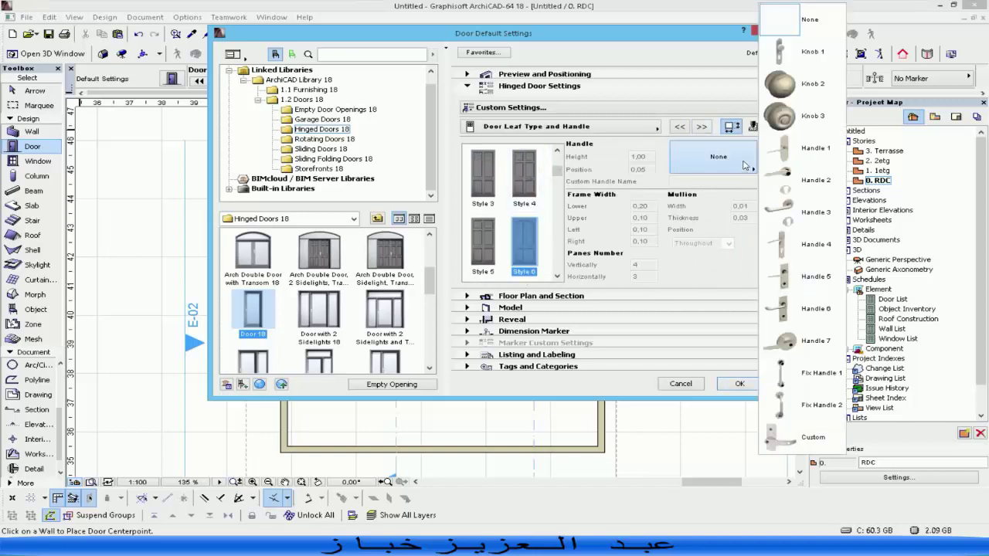
click(793, 146)
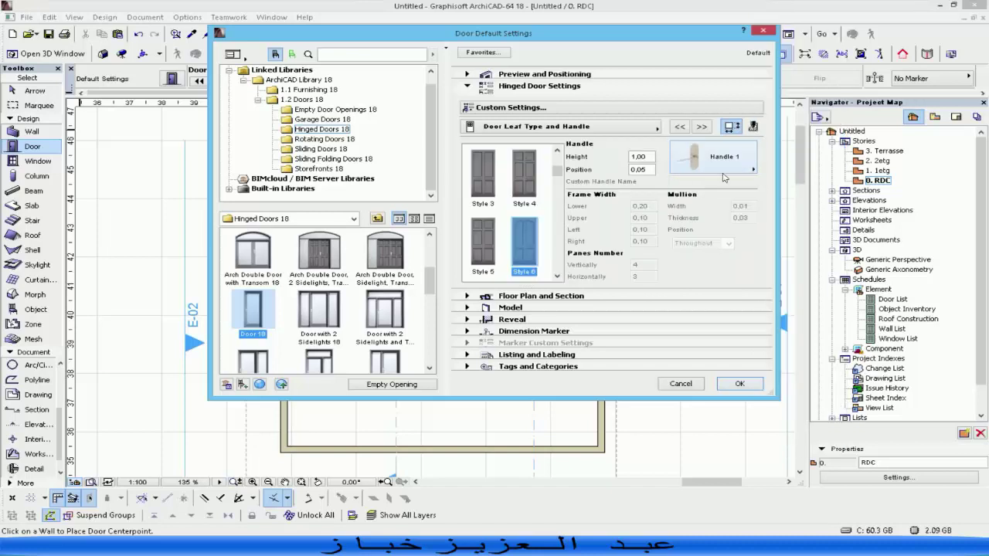
click(736, 384)
click(680, 126)
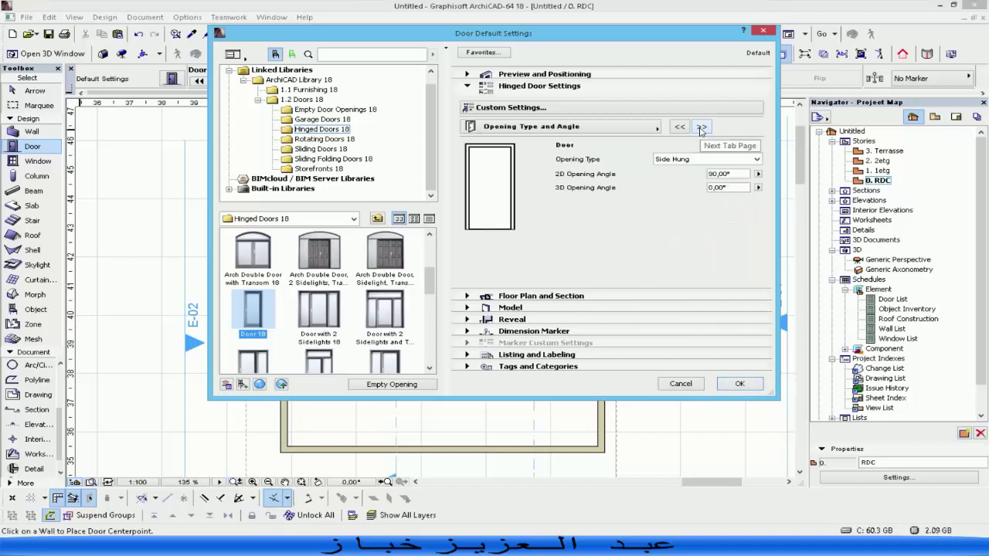
click(700, 126)
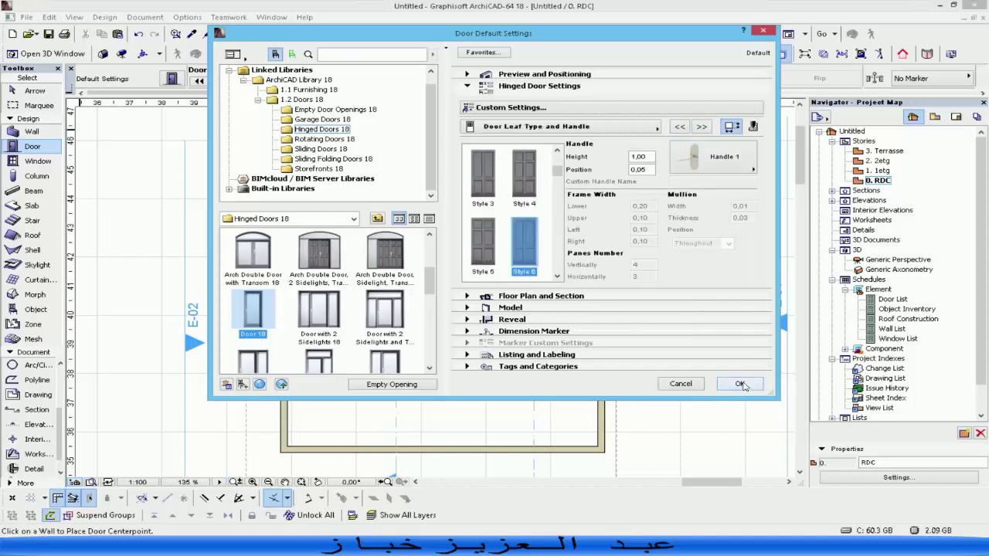
click(740, 384)
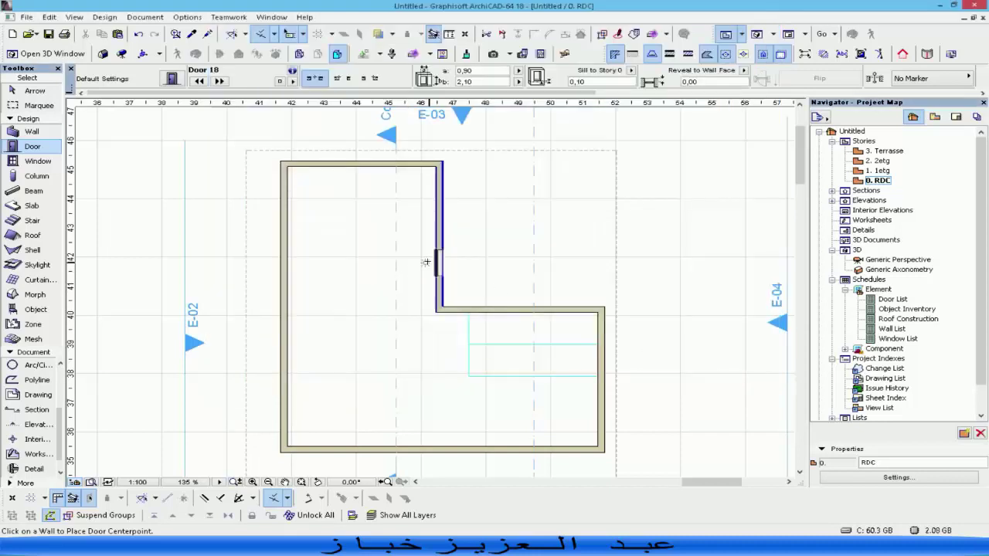
- Place a door in the inner vertical wall near the staircase corner, hinged at its upper edge and opening into the building
shift+click(592, 177)
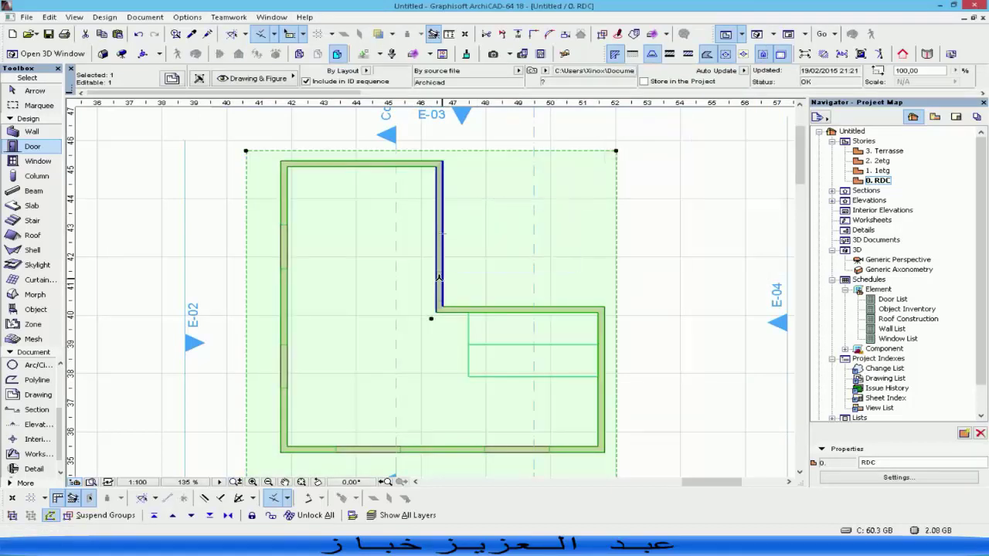
key(Escape)
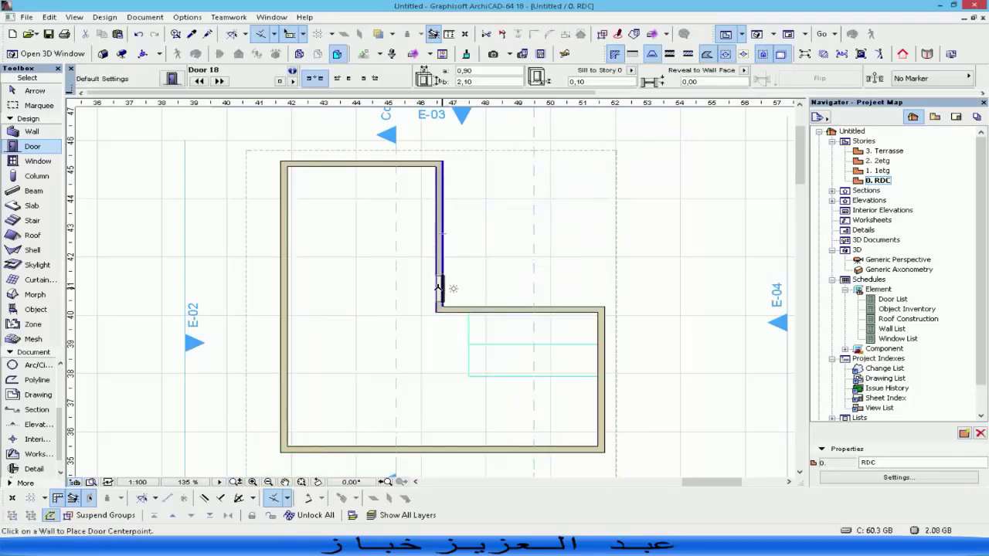
scroll(448, 287, up, 5)
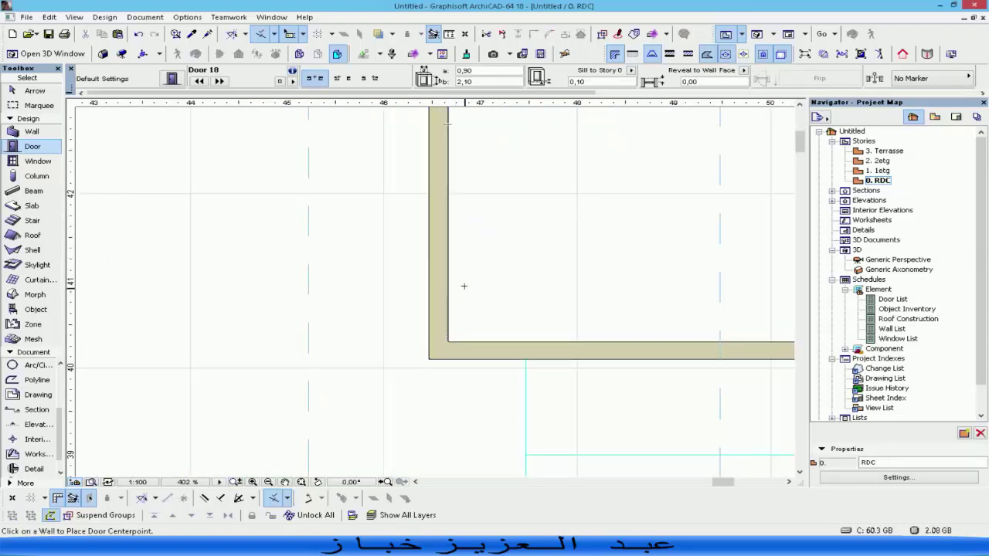
click(418, 287)
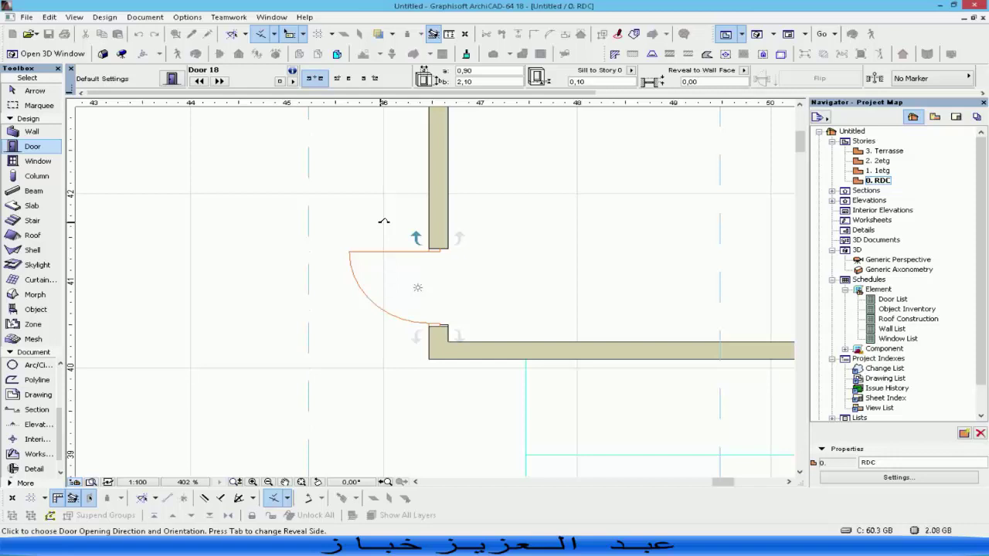
click(383, 221)
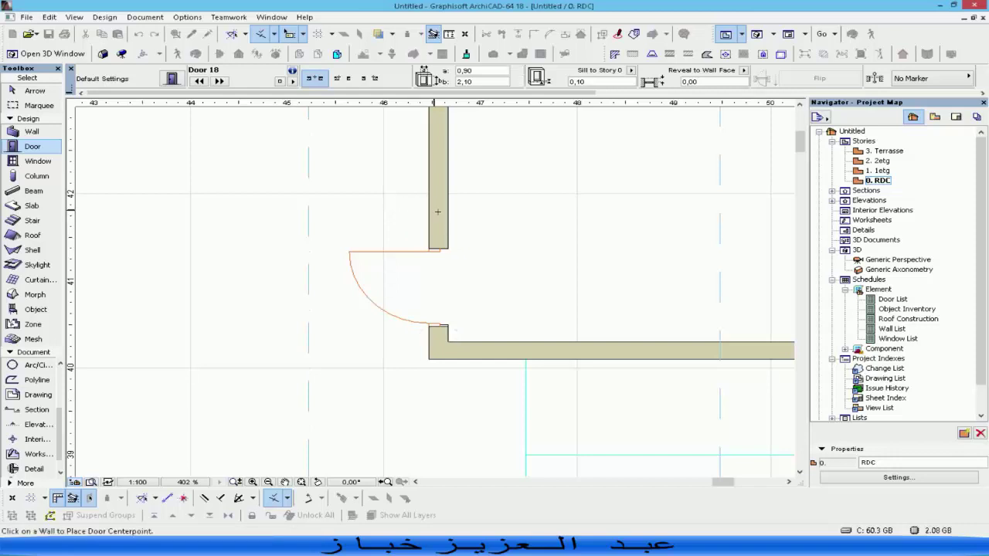
- Stretch the placed door's upper and lower edges to match the opening in the underlying drawing, and clear the selection
shift+click(442, 272)
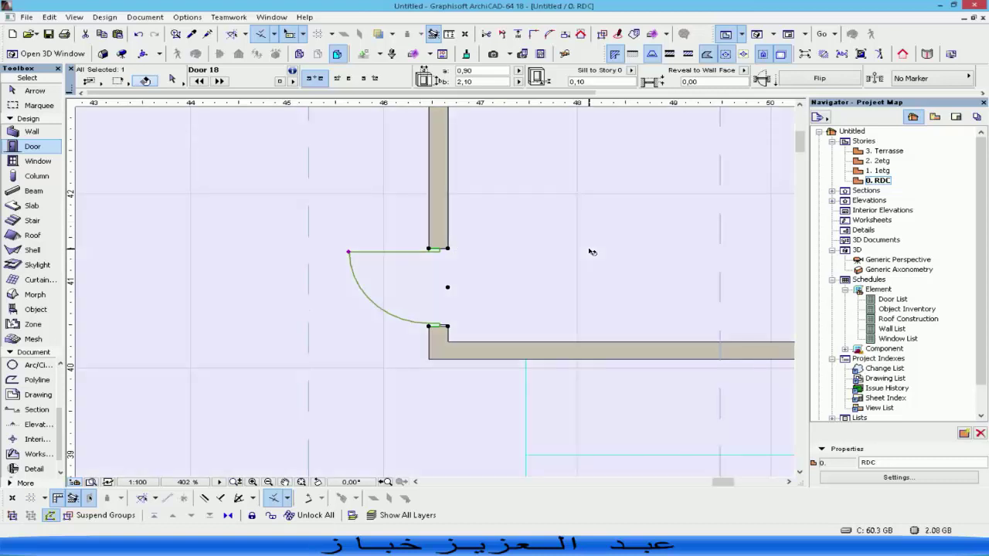
click(592, 252)
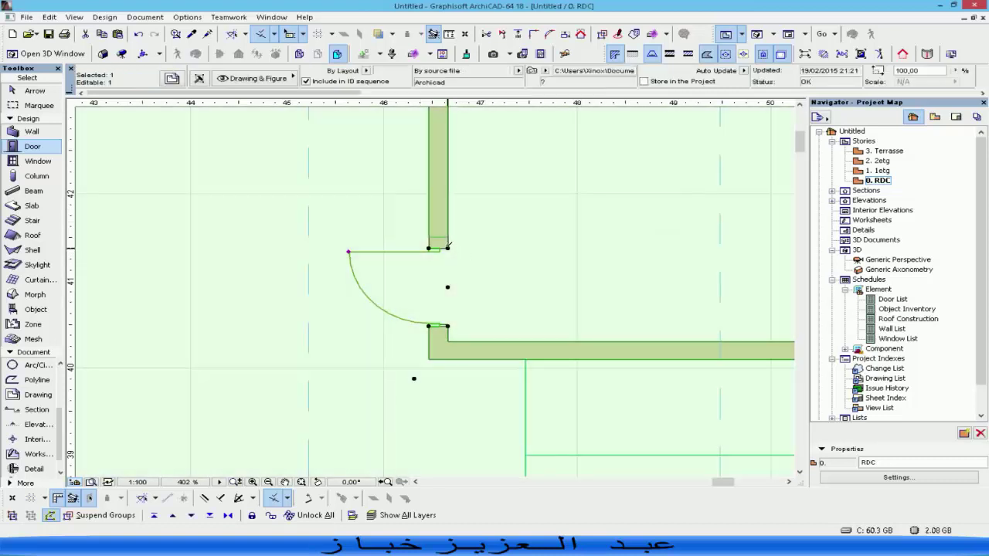
click(448, 247)
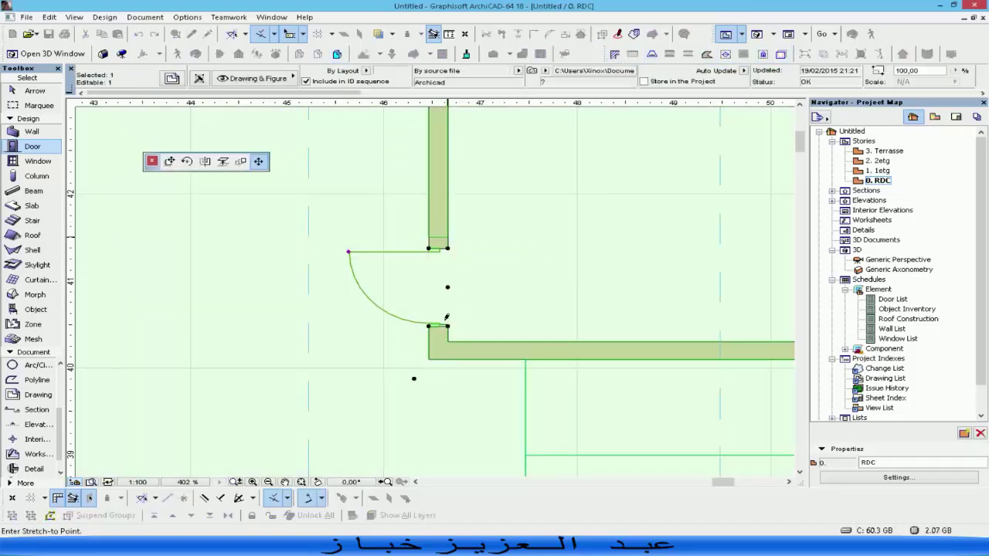
scroll(447, 317, up, 4)
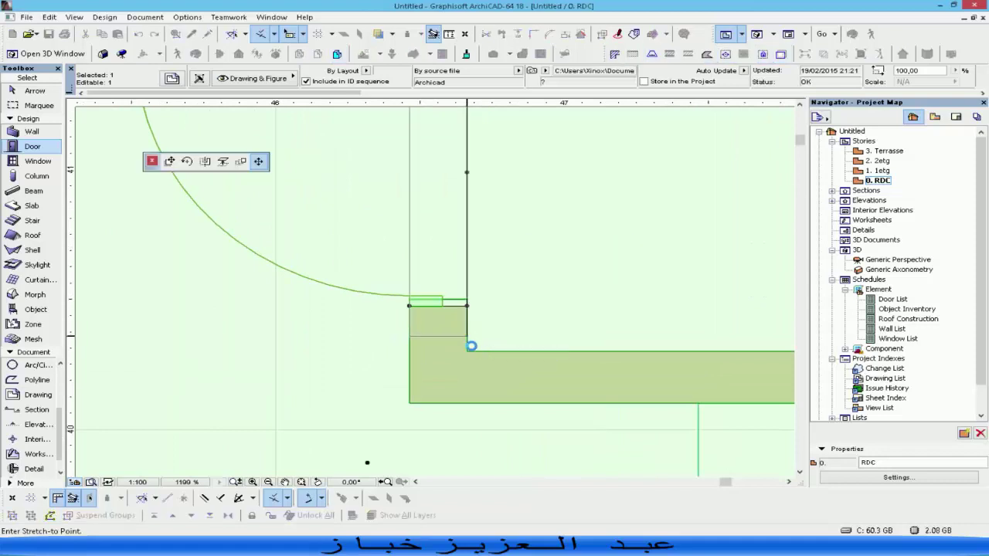
click(471, 345)
click(467, 299)
click(495, 274)
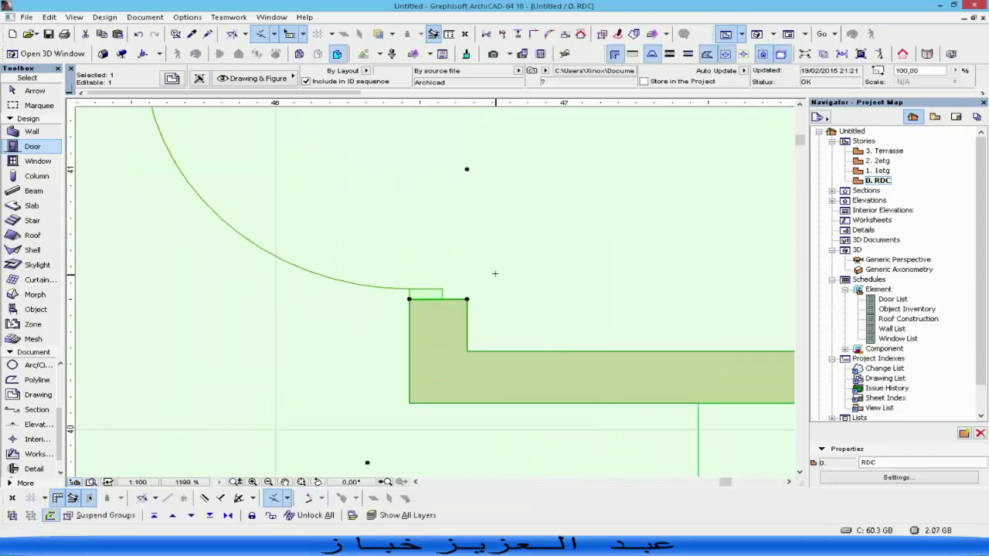
scroll(495, 273, down, 7)
key(Escape)
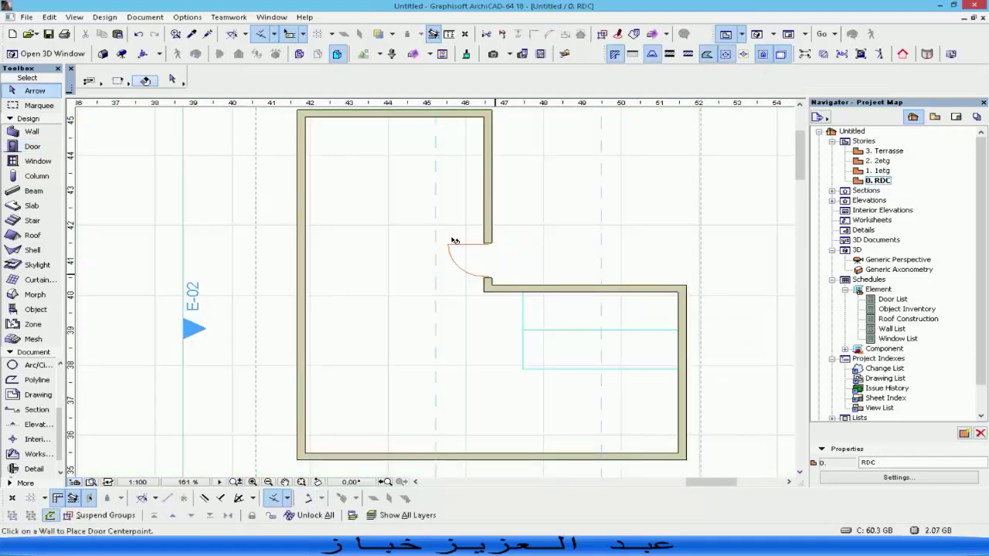
- Open the window default settings and choose Window 18 from the Basic Windows 18 library
click(35, 161)
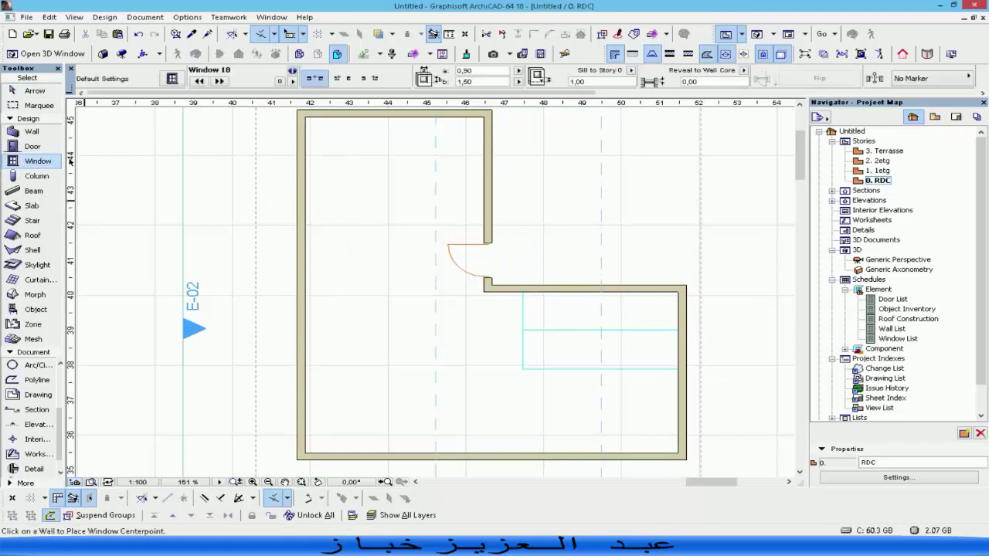
double_click(34, 161)
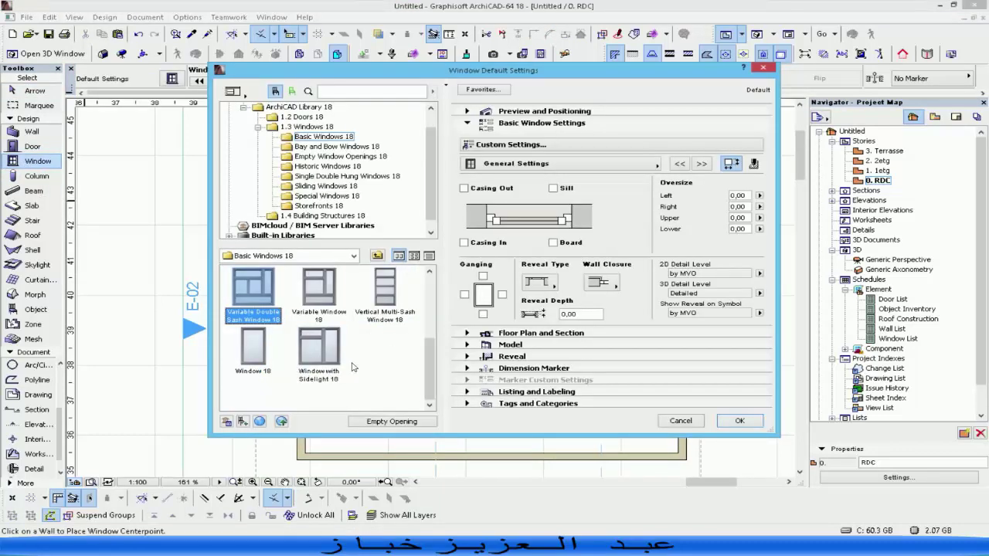
click(253, 350)
- Try a lower transom with uniform panes and an upper transom on the window shape, and remove both transoms
click(701, 163)
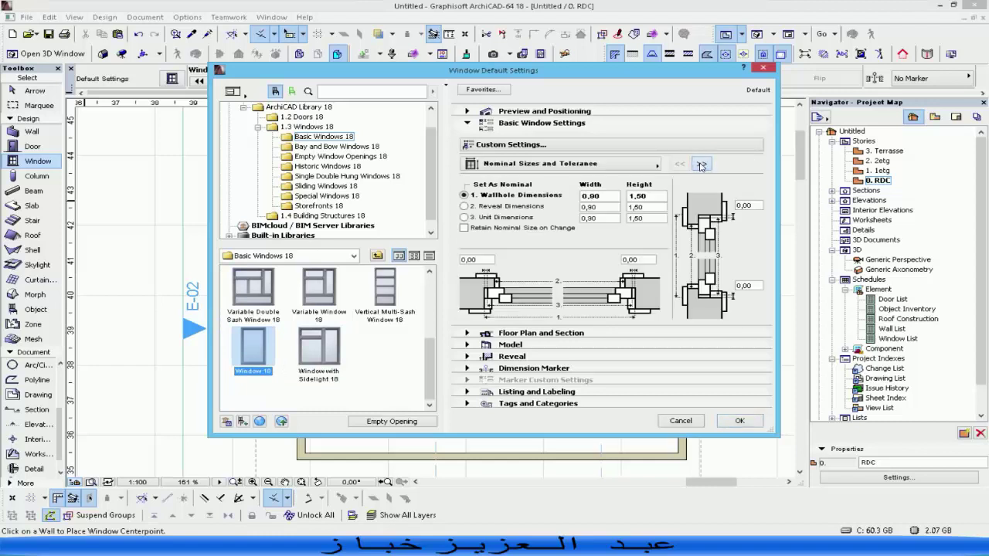
click(700, 164)
click(700, 164)
click(679, 164)
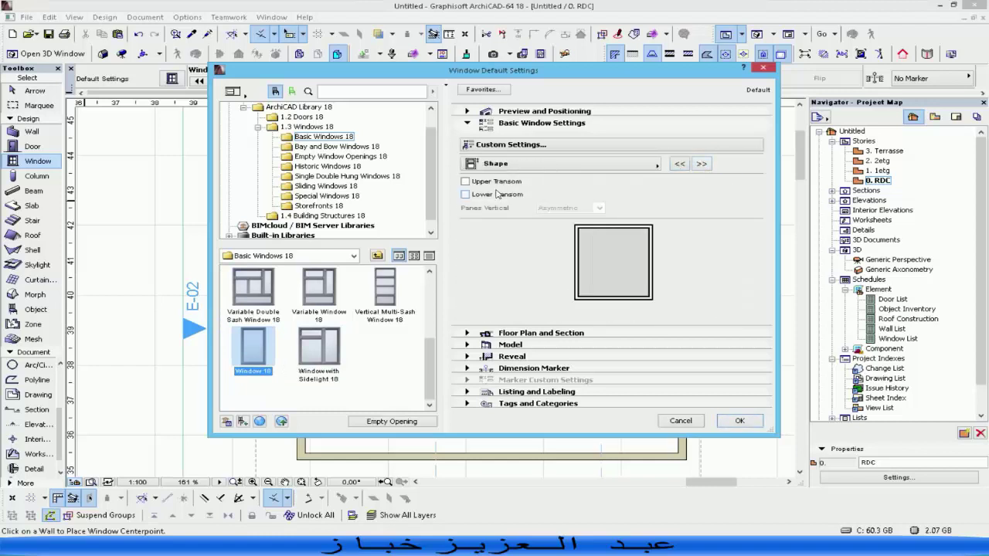
click(497, 194)
click(575, 211)
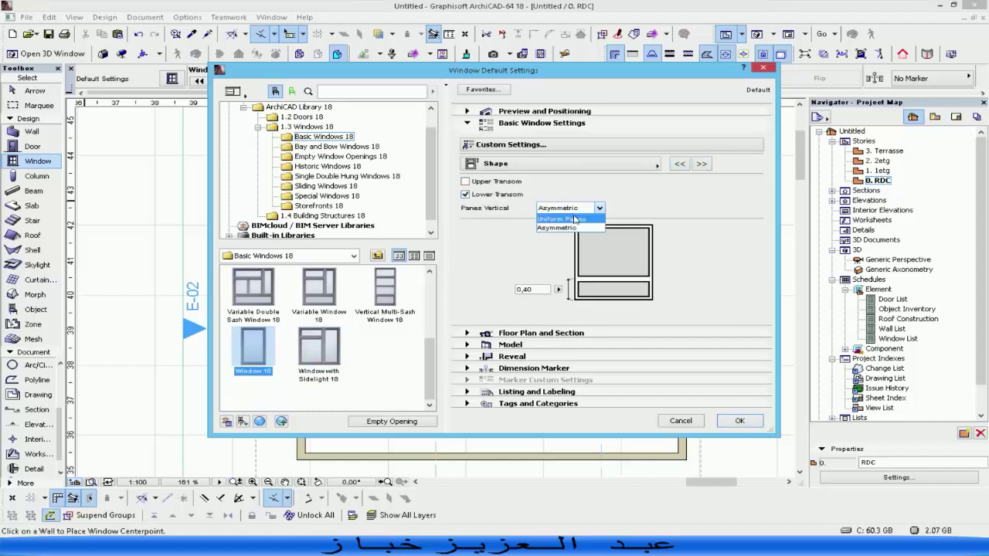
click(575, 219)
click(575, 210)
click(480, 204)
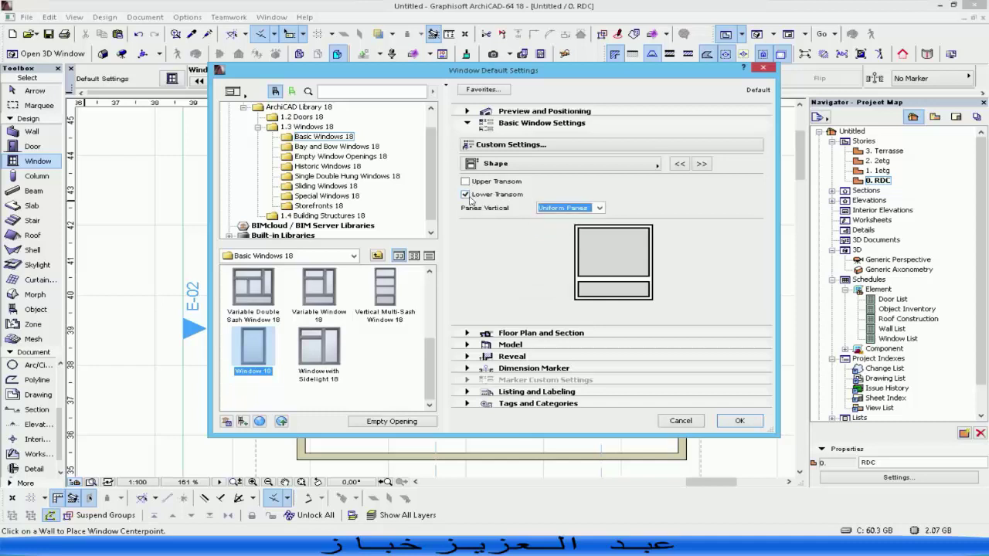
click(465, 194)
click(465, 181)
click(465, 181)
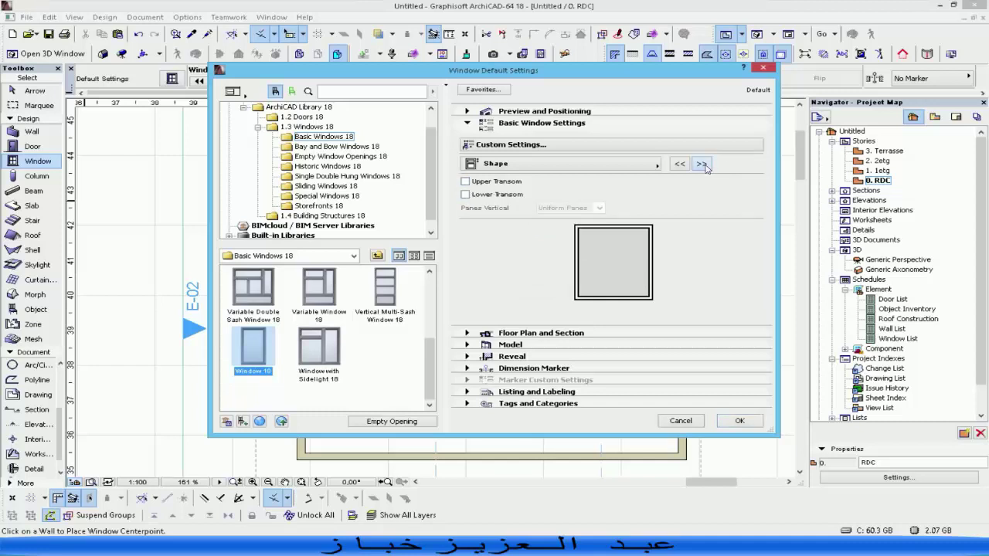
- Set the window's main sash type to H-V Grid in the sash options
click(701, 164)
click(701, 163)
click(701, 164)
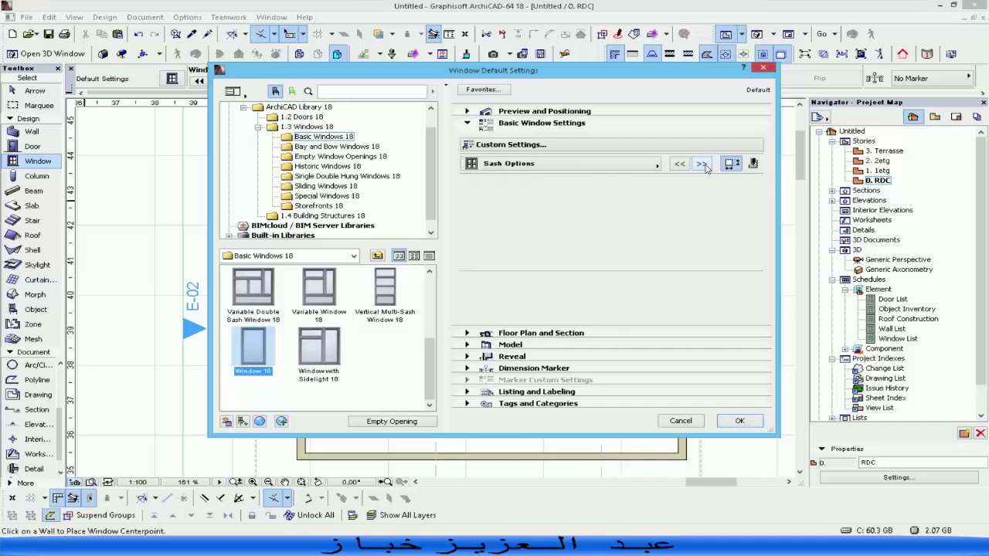
click(552, 231)
click(654, 263)
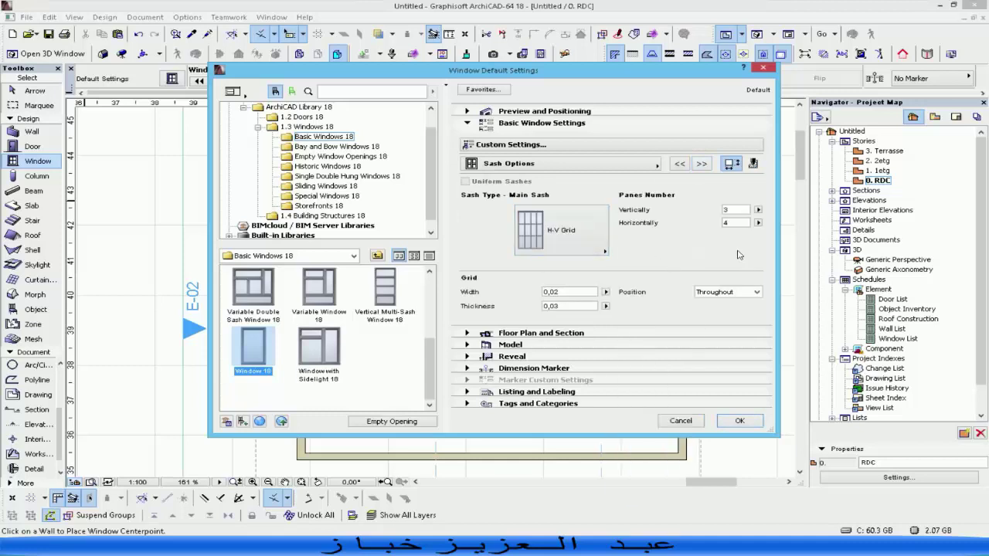
- Set the H-V sash grid to 1 pane vertically and 2 horizontally, check the window in 3D preview, and accept the settings
text(1)
text(2)
click(624, 164)
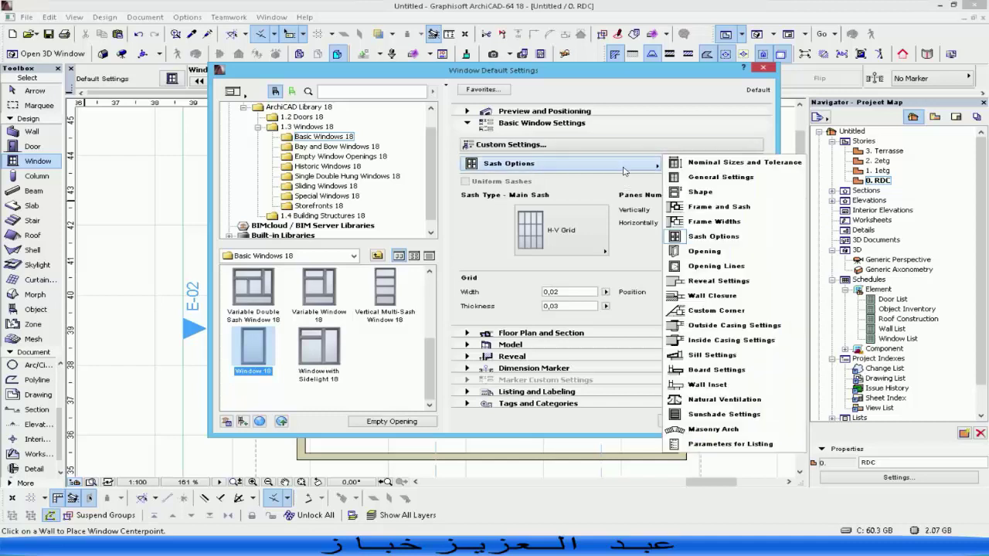
click(672, 166)
click(618, 145)
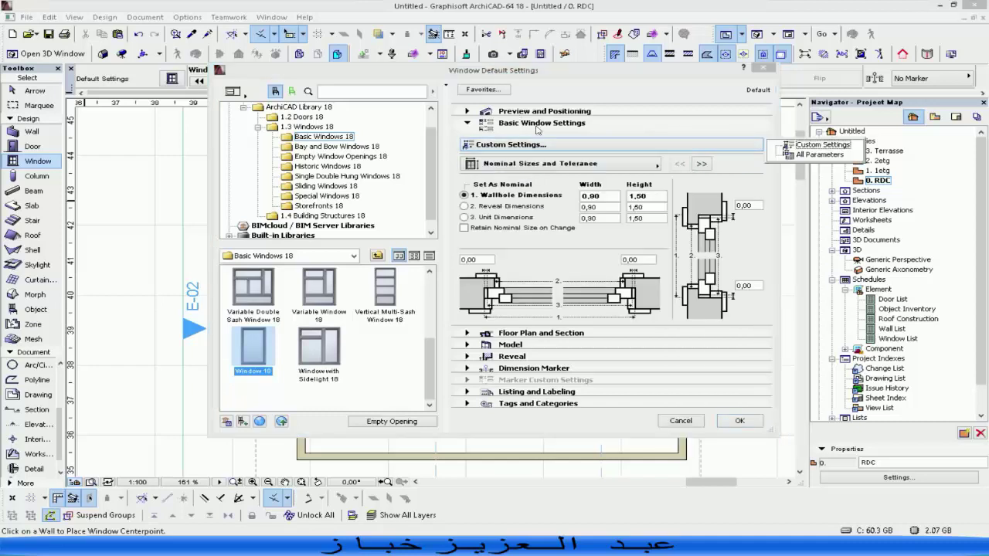
click(591, 116)
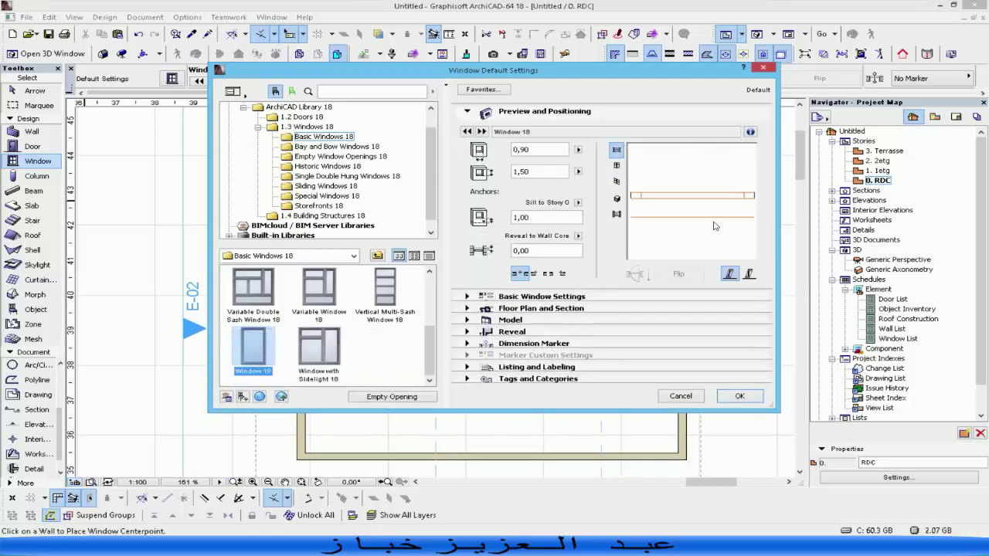
click(616, 198)
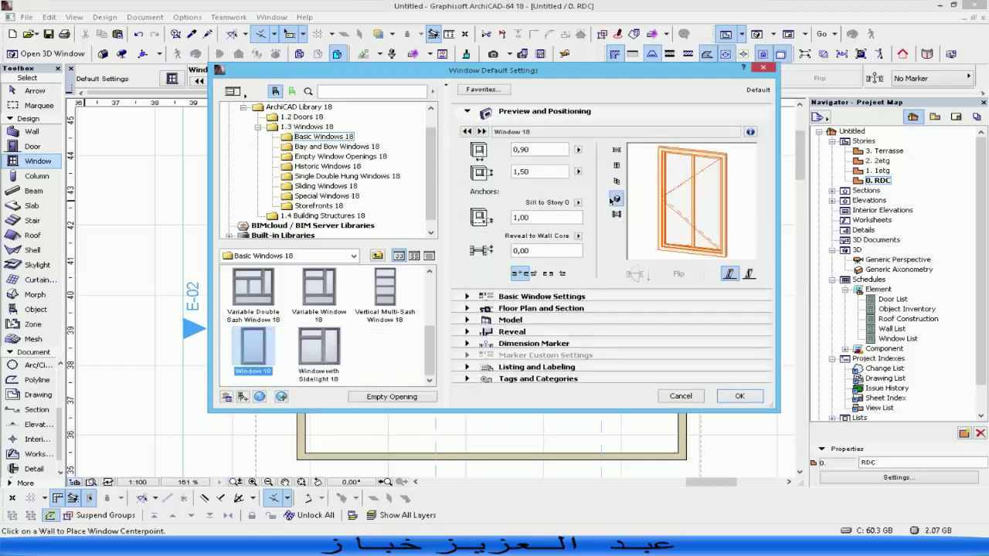
click(741, 397)
- Place a Window 18 in the plan's left exterior wall at the upper opening of the underlying drawing
shift+click(347, 161)
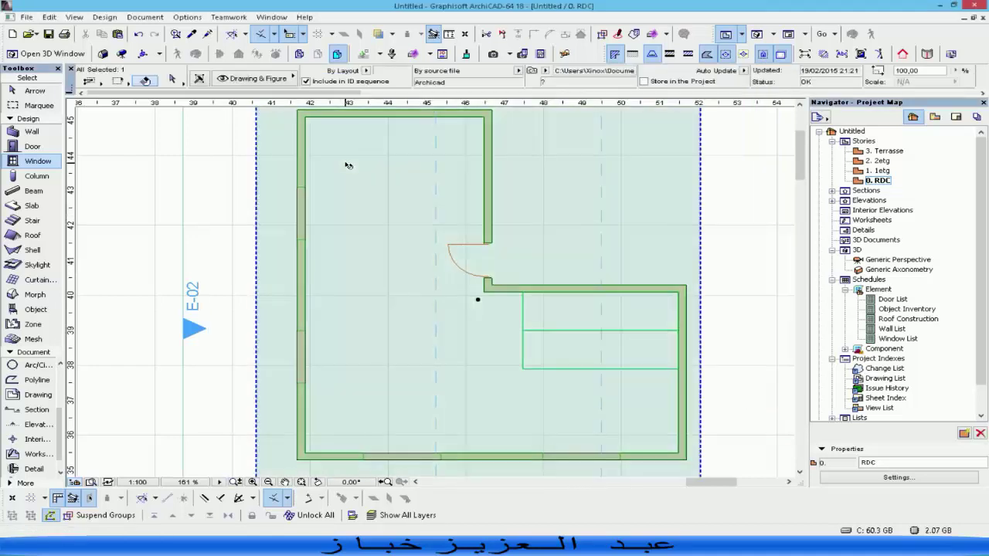
key(Escape)
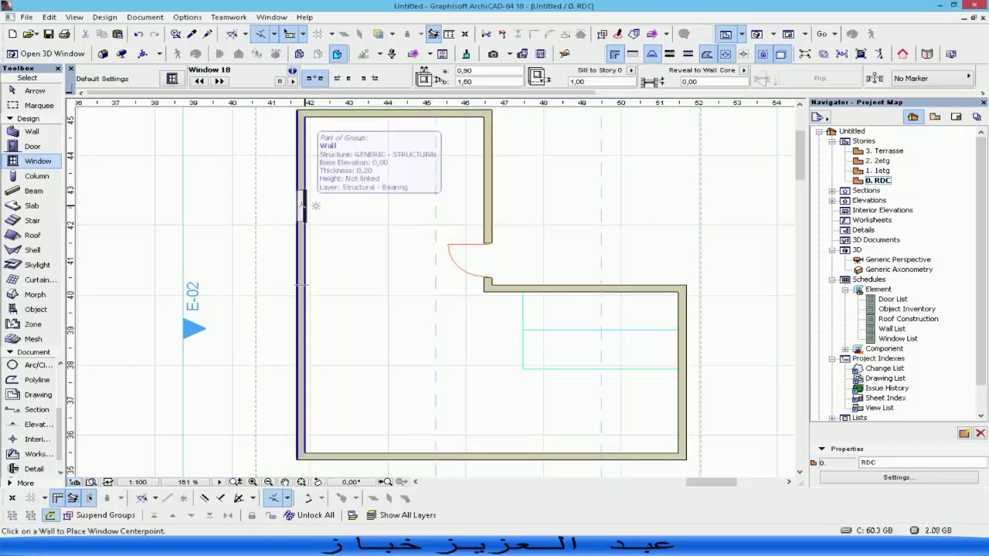
click(303, 206)
click(374, 148)
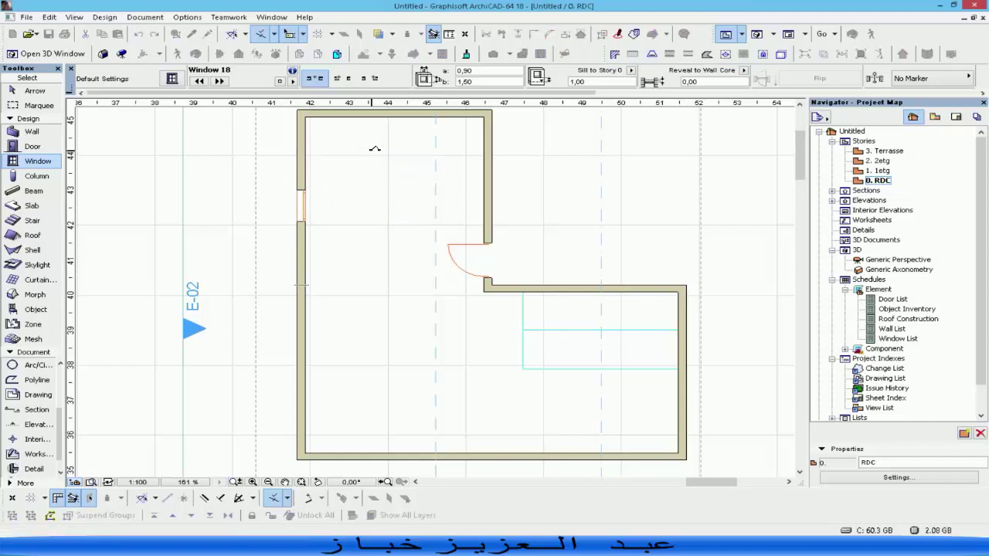
click(309, 408)
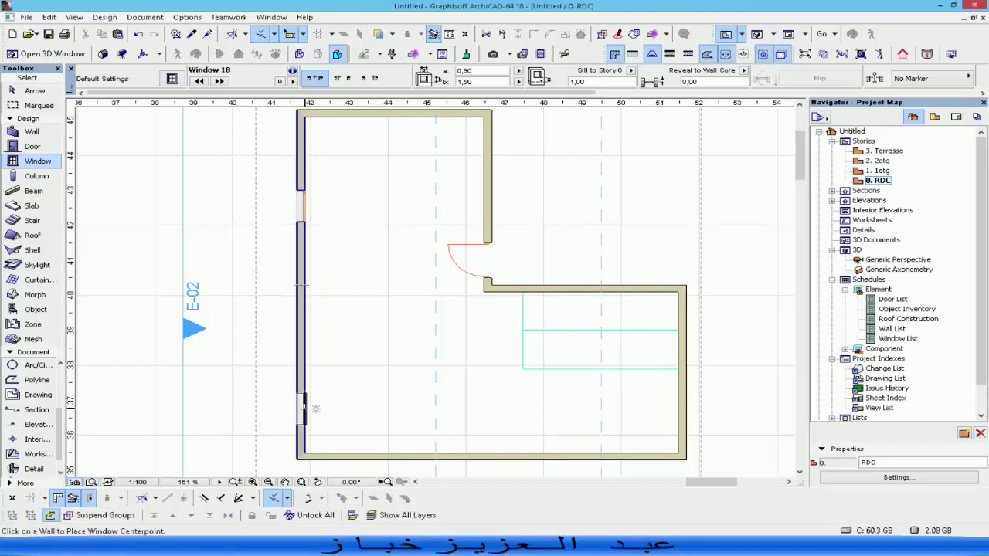
click(332, 212)
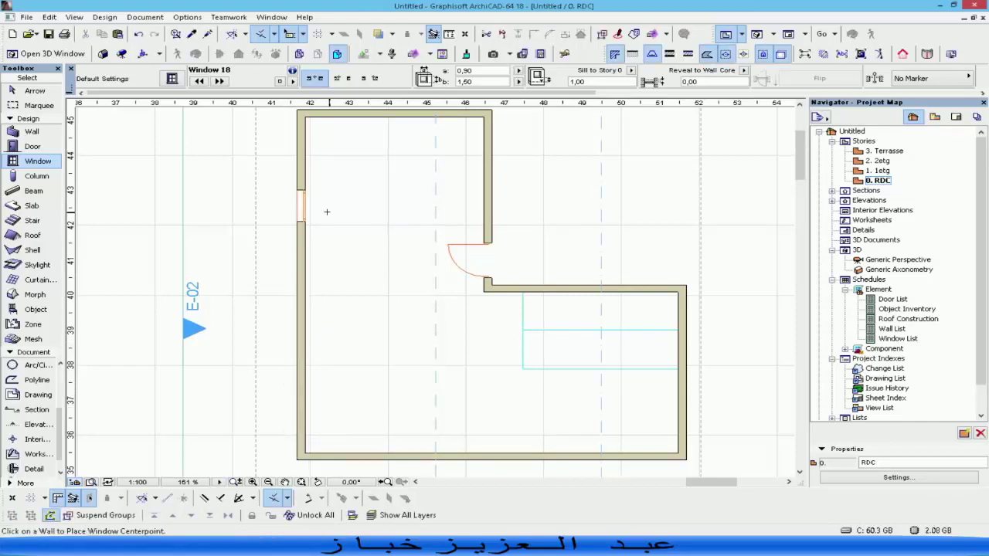
- Stretch both ends of the upper left-wall window to the opening in the underlying drawing, making it 1.50 wide
shift+click(325, 208)
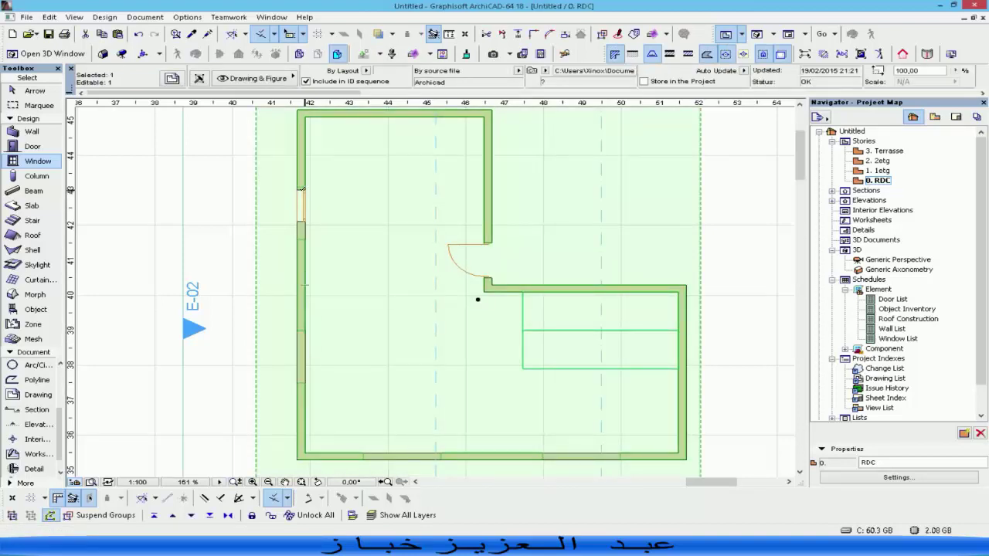
scroll(301, 189, up, 5)
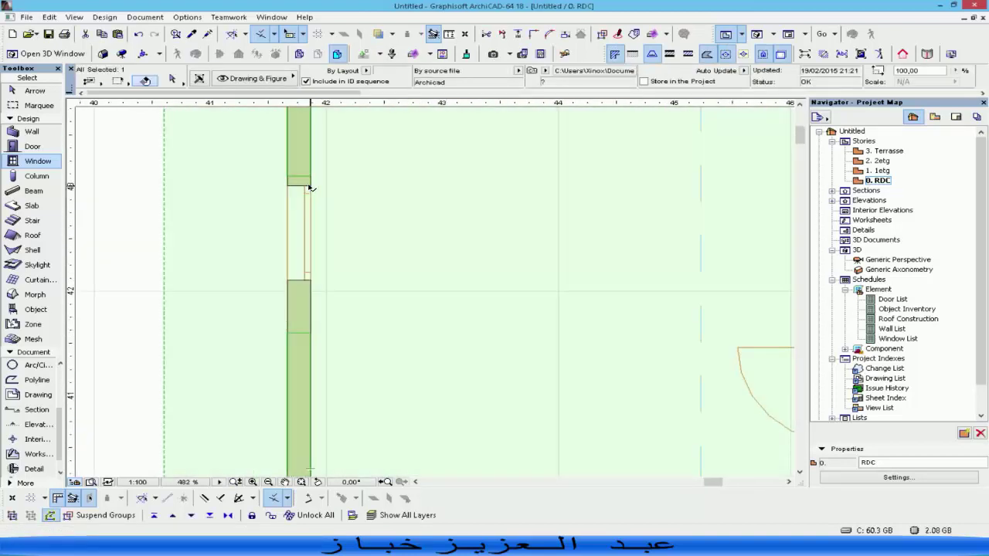
click(309, 188)
click(286, 186)
click(288, 177)
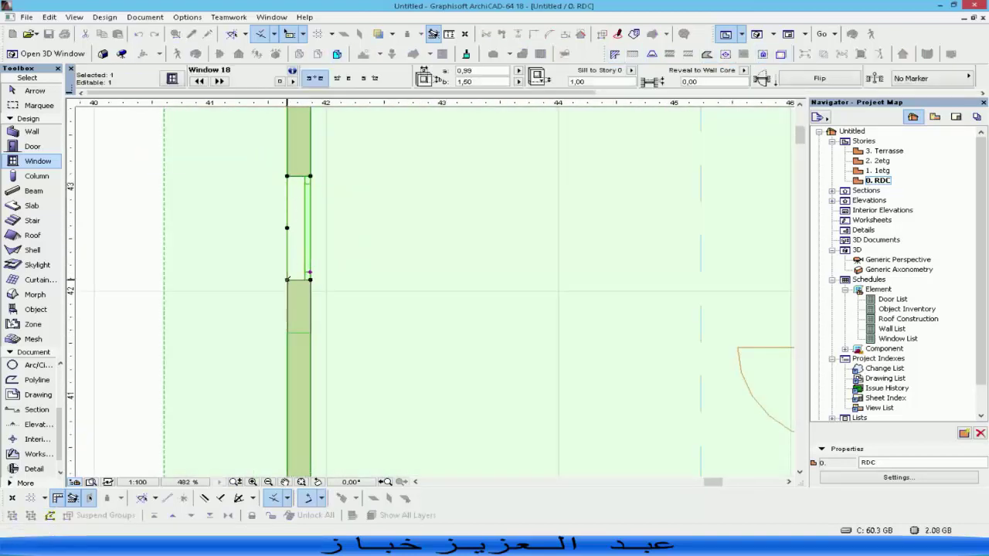
click(287, 279)
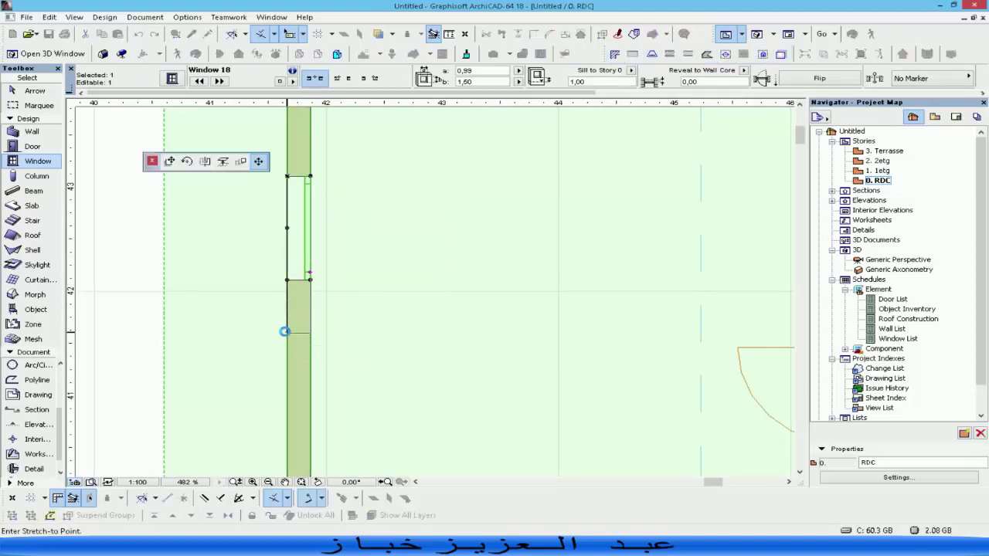
click(287, 332)
- Place a second Window 18 in the left exterior wall, near the lower opening of the underlying drawing
scroll(286, 331, down, 5)
middle_drag(362, 387, 369, 281)
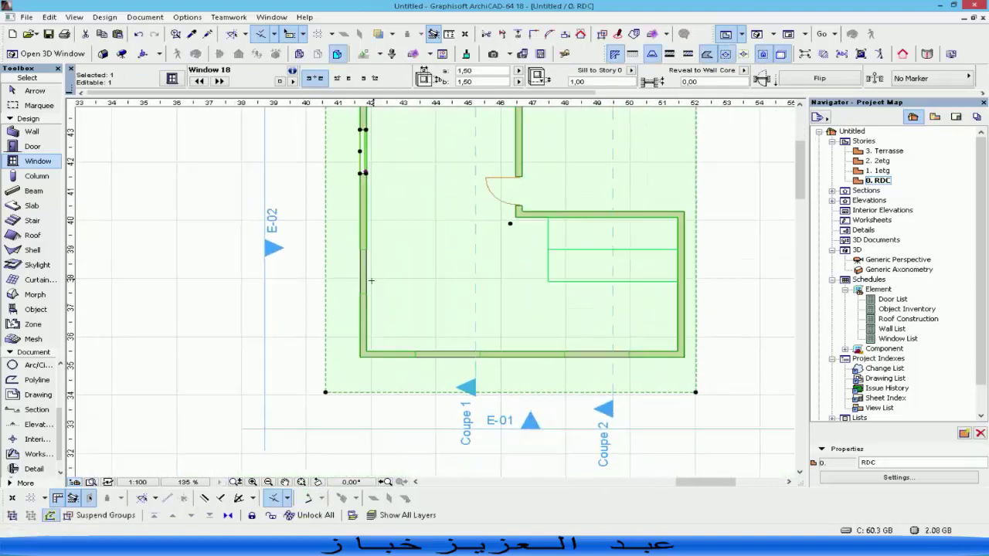
key(Escape)
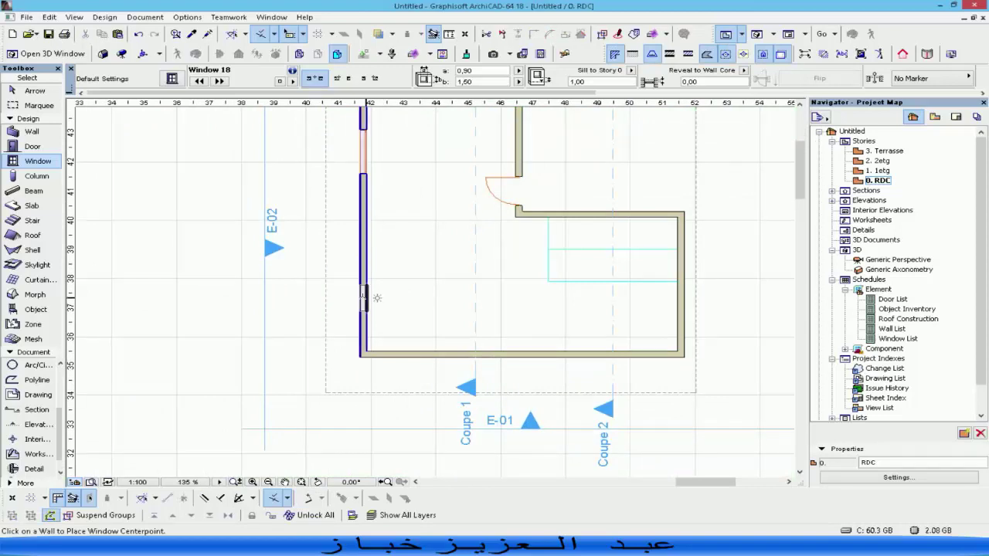
click(365, 300)
click(415, 288)
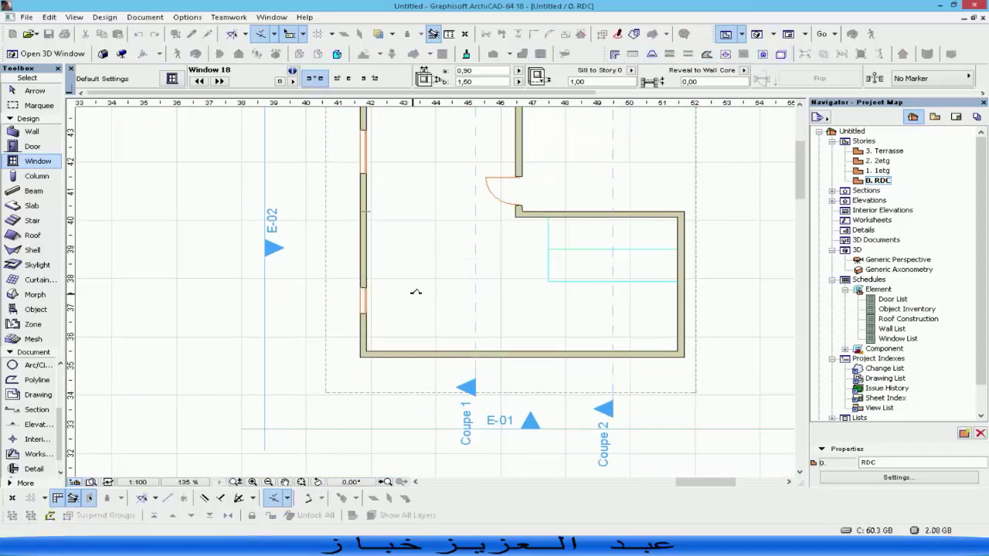
- Stretch the lower left-wall window's two ends to match the opening in the underlying drawing, and clear the selection
scroll(362, 274, up, 3)
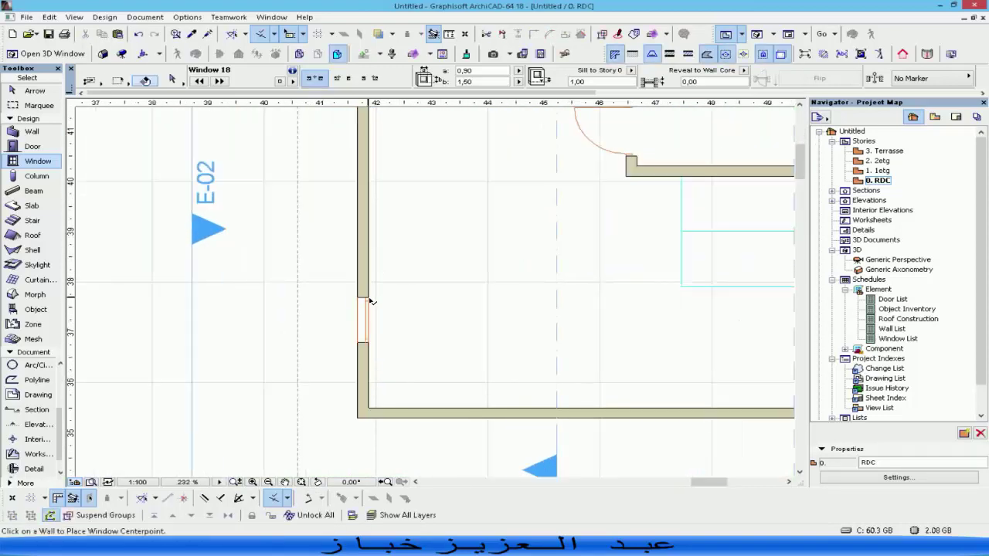
shift+click(359, 297)
click(359, 298)
scroll(354, 285, up, 3)
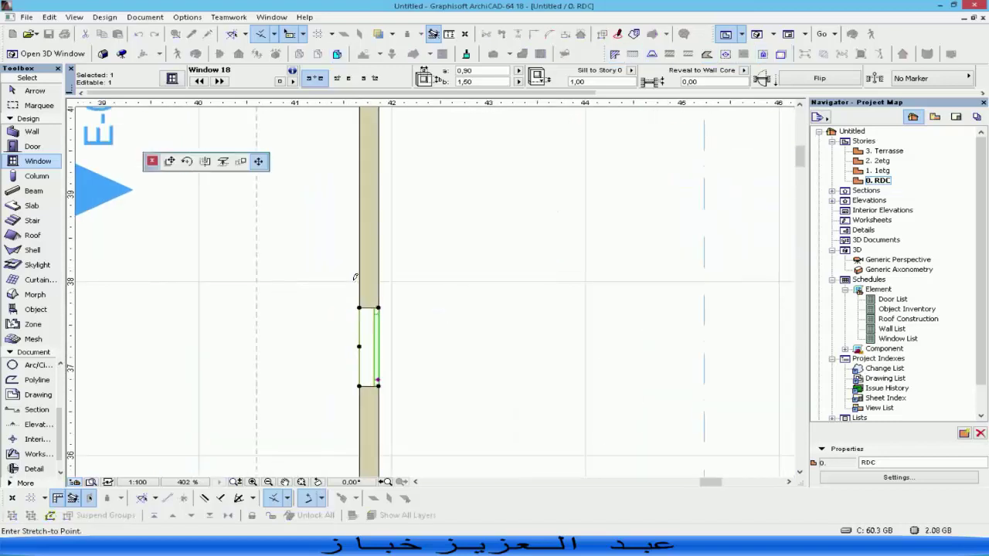
click(433, 283)
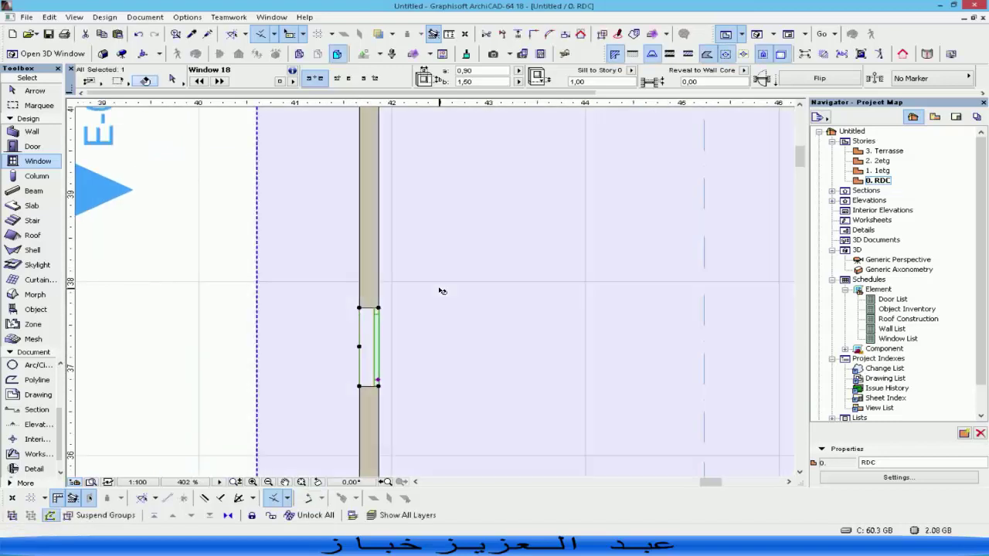
click(441, 289)
click(360, 306)
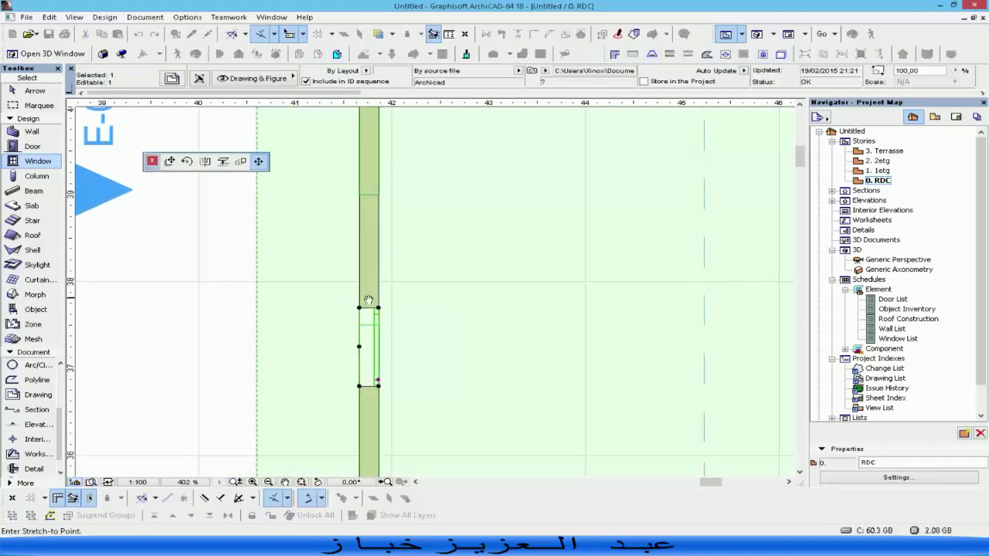
middle_drag(361, 306, 389, 322)
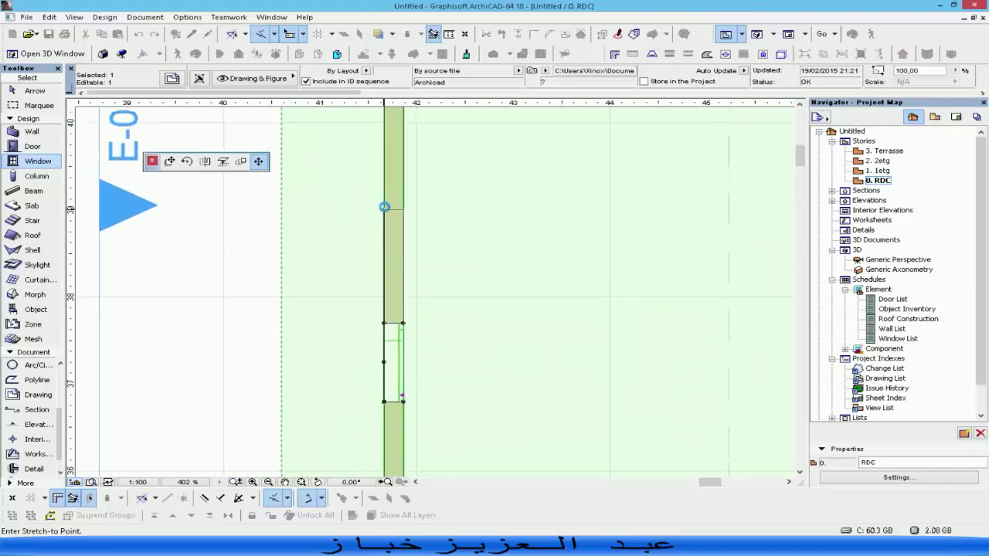
click(384, 209)
click(384, 400)
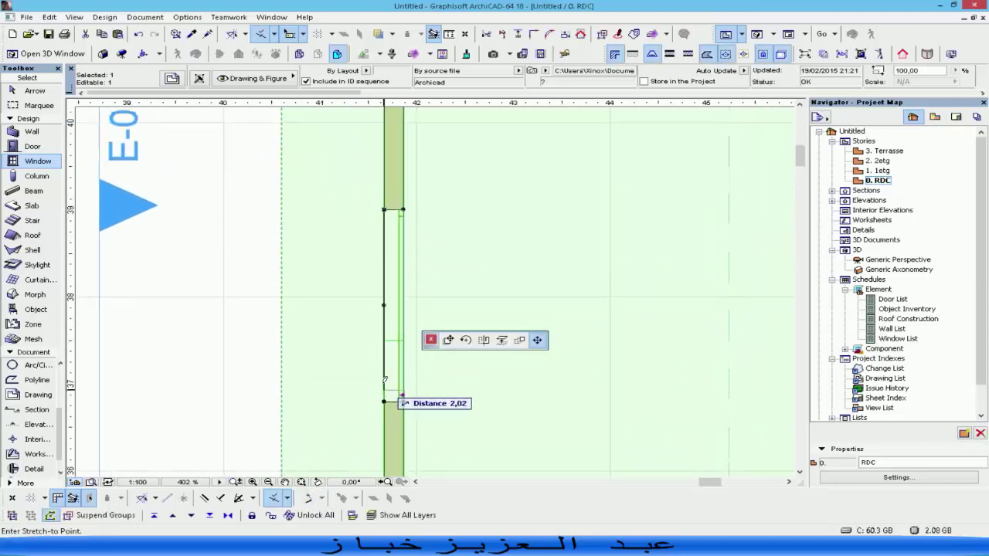
click(384, 340)
key(Escape)
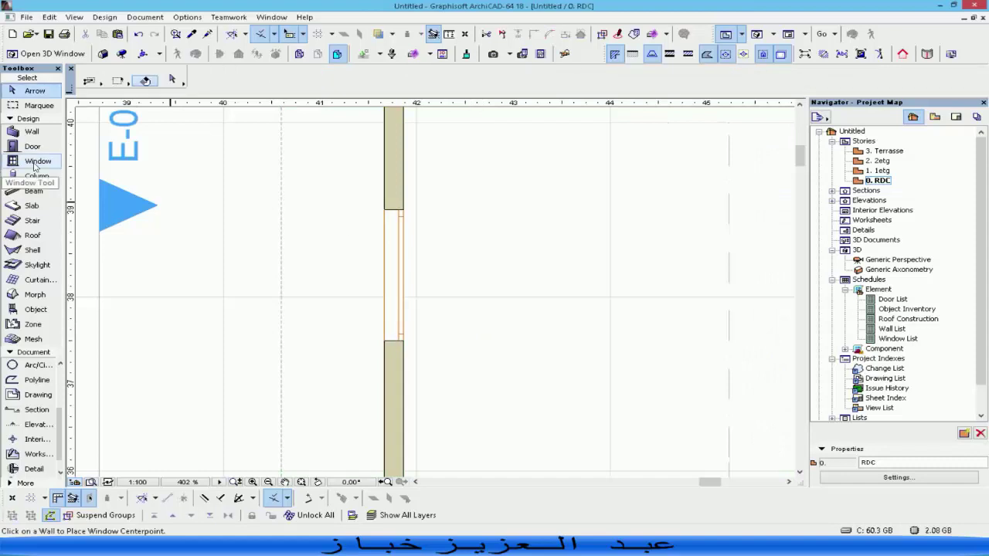
- Check the width, height and sill height in the window default settings
double_click(36, 162)
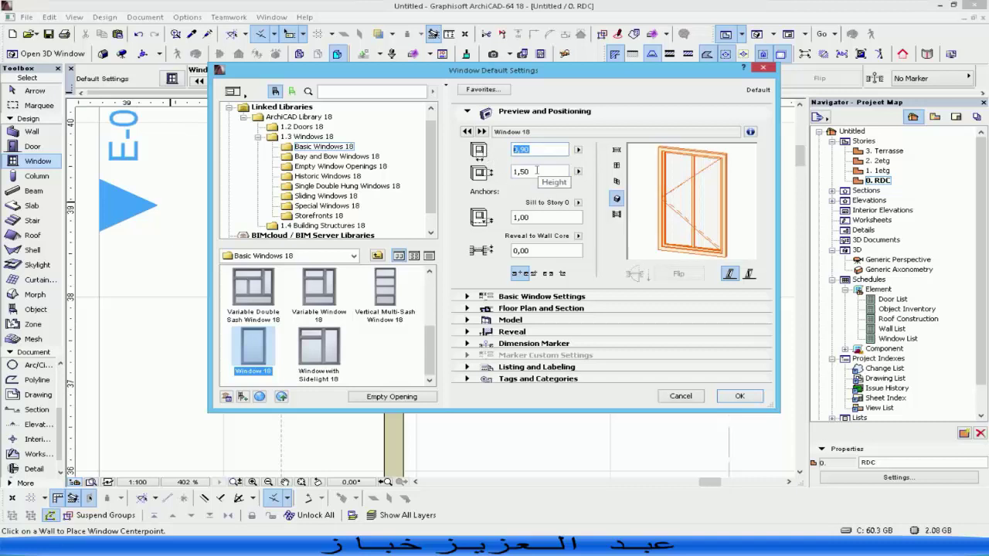
click(531, 218)
key(Return)
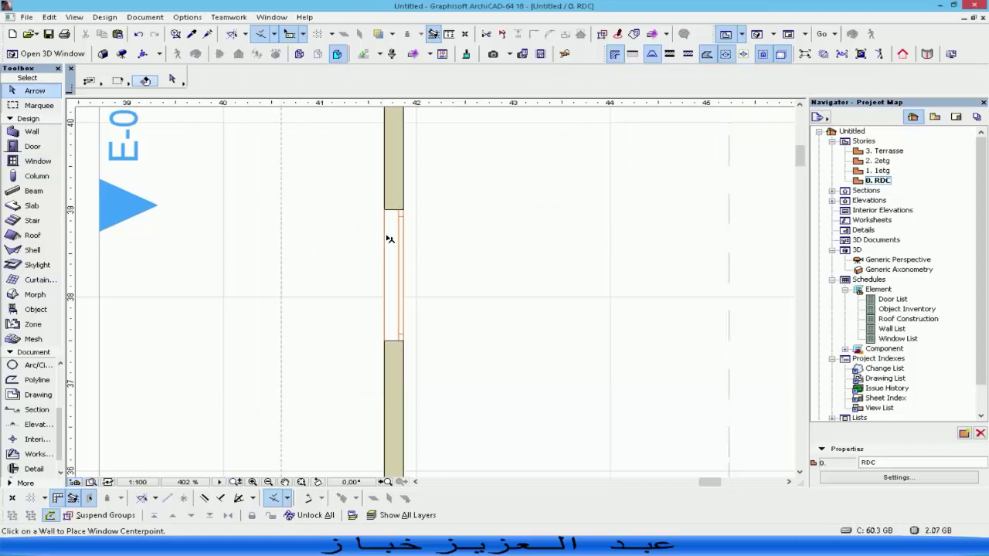
- Place two Window 18 windows in the plan's bottom exterior wall, one at each opening of the underlying drawing
scroll(389, 238, down, 5)
scroll(385, 267, up, 2)
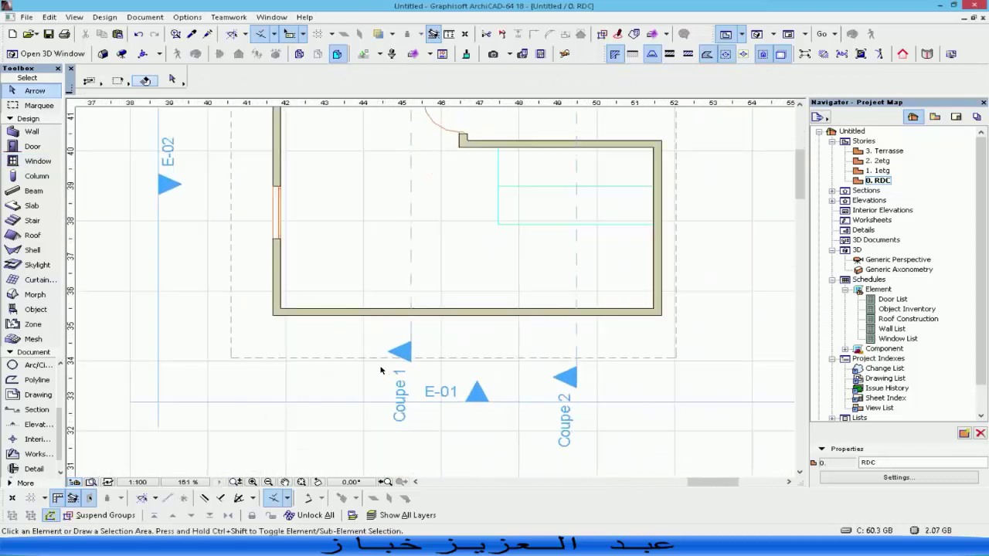
click(374, 310)
click(373, 303)
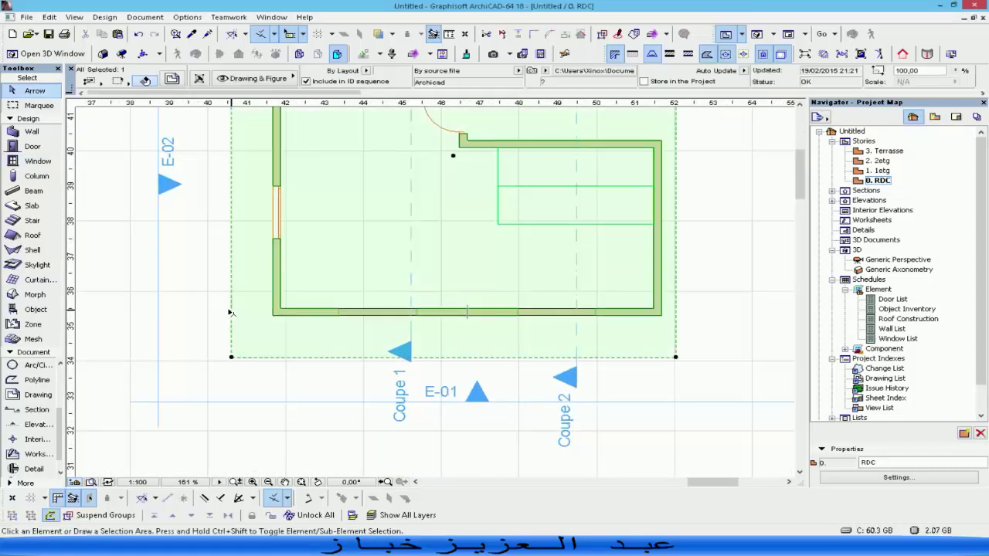
click(37, 163)
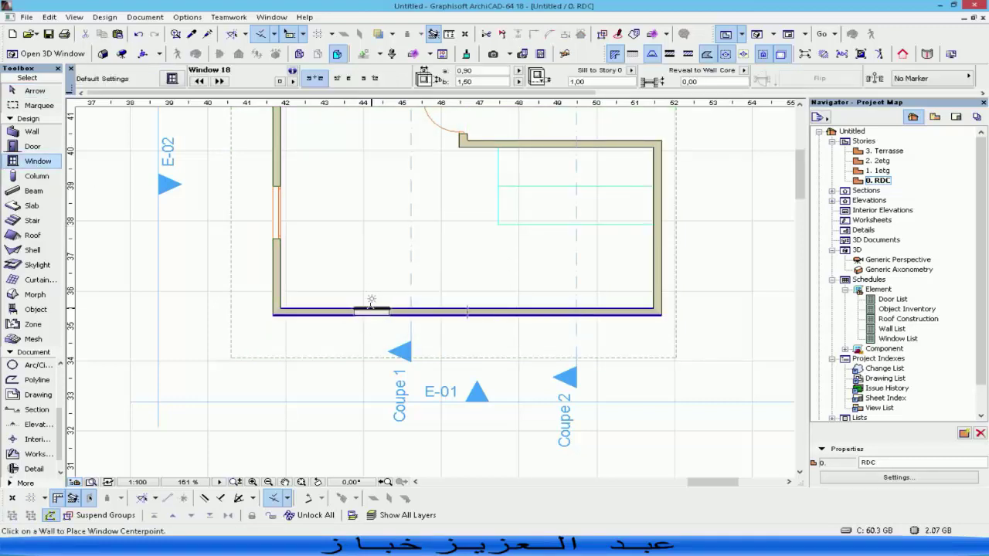
click(372, 301)
click(376, 284)
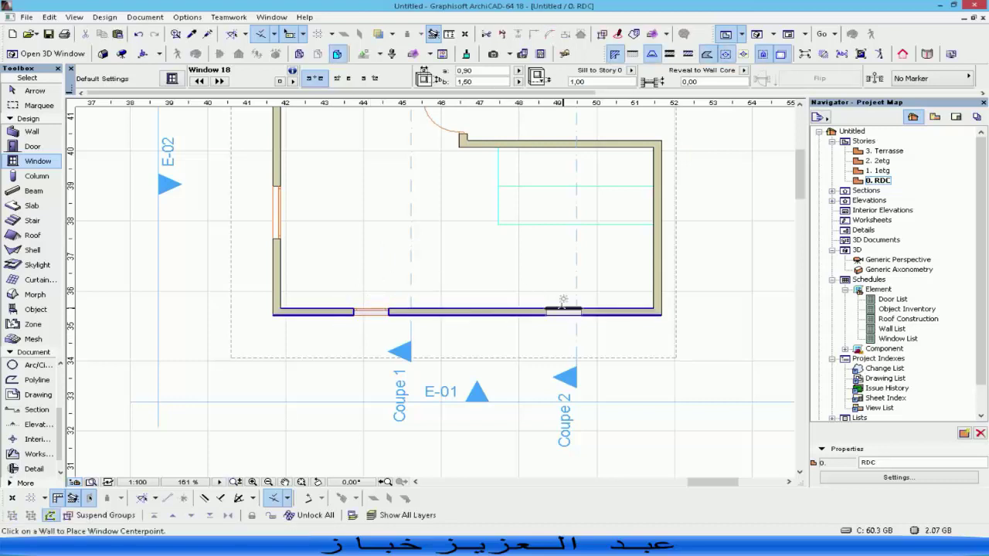
click(562, 296)
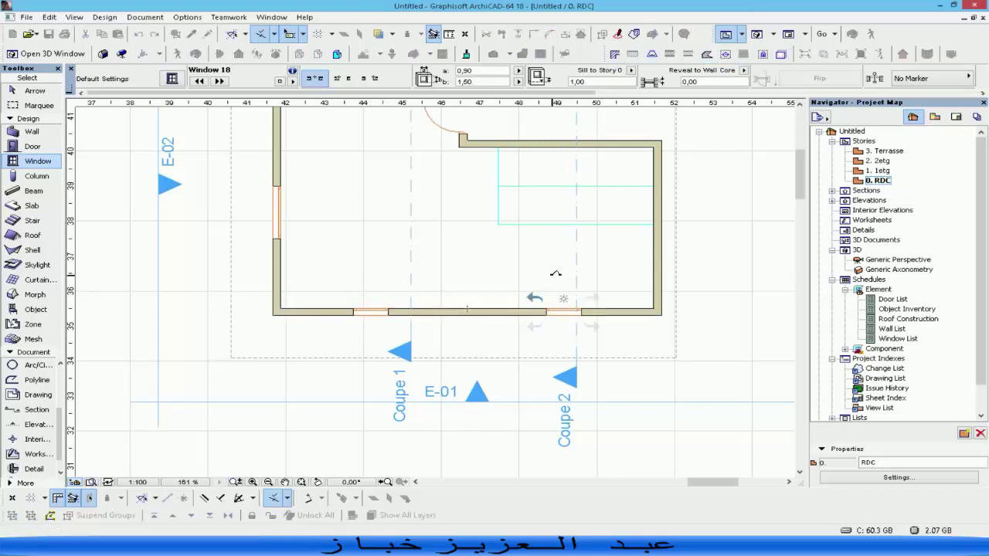
- Stretch both ends of the left window in the bottom wall to the drawn opening, making it 2.00 wide
shift+click(384, 293)
scroll(357, 303, up, 5)
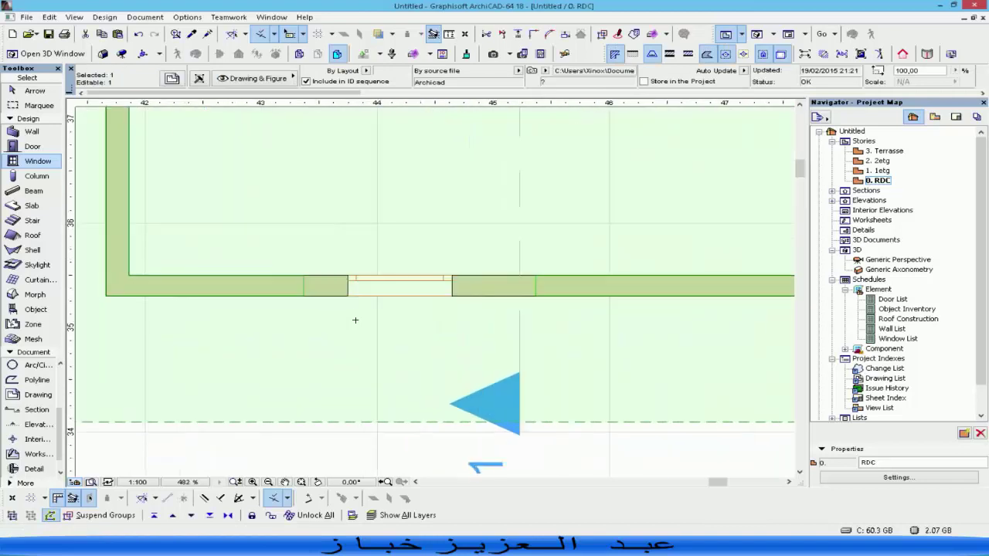
click(350, 297)
click(348, 296)
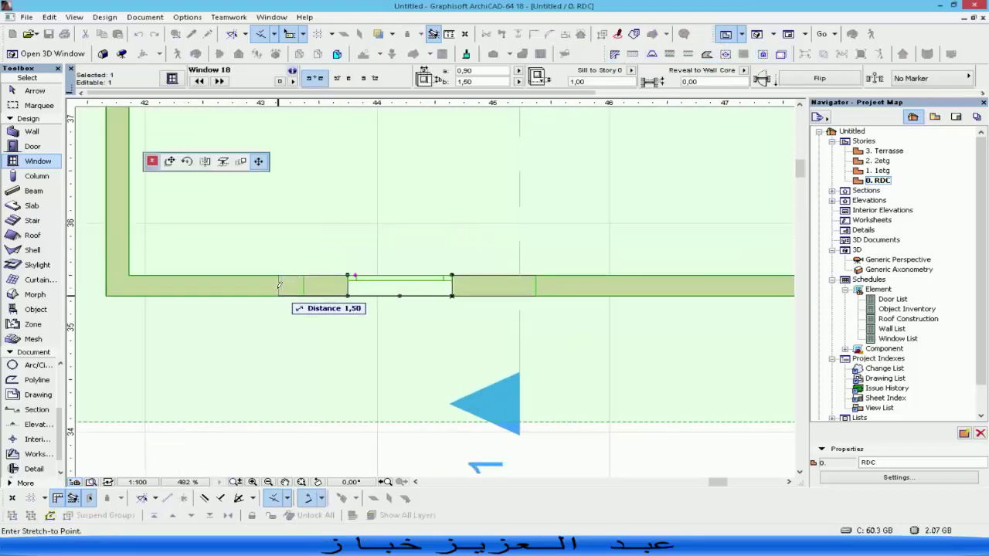
click(302, 289)
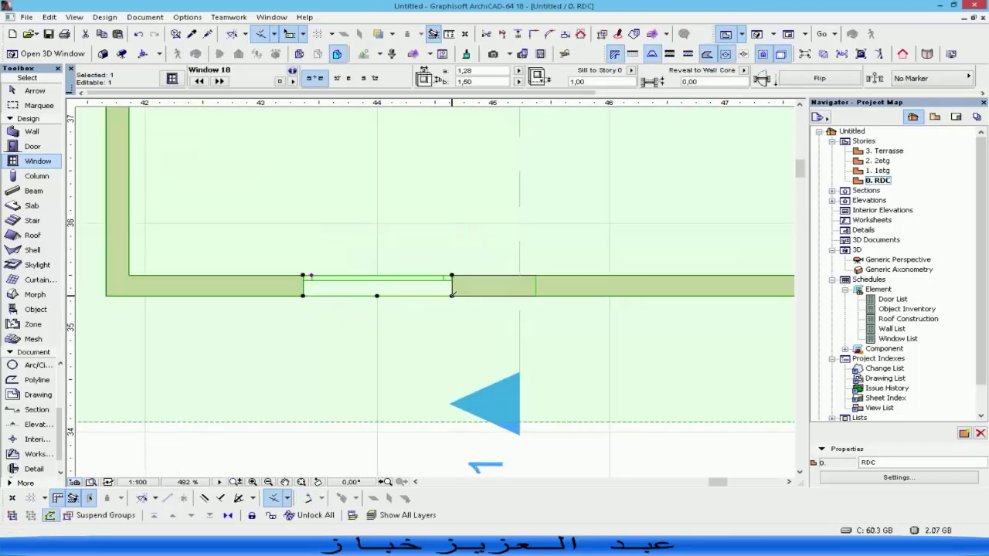
click(452, 296)
click(535, 292)
scroll(535, 292, down, 3)
middle_drag(761, 295, 485, 317)
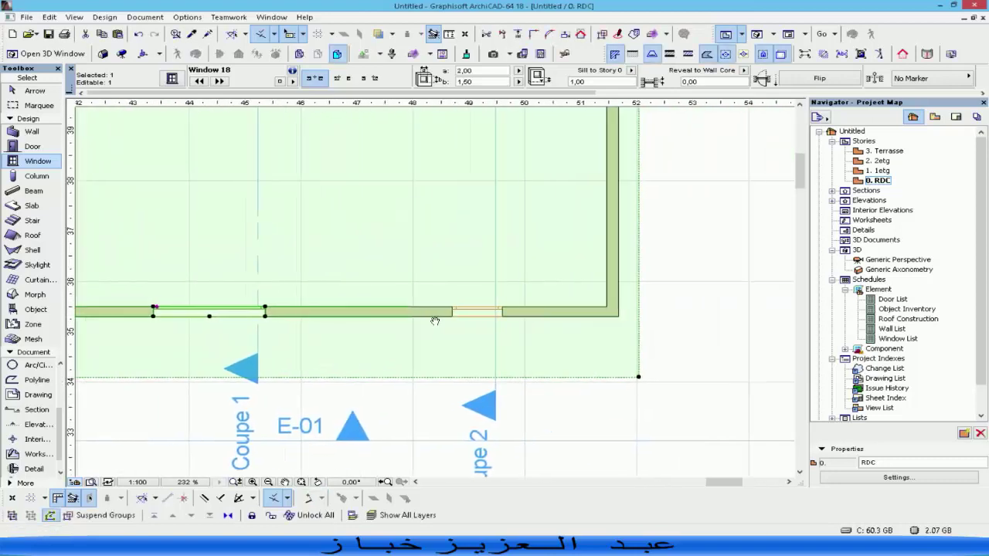
shift+click(485, 313)
click(451, 317)
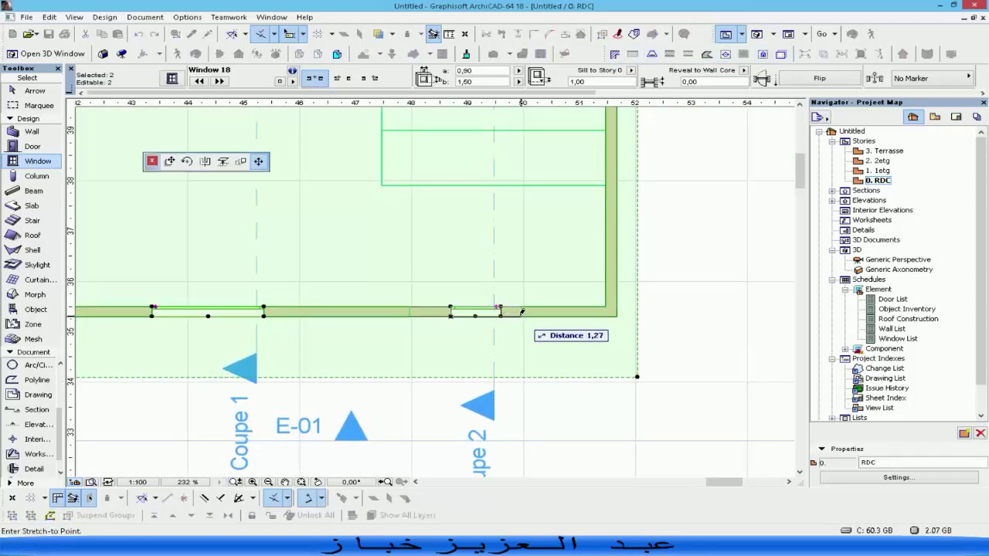
click(452, 316)
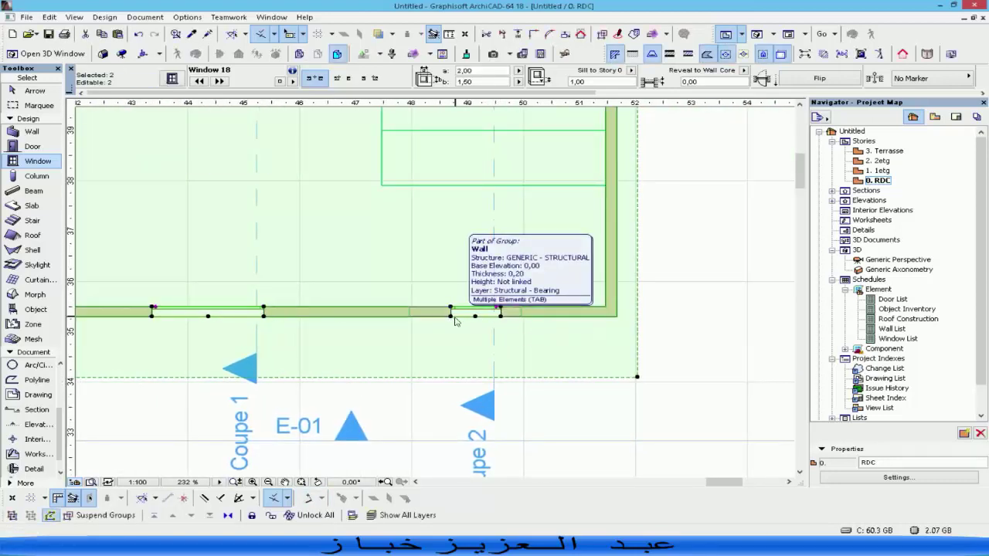
key(Escape)
- Stretch both ends of the right window in the bottom wall to the drawn opening, and clear the selection
click(477, 312)
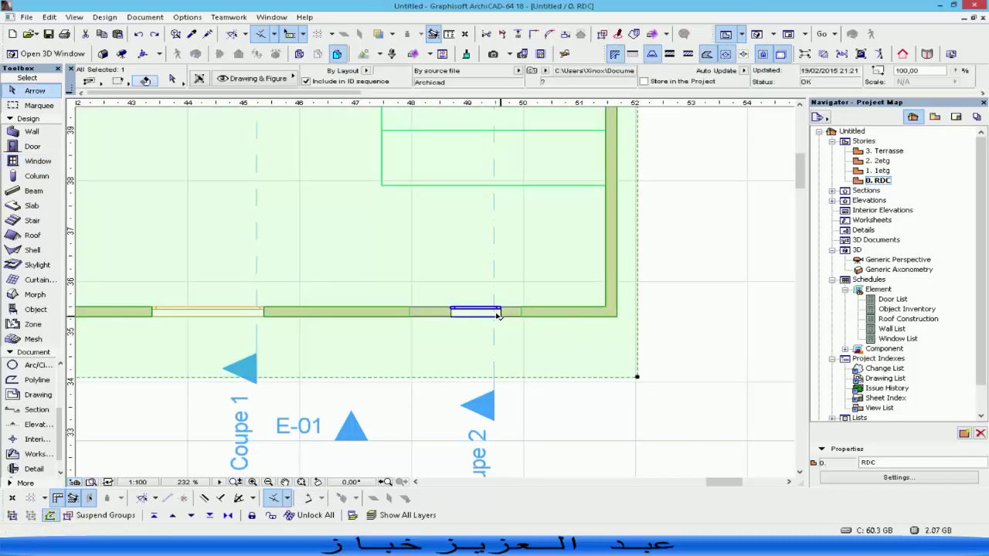
click(502, 317)
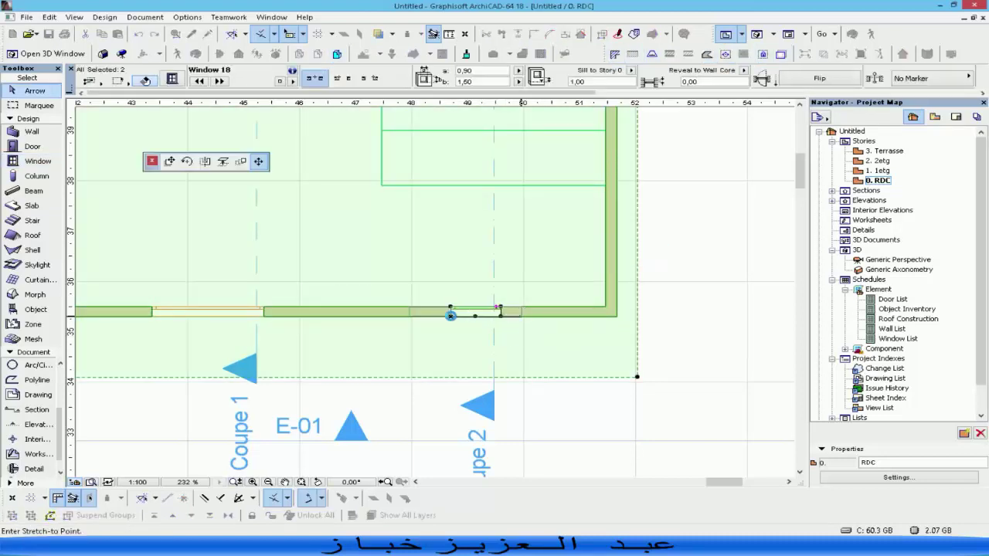
click(451, 316)
click(451, 316)
click(409, 309)
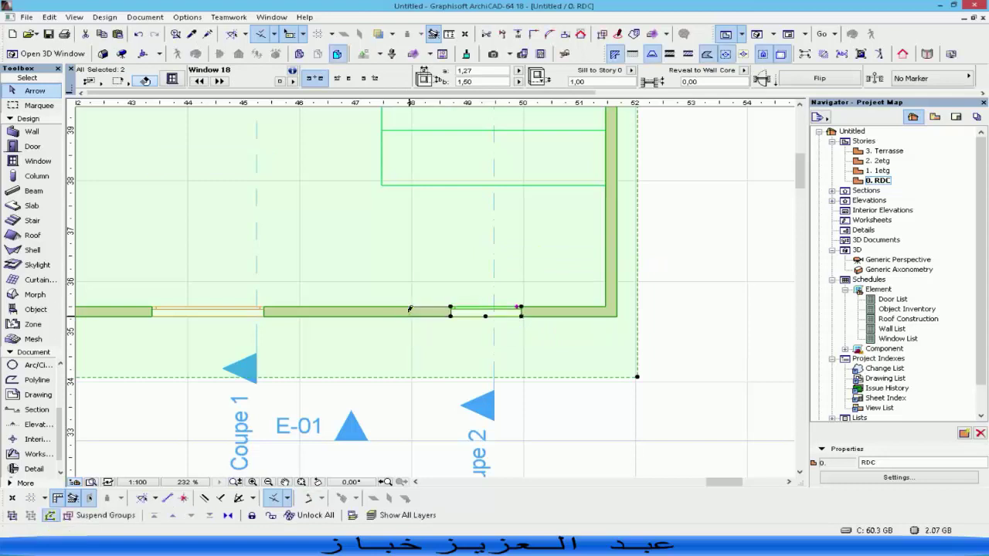
key(Escape)
scroll(455, 340, down, 5)
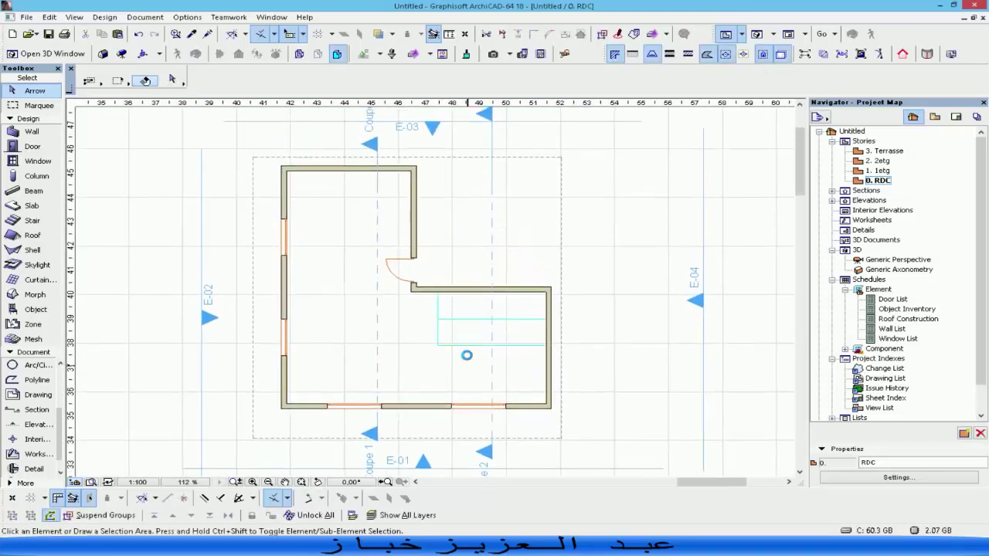
middle_drag(452, 356, 455, 353)
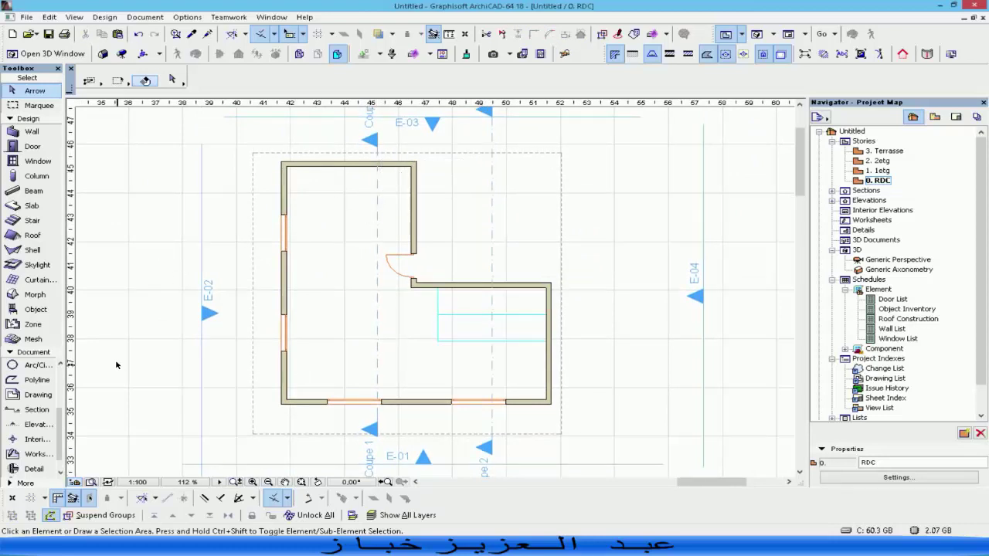
- Accept the slab defaults of 0.20 thickness in Concrete - Structural on the RDC story, and choose the polygonal geometry method
double_click(32, 207)
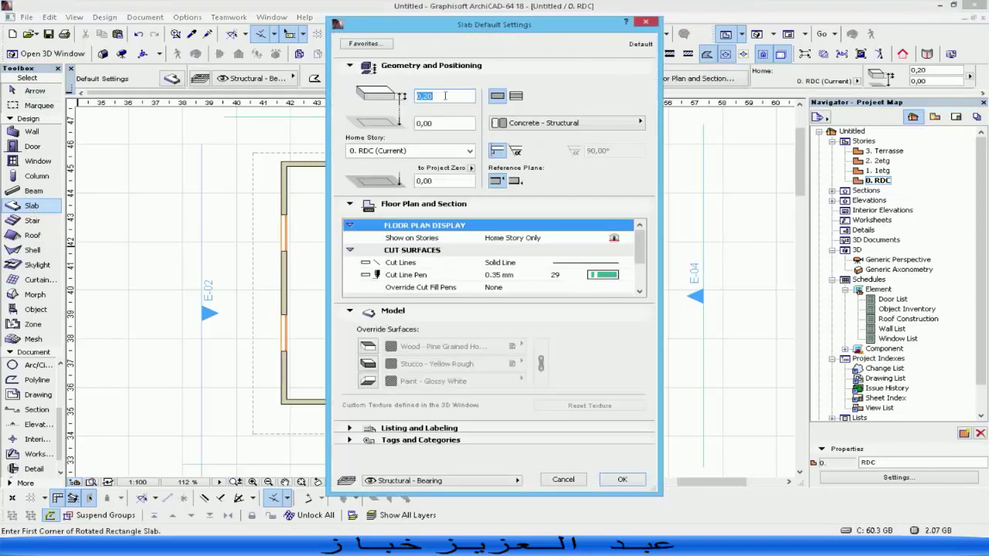
click(620, 478)
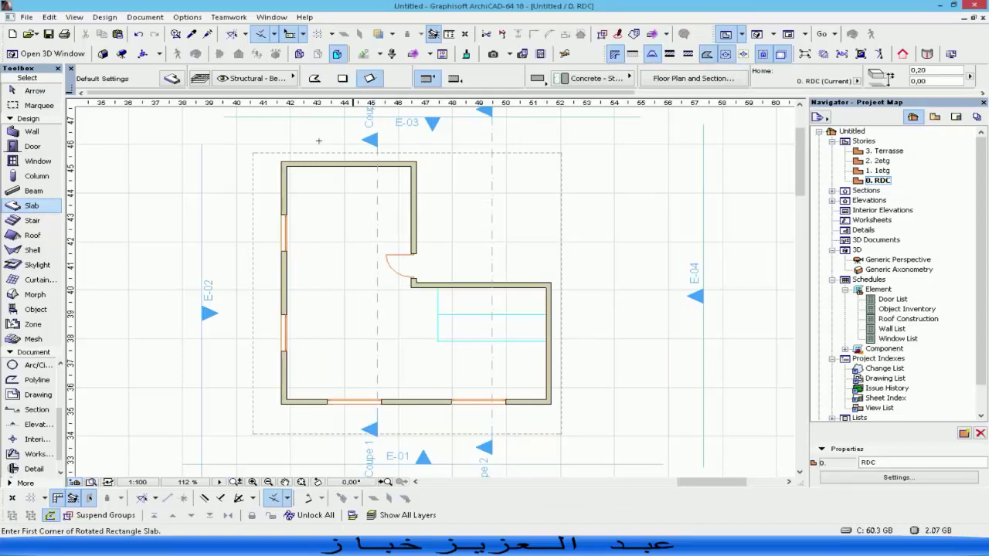
click(313, 78)
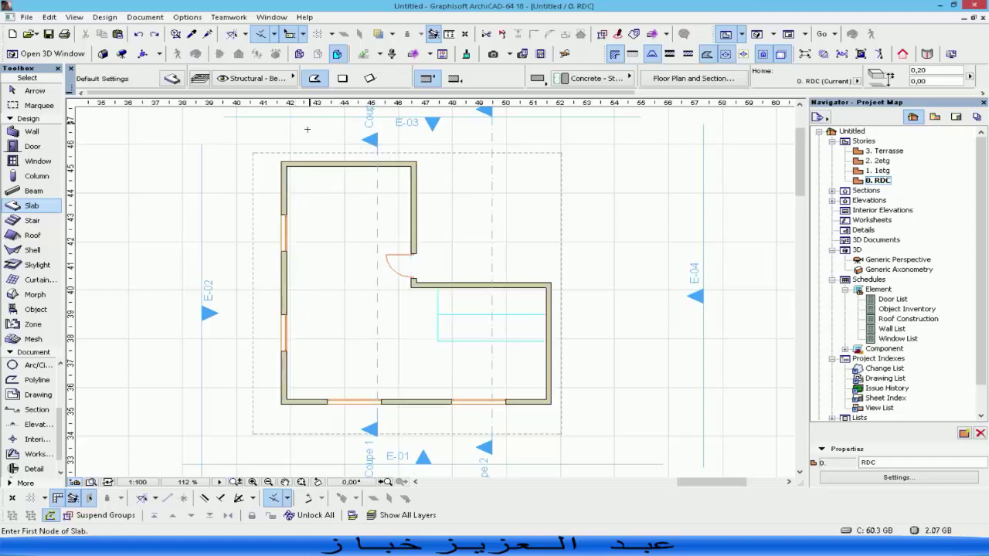
- Draw the RDC floor slab as a closed L-shaped polygon through the inner corners of the exterior walls
click(286, 165)
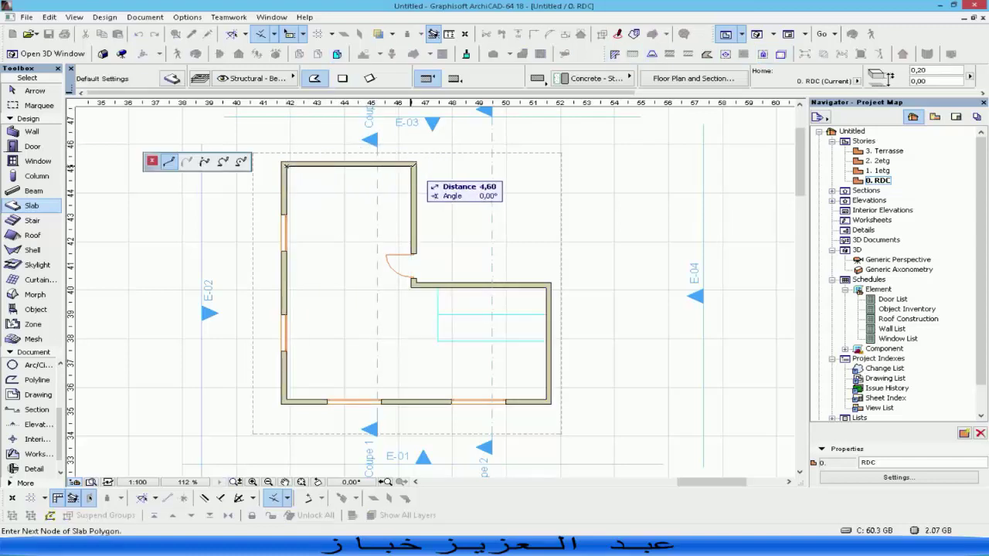
click(411, 165)
click(412, 283)
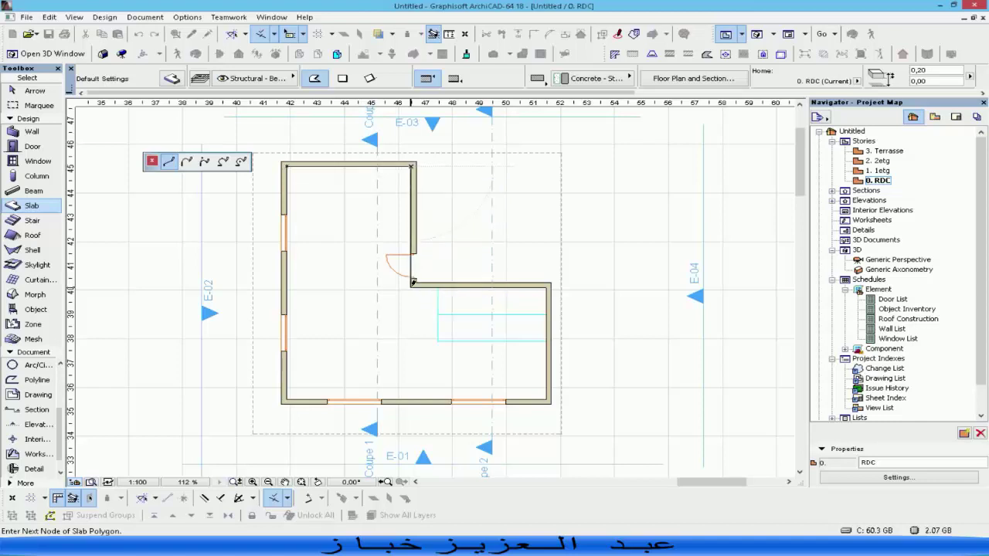
click(545, 286)
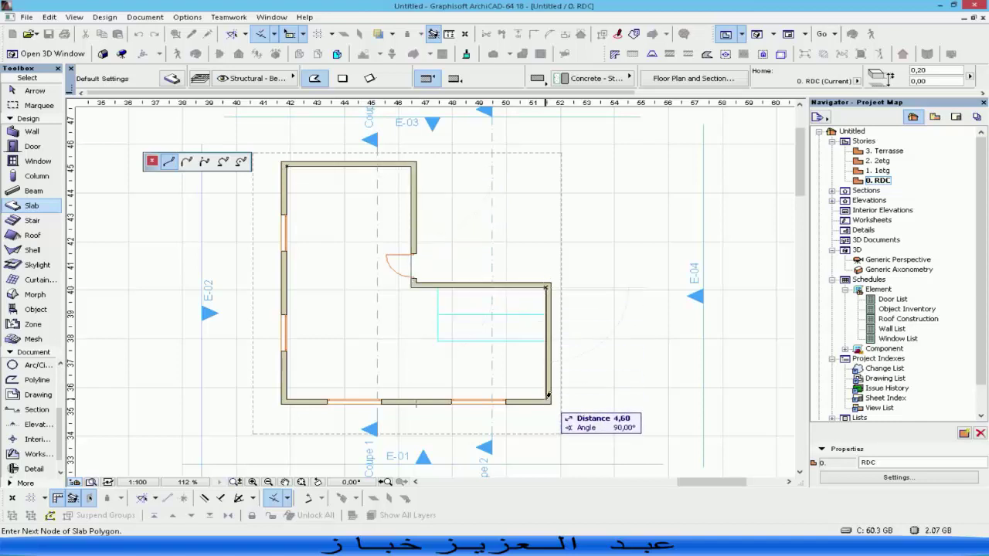
click(547, 400)
click(287, 399)
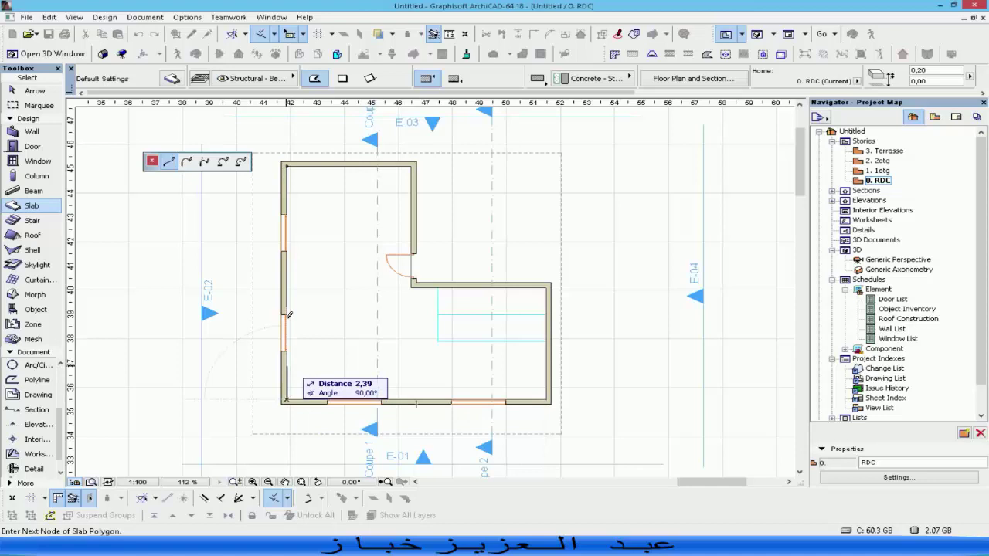
click(287, 164)
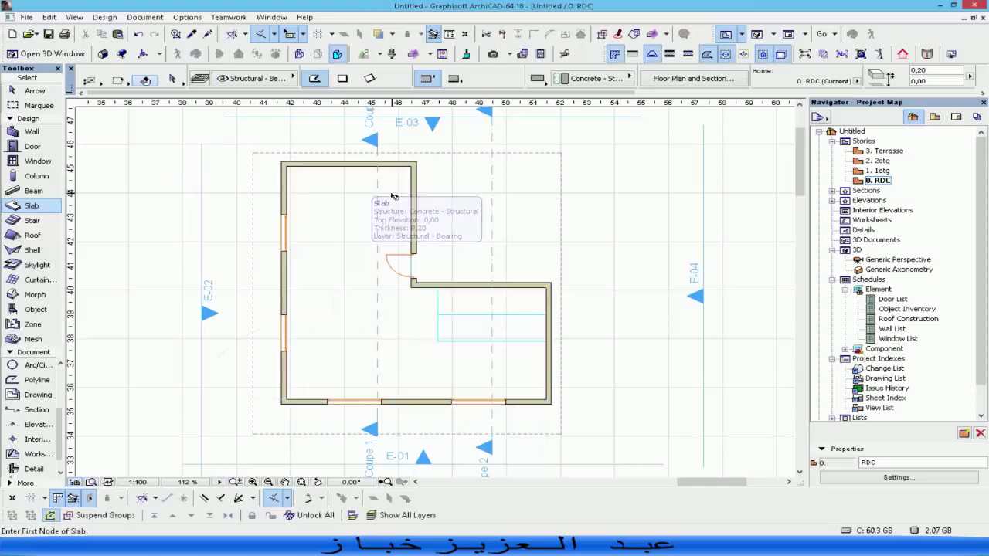